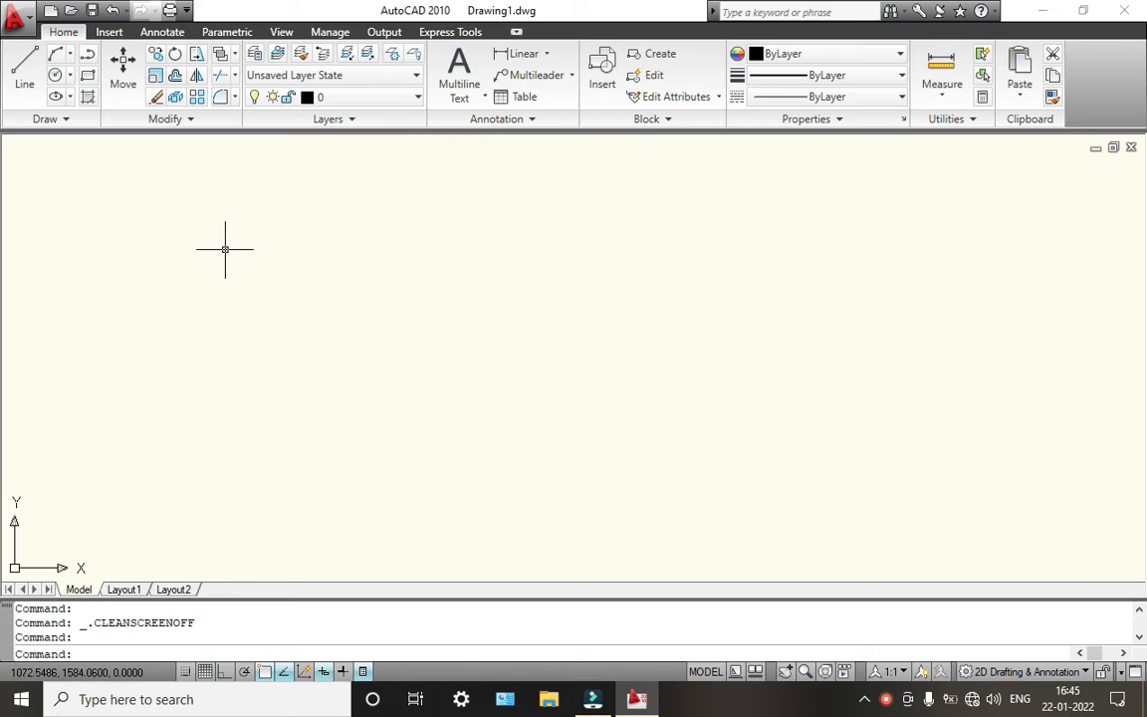
# Step: Draw a circle with a radius of about 295 units in the empty drawing
pyautogui.click(59, 83)
pyautogui.click(362, 336)
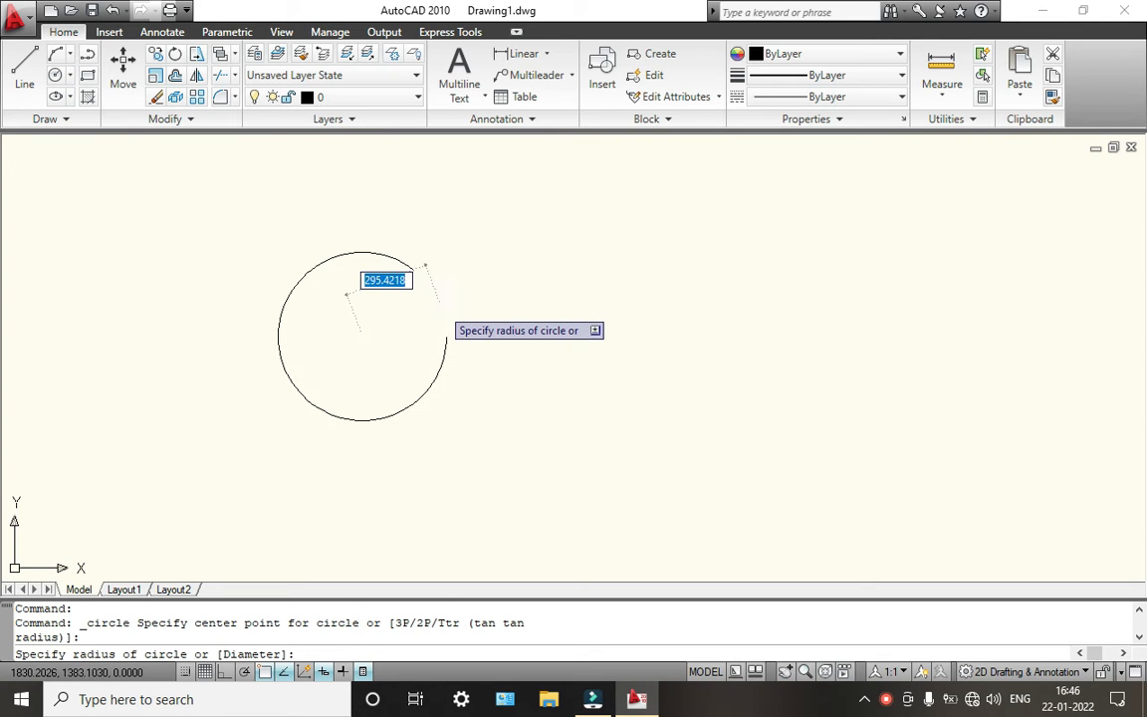
pyautogui.click(440, 308)
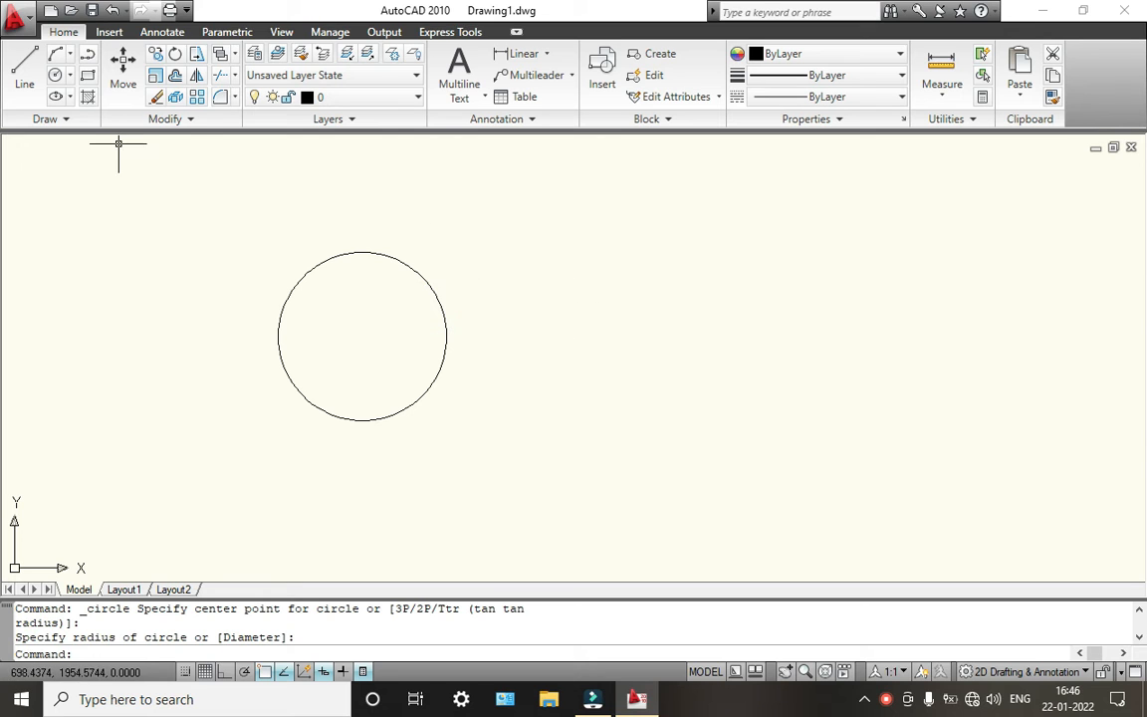
# Step: Draw an upright rectangle about 45 by 110 units, its lower-right corner on the circle's upper-right edge
pyautogui.click(87, 75)
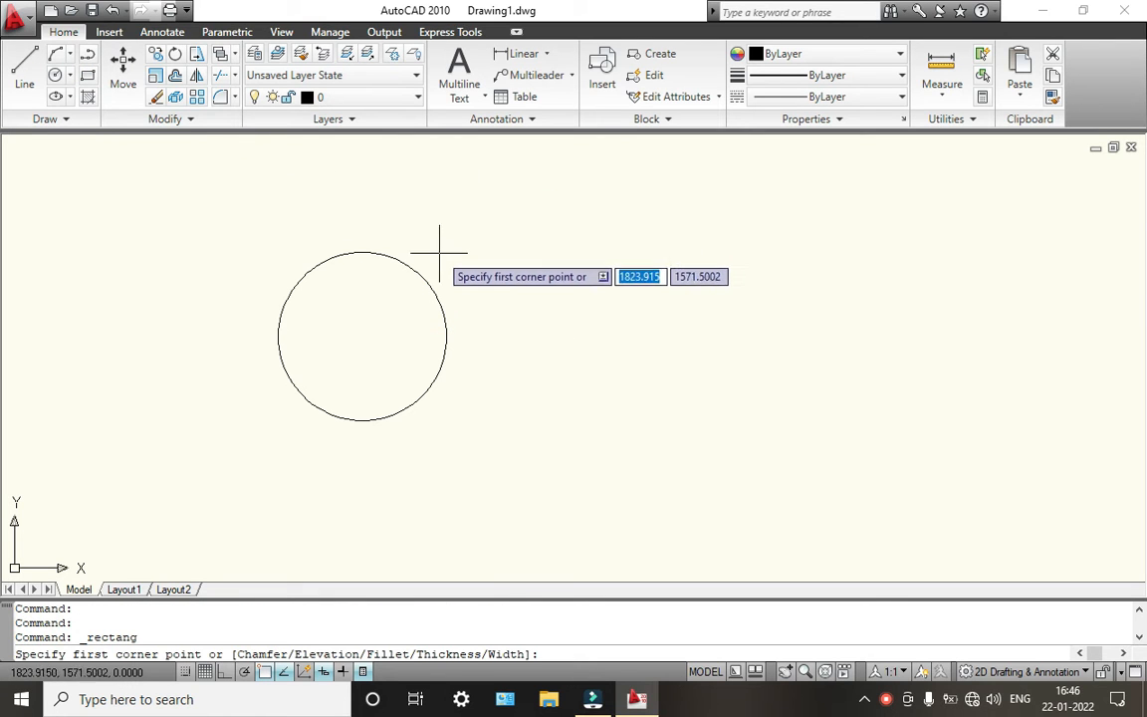
pyautogui.scroll(5, 439, 253)
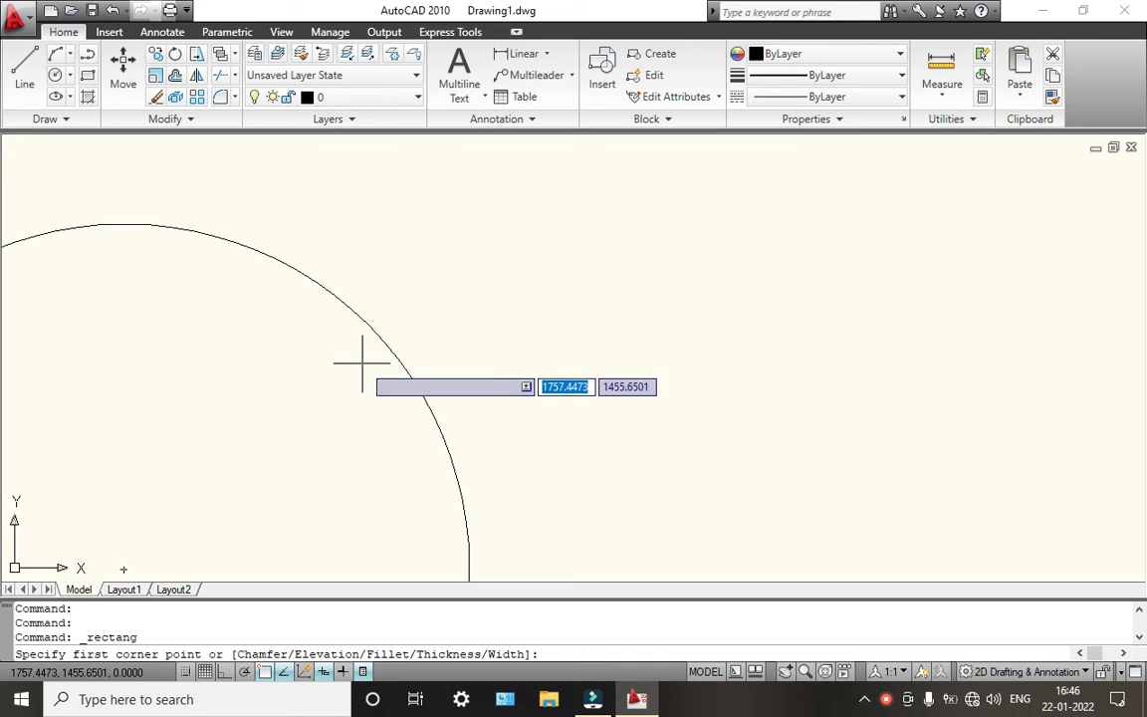
pyautogui.click(373, 329)
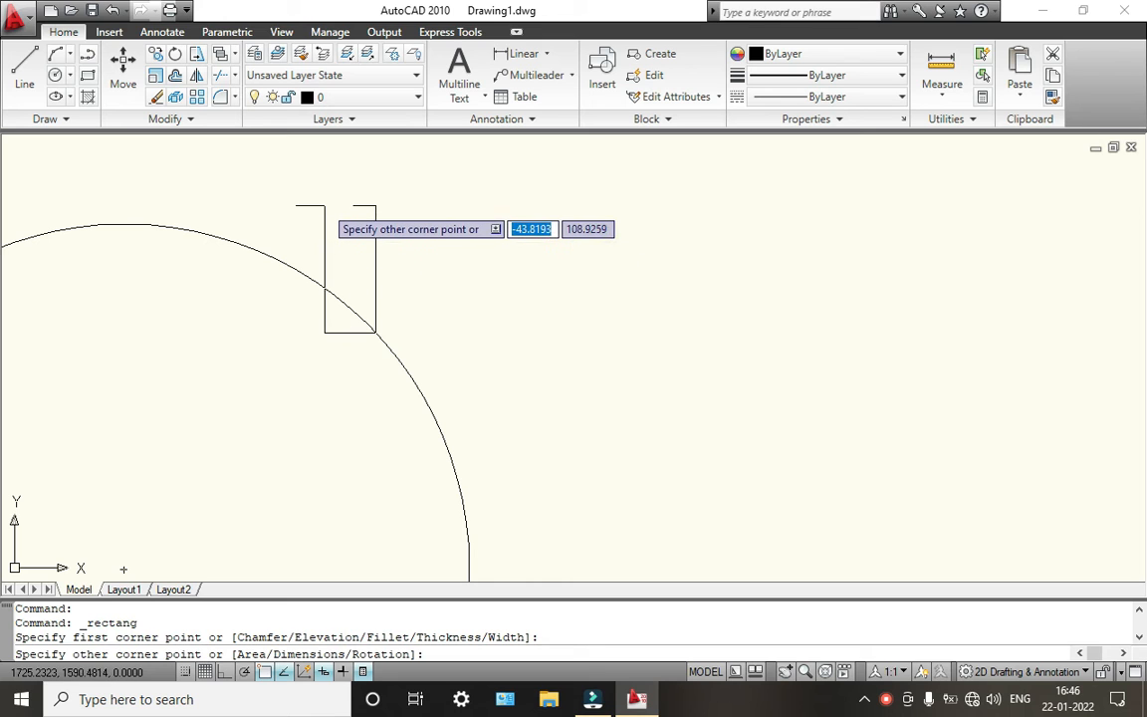
pyautogui.click(323, 202)
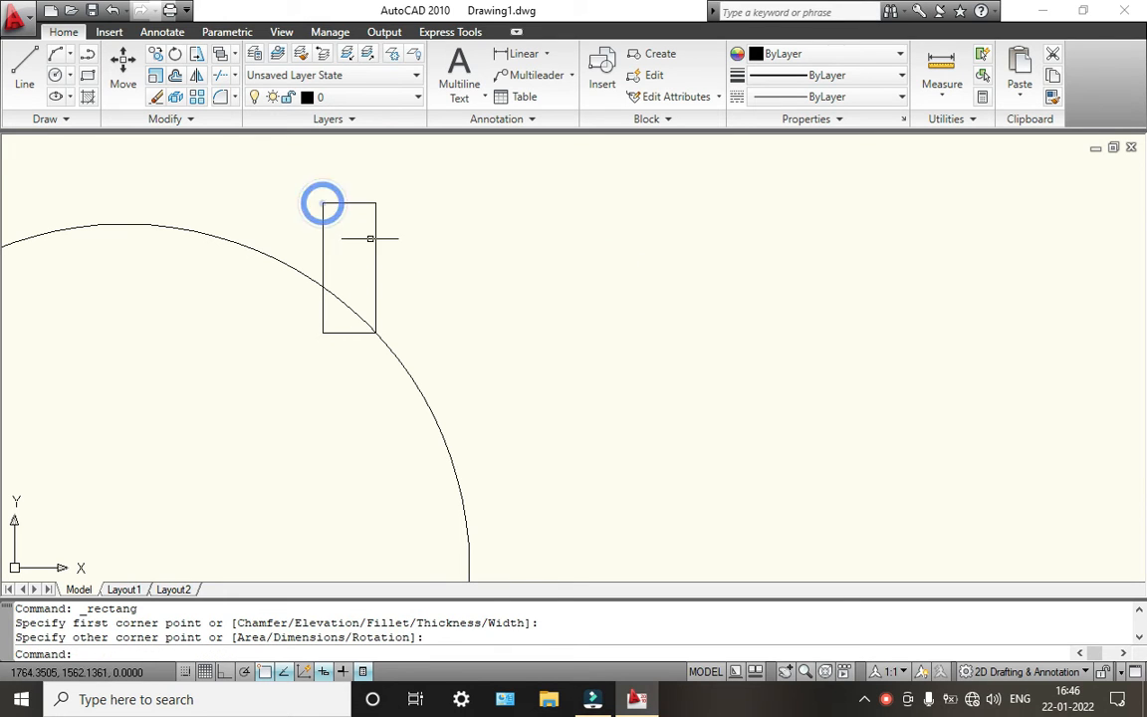
pyautogui.scroll(-5, 435, 314)
pyautogui.scroll(3, 408, 313)
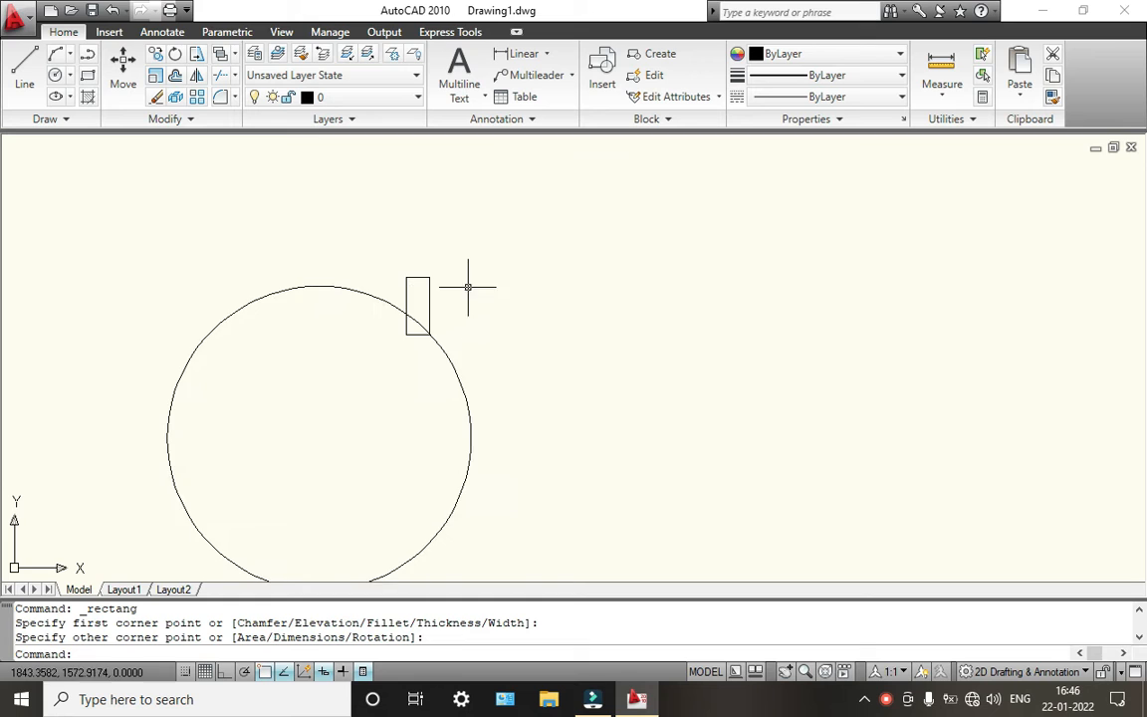
pyautogui.moveTo(468, 282); pyautogui.dragTo(446, 216, button='middle')
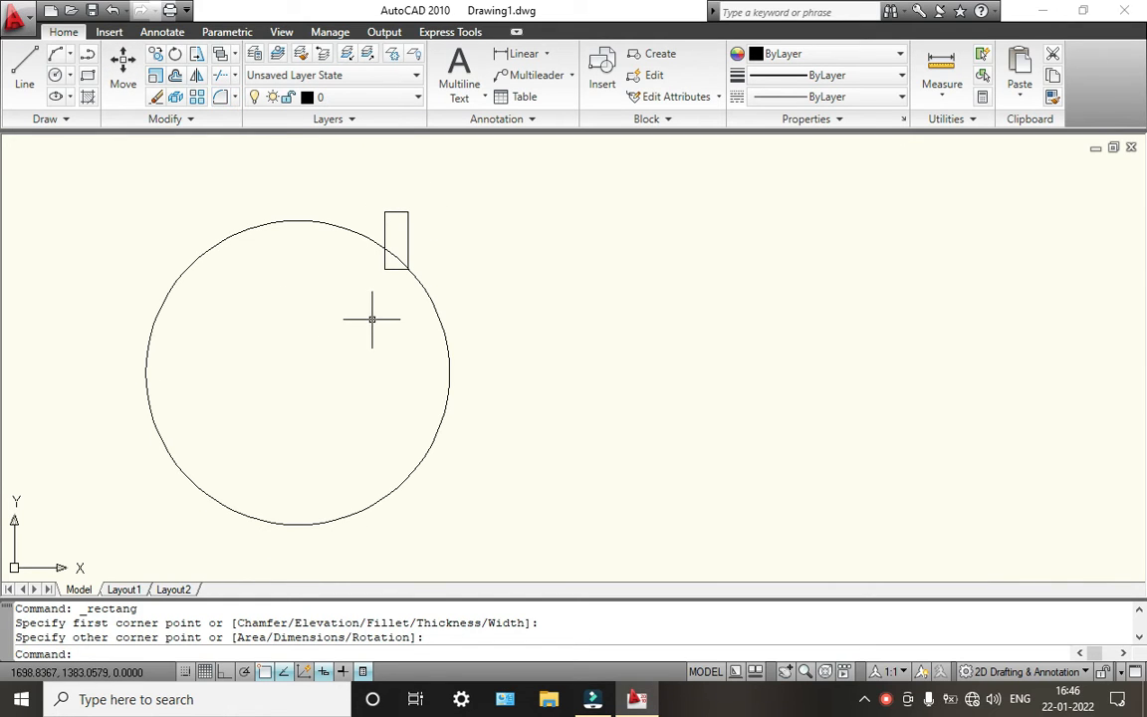
pyautogui.press('Return')
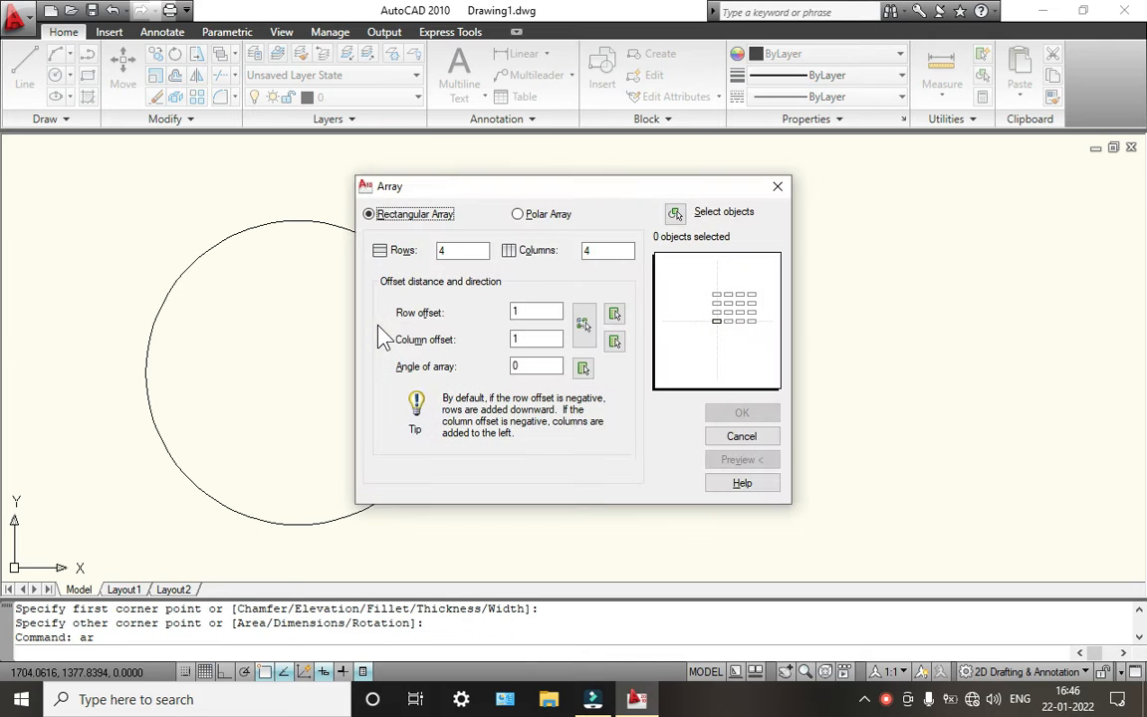
pyautogui.click(531, 219)
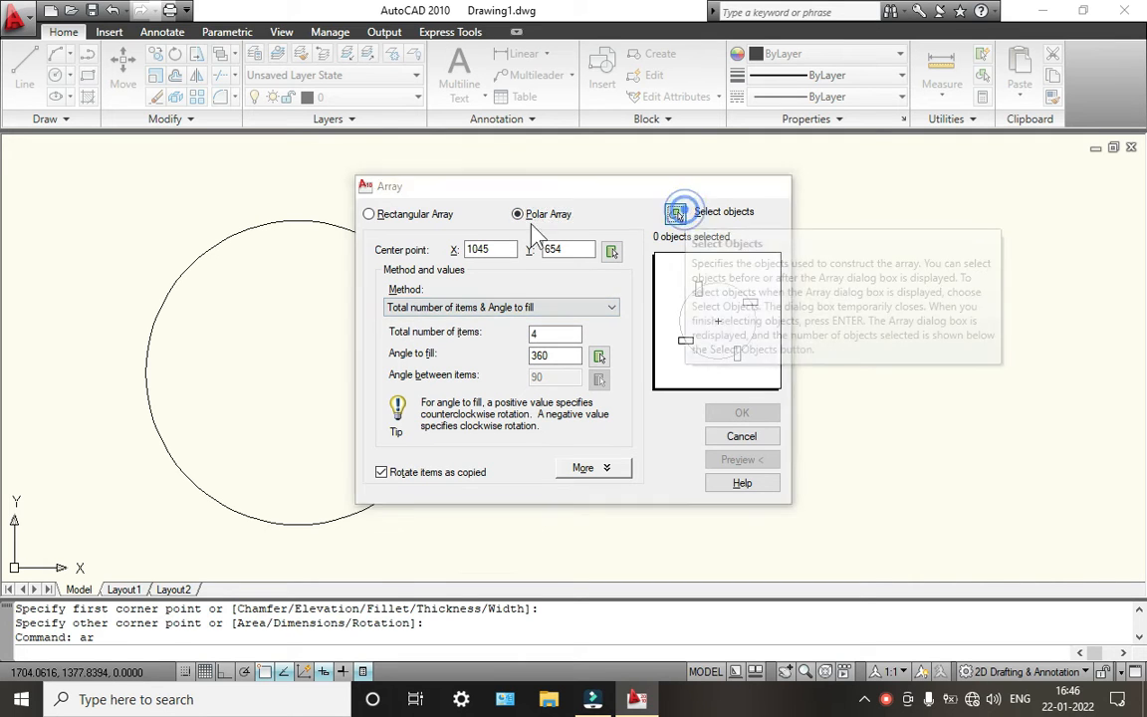
pyautogui.click(677, 214)
pyautogui.click(438, 246)
pyautogui.click(366, 180)
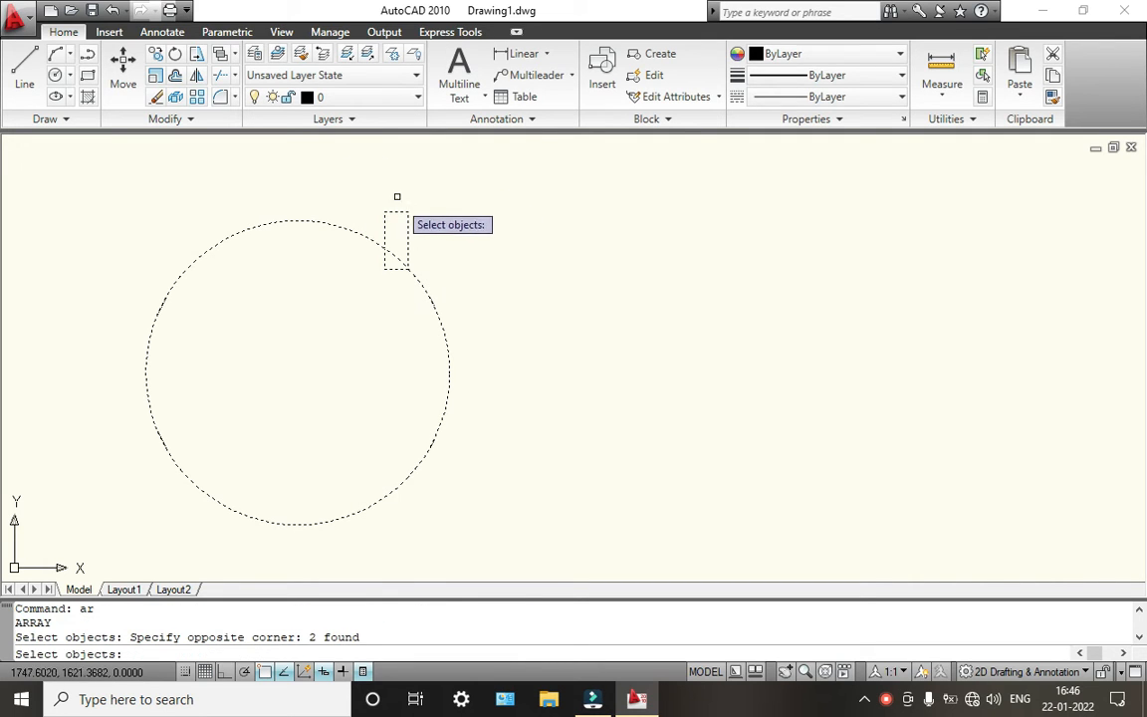
pyautogui.press('Escape')
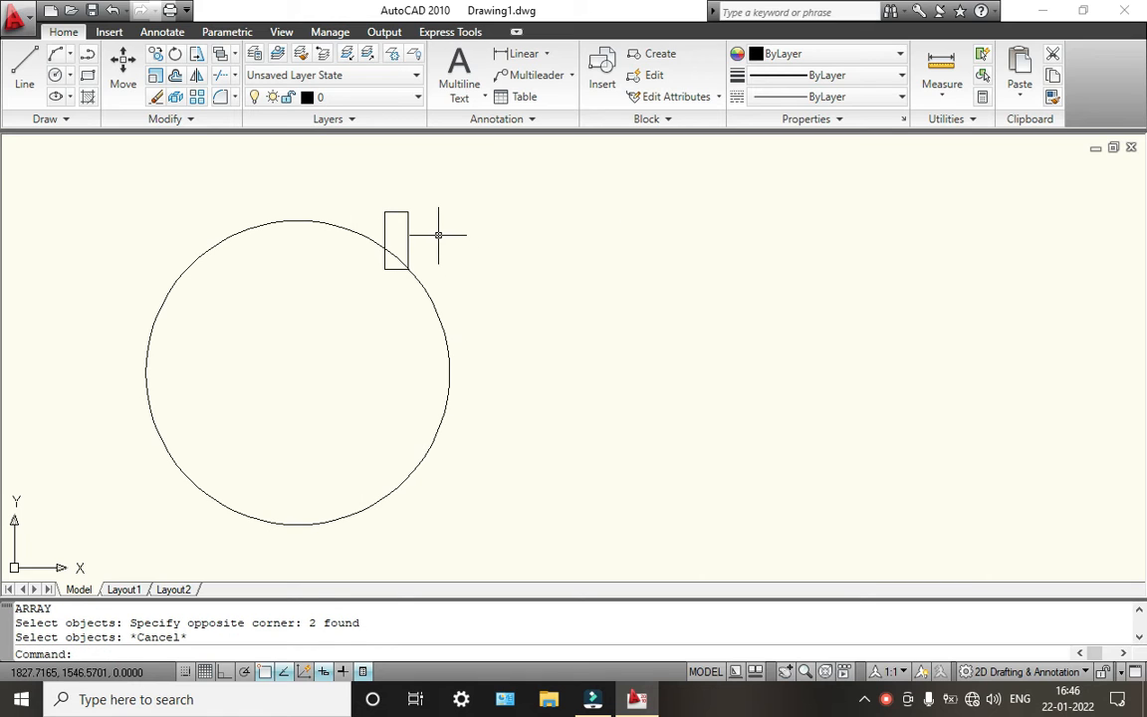
# Step: Try a 15-item polar array of the rectangle over 360 degrees about the default centre point, and undo it
pyautogui.press('Return')
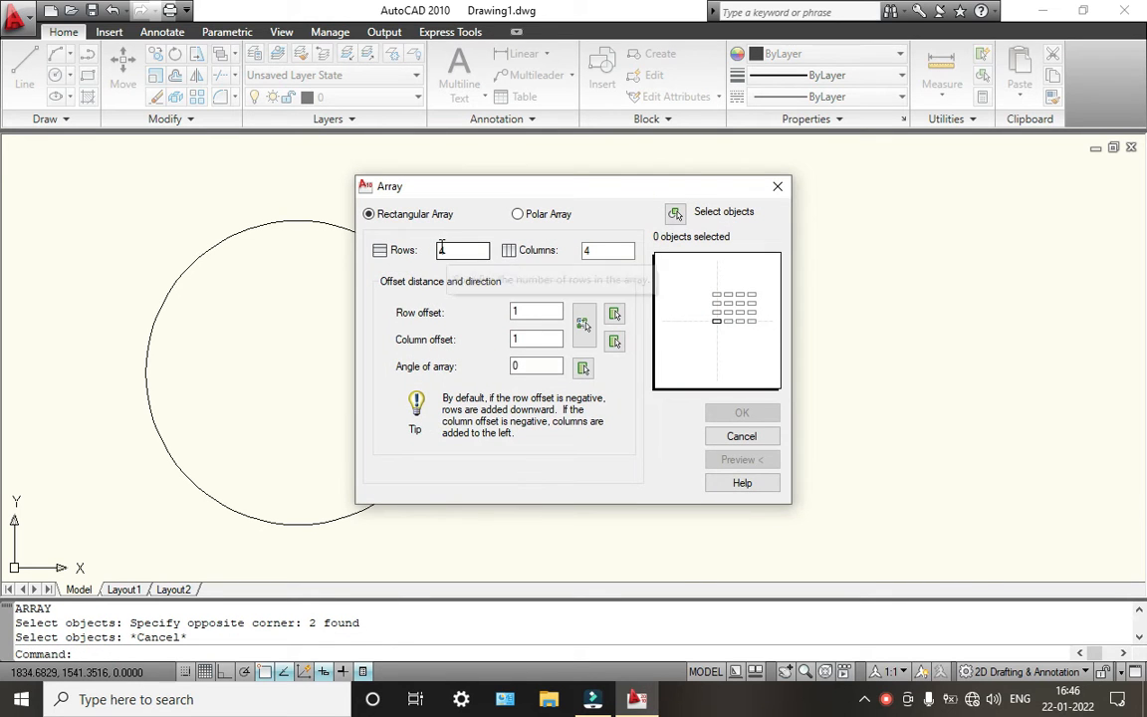
pyautogui.click(674, 213)
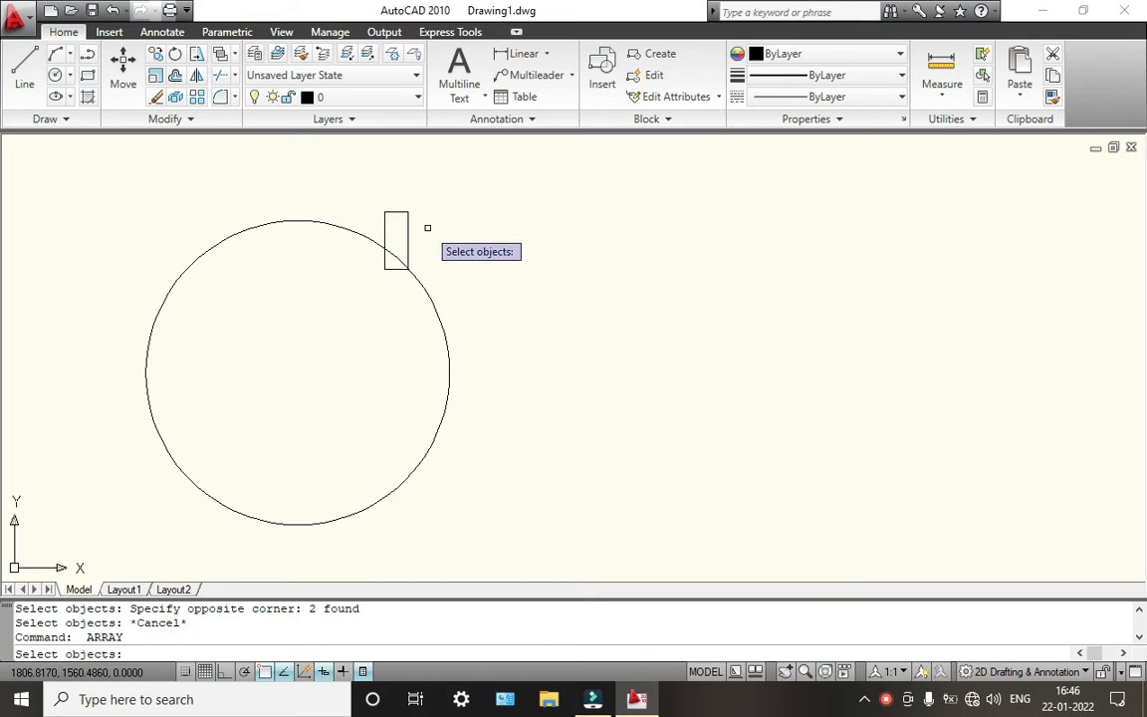
pyautogui.click(413, 229)
pyautogui.click(386, 194)
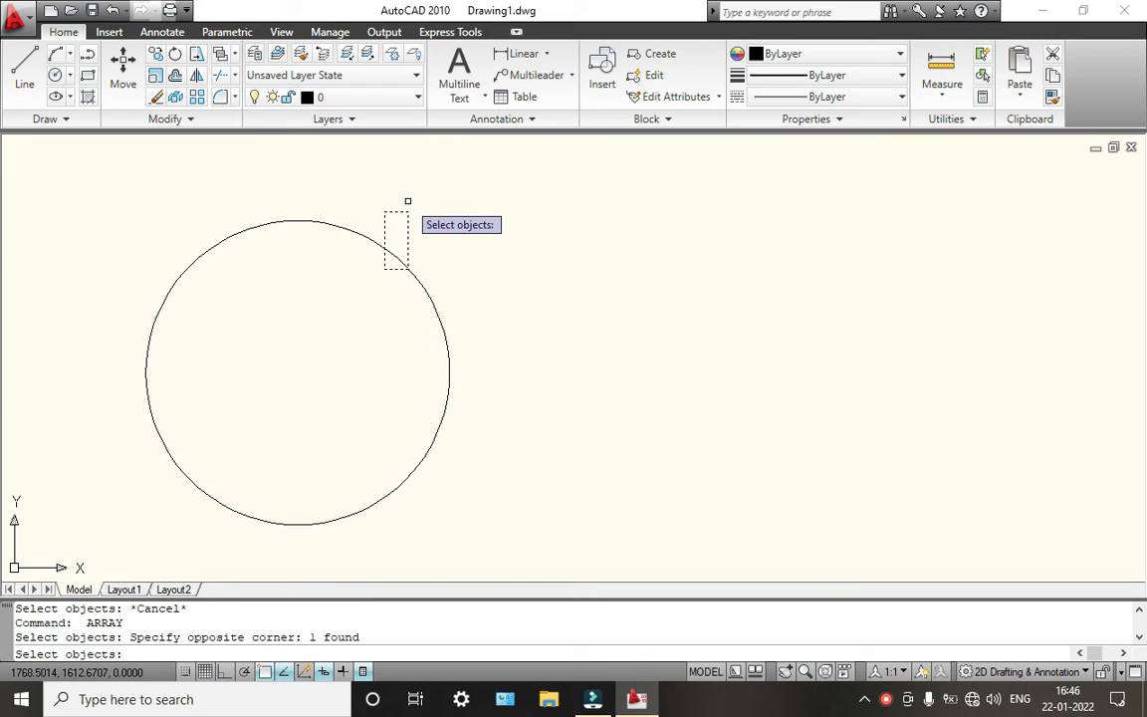
pyautogui.press('Return')
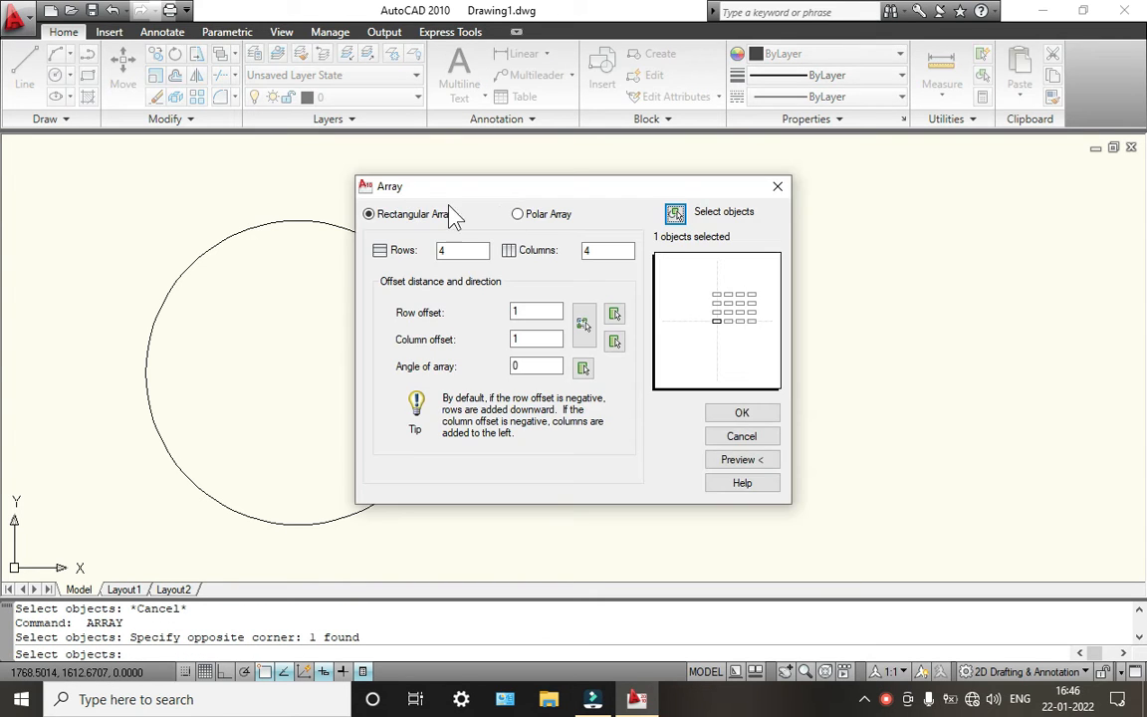
pyautogui.click(517, 214)
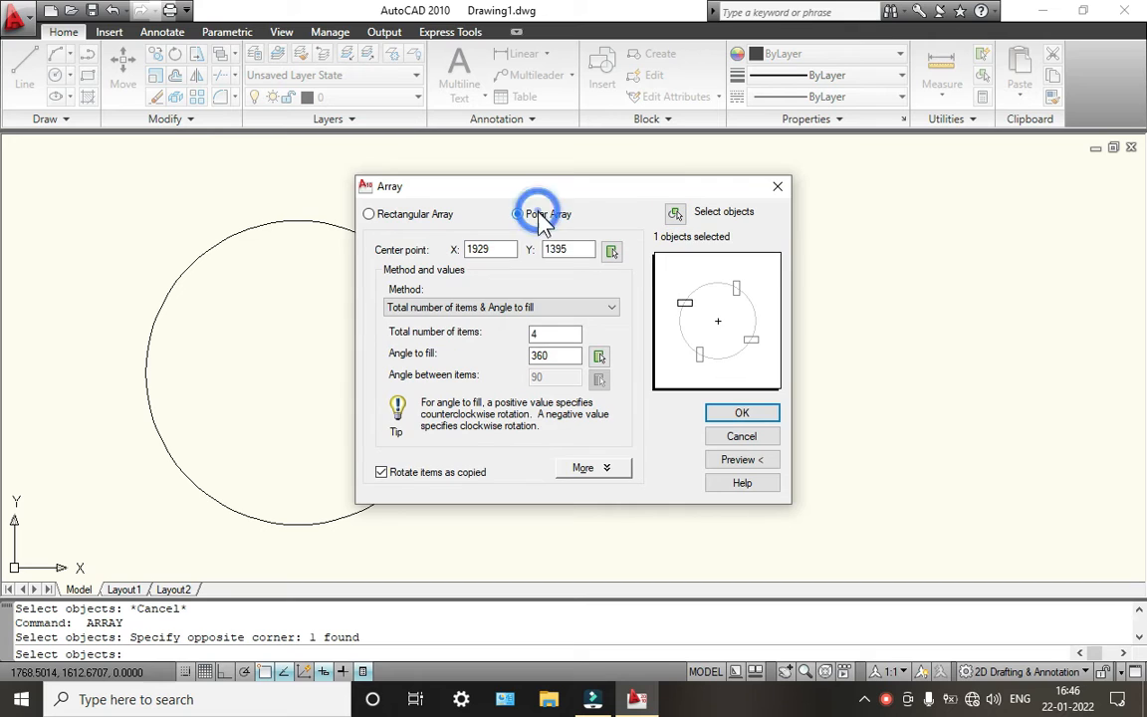
pyautogui.doubleClick(551, 334)
pyautogui.click(717, 416)
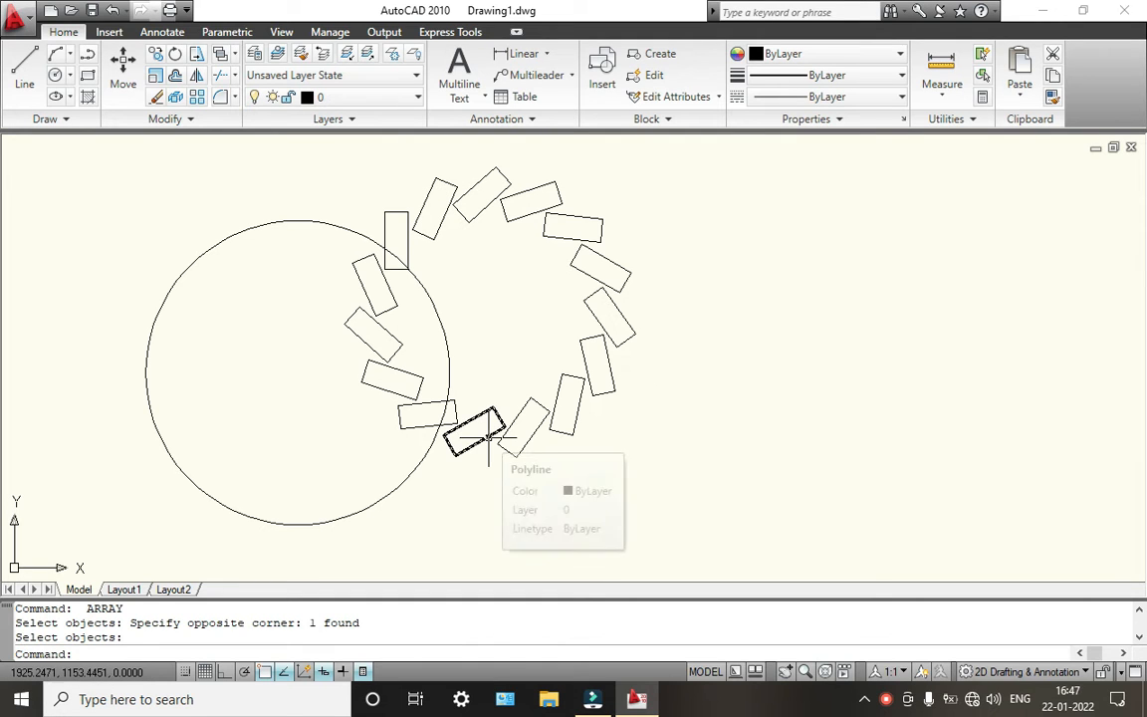
pyautogui.hotkey('ctrl', 'z')
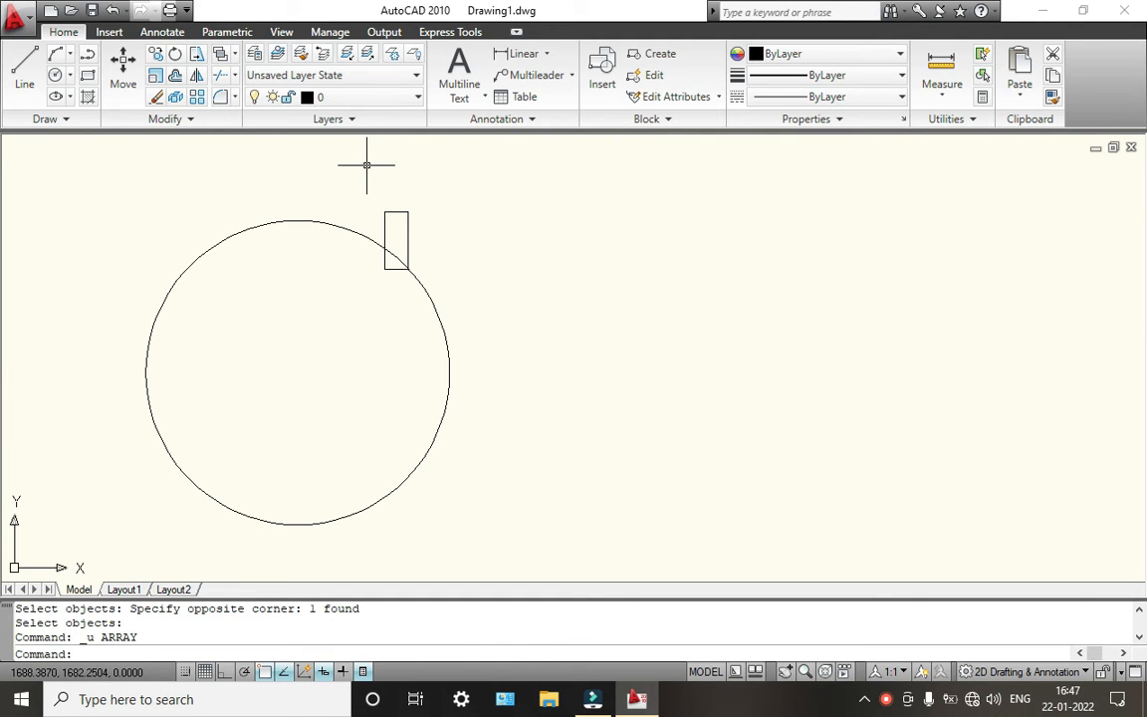
# Step: Create a polar array of the rectangle about the circle's centre with 15 items filling 360 degrees
pyautogui.write('ar')
pyautogui.press('Return')
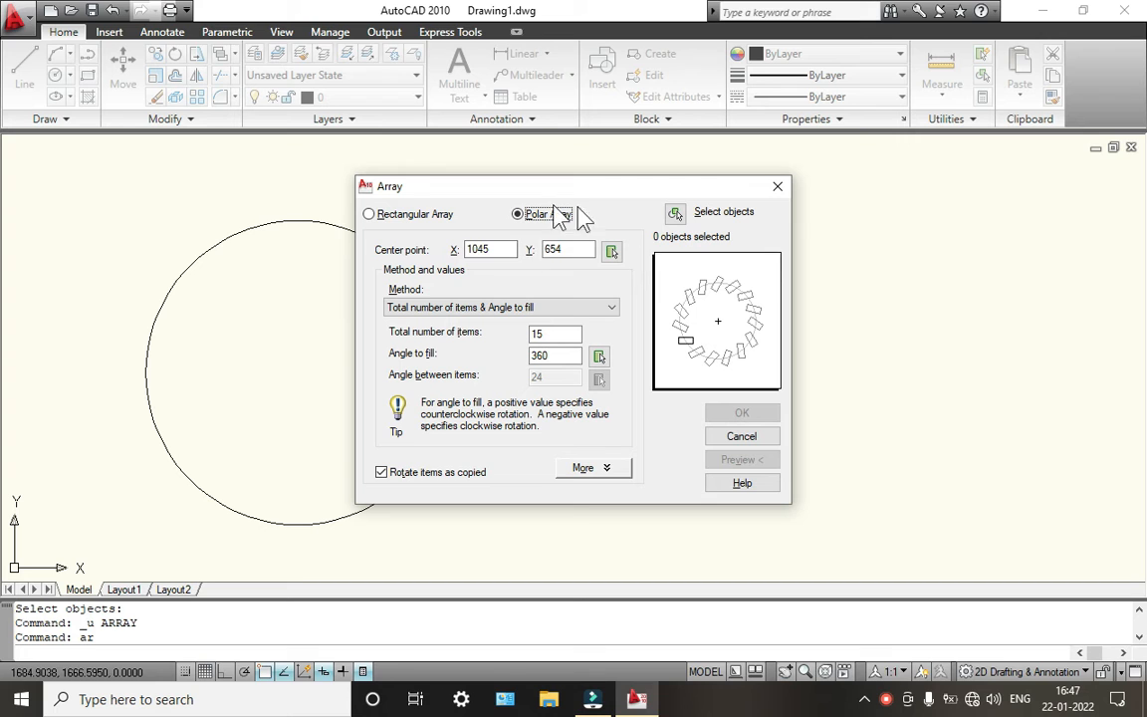
pyautogui.click(676, 214)
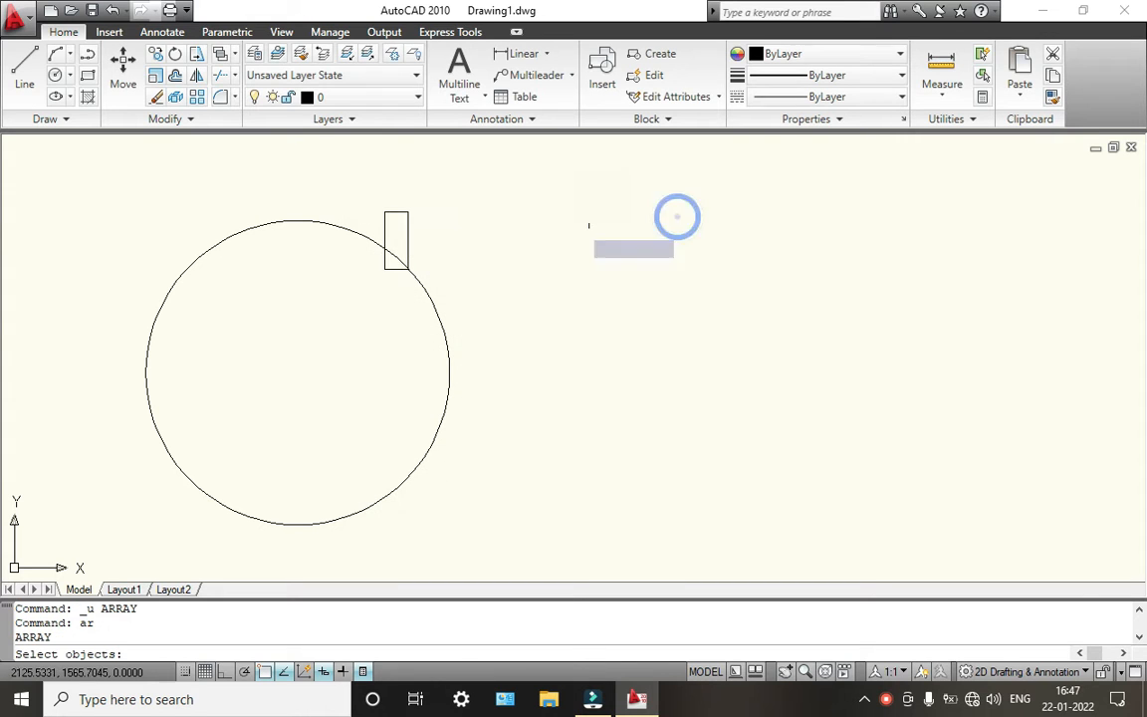
pyautogui.click(408, 219)
pyautogui.click(396, 203)
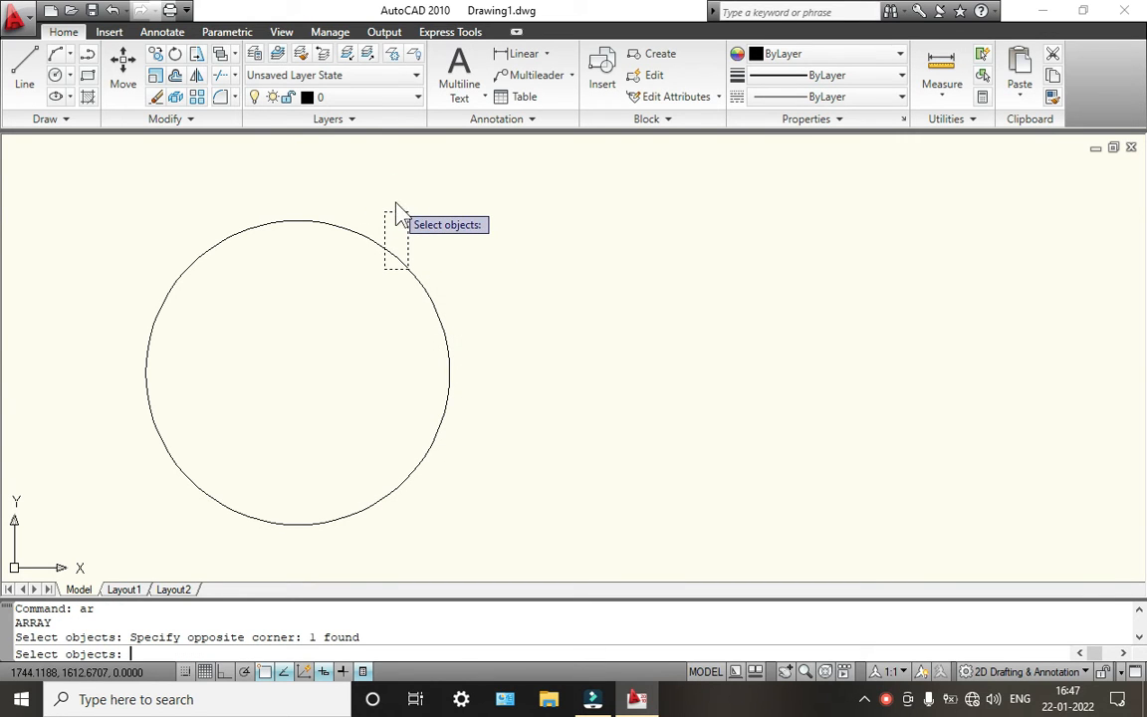
pyautogui.press('Return')
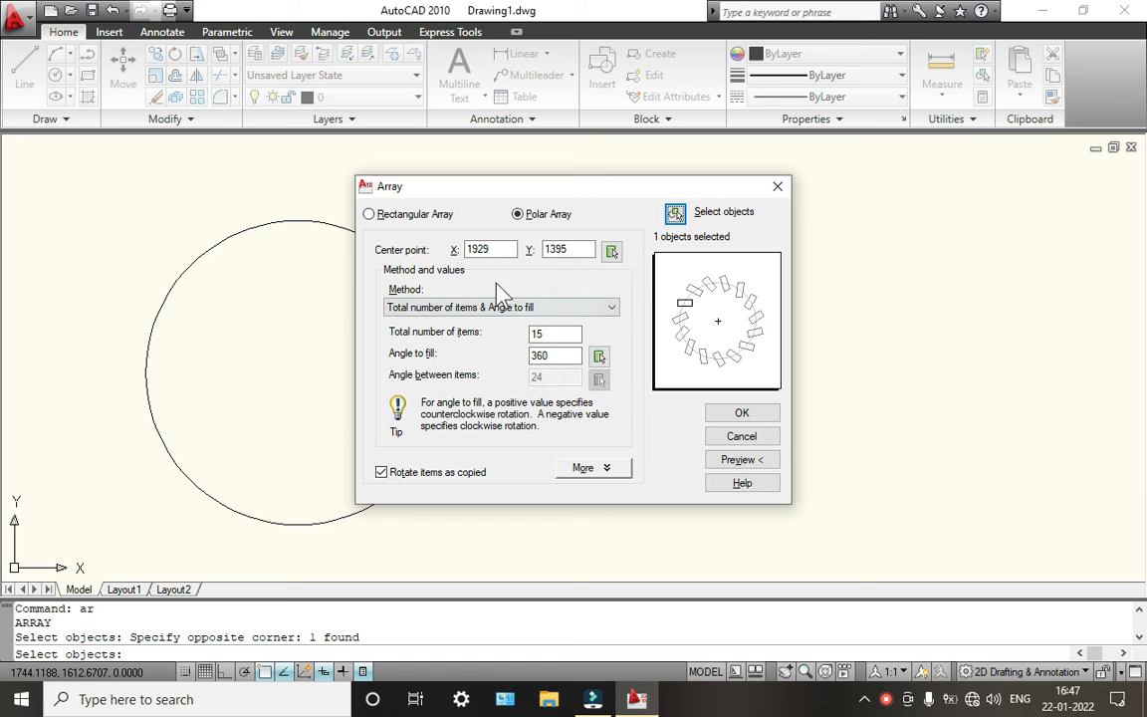
pyautogui.click(609, 253)
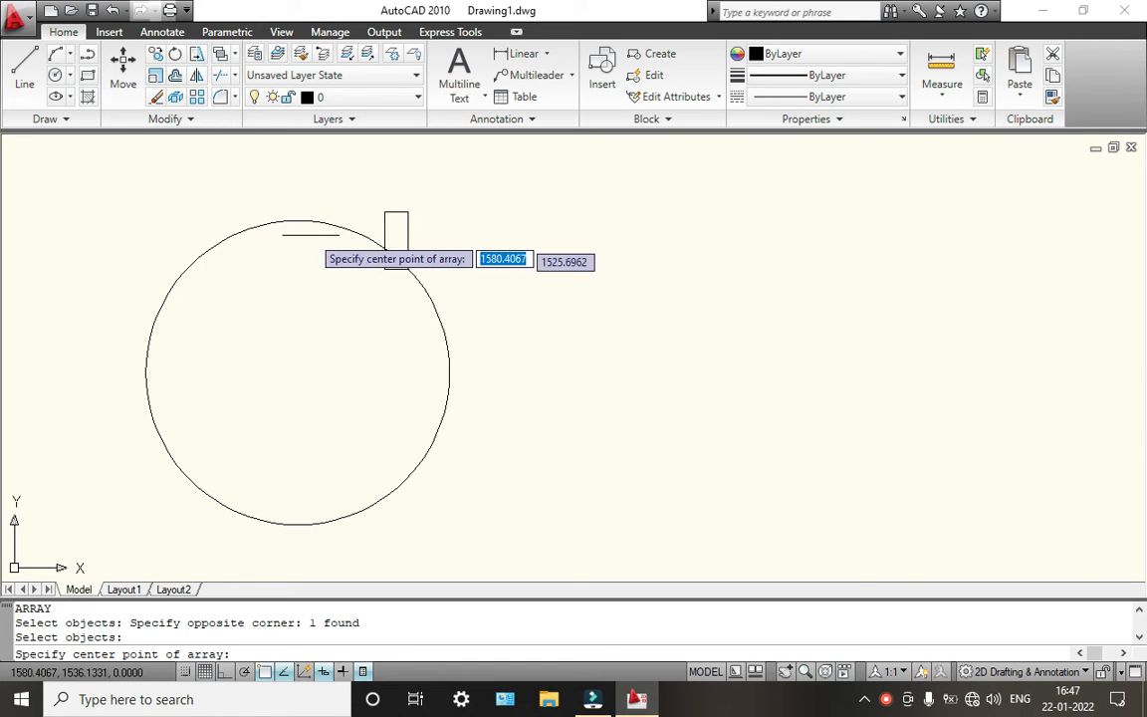
pyautogui.click(298, 375)
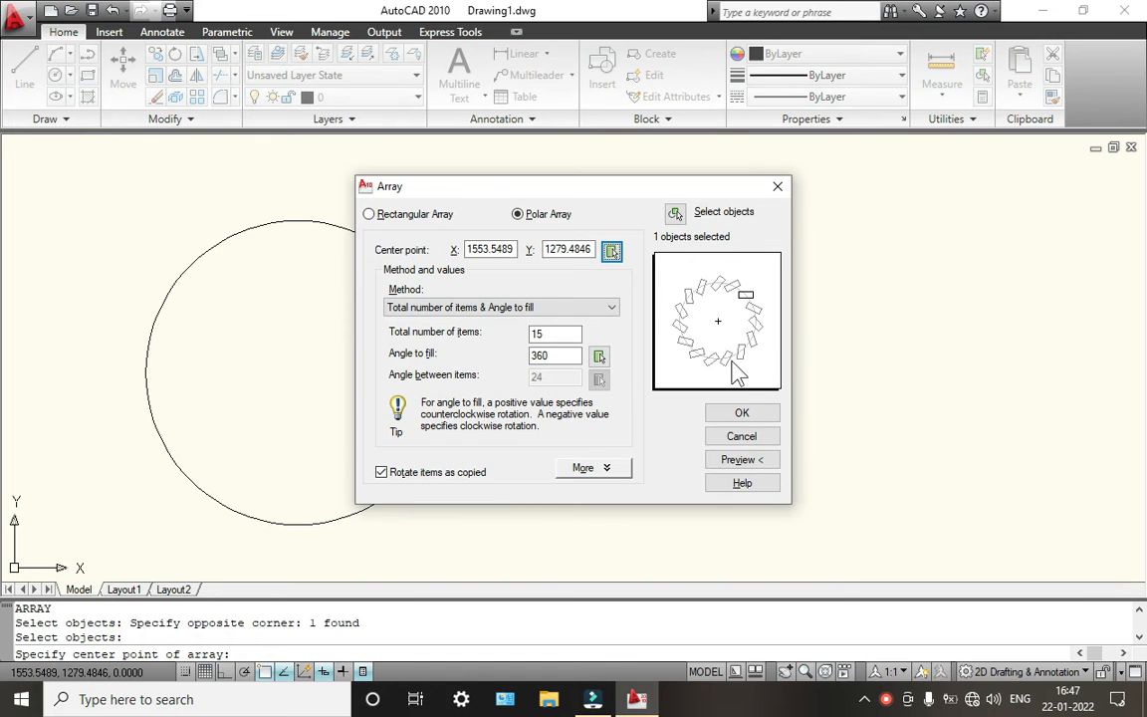
pyautogui.click(739, 413)
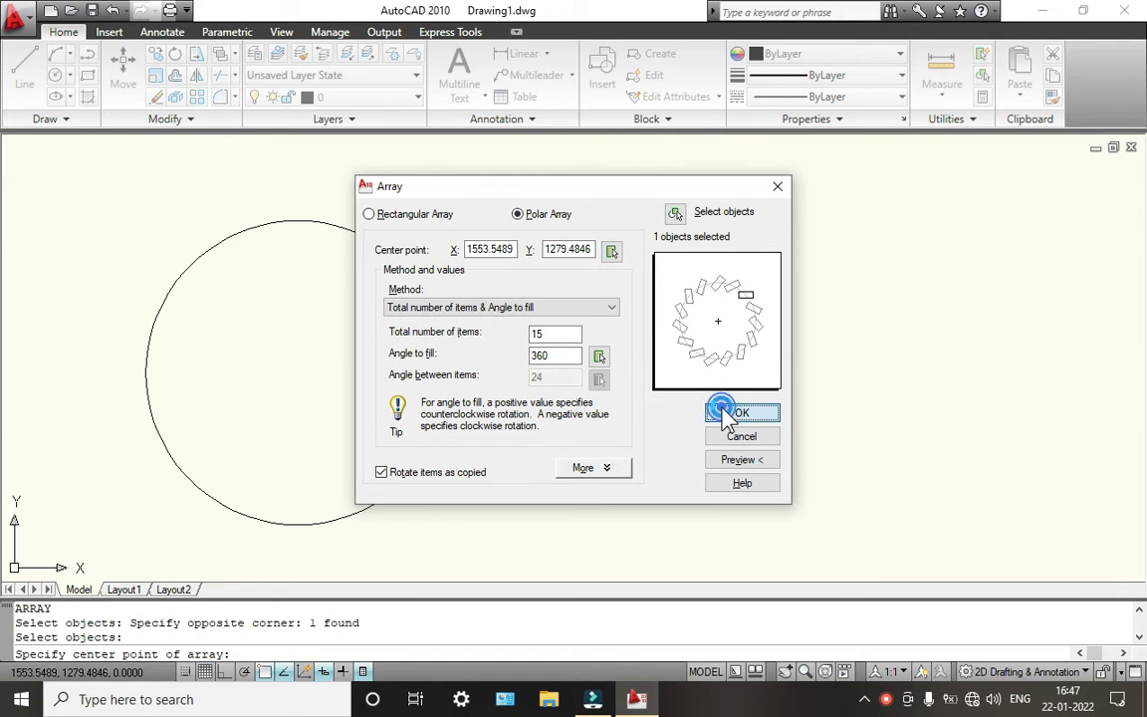
pyautogui.scroll(-2, 314, 343)
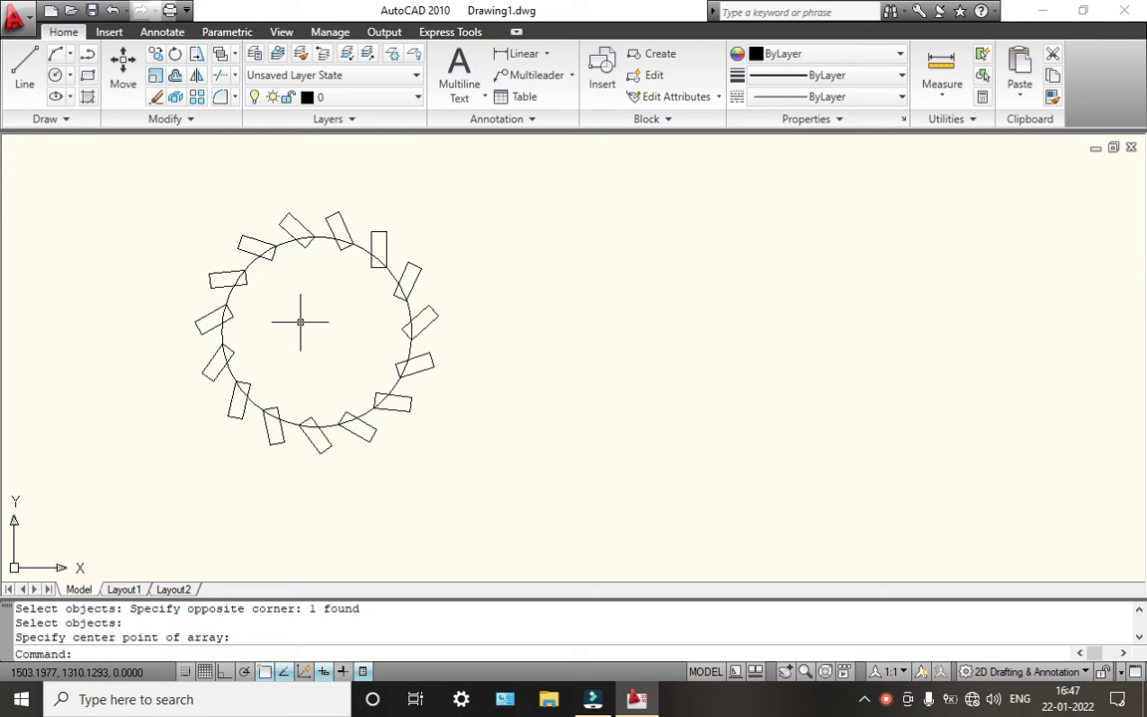
pyautogui.click(886, 700)
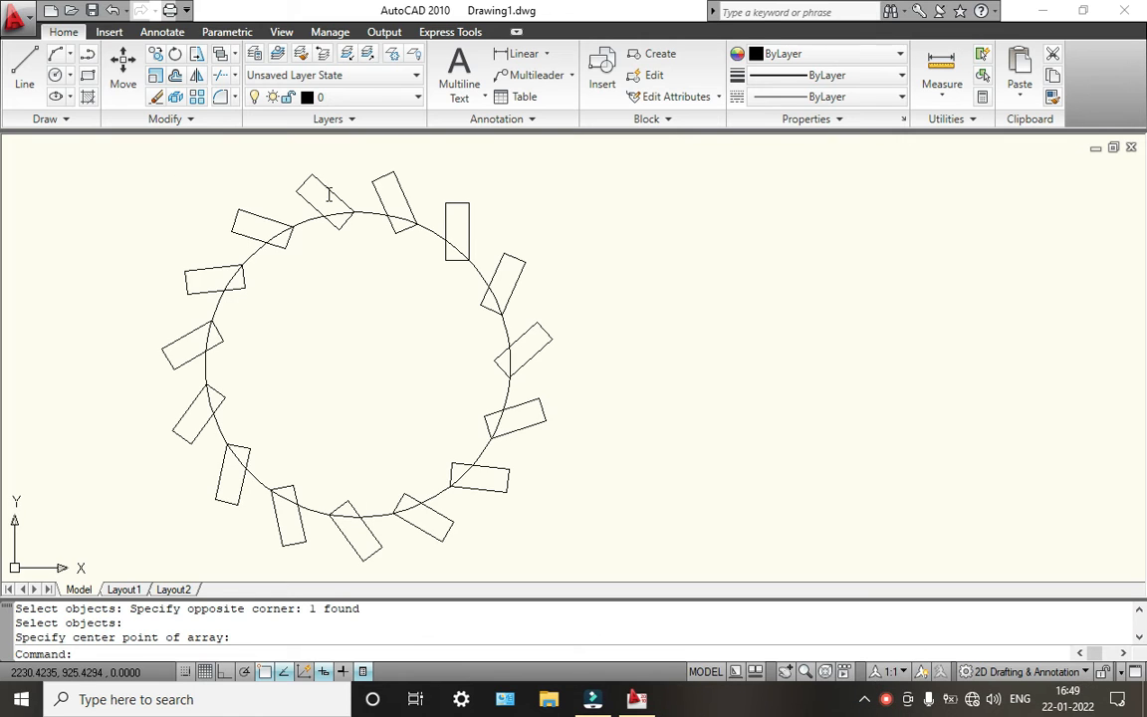
pyautogui.scroll(3, 329, 192)
pyautogui.scroll(-1, 329, 190)
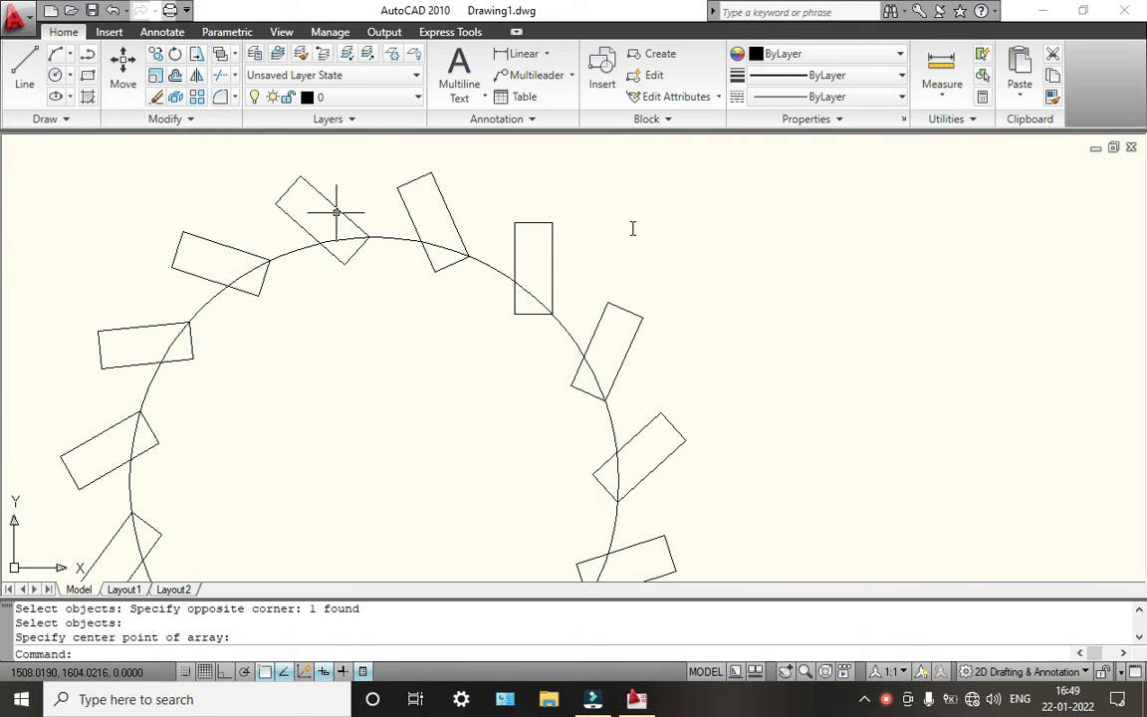
pyautogui.scroll(-2, 347, 257)
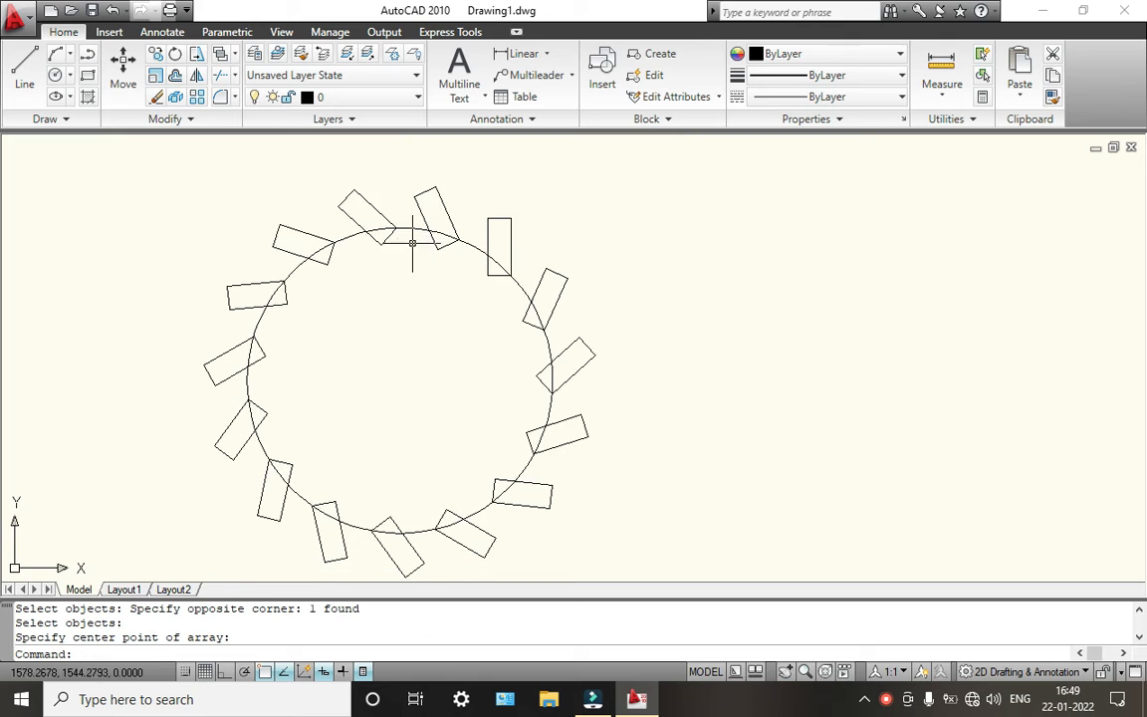
# Step: Start the Trim command with all objects in the drawing as cutting edges
pyautogui.scroll(2, 380, 239)
pyautogui.scroll(3, 274, 248)
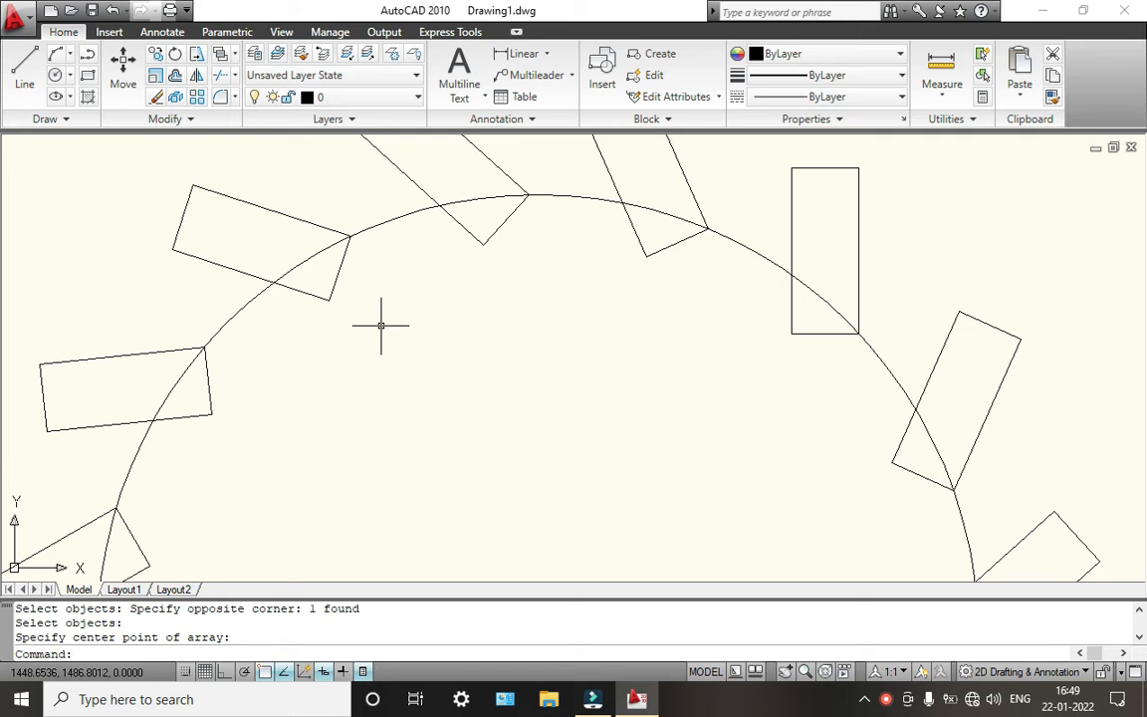
pyautogui.press('Return')
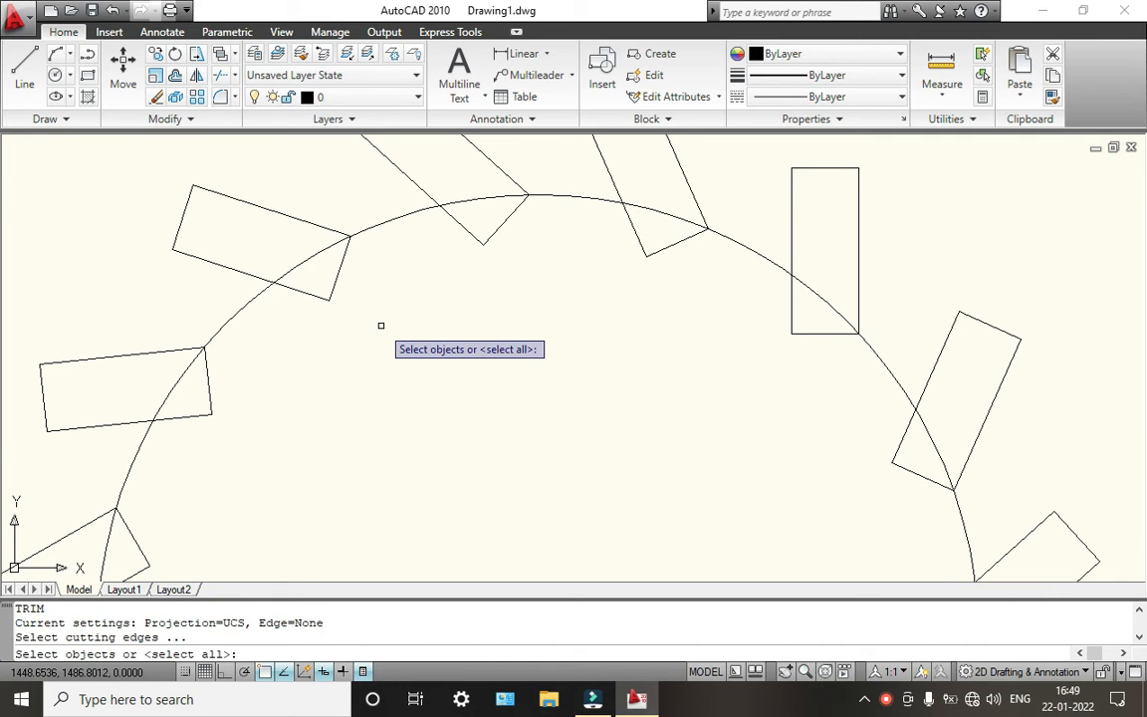
pyautogui.press('Return')
# Step: Try to trim the circle's arc inside the upper-left rectangle, and undo the trim
pyautogui.scroll(2, 304, 267)
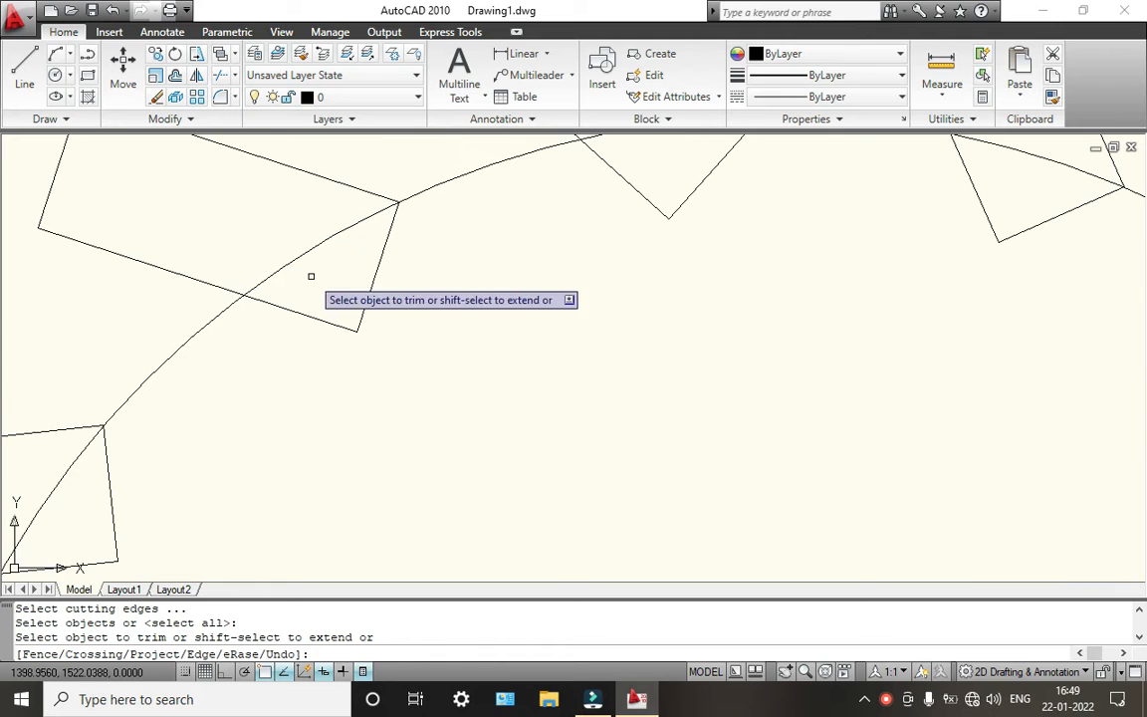
pyautogui.click(310, 271)
pyautogui.click(283, 245)
pyautogui.scroll(-4, 296, 244)
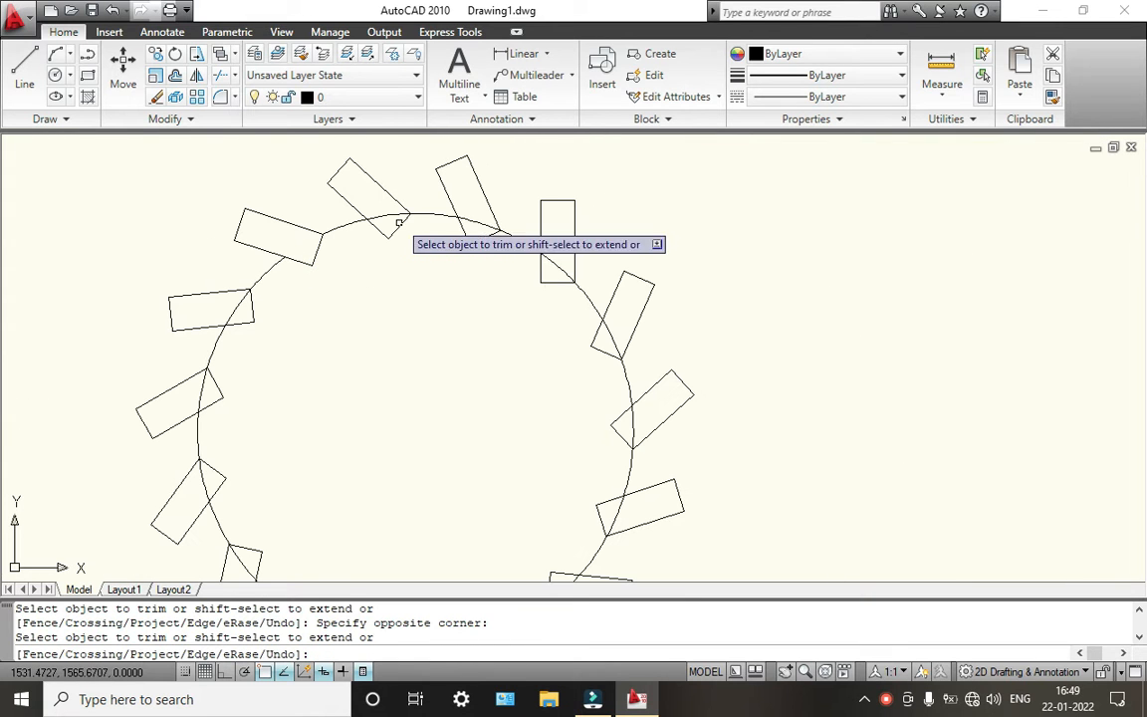
pyautogui.scroll(3, 330, 281)
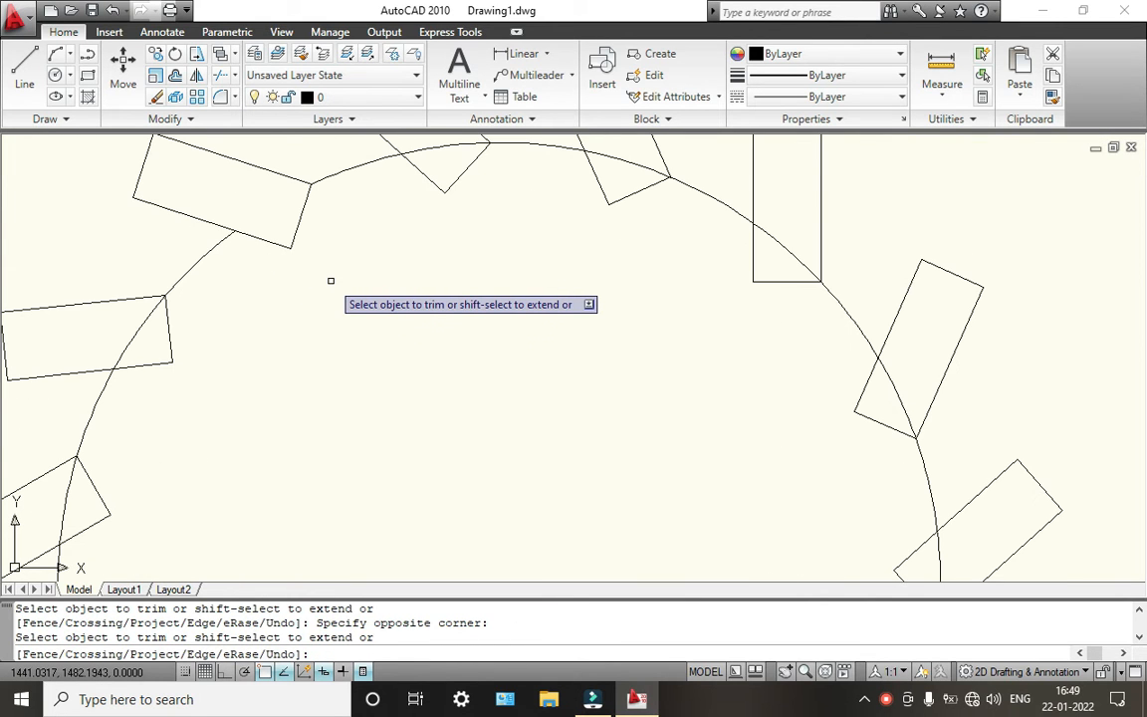
pyautogui.hotkey('ctrl', 'z')
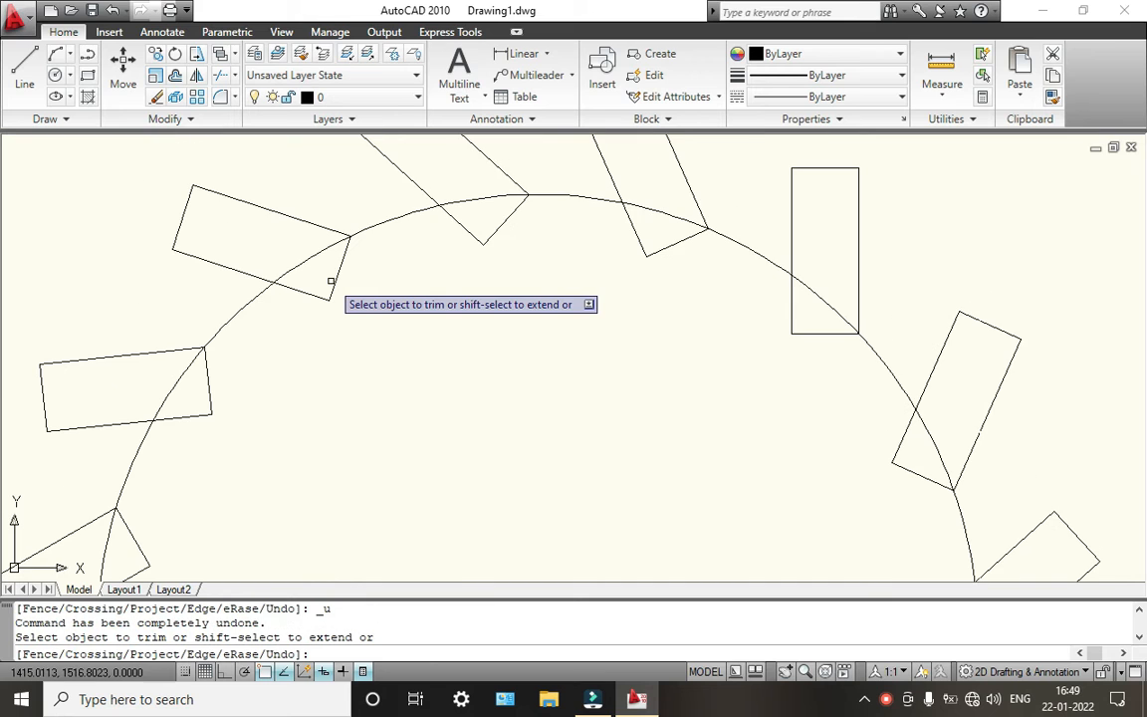
# Step: Trim away the parts inside the circle of the three neighbouring rectangles from its upper left to its top
pyautogui.click(374, 317)
pyautogui.click(309, 289)
pyautogui.click(357, 258)
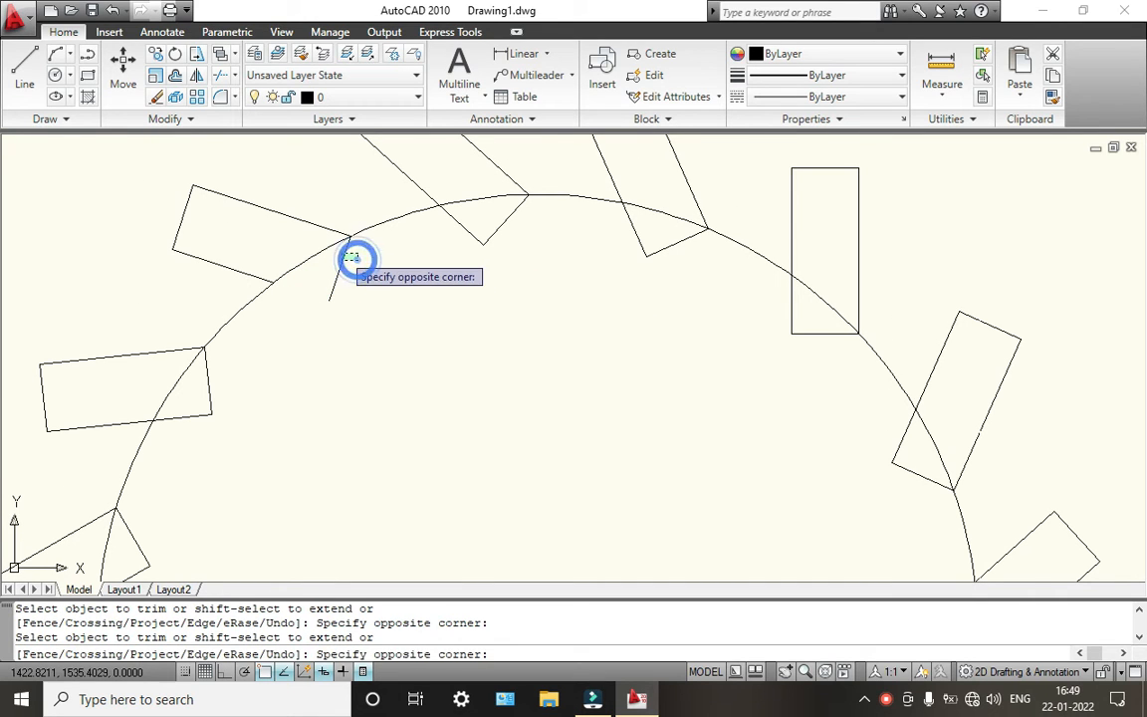
pyautogui.click(341, 251)
pyautogui.click(532, 262)
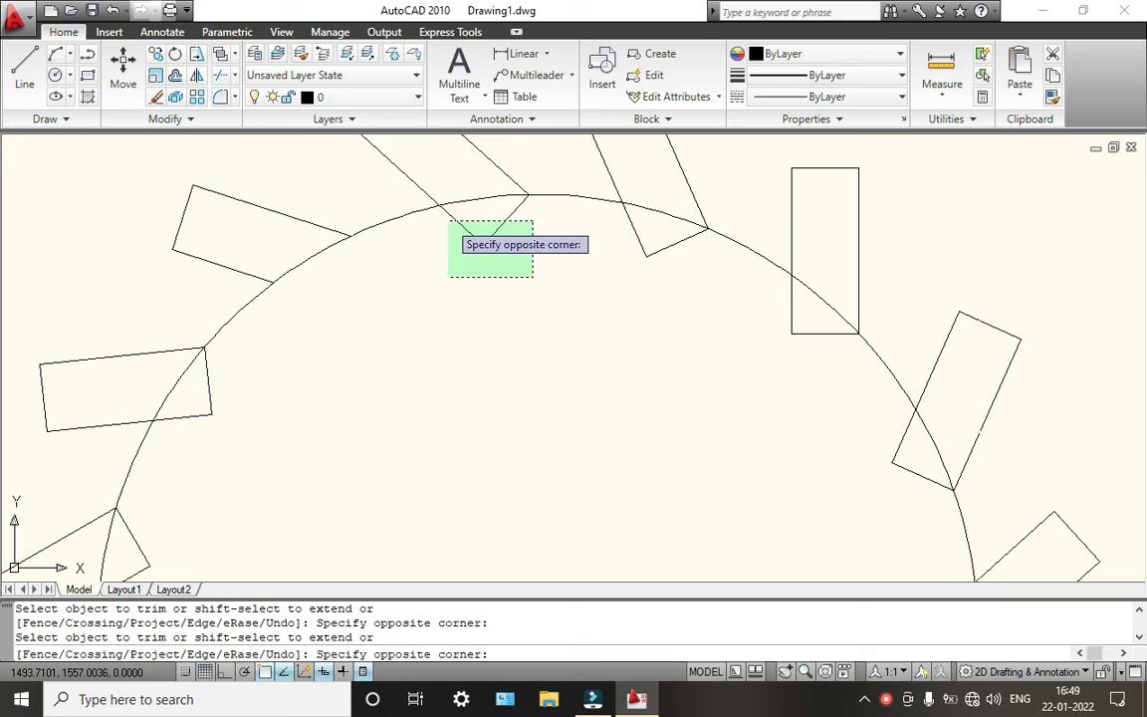
pyautogui.click(449, 220)
pyautogui.click(654, 327)
pyautogui.click(443, 214)
pyautogui.scroll(-6, 440, 216)
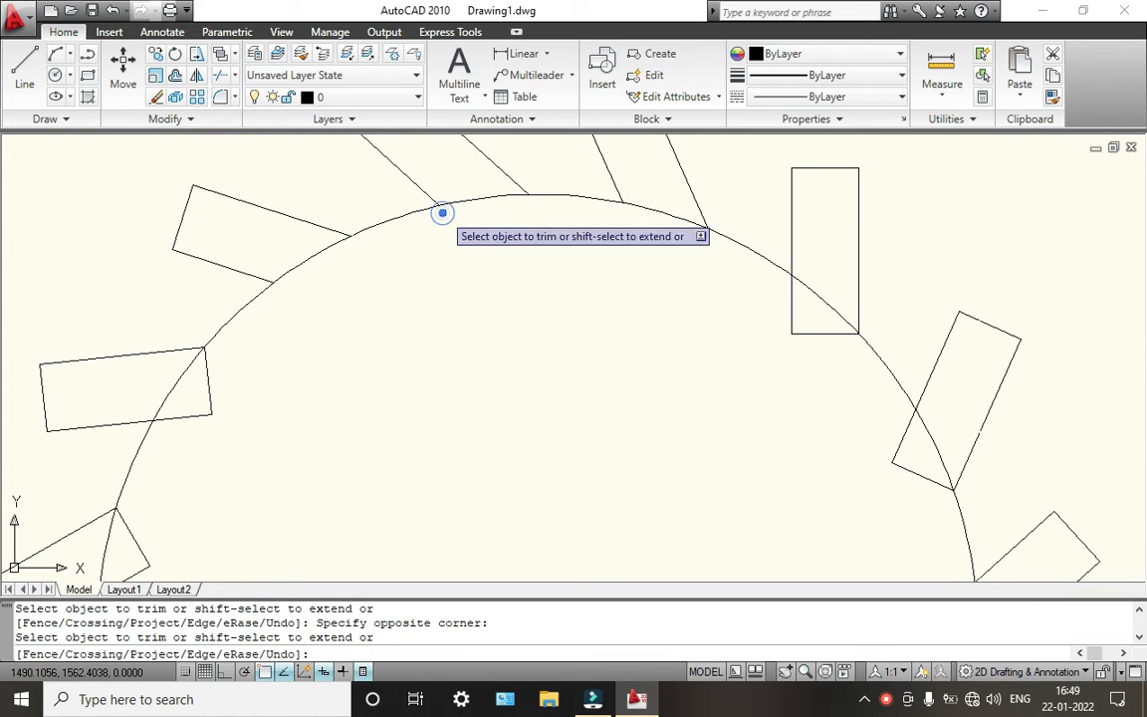
# Step: Trim the inner part of the rectangle just clockwise of the upright one, and the upright rectangle's left edge inside the circle
pyautogui.scroll(5, 487, 254)
pyautogui.scroll(2, 560, 271)
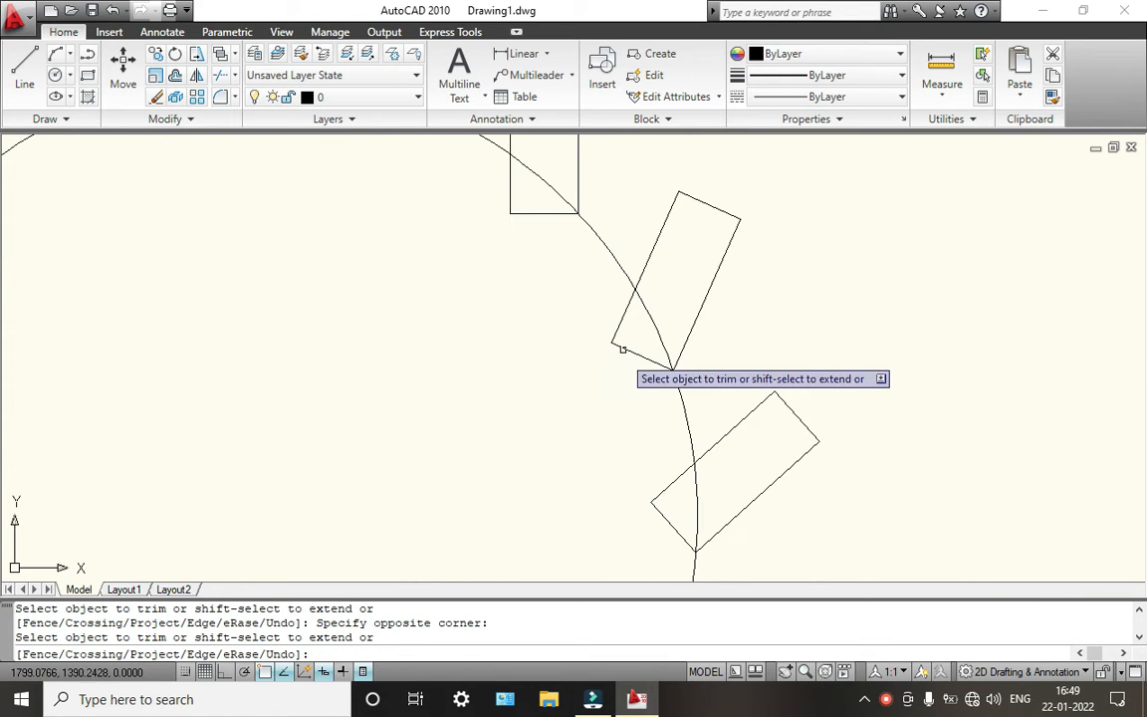
pyautogui.click(616, 394)
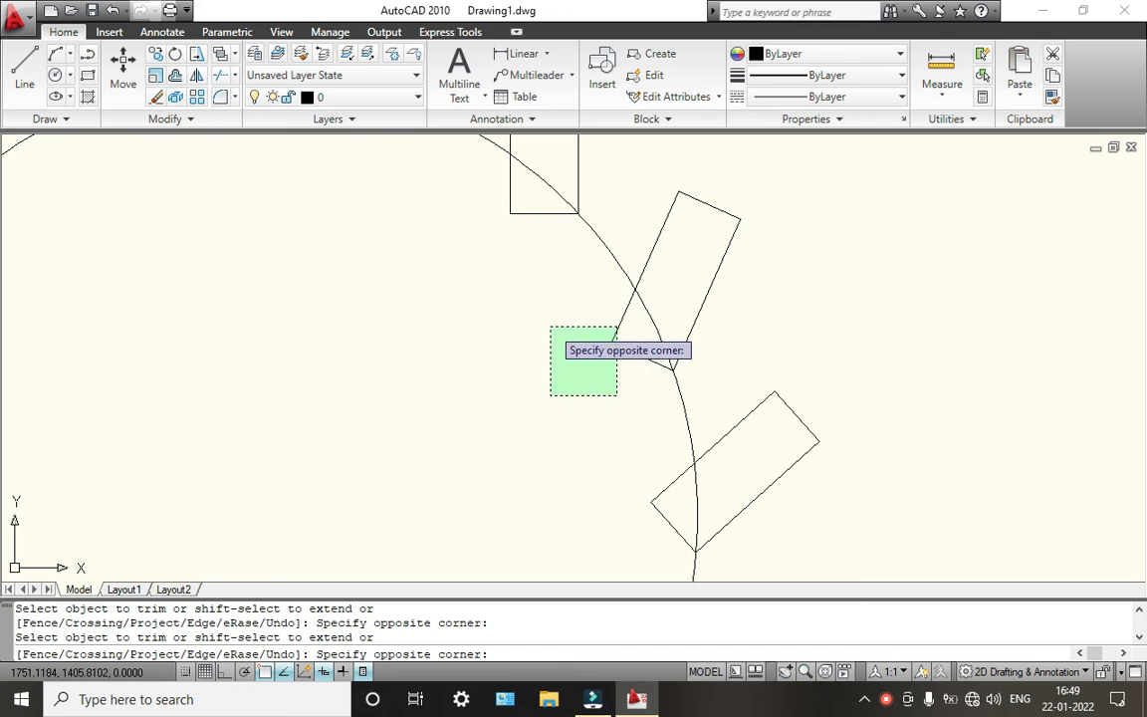
pyautogui.click(550, 325)
pyautogui.click(538, 277)
pyautogui.click(498, 198)
pyautogui.click(615, 385)
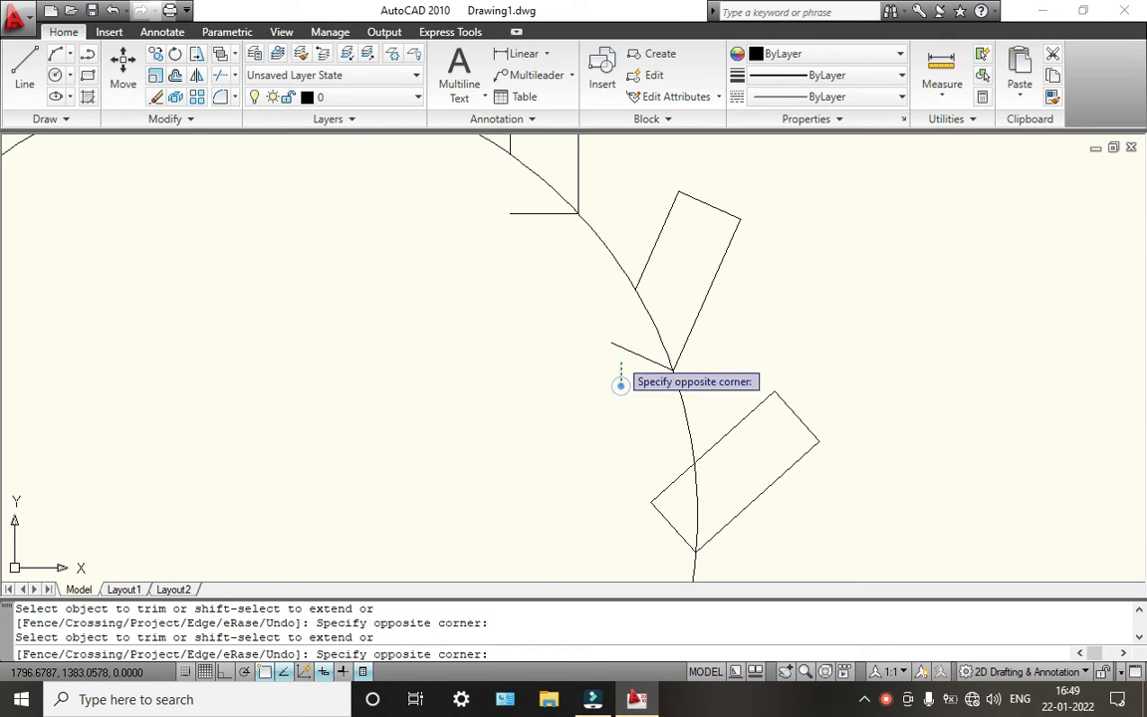
pyautogui.click(614, 336)
# Step: Trim the inner long edge of the second rectangle clockwise from the upright one, on the circle's right side
pyautogui.scroll(-5, 614, 336)
pyautogui.scroll(2, 598, 323)
pyautogui.scroll(2, 600, 336)
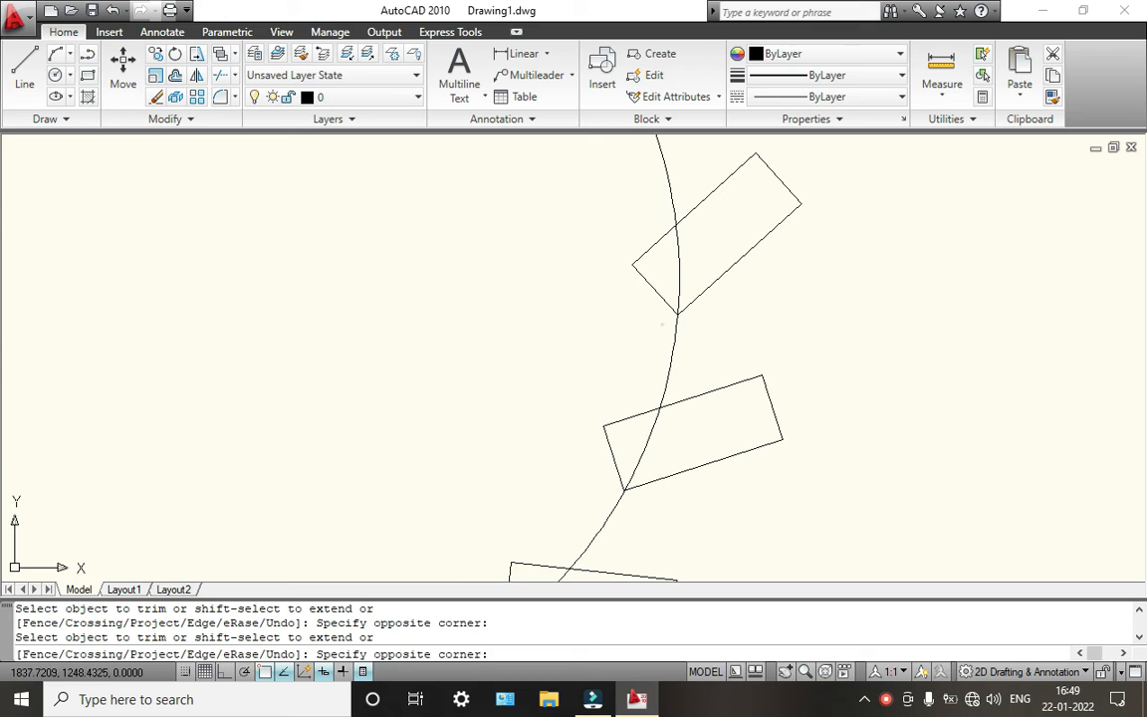
pyautogui.click(661, 325)
pyautogui.click(626, 237)
# Step: Trim that rectangle's remaining stub and the inner parts of the next two rectangles down the circle's lower-right side
pyautogui.scroll(-5, 600, 302)
pyautogui.scroll(5, 599, 302)
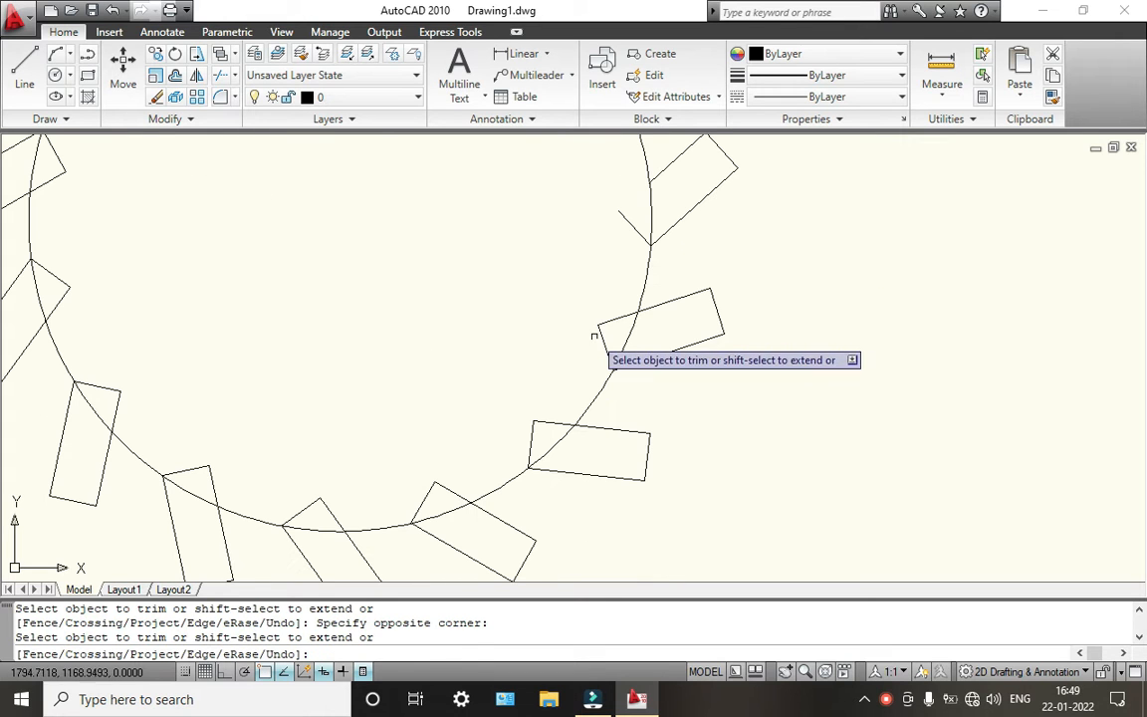
pyautogui.click(614, 328)
pyautogui.click(582, 275)
pyautogui.click(613, 243)
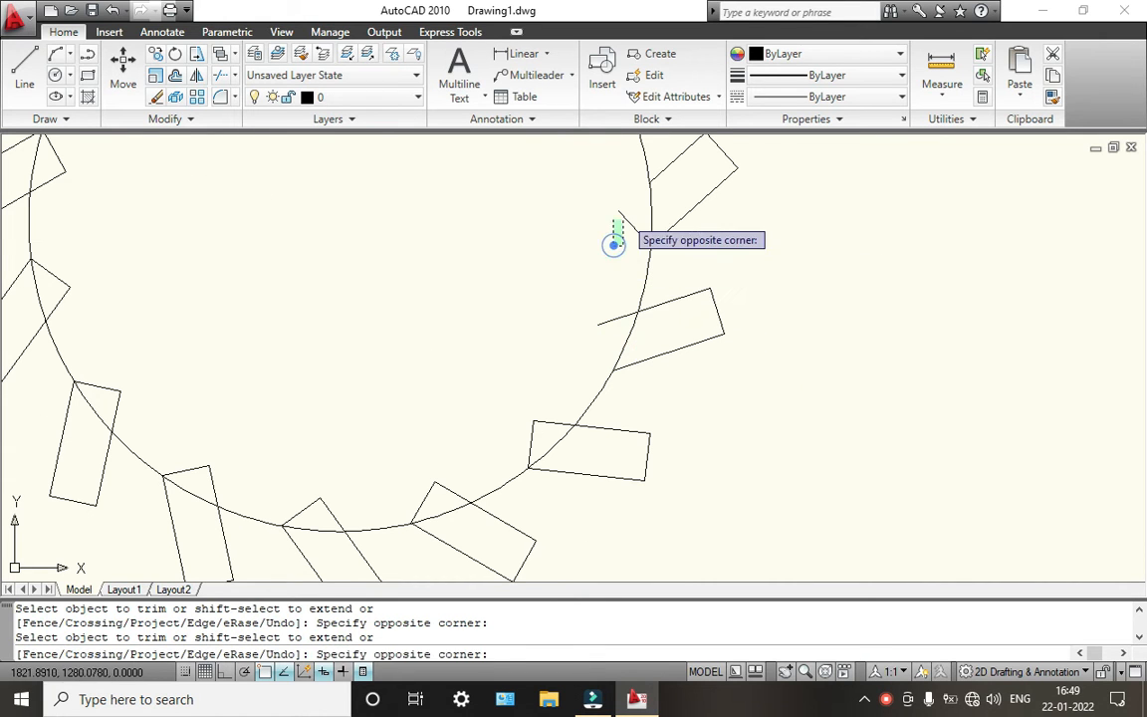
pyautogui.click(631, 185)
pyautogui.click(619, 284)
pyautogui.click(614, 332)
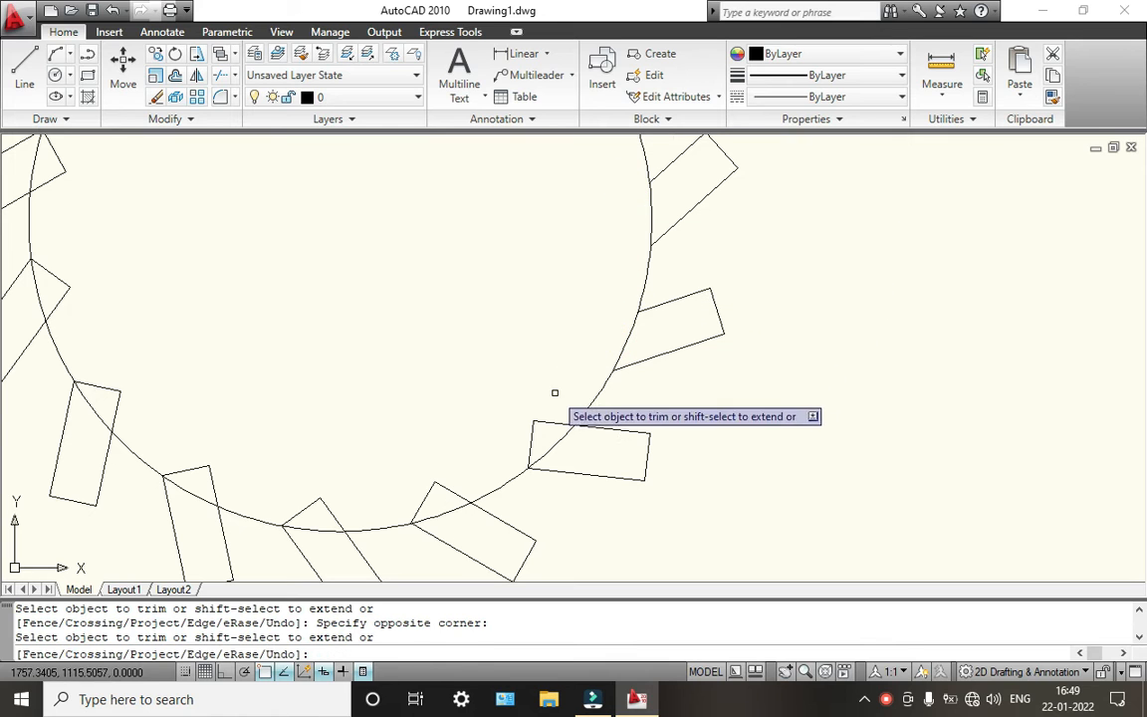
pyautogui.click(558, 381)
pyautogui.click(531, 430)
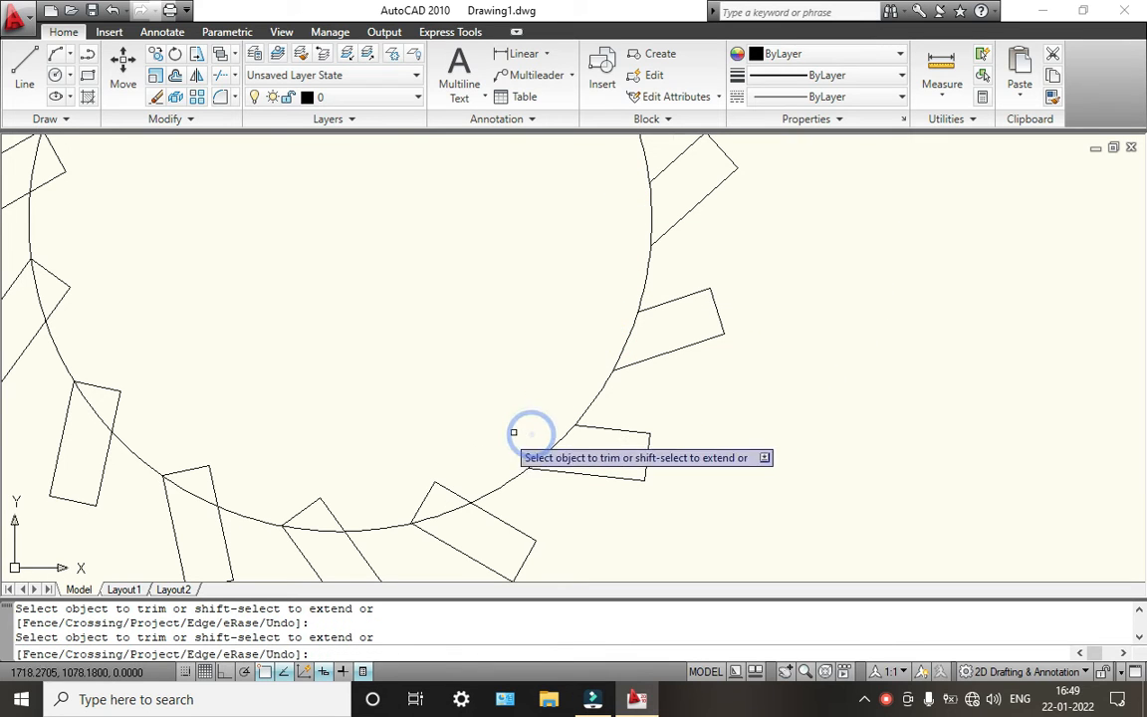
# Step: Try to trim the inner parts of the four rectangles along the circle's bottom and lower left, and undo those trims
pyautogui.click(466, 478)
pyautogui.click(418, 494)
pyautogui.click(431, 491)
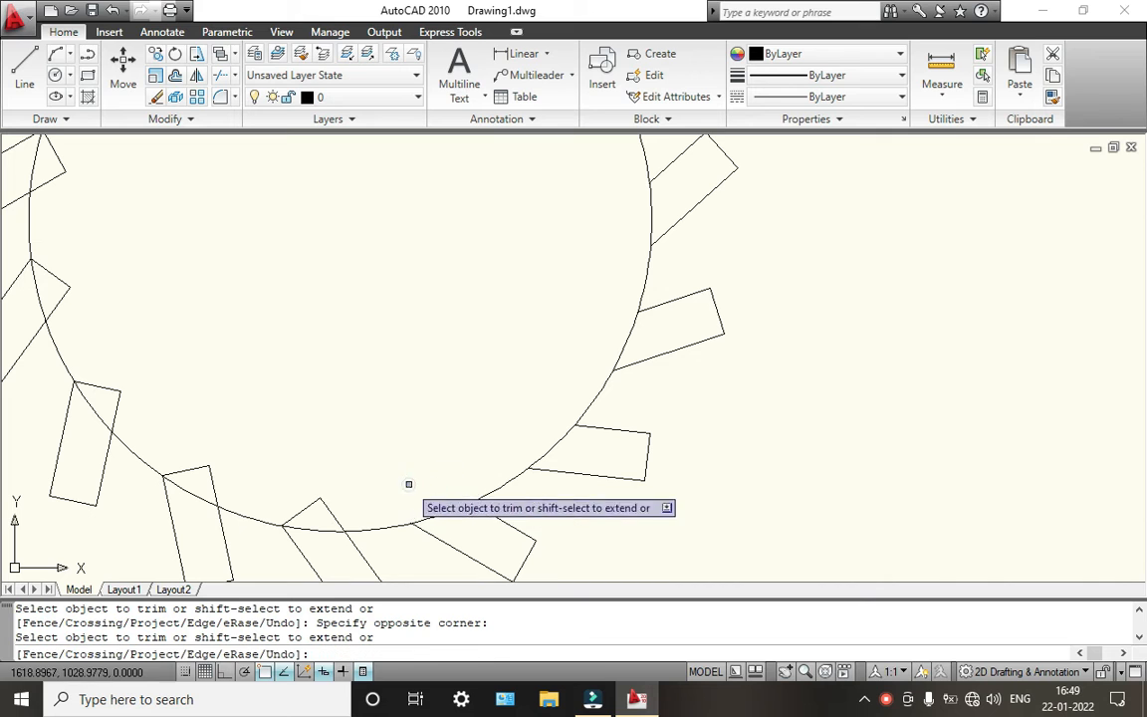
pyautogui.click(374, 487)
pyautogui.click(279, 505)
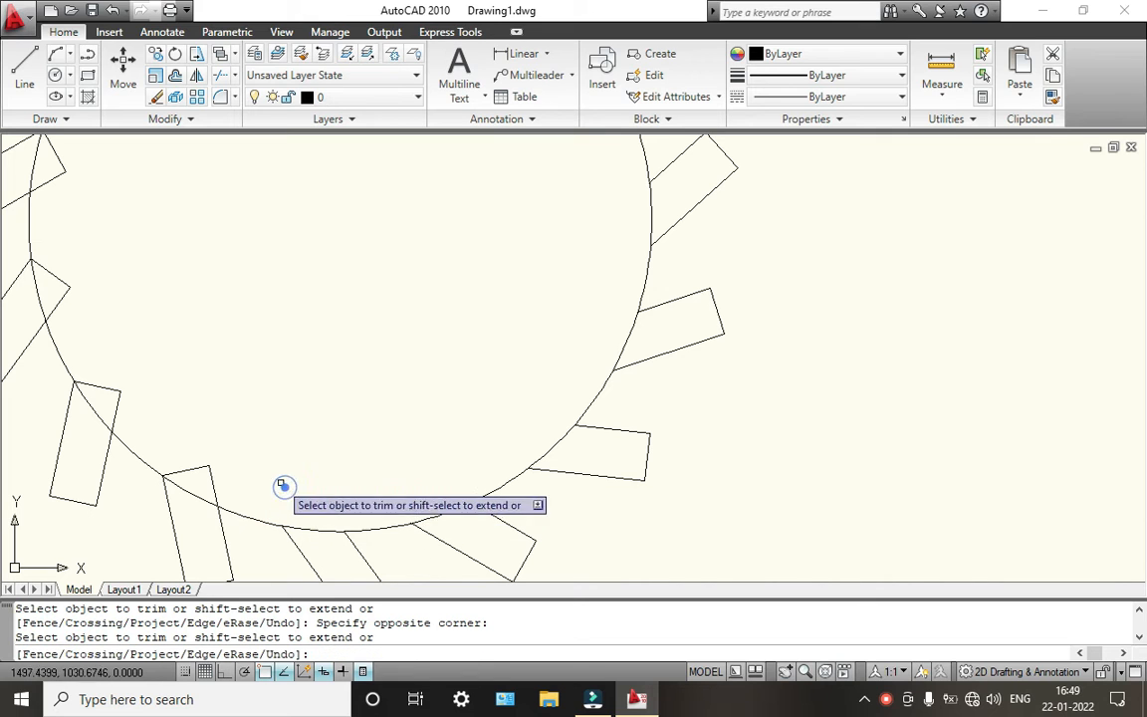
pyautogui.click(246, 471)
pyautogui.click(184, 461)
pyautogui.click(205, 482)
pyautogui.click(186, 448)
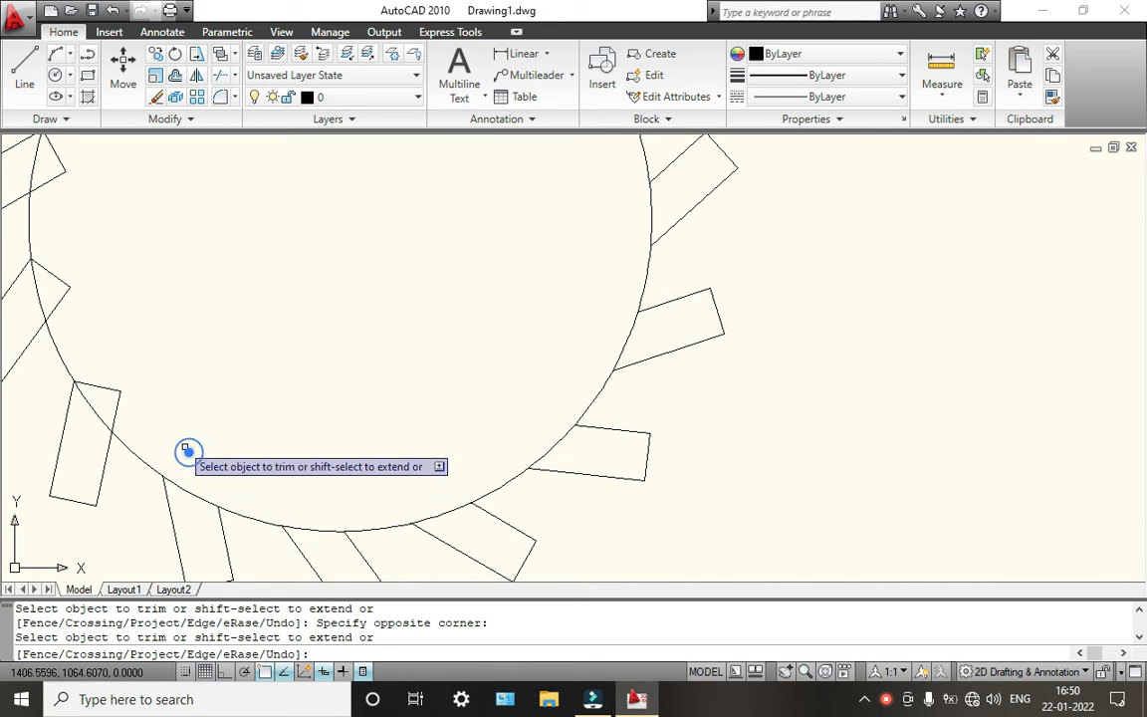
pyautogui.click(125, 414)
pyautogui.click(96, 371)
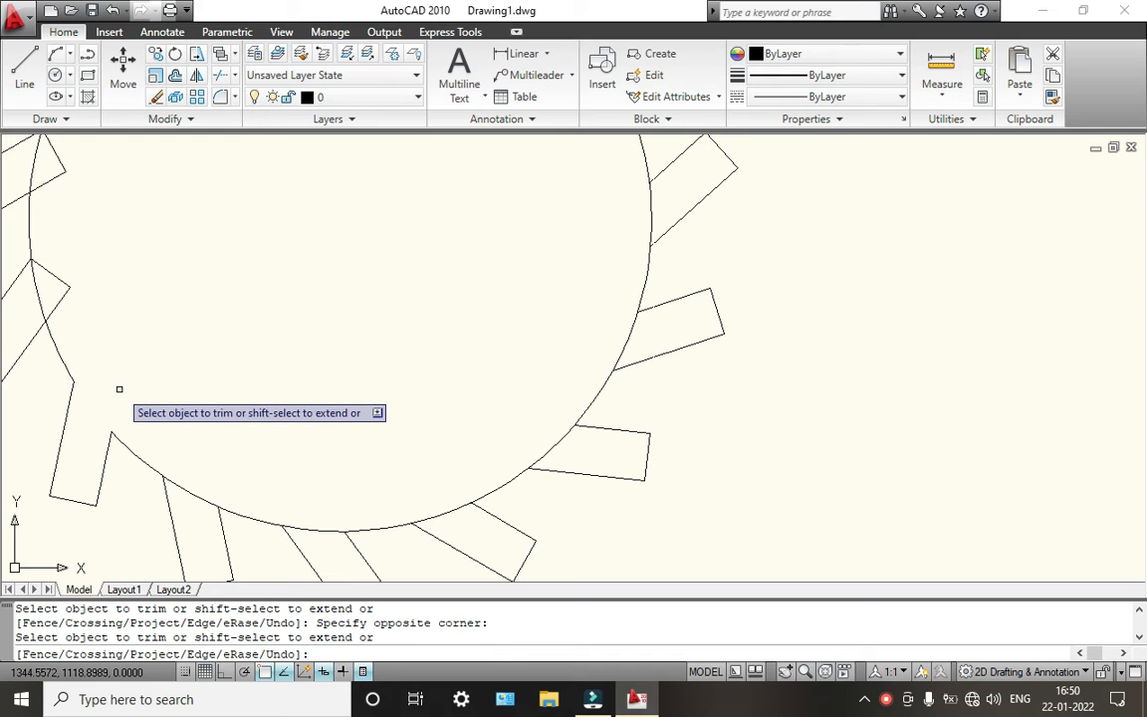
pyautogui.hotkey('ctrl', 'z')
# Step: Trim both inner edges of the lower-left rectangle back to the circle, keeping the circle's arc
pyautogui.scroll(-2, 378, 436)
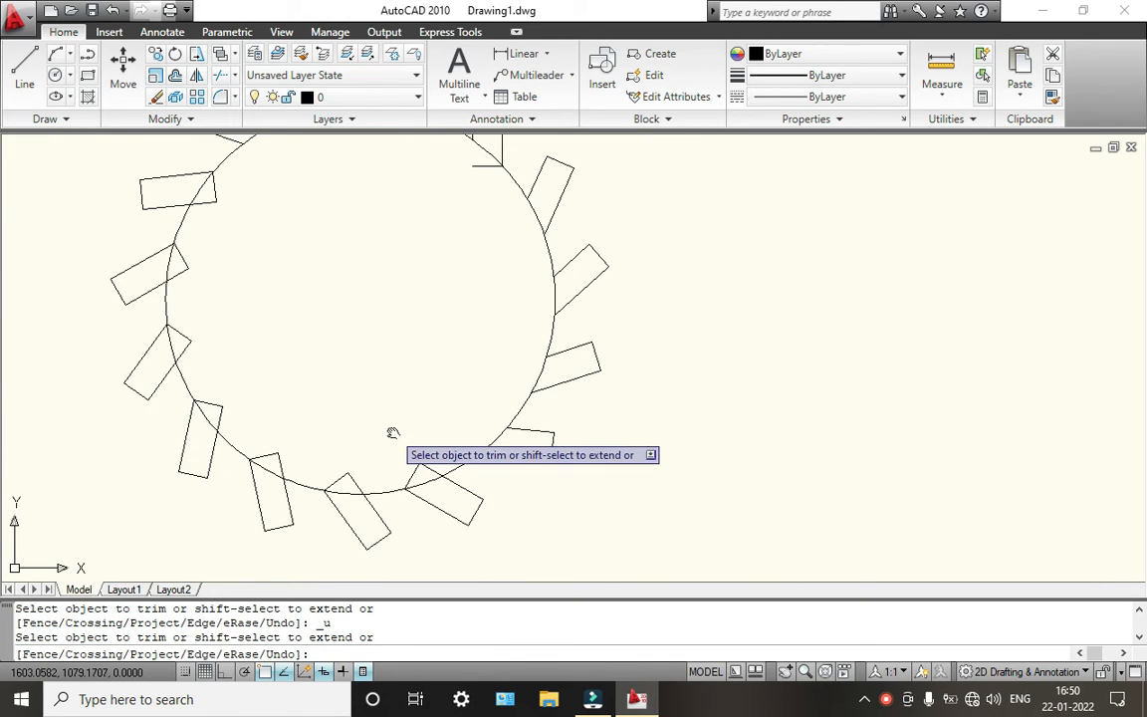
pyautogui.scroll(5, 213, 408)
pyautogui.scroll(3, 243, 403)
pyautogui.click(246, 397)
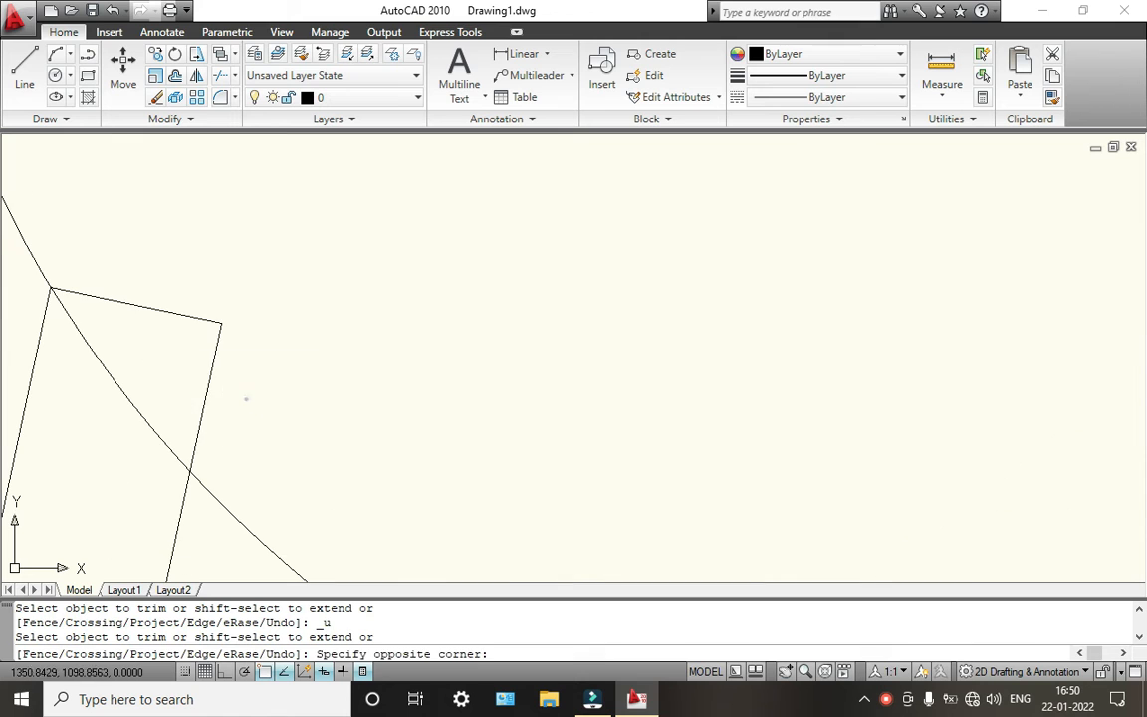
pyautogui.click(152, 284)
pyautogui.click(202, 319)
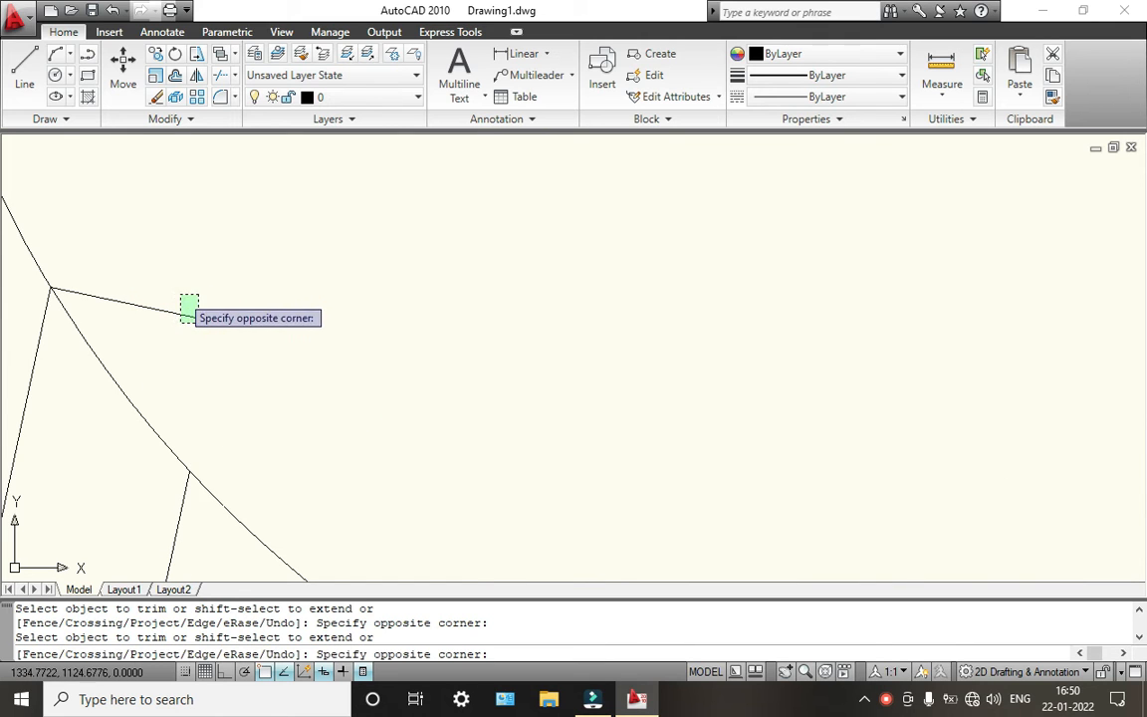
pyautogui.click(187, 307)
# Step: Trim the edges inside the circle of the two rectangles on its left side
pyautogui.scroll(-3, 159, 282)
pyautogui.scroll(5, 199, 370)
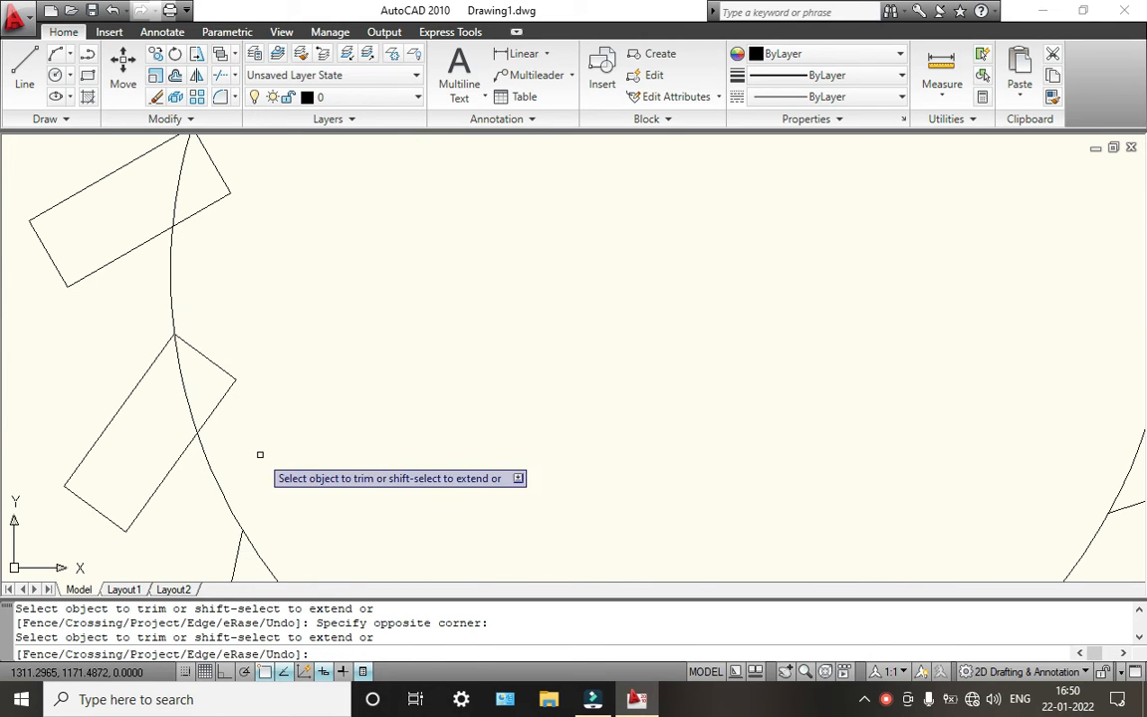
pyautogui.click(259, 456)
pyautogui.click(213, 348)
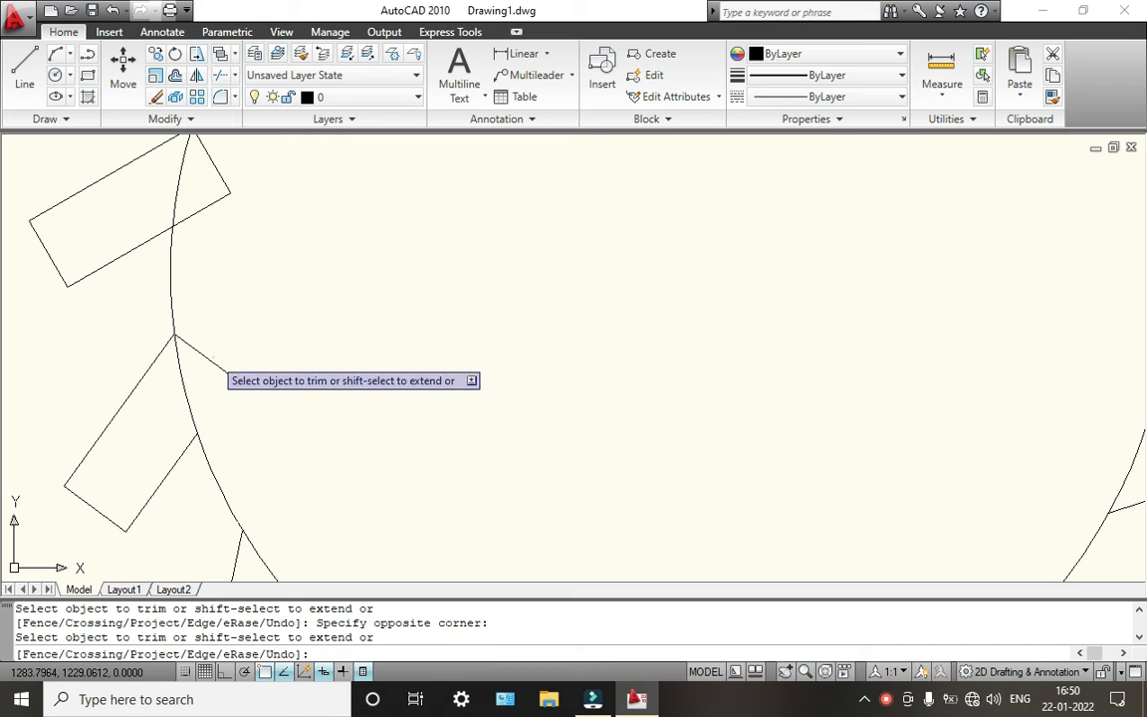
pyautogui.moveTo(212, 174); pyautogui.dragTo(217, 289, button='middle')
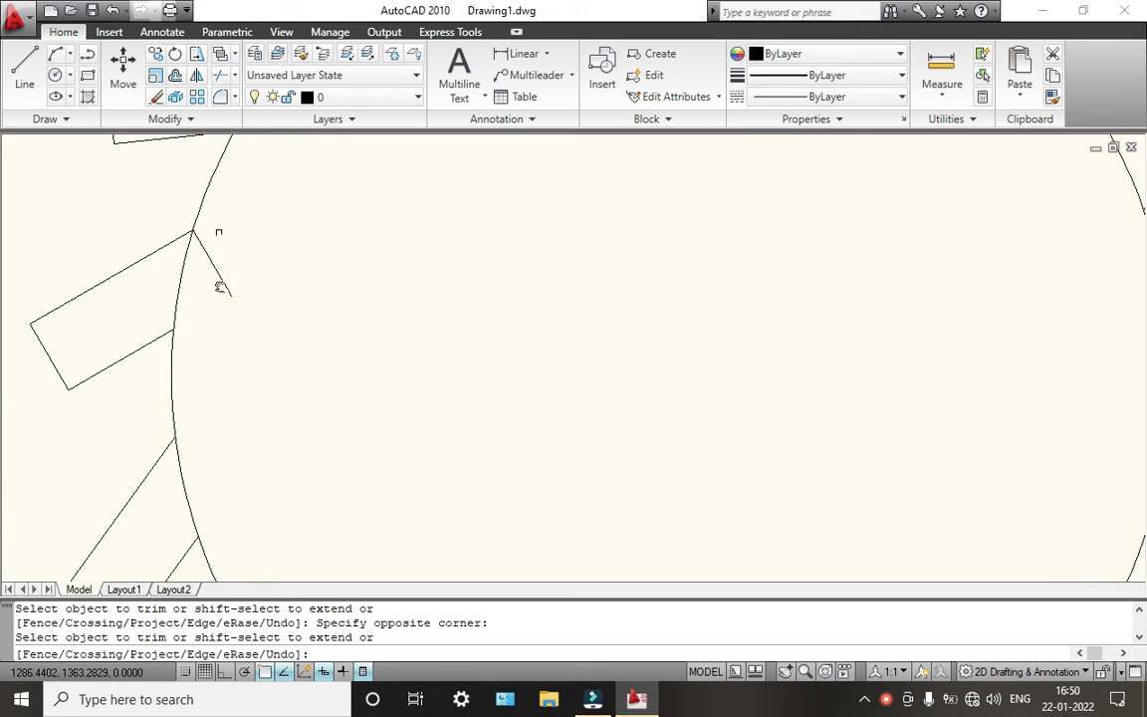
# Step: Trim the inner part of the last uncut rectangle on the circle's upper-left side
pyautogui.scroll(-2, 256, 222)
pyautogui.moveTo(266, 209); pyautogui.dragTo(245, 374, button='middle')
pyautogui.click(246, 375)
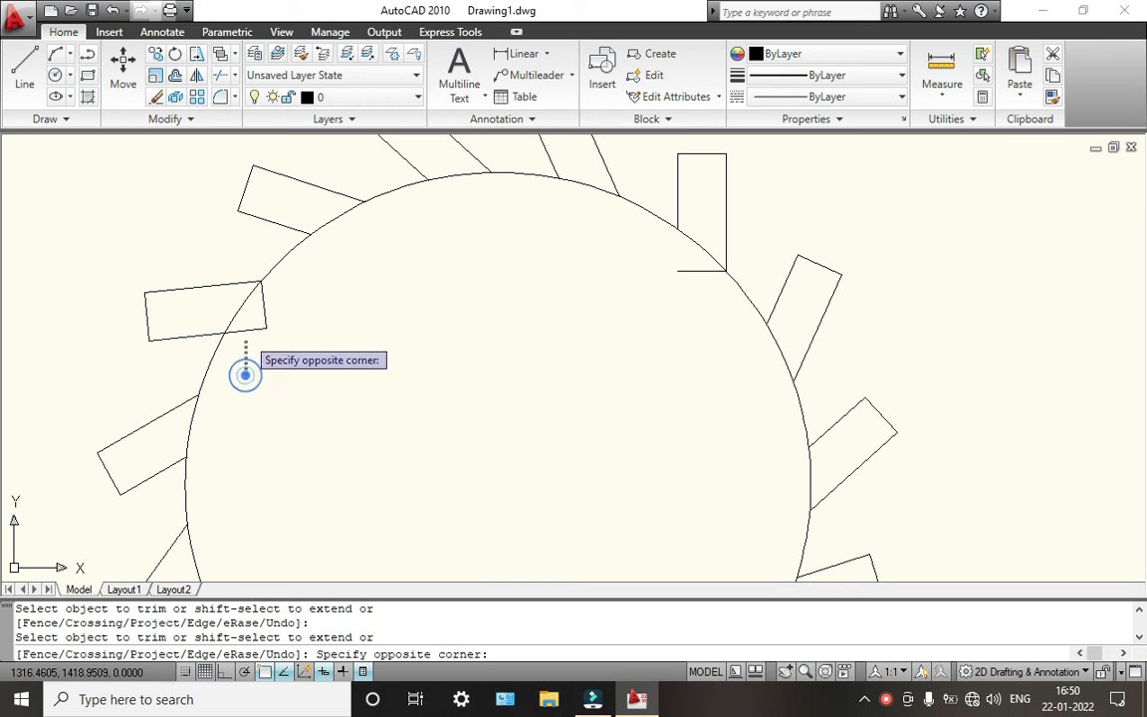
pyautogui.click(249, 320)
pyautogui.click(252, 320)
pyautogui.click(269, 302)
# Step: Trim the leftover horizontal stub of the upright rectangle inside the circle
pyautogui.scroll(-2, 299, 324)
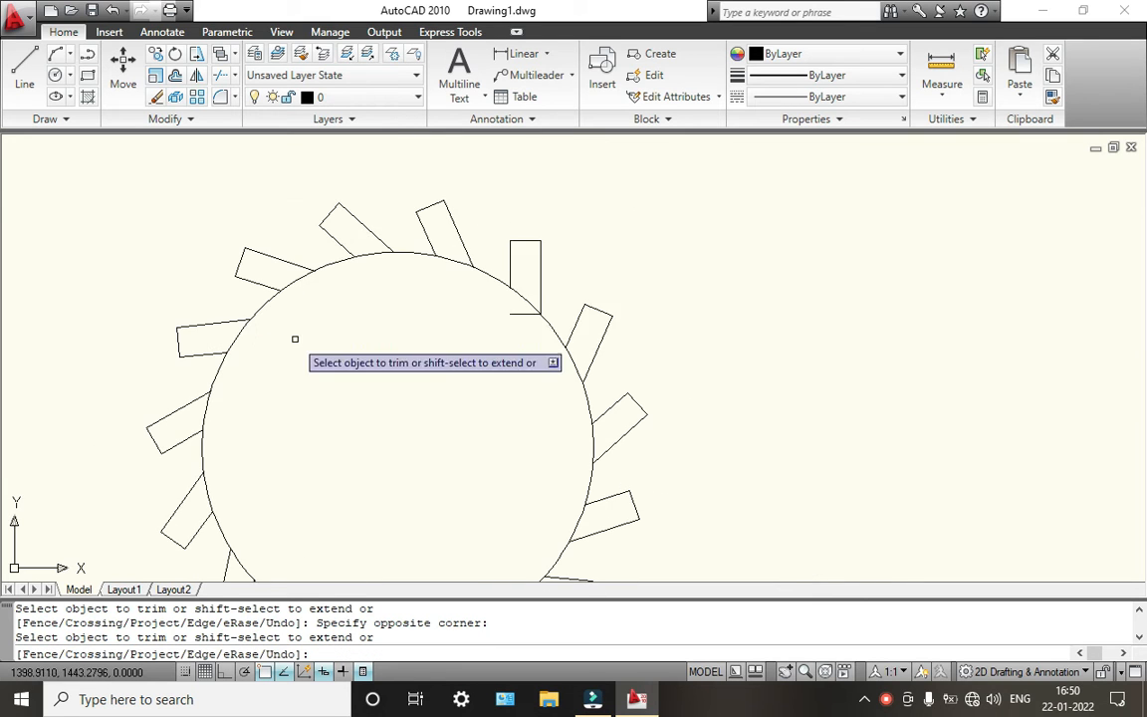
pyautogui.scroll(5, 538, 287)
pyautogui.click(494, 279)
pyautogui.click(474, 248)
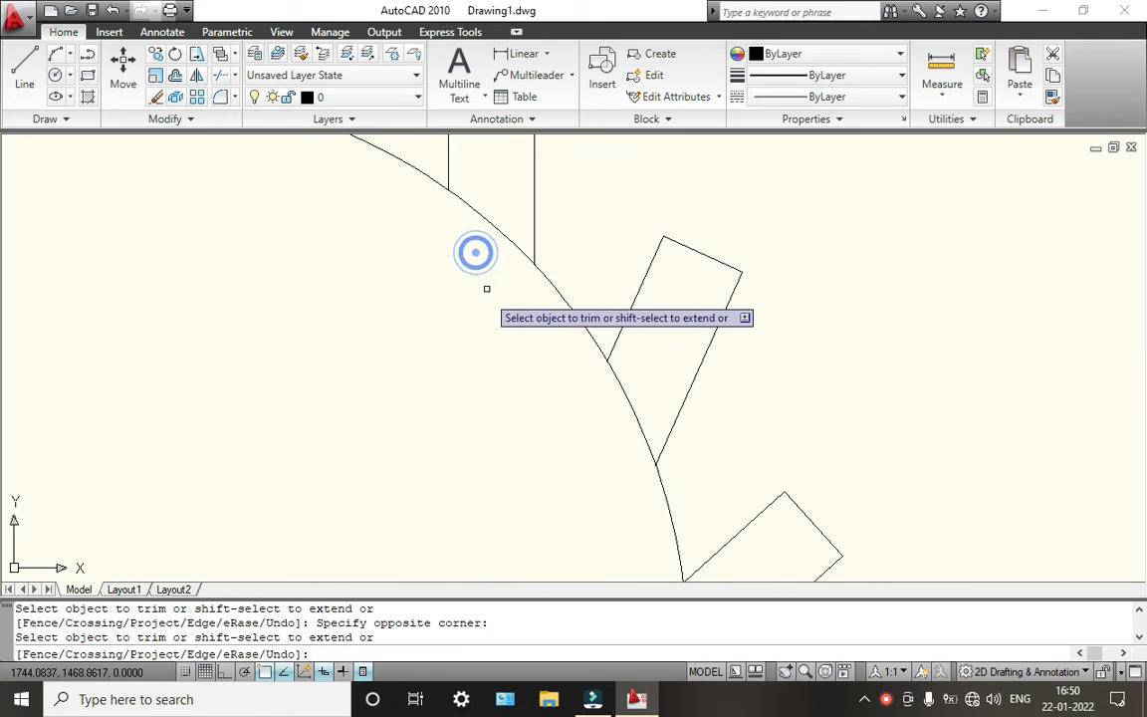
# Step: Trim the parts inside the circle of the three remaining rectangles along its bottom
pyautogui.scroll(-4, 466, 326)
pyautogui.scroll(-1, 400, 378)
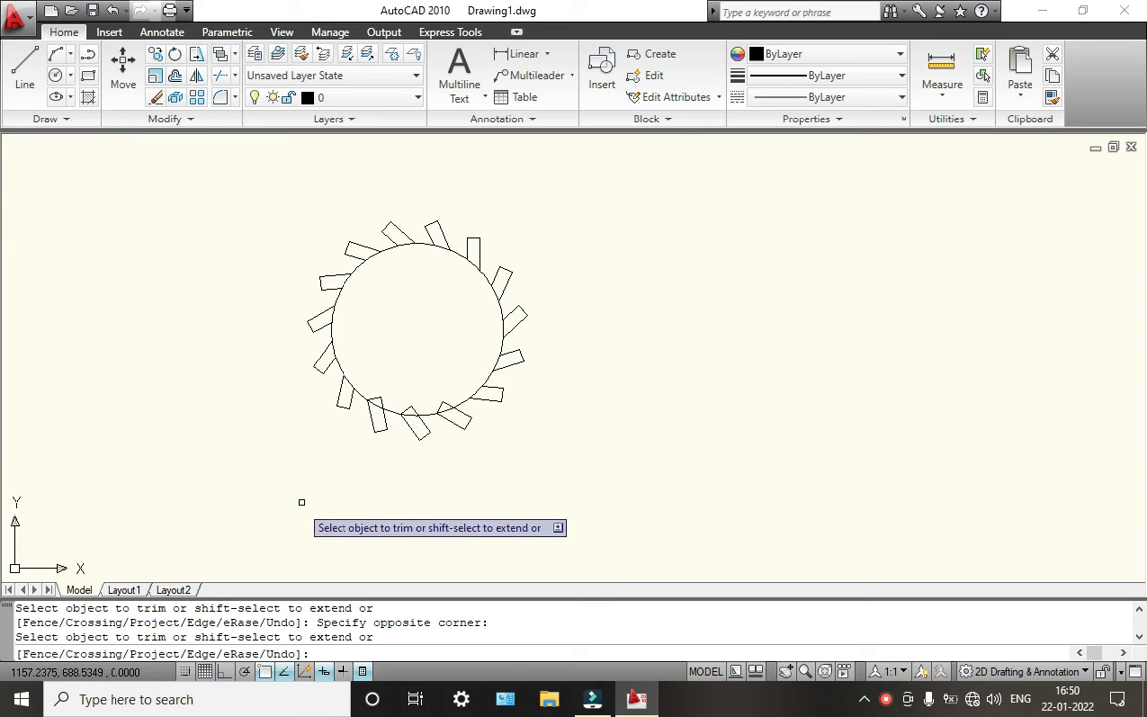
pyautogui.moveTo(295, 506); pyautogui.dragTo(376, 428, button='middle')
pyautogui.scroll(8, 403, 328)
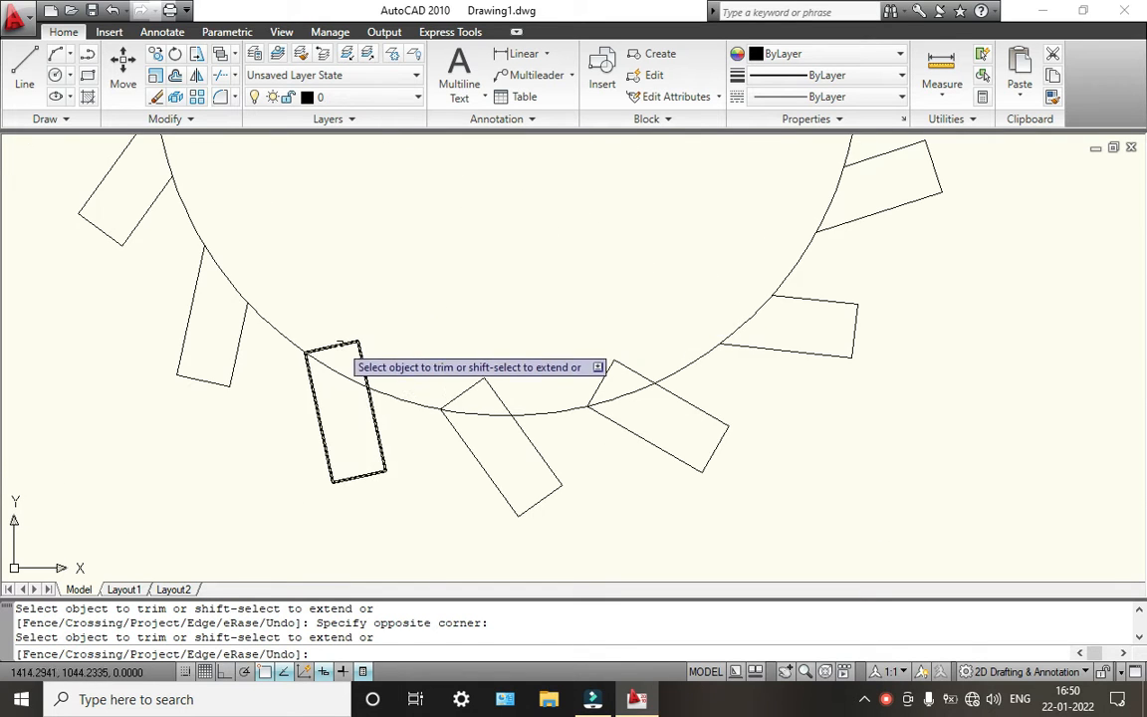
pyautogui.scroll(-3, 468, 391)
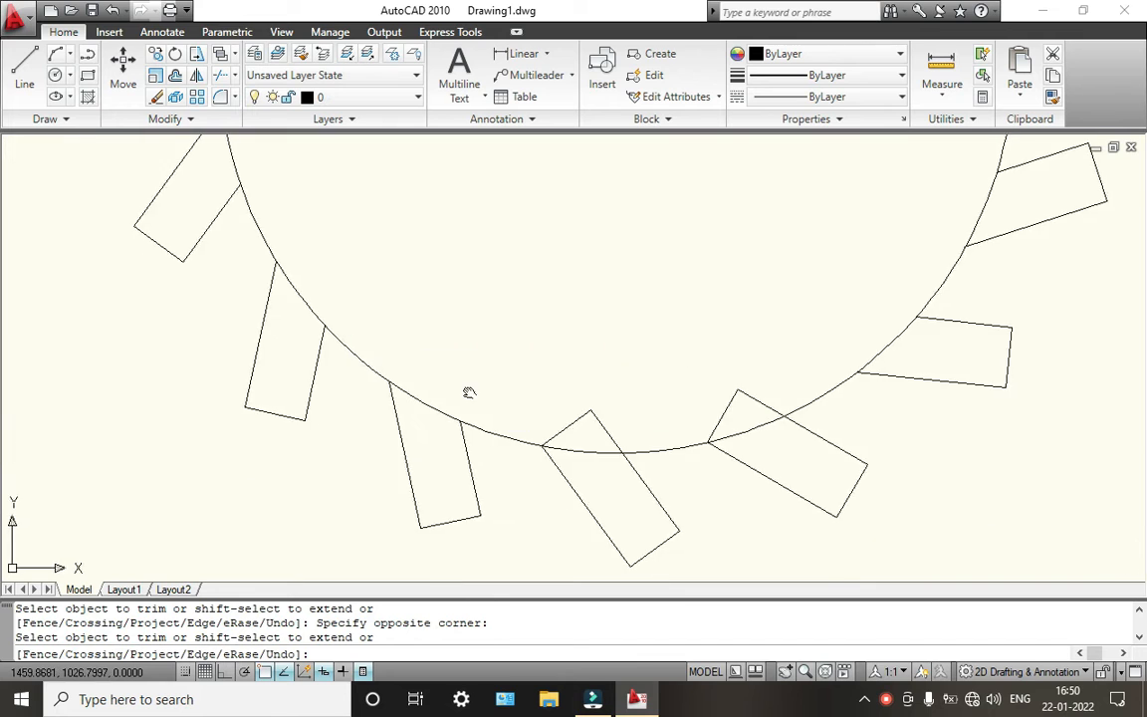
pyautogui.scroll(2, 488, 387)
pyautogui.click(504, 385)
pyautogui.click(450, 355)
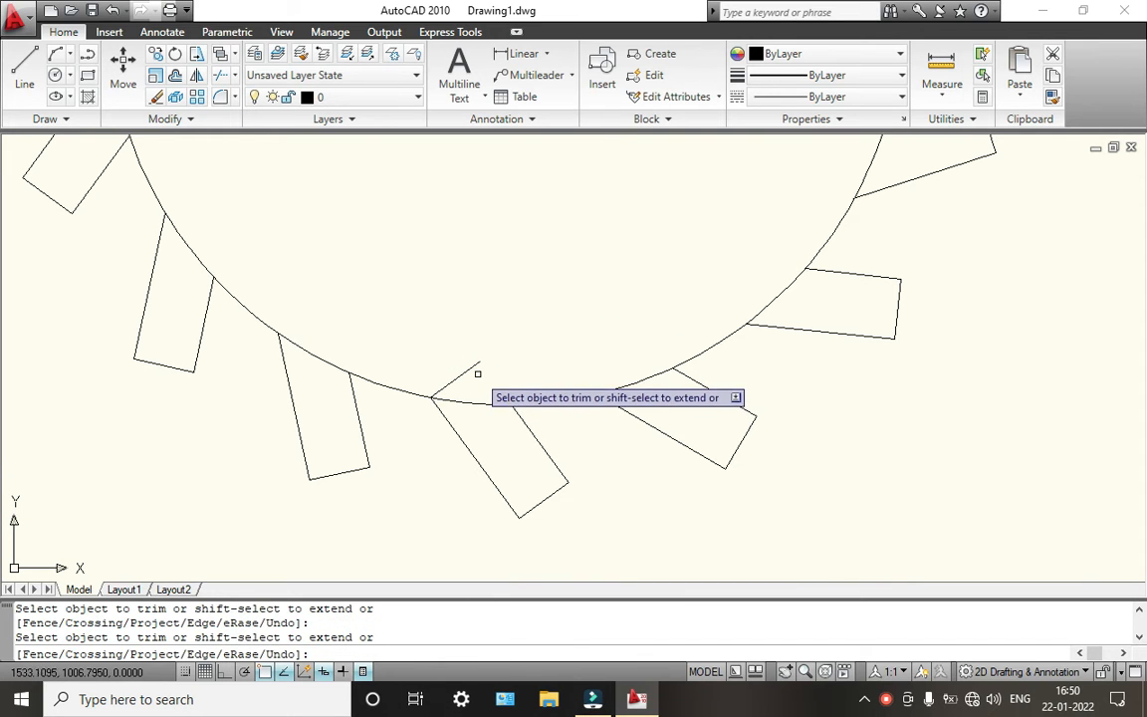
pyautogui.scroll(-6, 582, 318)
pyautogui.moveTo(582, 318); pyautogui.dragTo(579, 366, button='middle')
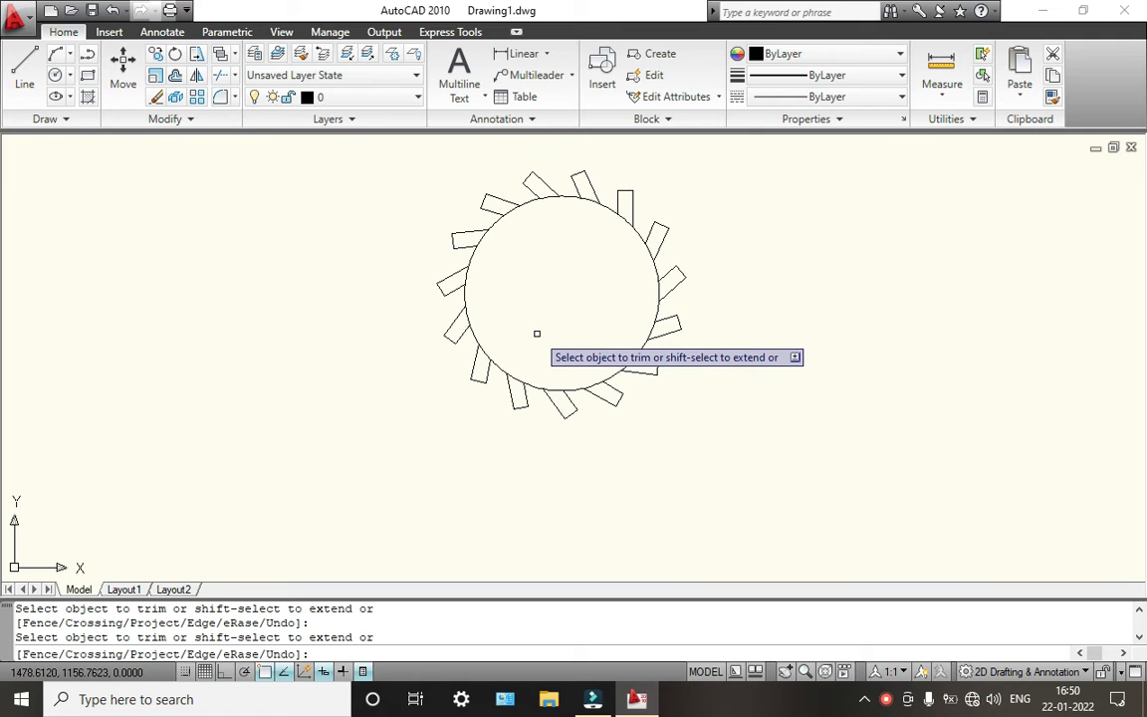
# Step: End the trimming and review the drawing units settings, accepting them as they are
pyautogui.press('Escape')
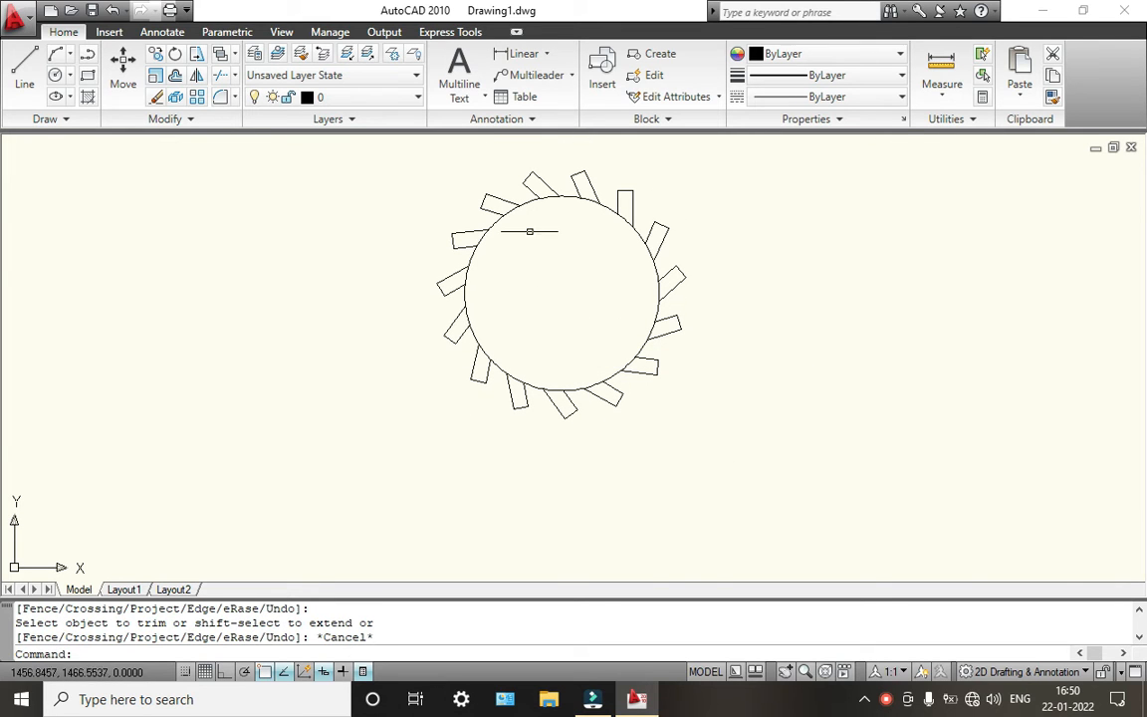
pyautogui.scroll(5, 530, 231)
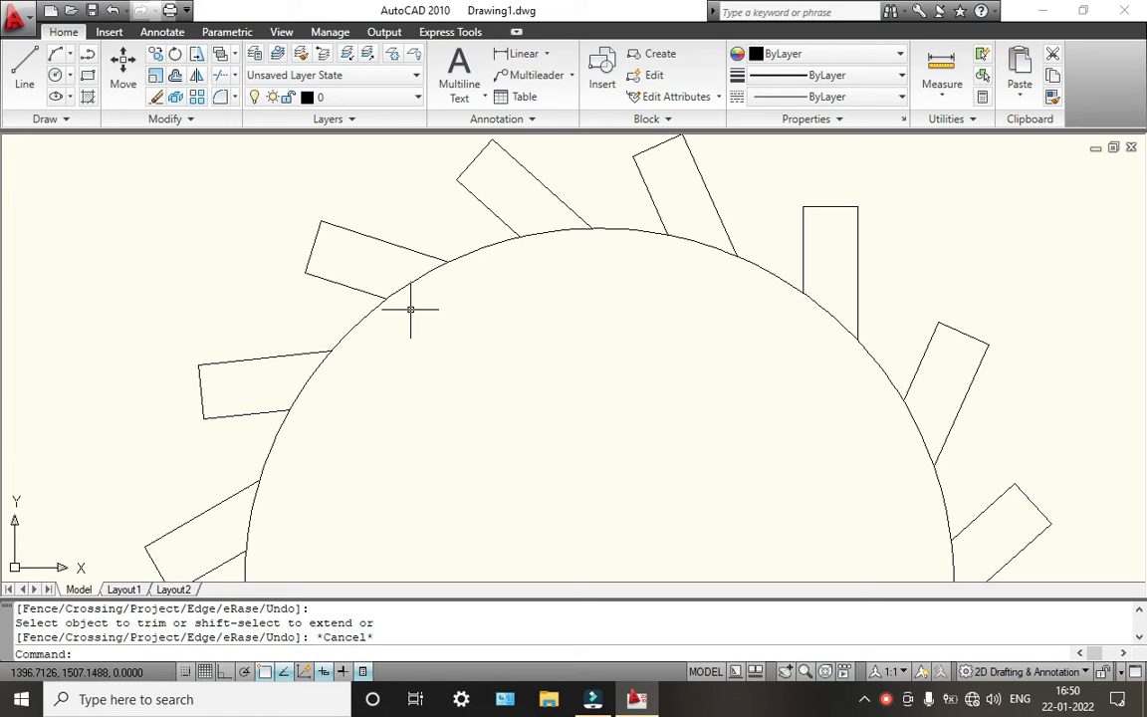
pyautogui.scroll(-4, 414, 315)
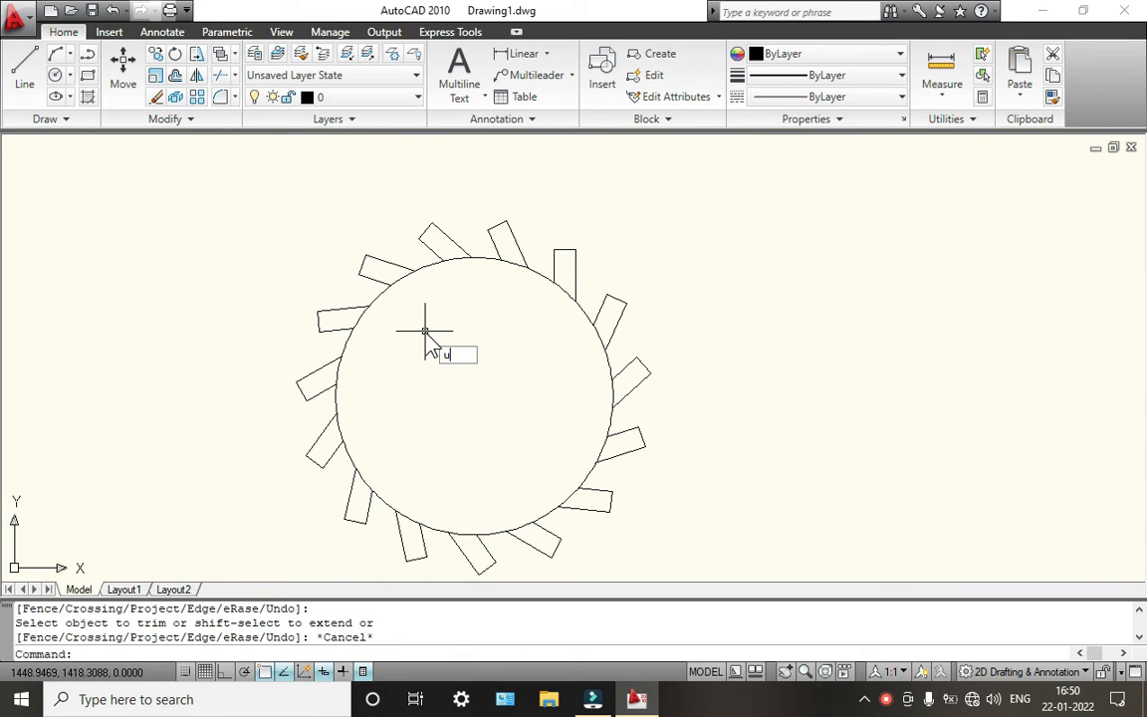
pyautogui.press('Return')
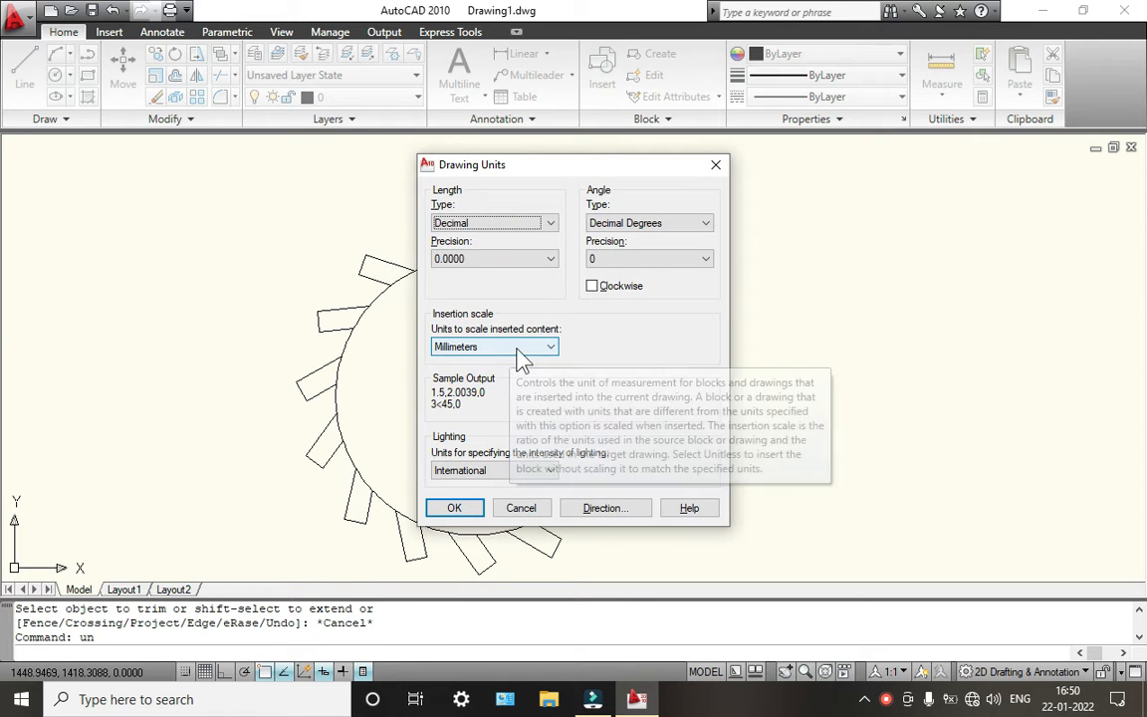
pyautogui.click(456, 508)
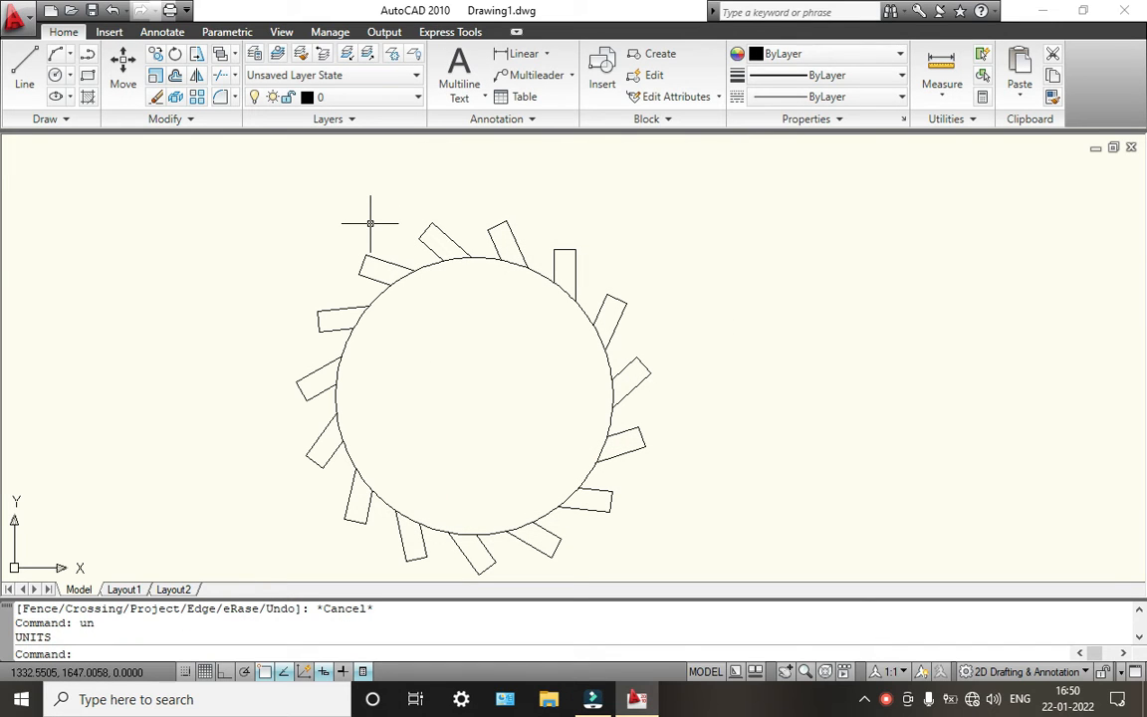
# Step: Offset the wheel's circle outward by a distance of 10
pyautogui.press('Return')
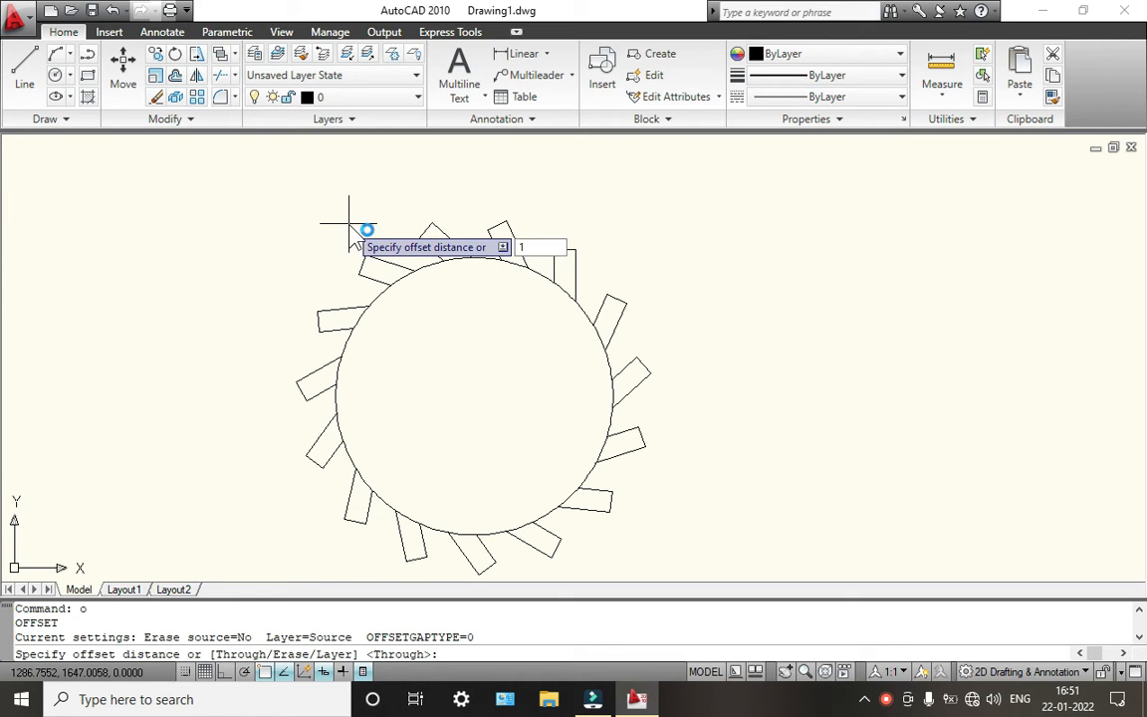
pyautogui.press('Return')
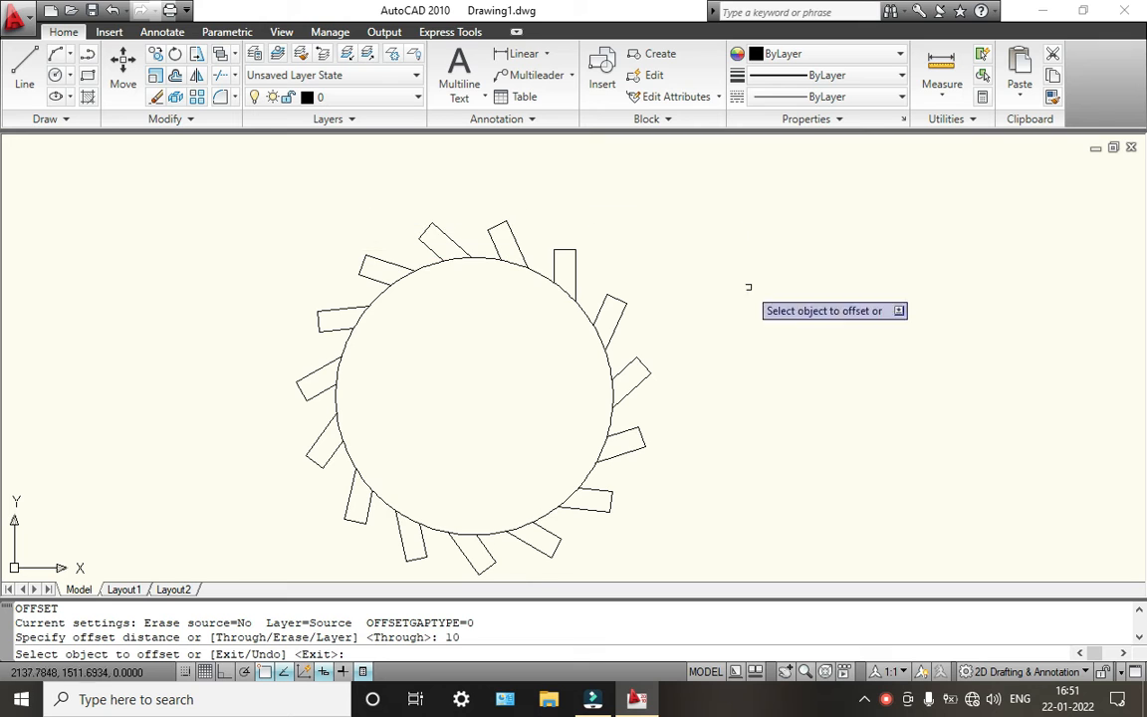
pyautogui.scroll(3, 717, 319)
pyautogui.click(436, 280)
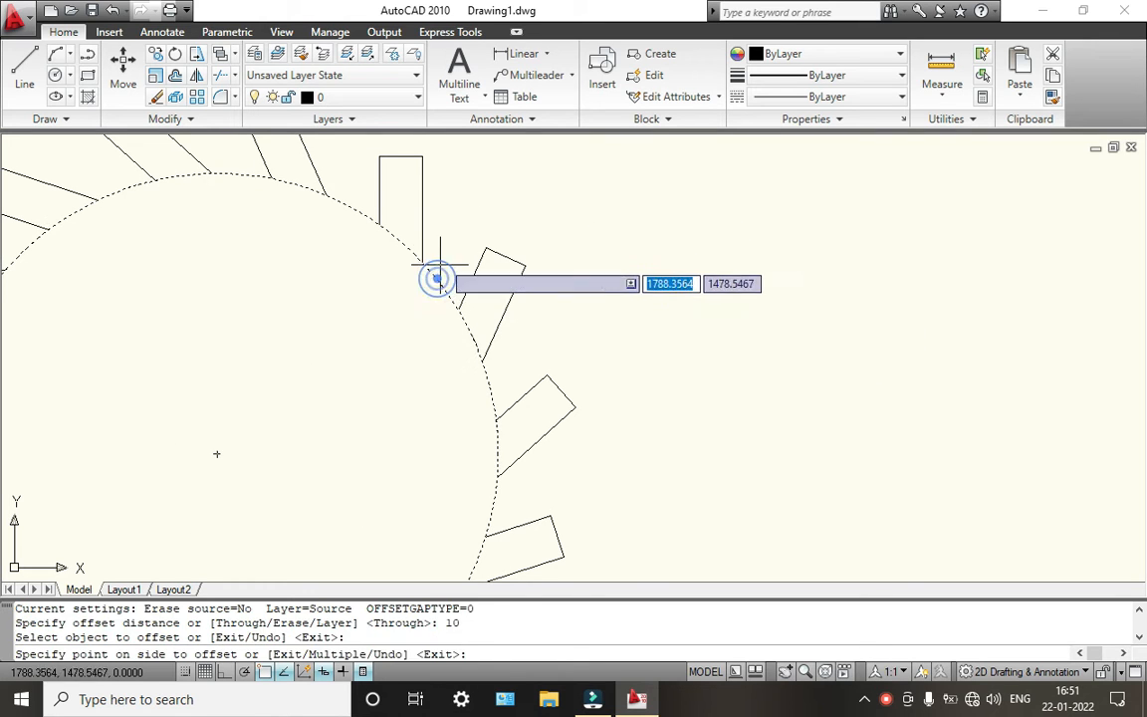
pyautogui.click(441, 245)
pyautogui.scroll(-2, 449, 245)
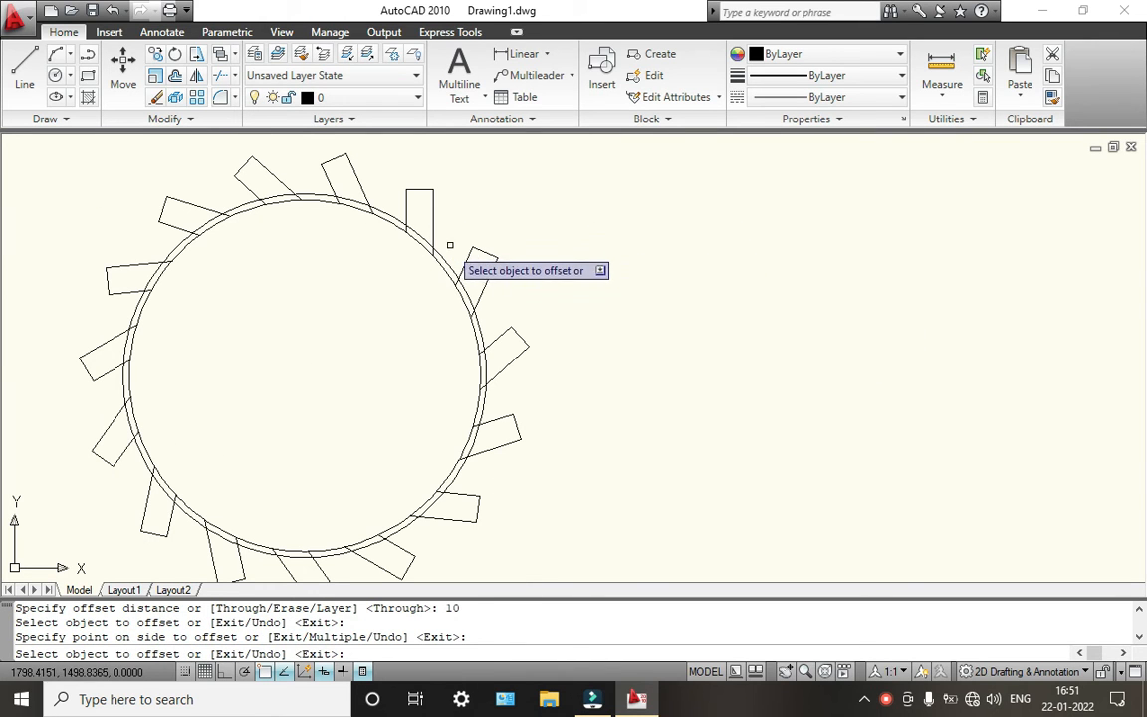
# Step: Offset the four tooth outlines on the wheel's upper-left side outward by 10
pyautogui.click(271, 174)
pyautogui.click(276, 164)
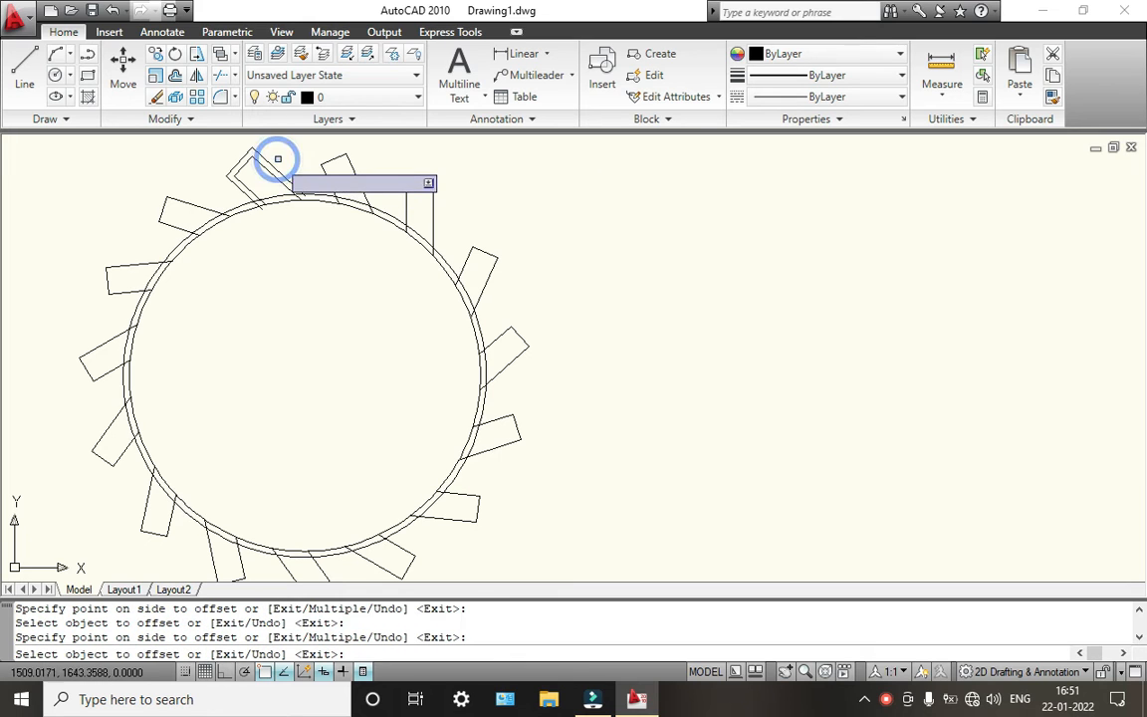
pyautogui.click(209, 206)
pyautogui.click(194, 186)
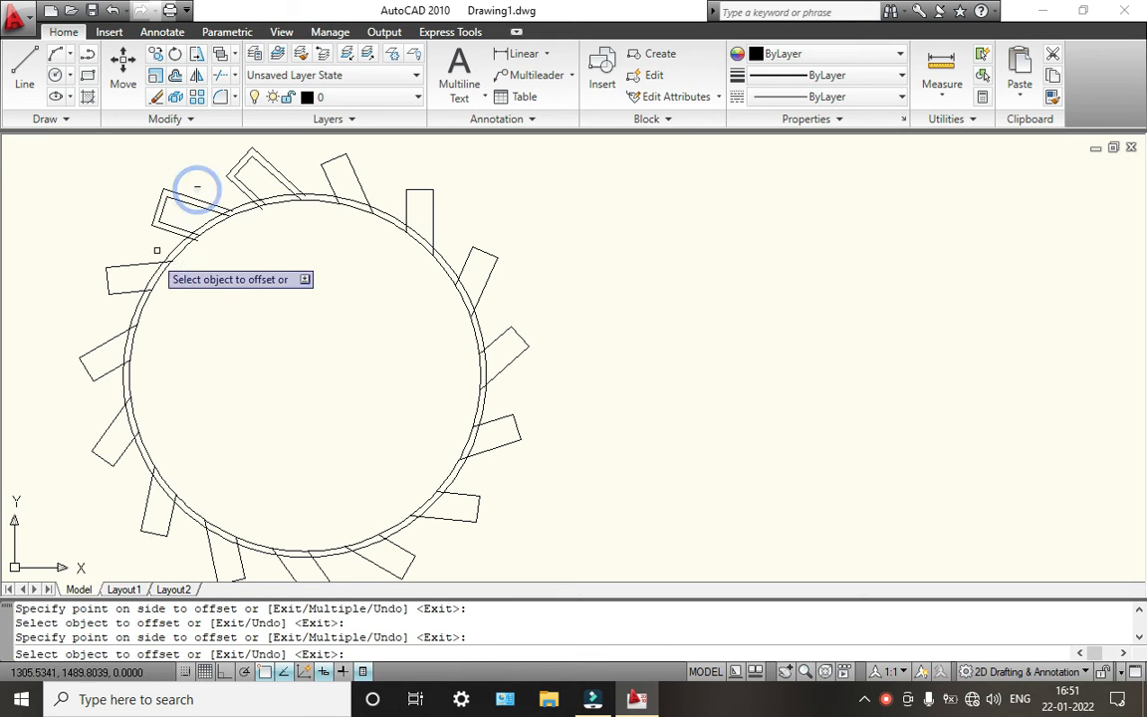
pyautogui.click(129, 265)
pyautogui.click(125, 245)
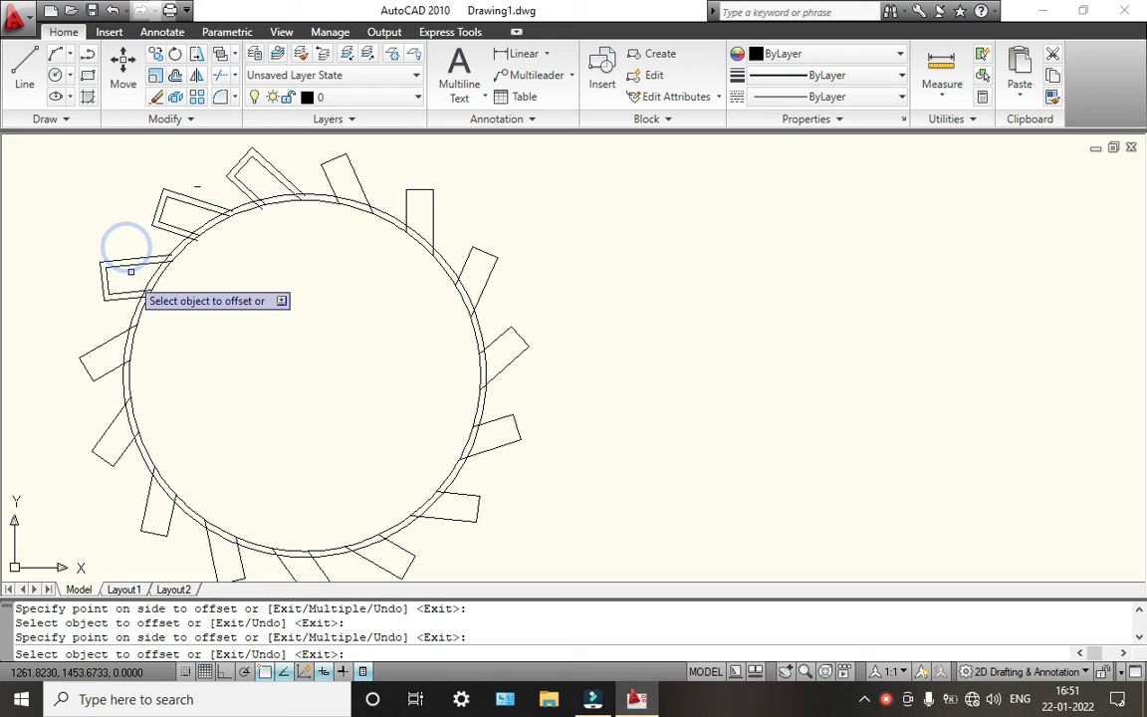
pyautogui.click(105, 337)
pyautogui.click(77, 312)
pyautogui.scroll(-2, 284, 281)
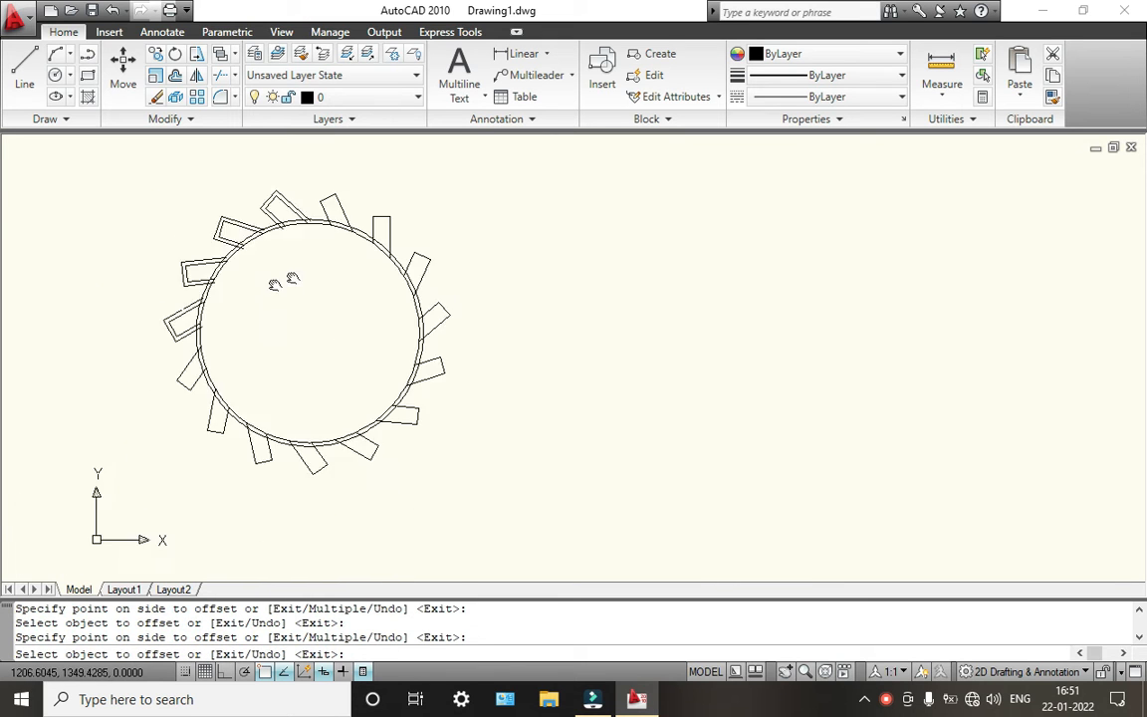
# Step: Offset the next two tooth outlines on the wheel's lower-left side outward by 10
pyautogui.scroll(7, 267, 340)
pyautogui.click(454, 272)
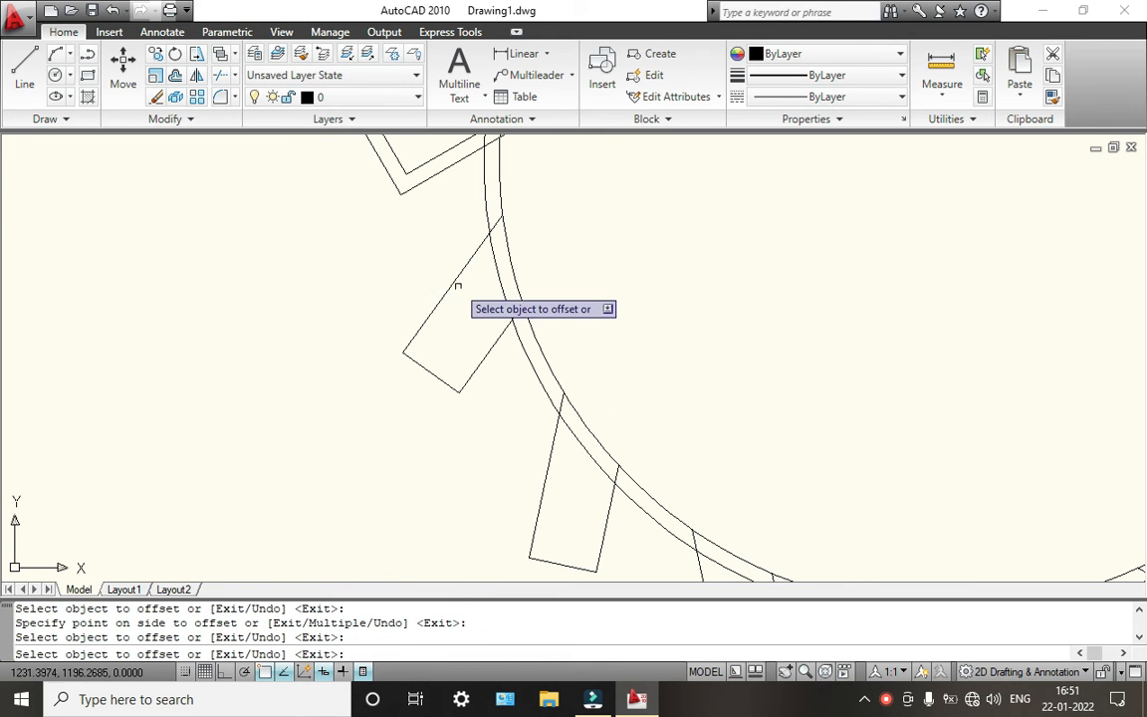
pyautogui.click(454, 281)
pyautogui.click(418, 269)
pyautogui.scroll(-3, 409, 264)
pyautogui.scroll(5, 394, 361)
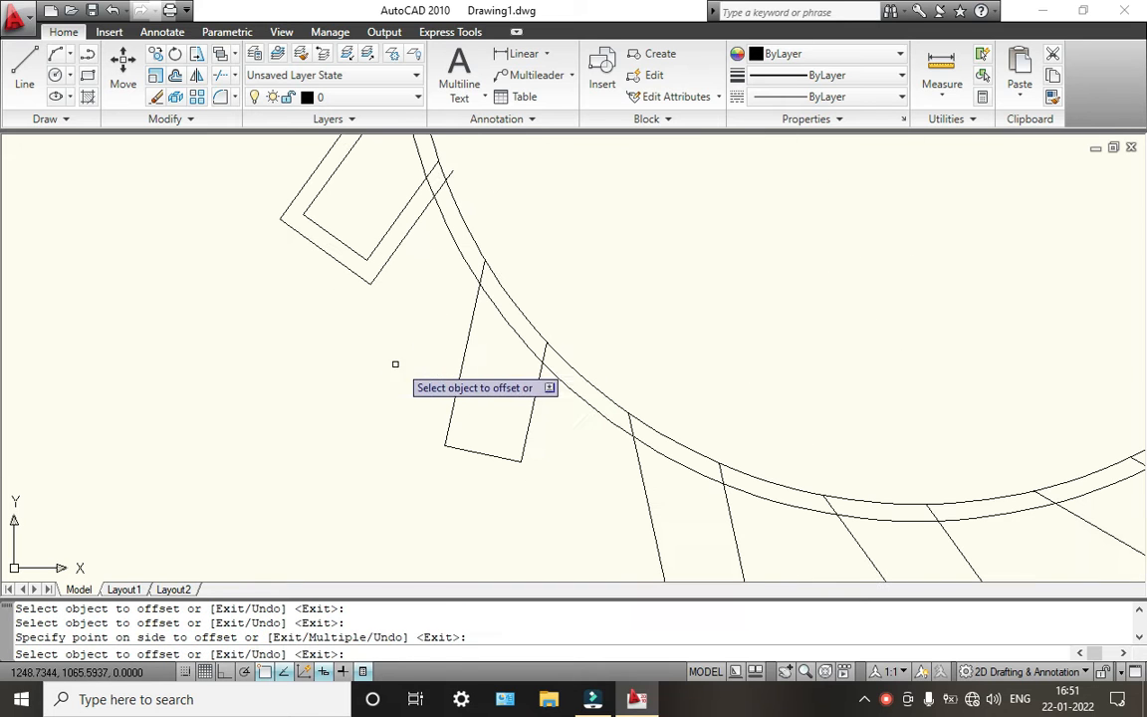
pyautogui.click(461, 341)
pyautogui.click(463, 334)
pyautogui.click(438, 338)
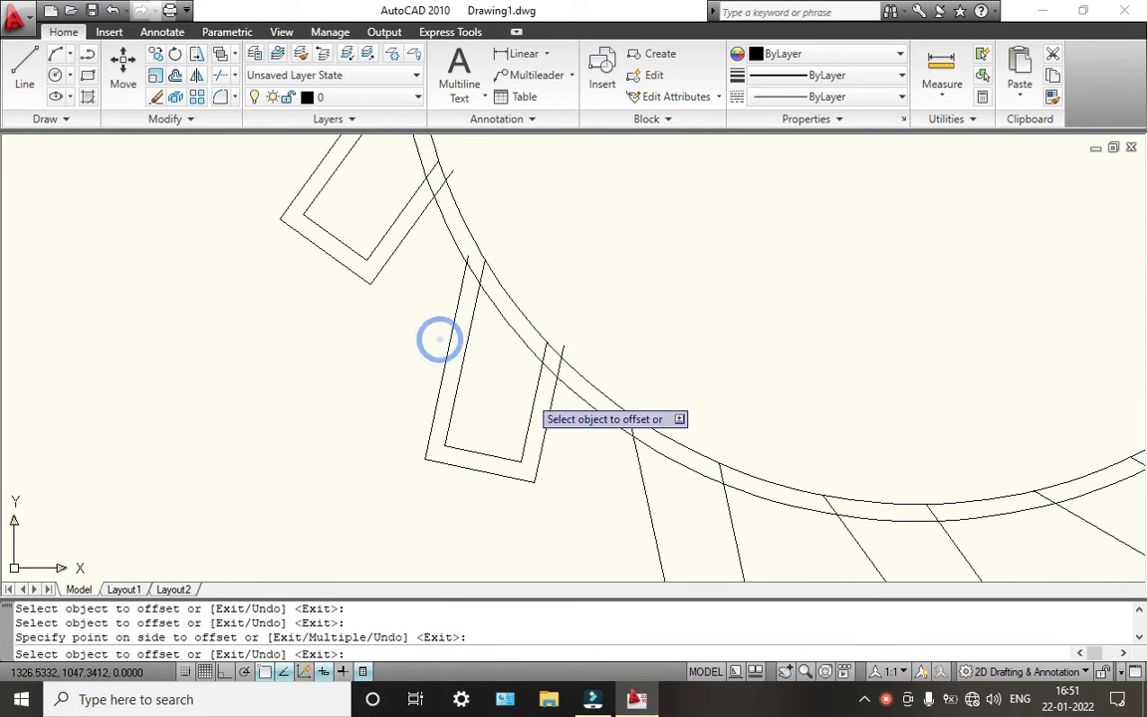
# Step: Offset the following bottom-left tooth inward by 10 and the lowest tooth of the wheel outward by 10
pyautogui.scroll(-2, 454, 324)
pyautogui.click(483, 344)
pyautogui.click(482, 379)
pyautogui.click(641, 405)
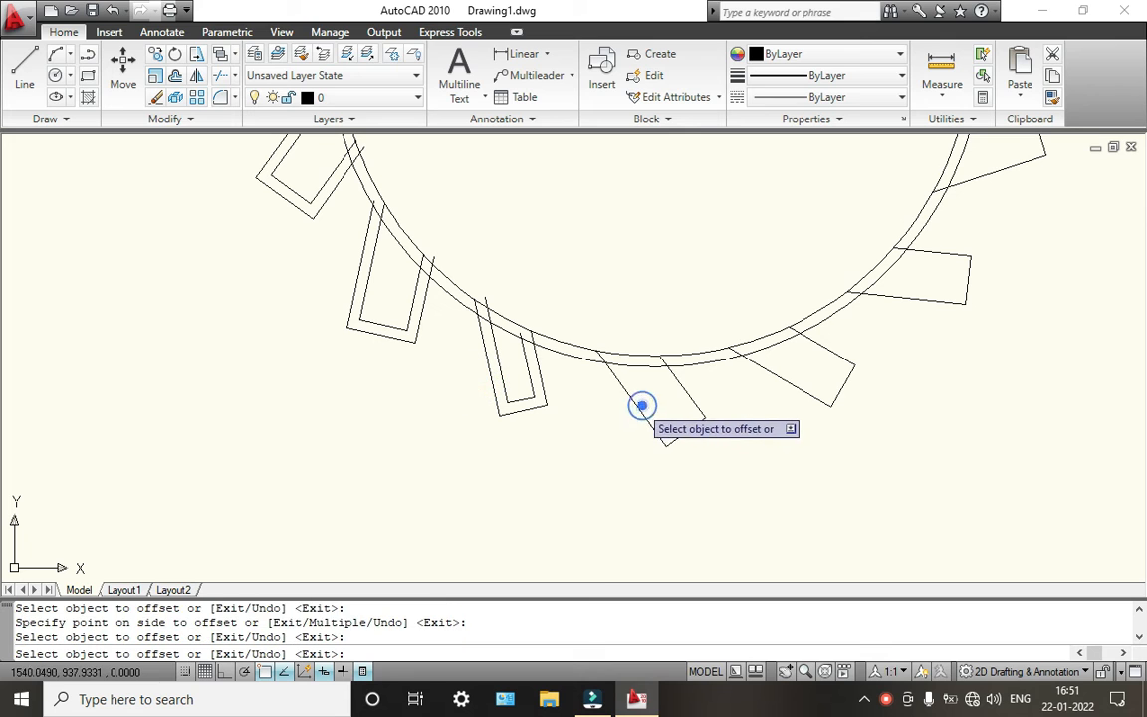
pyautogui.click(633, 409)
pyautogui.click(626, 404)
pyautogui.click(622, 430)
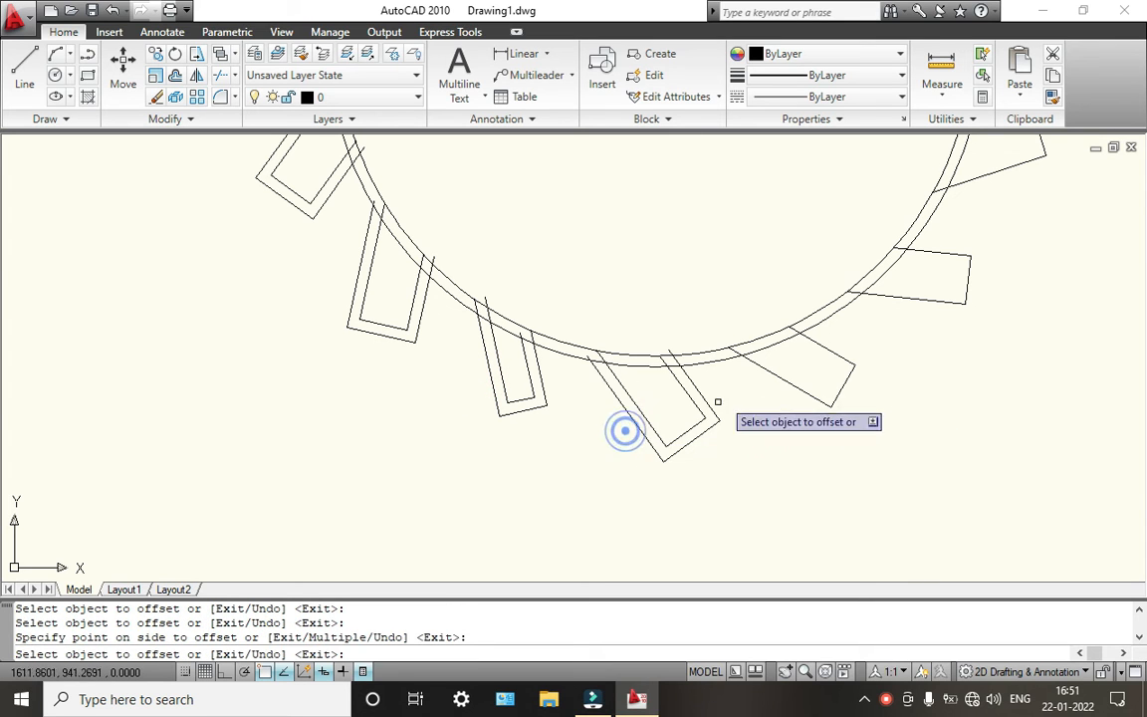
# Step: Offset the next two tooth outlines on the wheel's lower-right side outward by 10
pyautogui.click(774, 376)
pyautogui.click(762, 389)
pyautogui.moveTo(763, 389); pyautogui.dragTo(735, 366, button='middle')
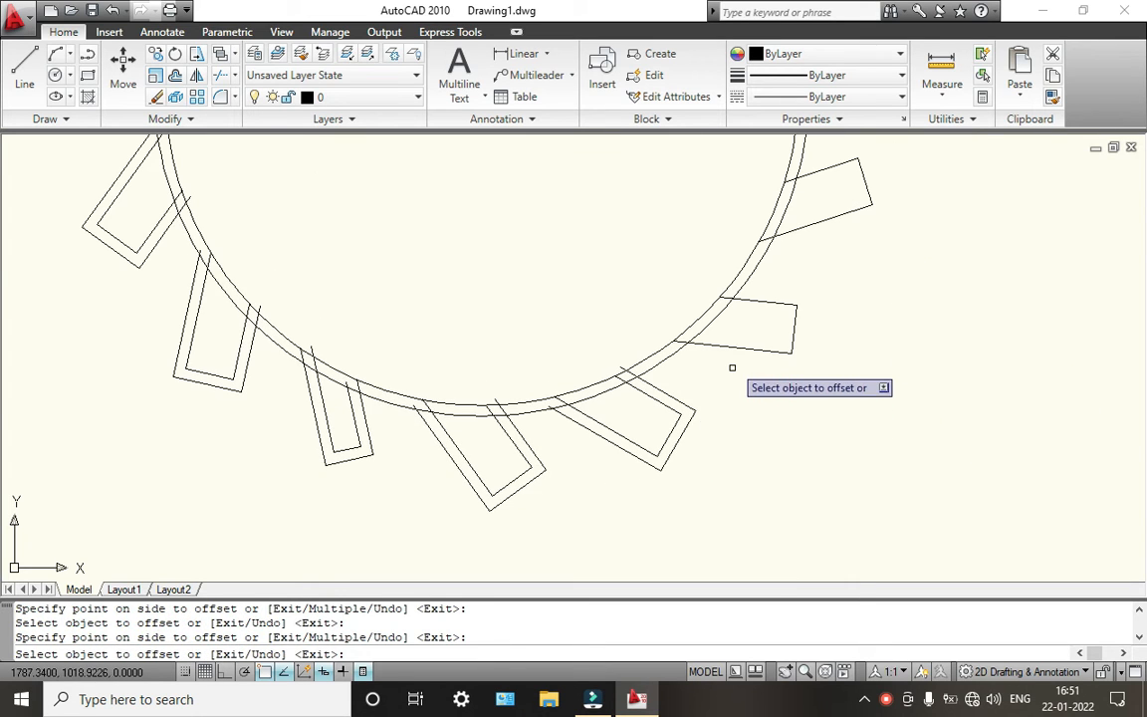
pyautogui.click(737, 347)
pyautogui.click(743, 365)
# Step: Offset the next two tooth outlines up the wheel's right side outward by 10
pyautogui.moveTo(860, 236); pyautogui.dragTo(793, 341, button='middle')
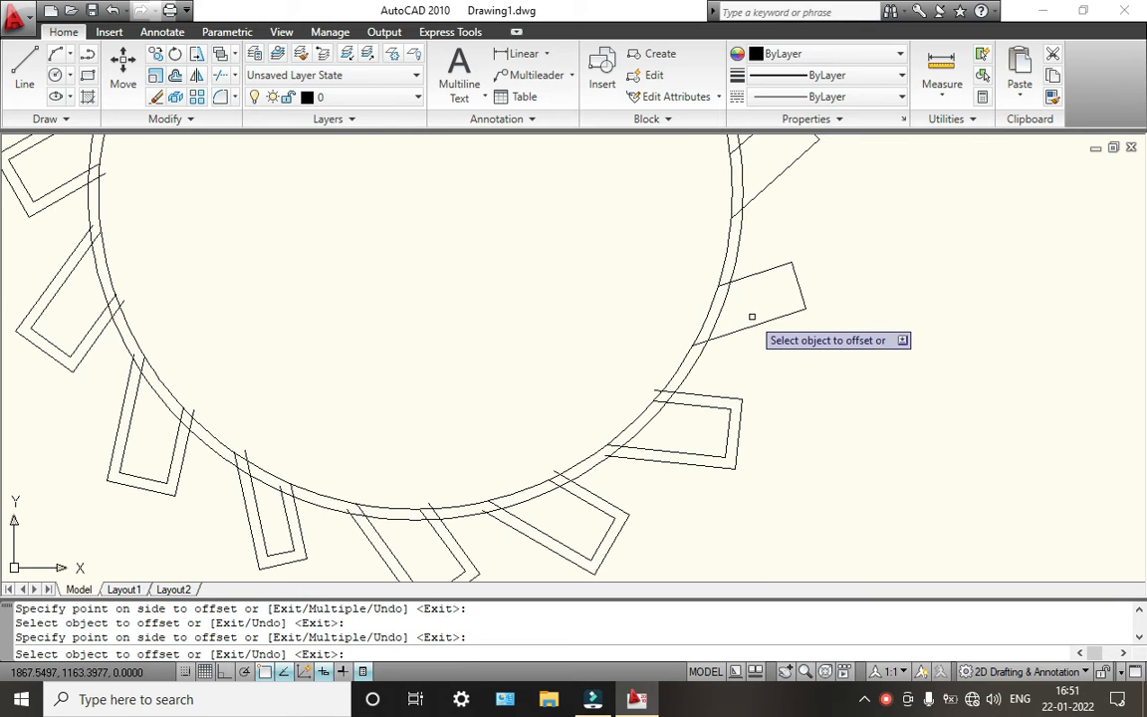
pyautogui.click(766, 326)
pyautogui.click(802, 366)
pyautogui.click(774, 321)
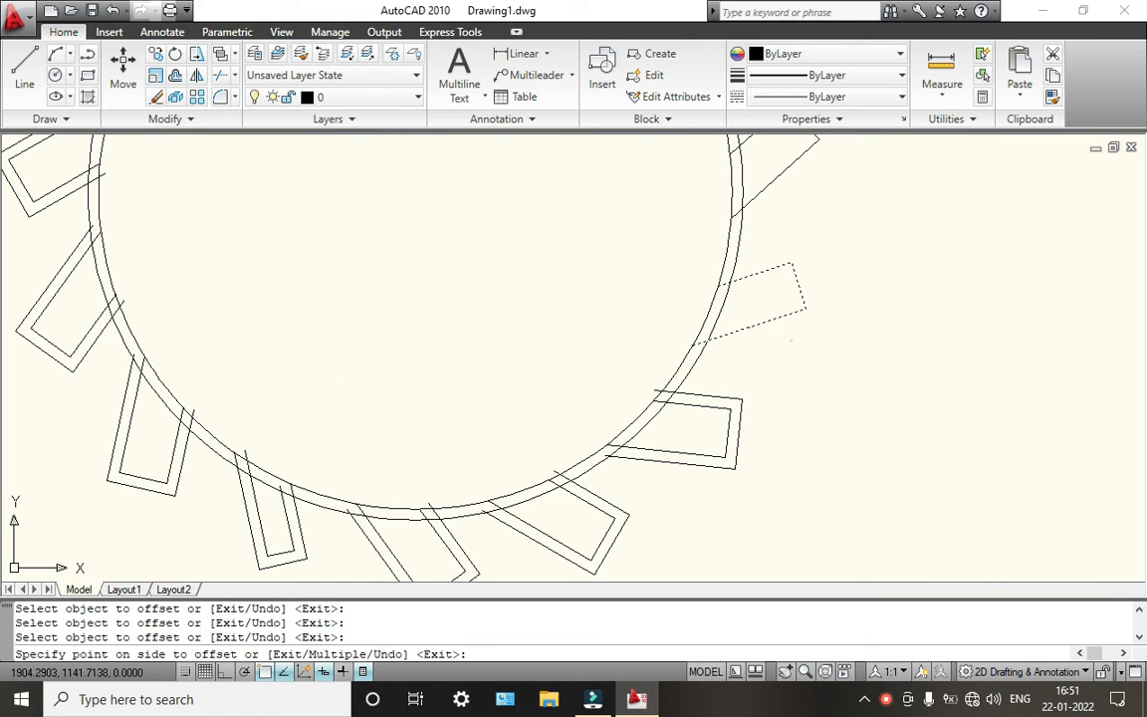
pyautogui.click(809, 214)
pyautogui.moveTo(809, 214); pyautogui.dragTo(771, 371, button='middle')
pyautogui.click(750, 332)
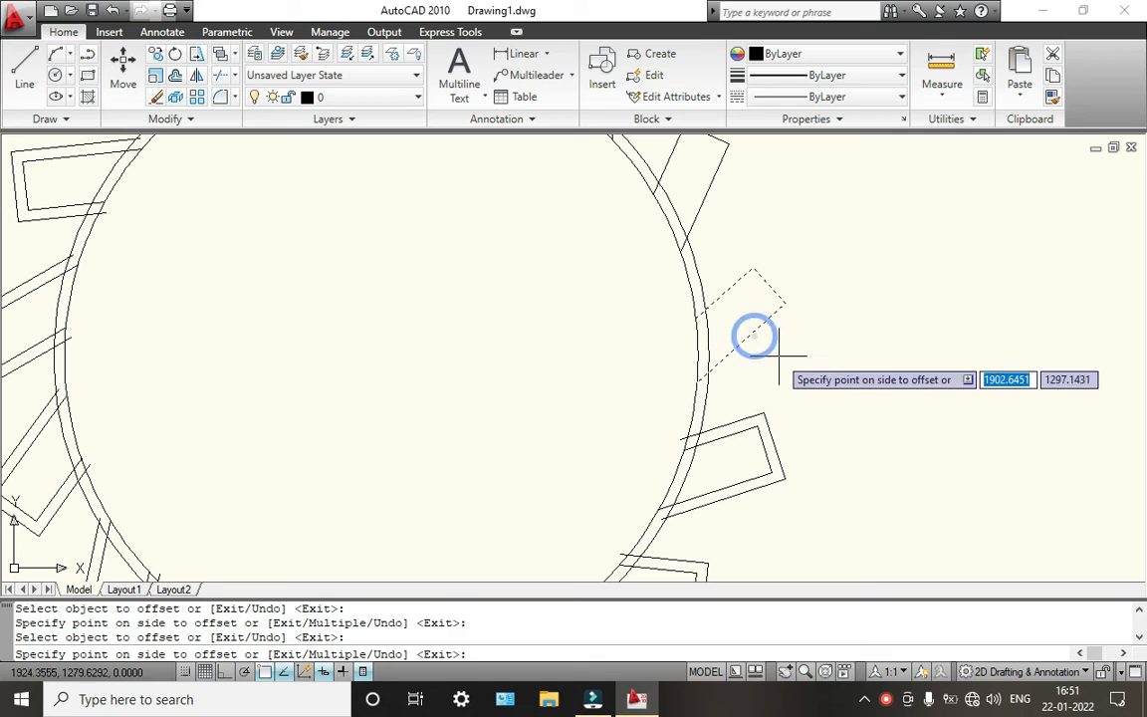
pyautogui.click(780, 357)
# Step: Offset the last three tooth outlines outward by 10, including the upright one at the wheel's upper right
pyautogui.click(716, 174)
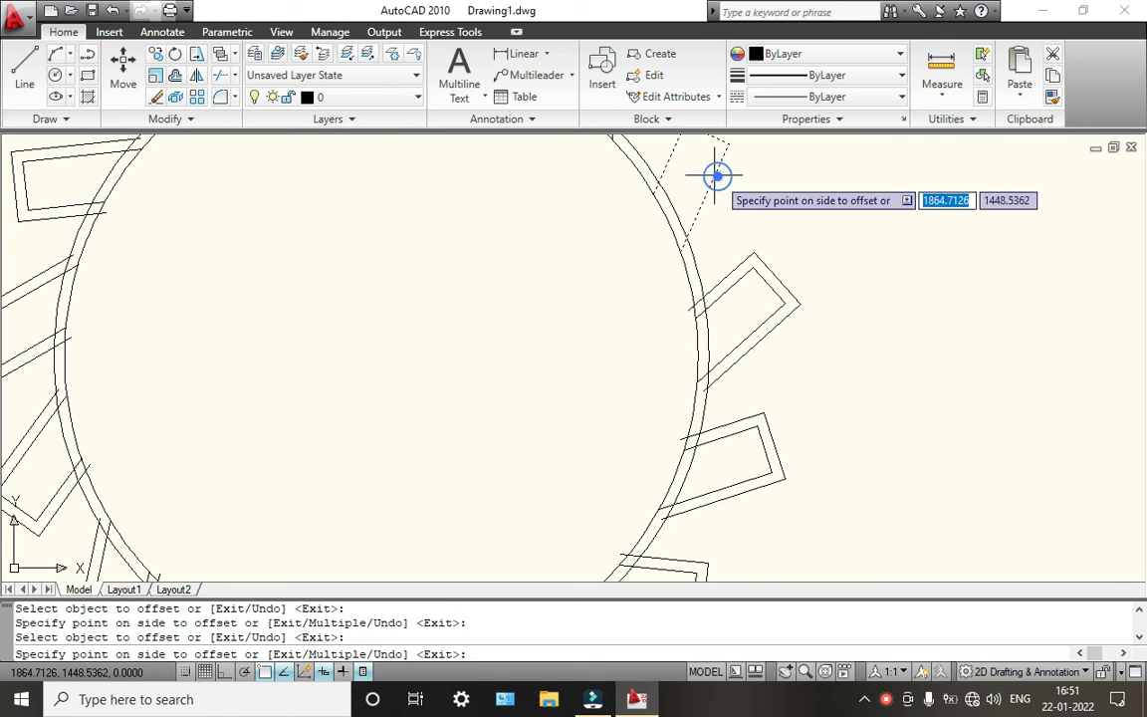
pyautogui.click(745, 199)
pyautogui.moveTo(735, 220); pyautogui.dragTo(750, 398, button='middle')
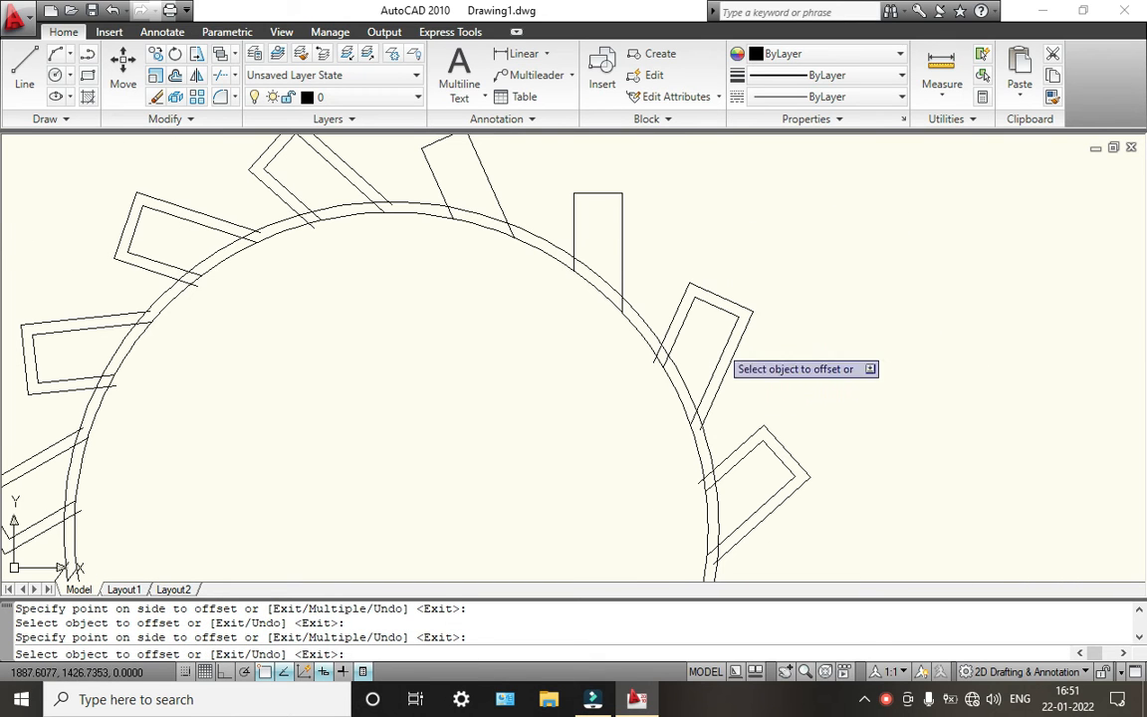
pyautogui.click(622, 222)
pyautogui.click(646, 219)
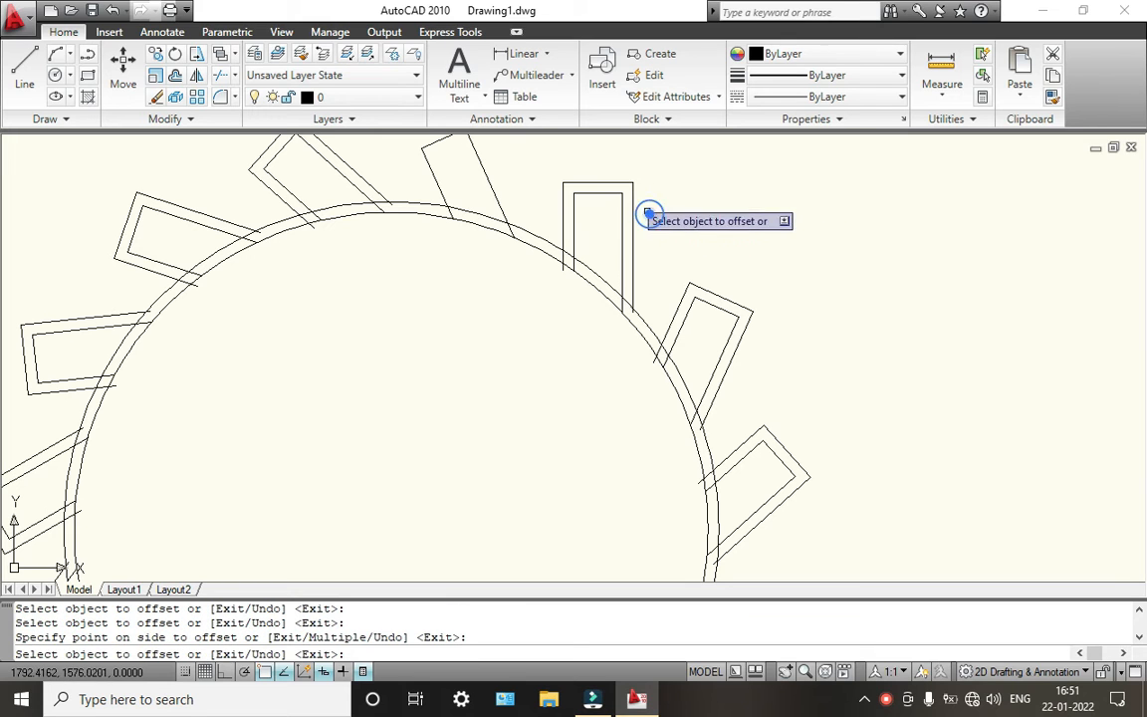
pyautogui.click(488, 173)
pyautogui.click(512, 171)
pyautogui.scroll(-5, 461, 310)
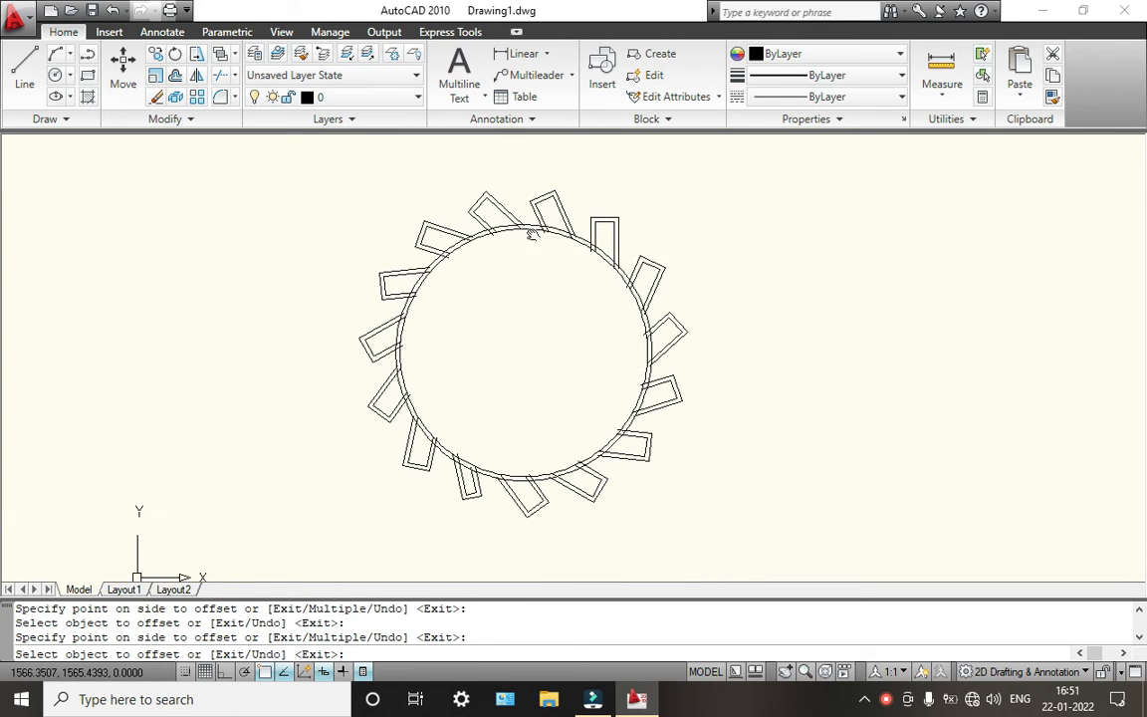
pyautogui.press('Escape')
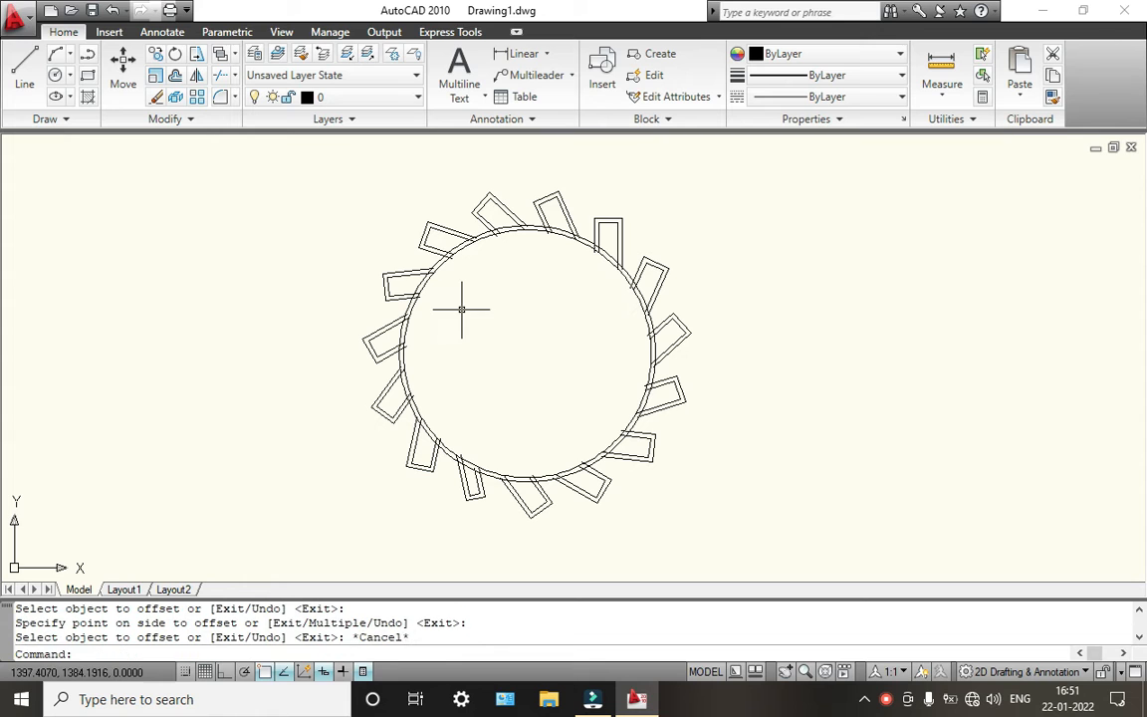
pyautogui.scroll(8, 461, 309)
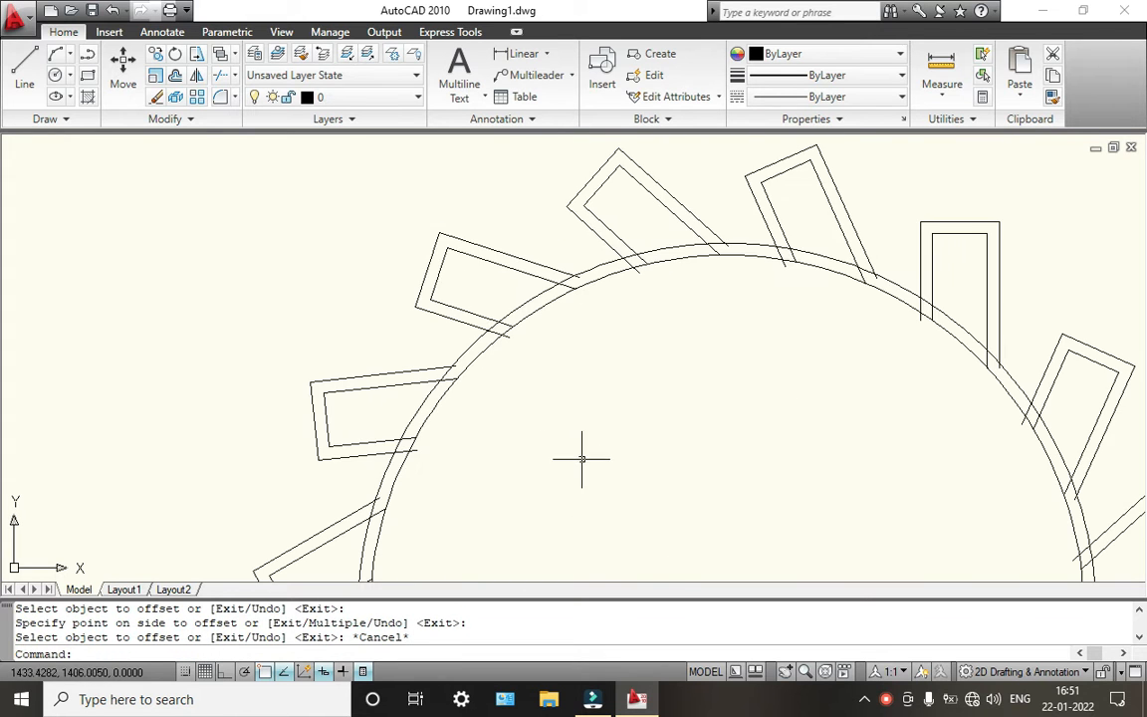
pyautogui.scroll(-2, 467, 327)
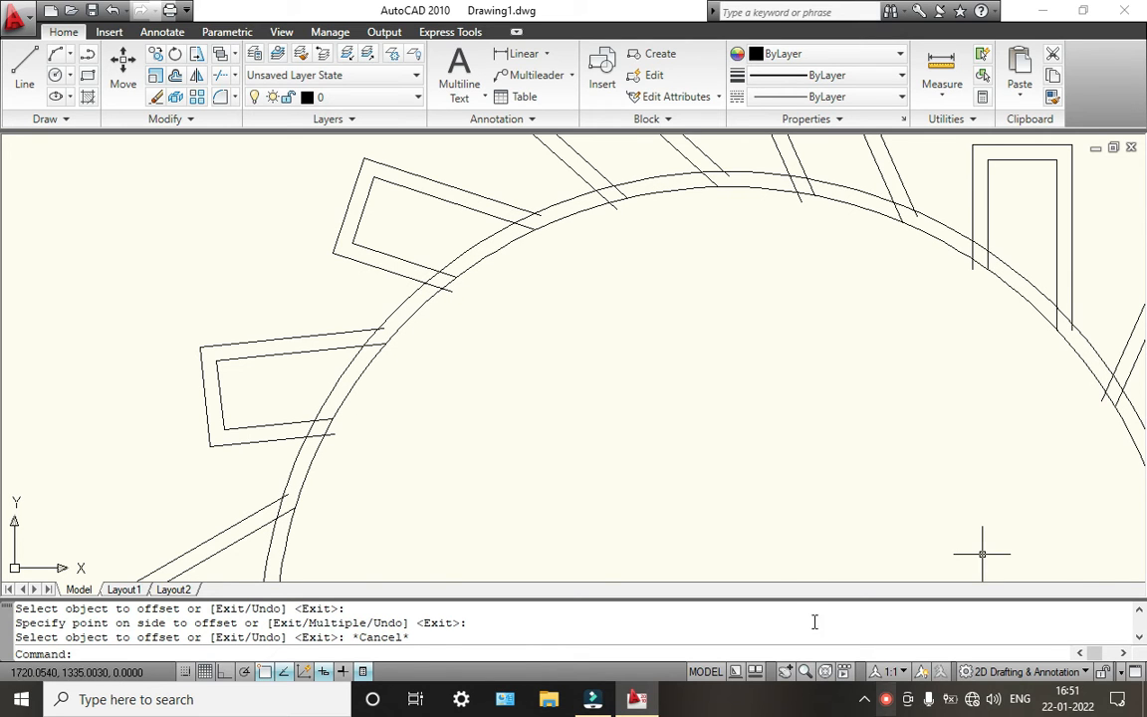
pyautogui.scroll(-6, 707, 512)
pyautogui.scroll(3, 619, 407)
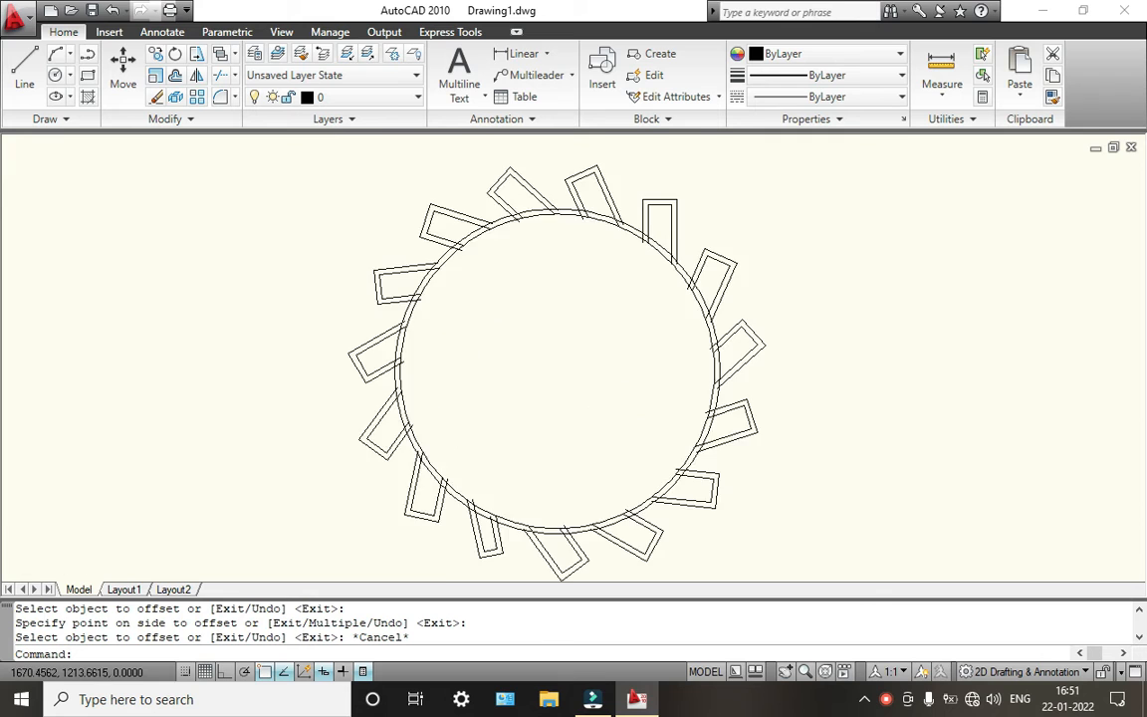
pyautogui.scroll(-1, 597, 412)
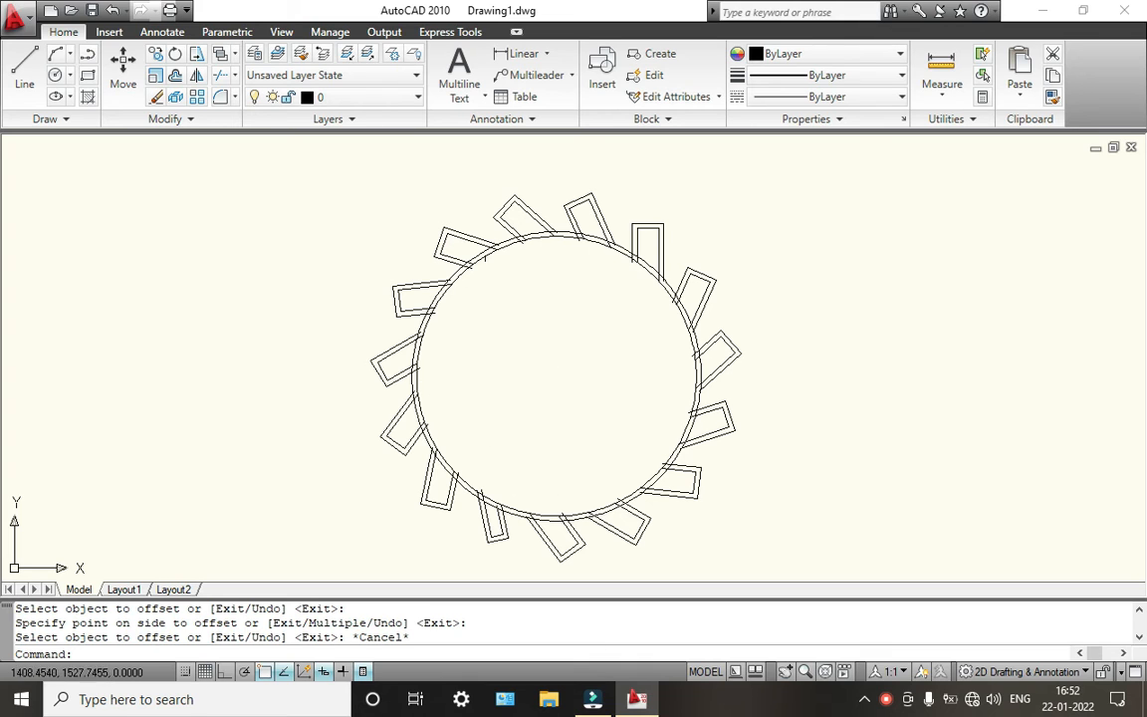
pyautogui.scroll(2, 487, 356)
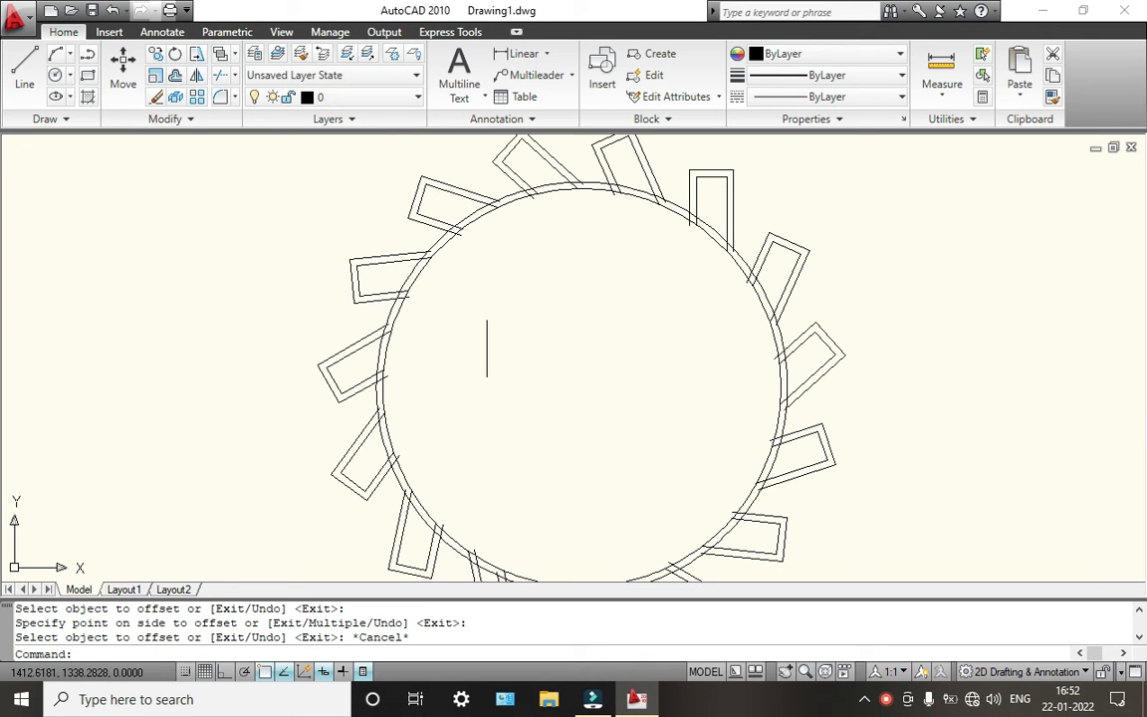
# Step: Try a rectangle across the wheel's interior, from a left tooth's base to the lower-right tooth's base, and undo it
pyautogui.click(87, 77)
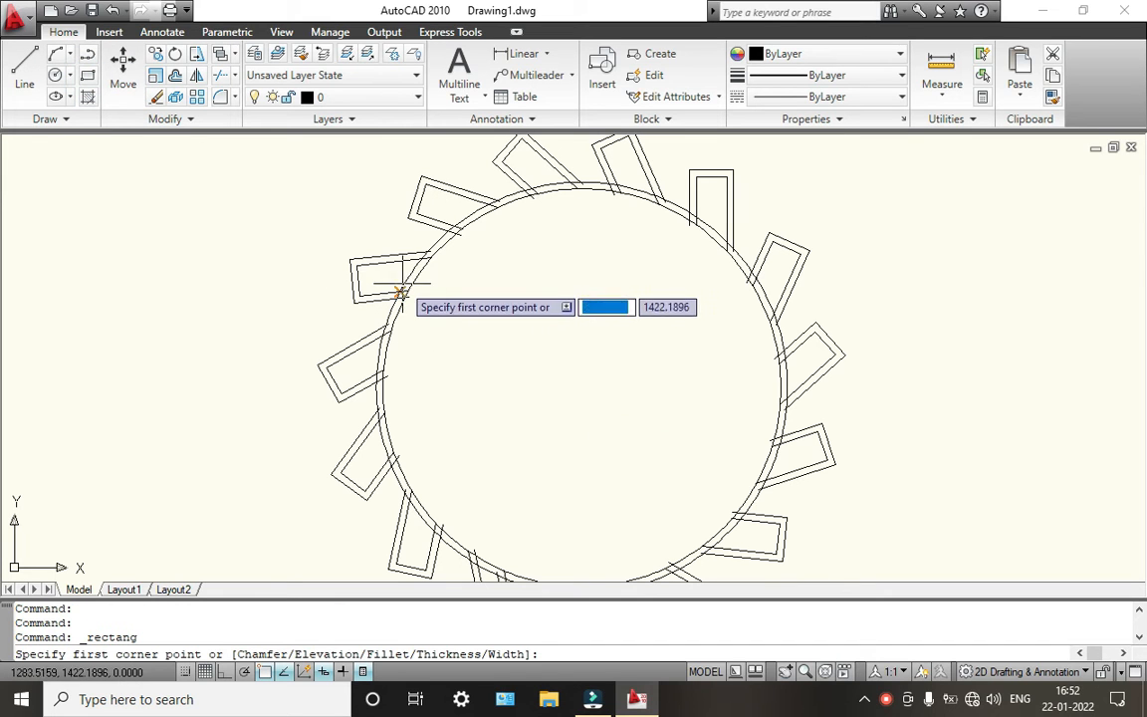
pyautogui.scroll(3, 408, 296)
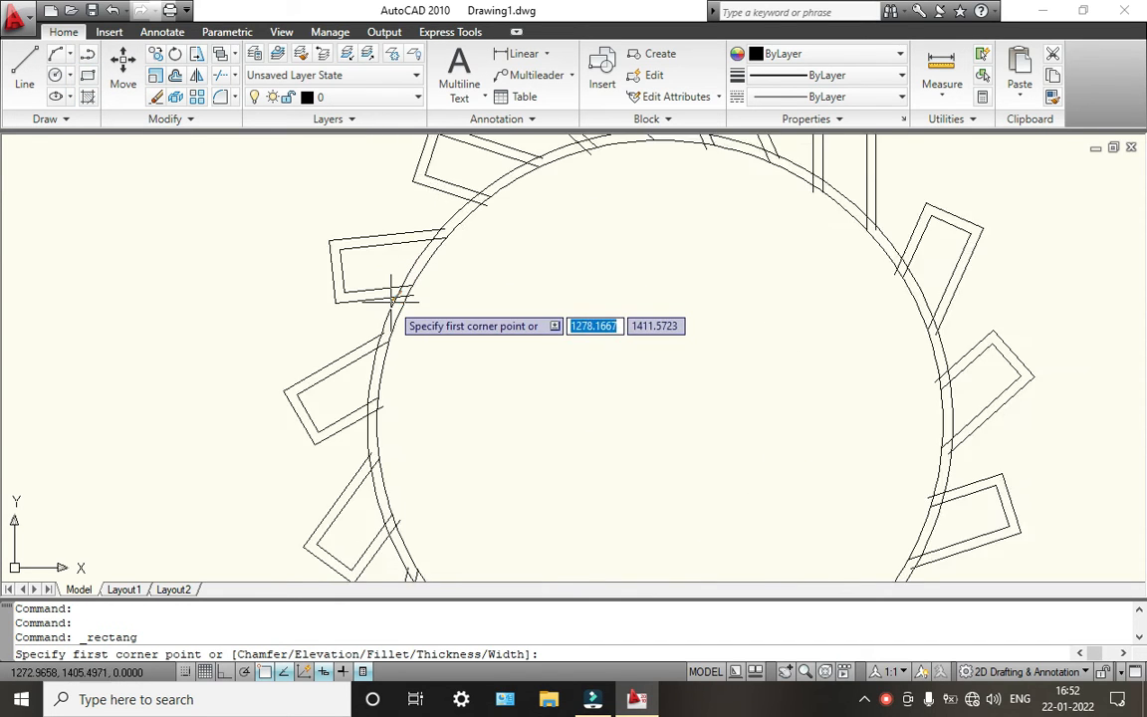
pyautogui.click(407, 296)
pyautogui.scroll(-3, 583, 459)
pyautogui.scroll(-2, 583, 458)
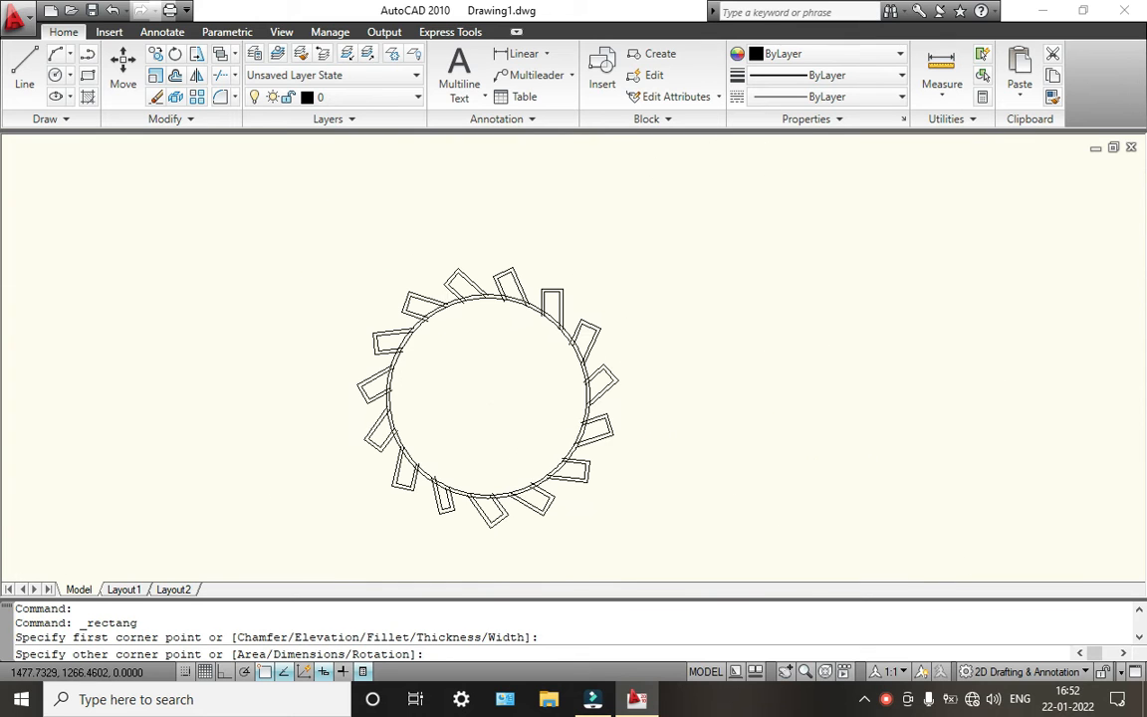
pyautogui.scroll(5, 589, 436)
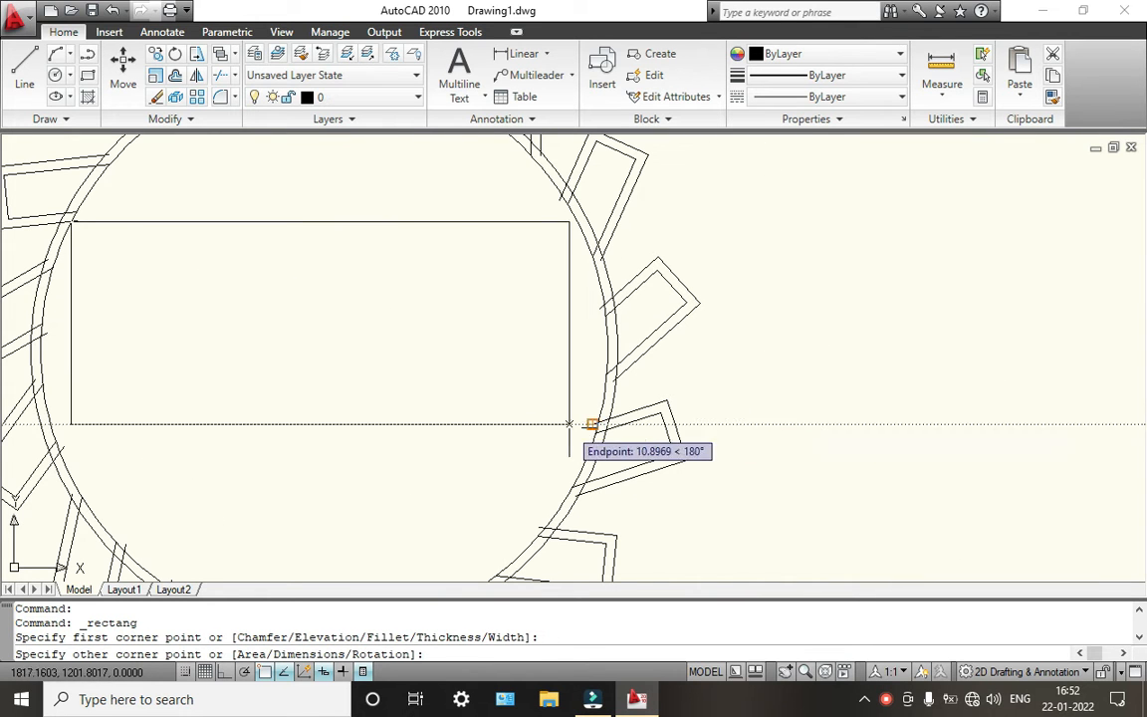
pyautogui.click(574, 487)
pyautogui.scroll(-3, 449, 445)
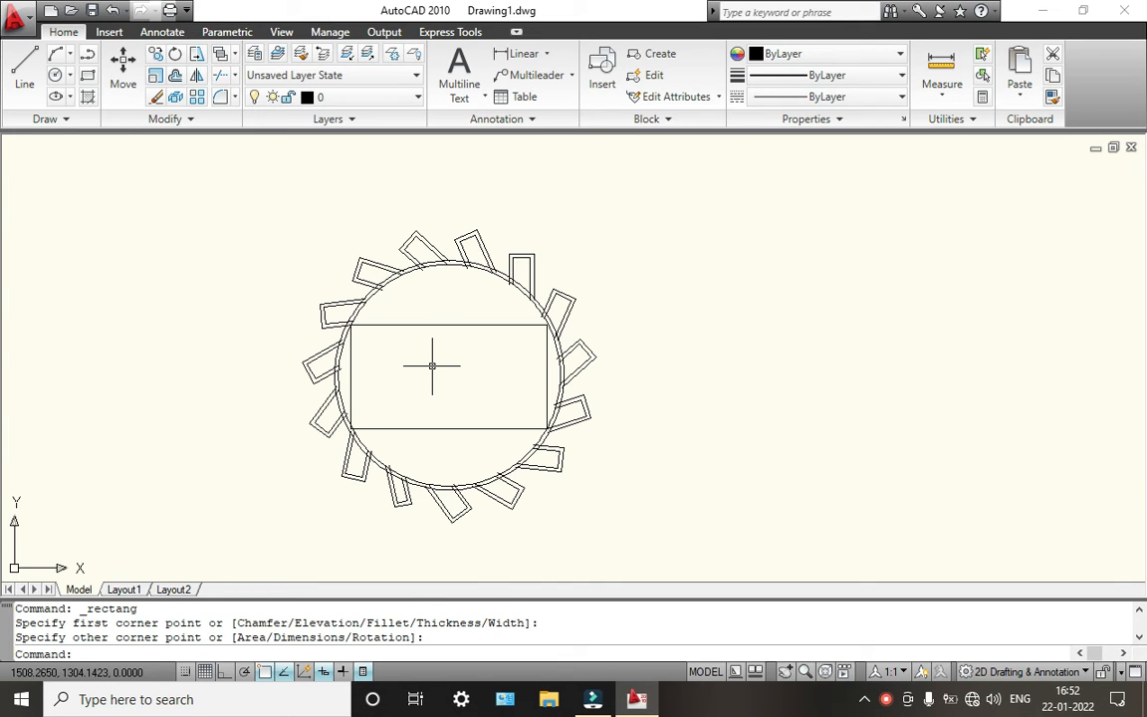
pyautogui.hotkey('ctrl', 'z')
pyautogui.hotkey('ctrl', 'z')
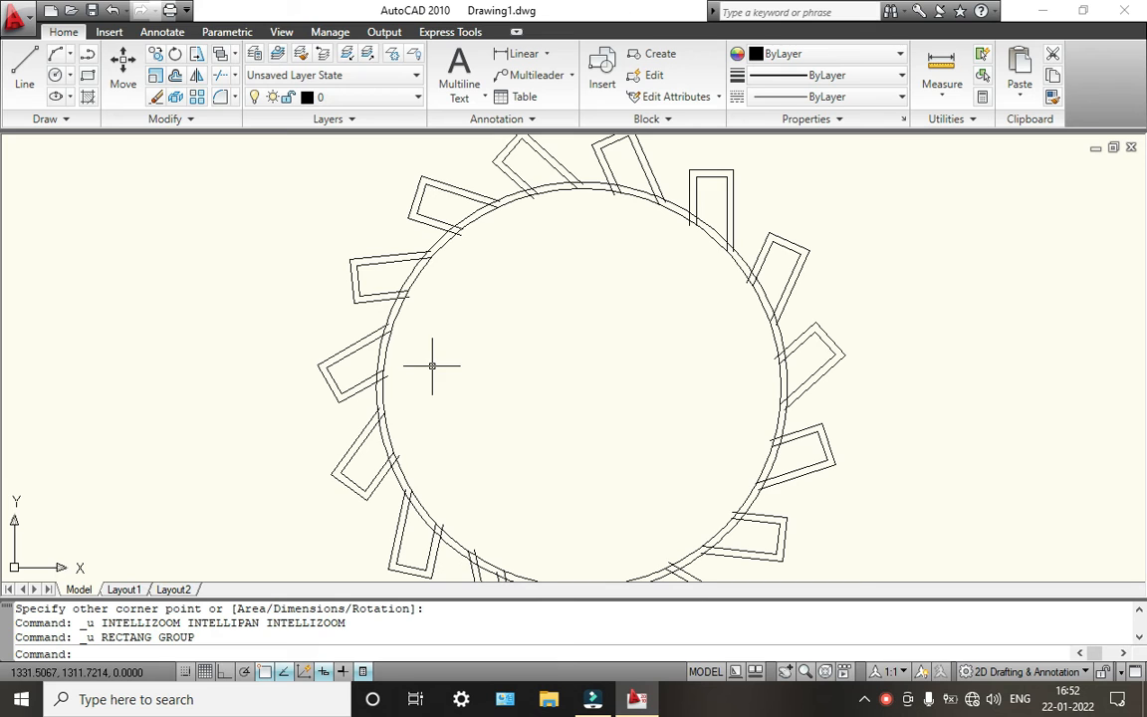
# Step: Draw a hub circle with a radius of about 66.5, centred on the wheel
pyautogui.scroll(-3, 433, 365)
pyautogui.scroll(4, 453, 338)
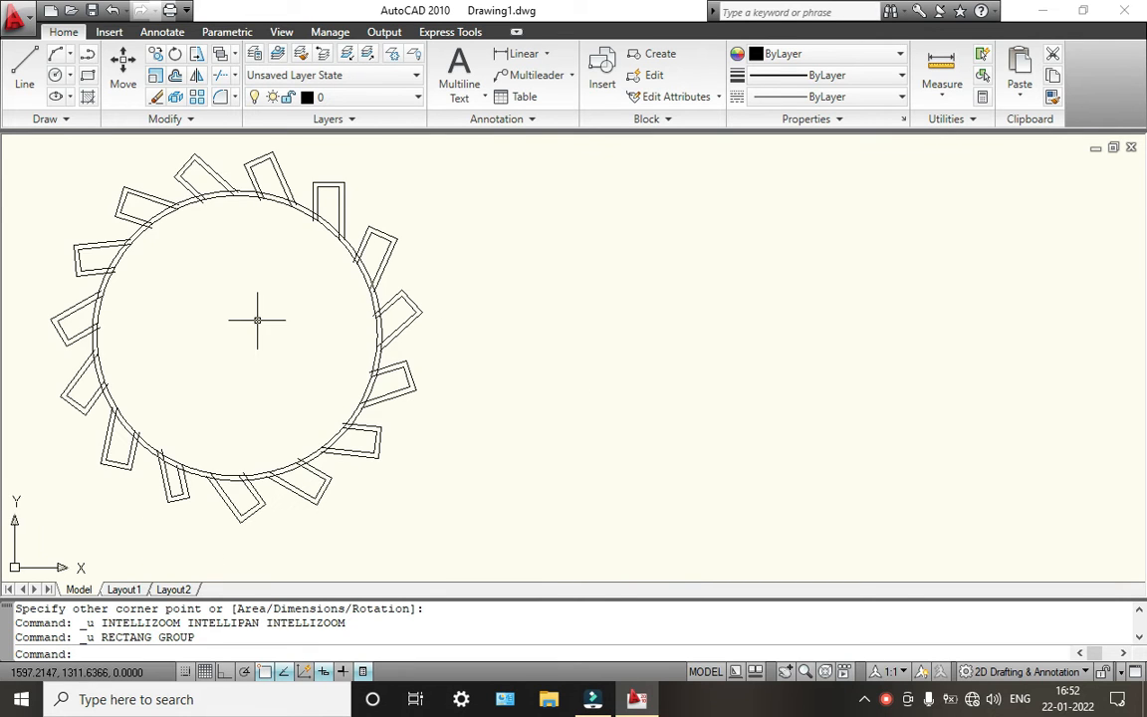
pyautogui.moveTo(257, 319); pyautogui.dragTo(362, 323, button='middle')
pyautogui.click(54, 75)
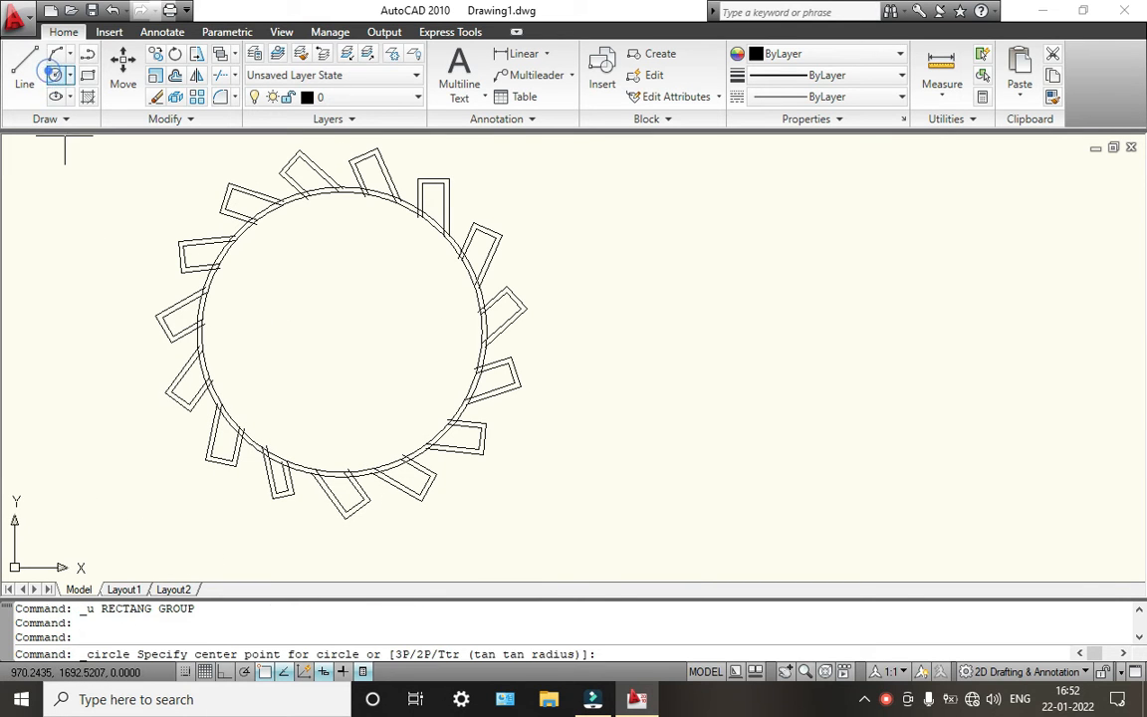
pyautogui.click(335, 329)
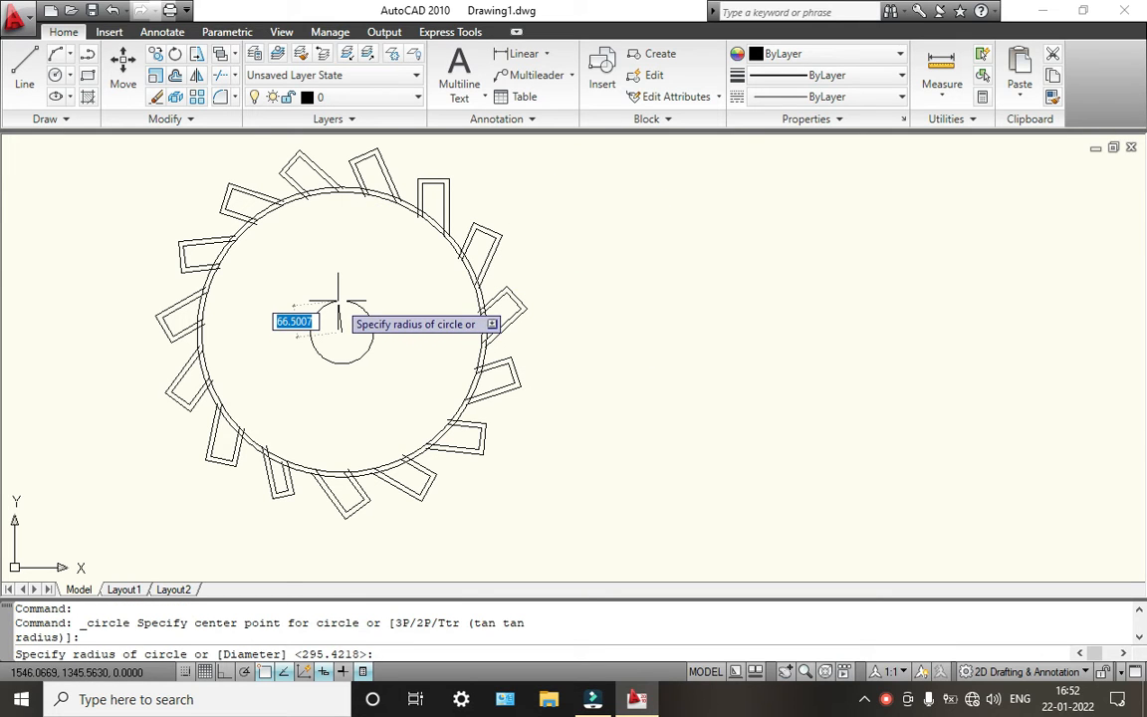
pyautogui.click(339, 297)
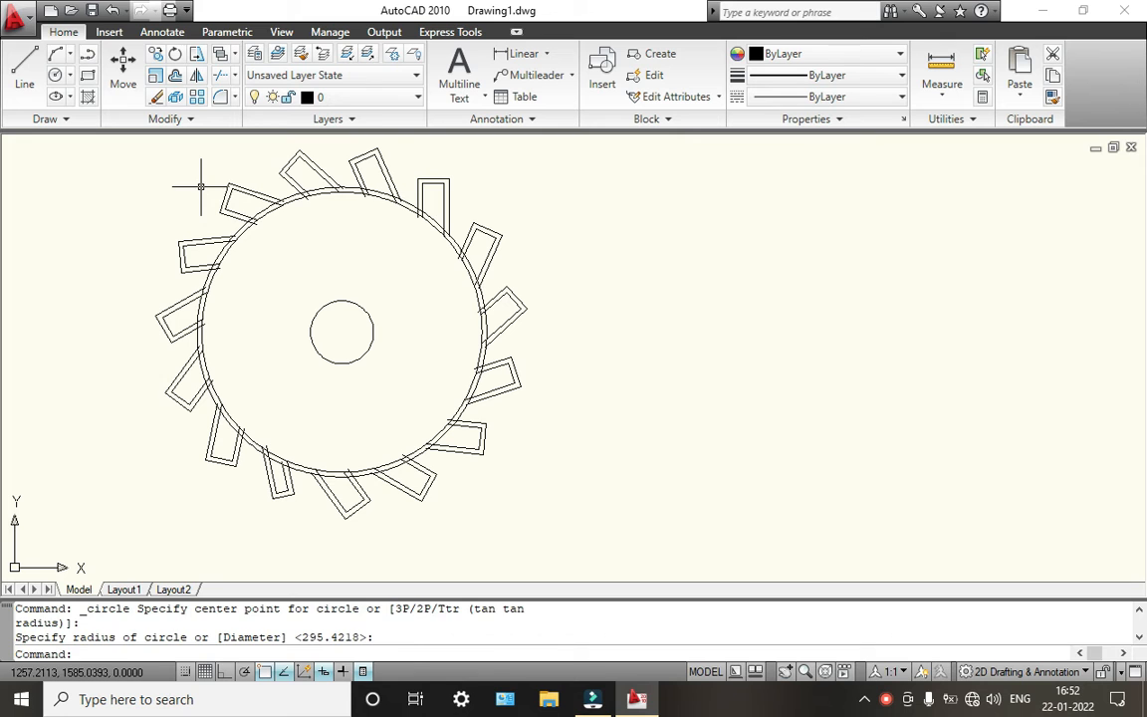
# Step: Draw a smaller circle inside the hub circle, sharing its centre
pyautogui.press('Return')
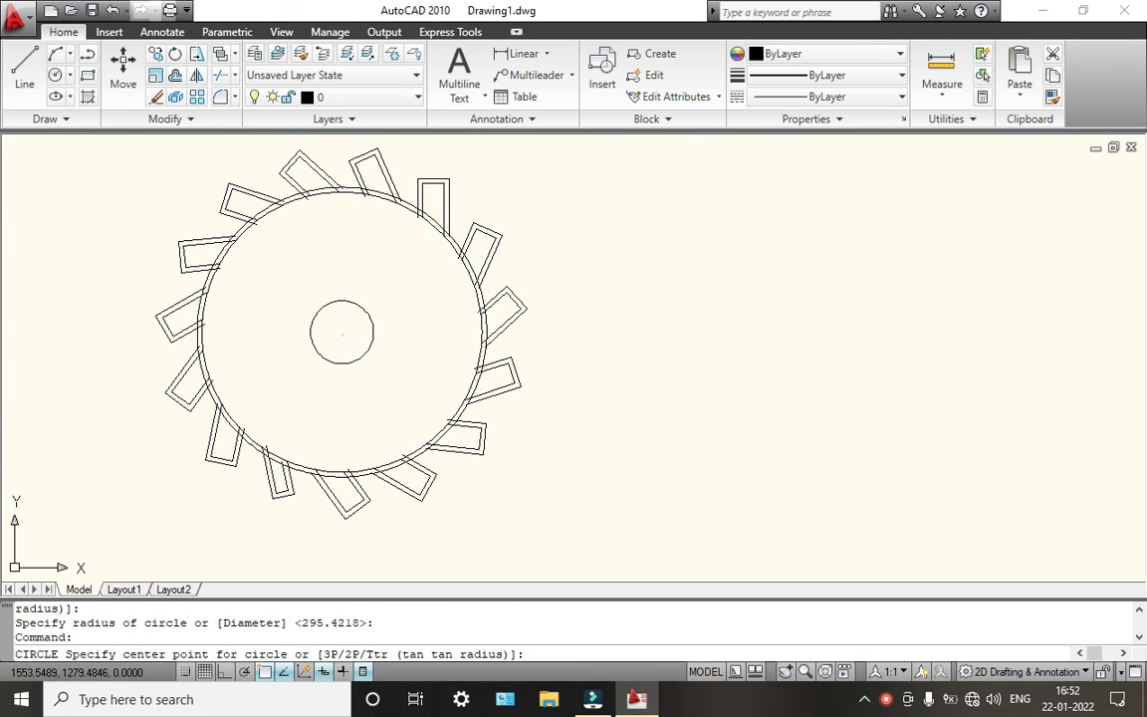
pyautogui.click(342, 331)
pyautogui.click(350, 324)
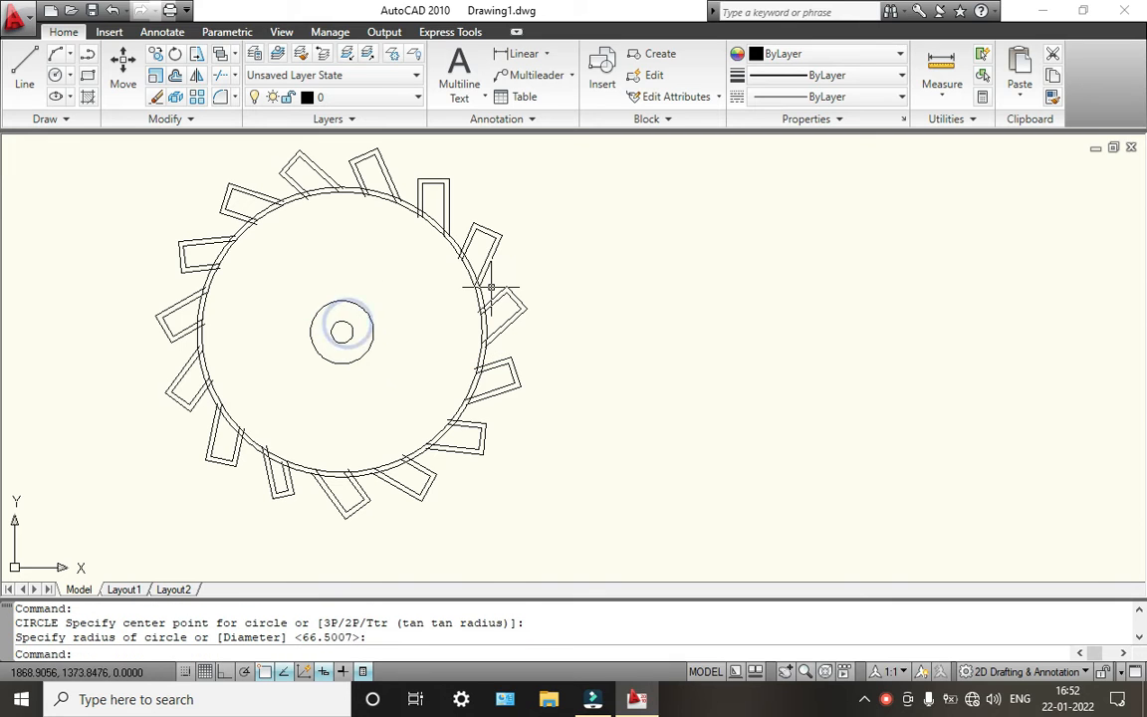
pyautogui.scroll(-2, 407, 331)
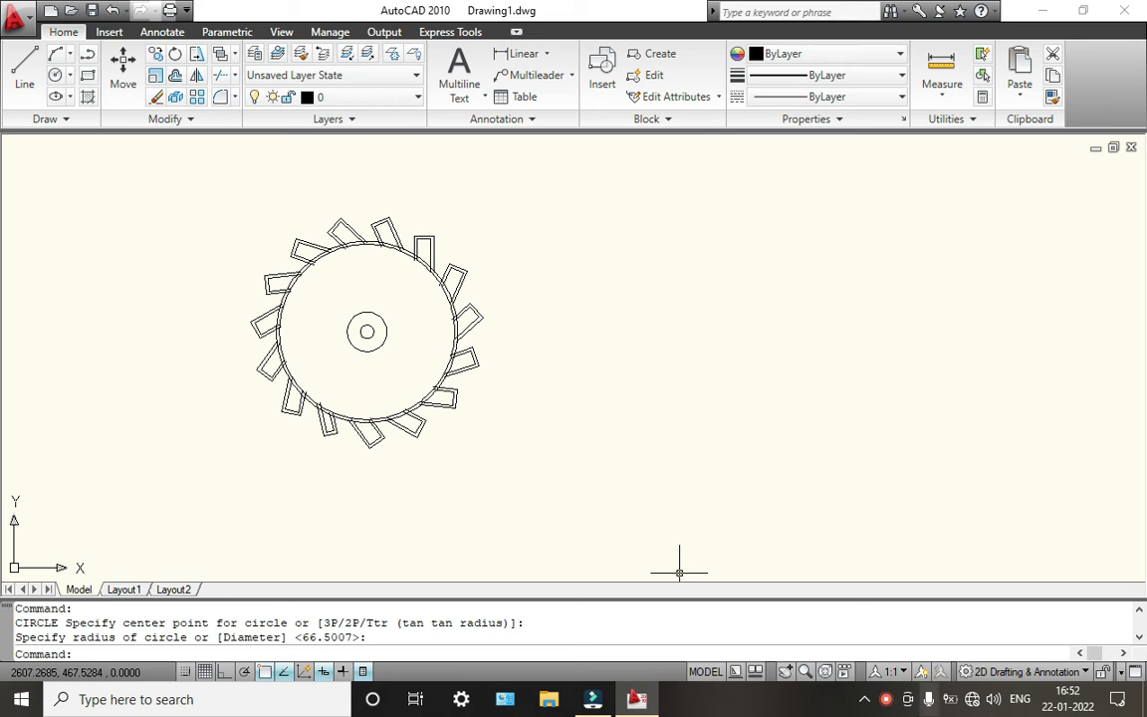
pyautogui.click(887, 699)
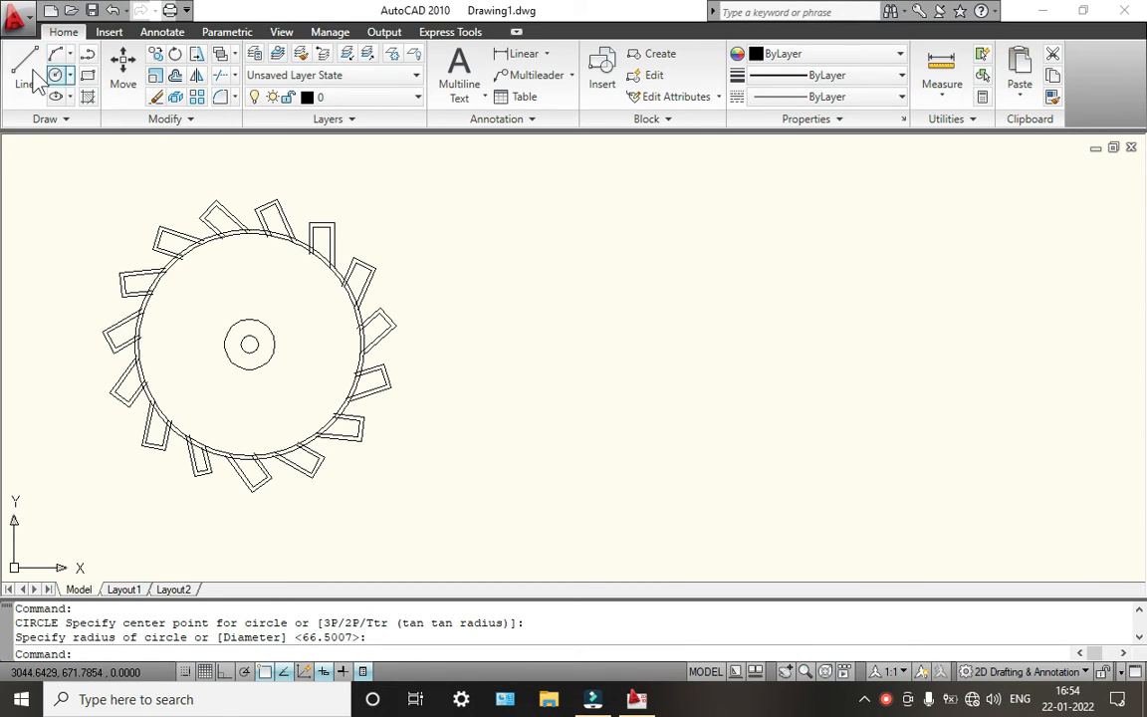
pyautogui.click(526, 322)
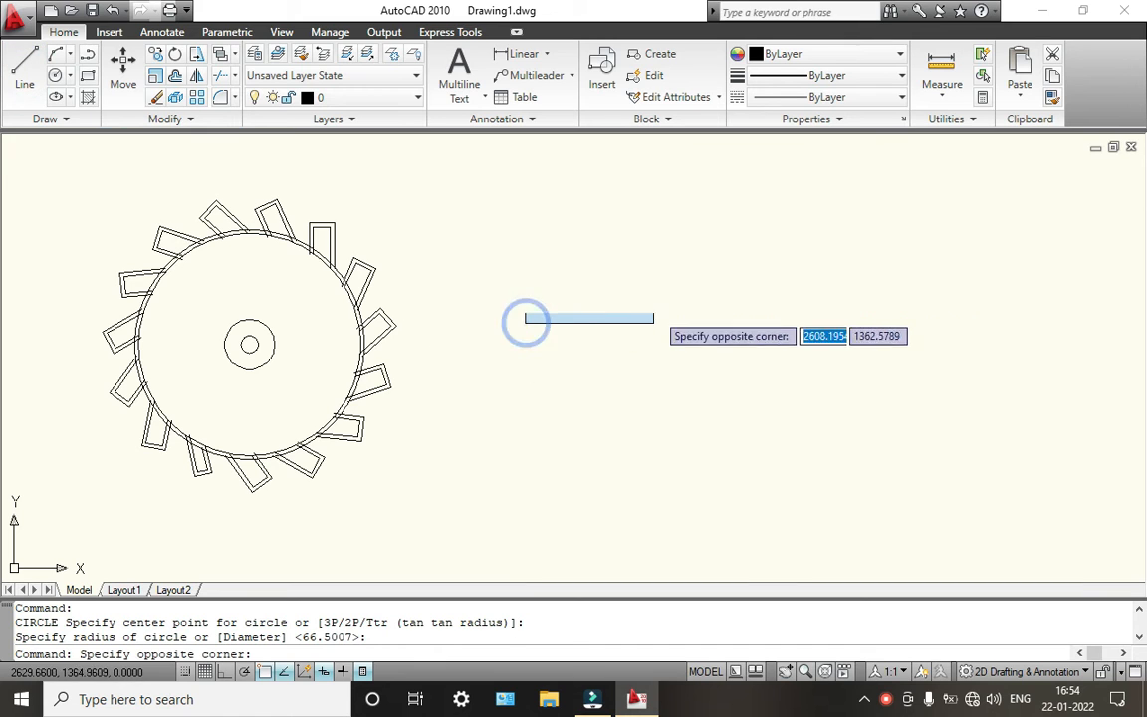
pyautogui.click(703, 320)
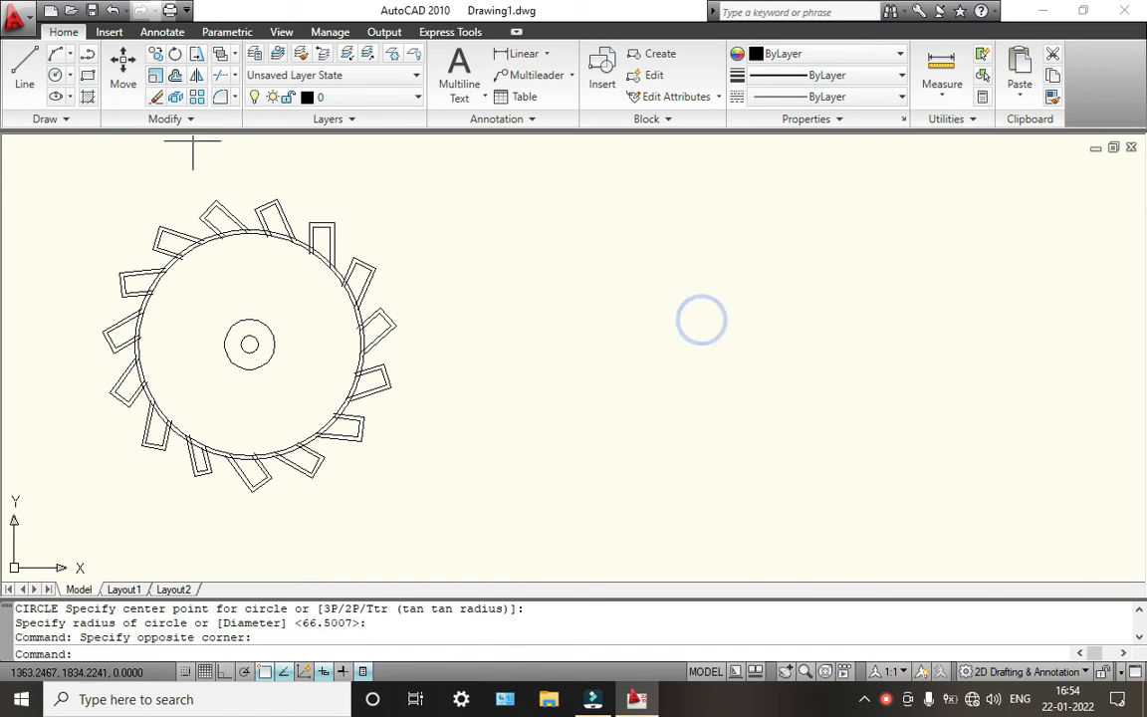
# Step: Draw a closed horizontal rectangle about 687 units long with the Line tool in ortho mode, to the right of the wheel
pyautogui.click(30, 82)
pyautogui.click(572, 325)
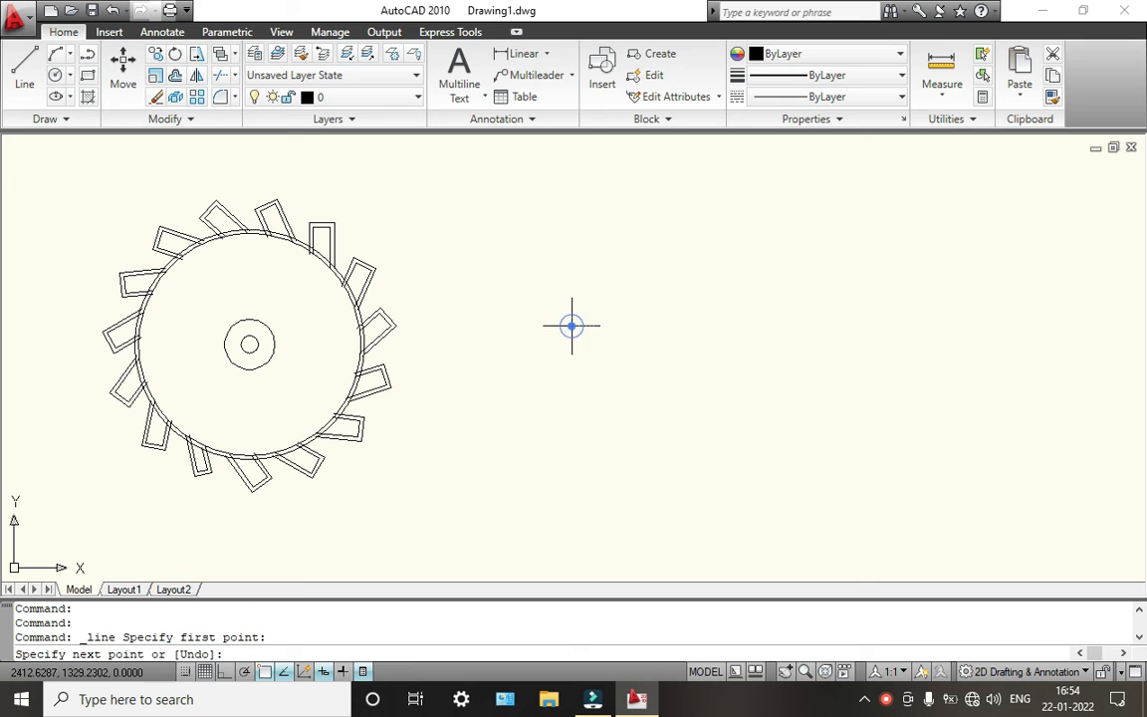
pyautogui.press('F8')
pyautogui.click(828, 317)
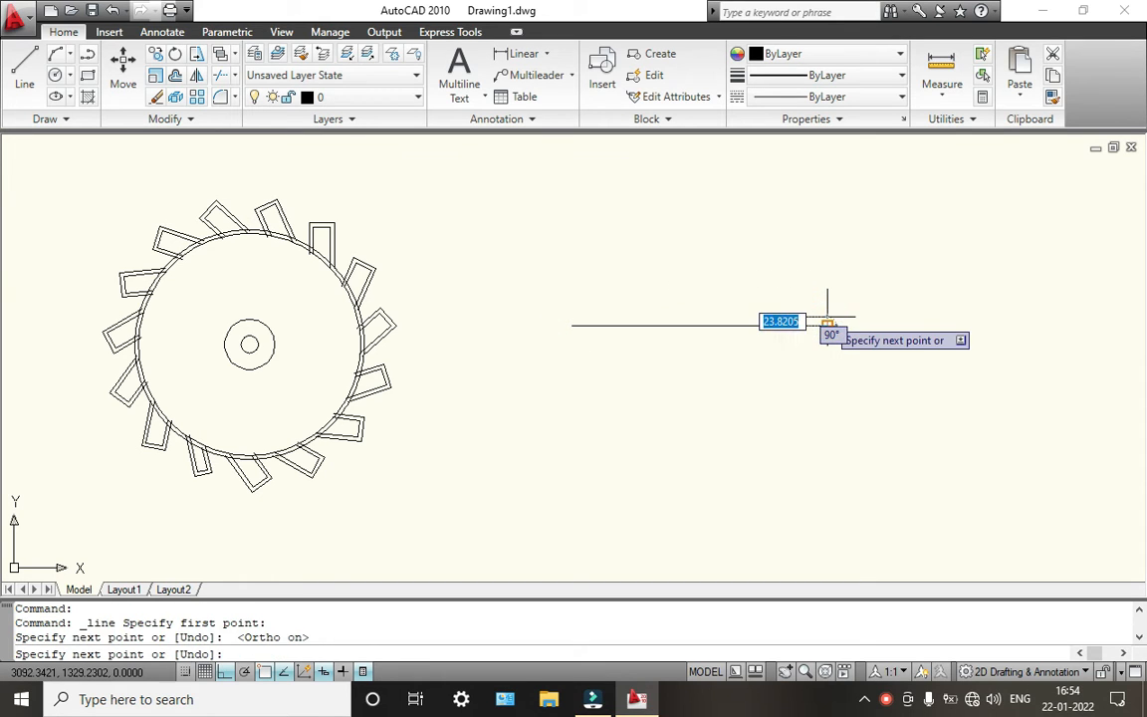
pyautogui.click(837, 418)
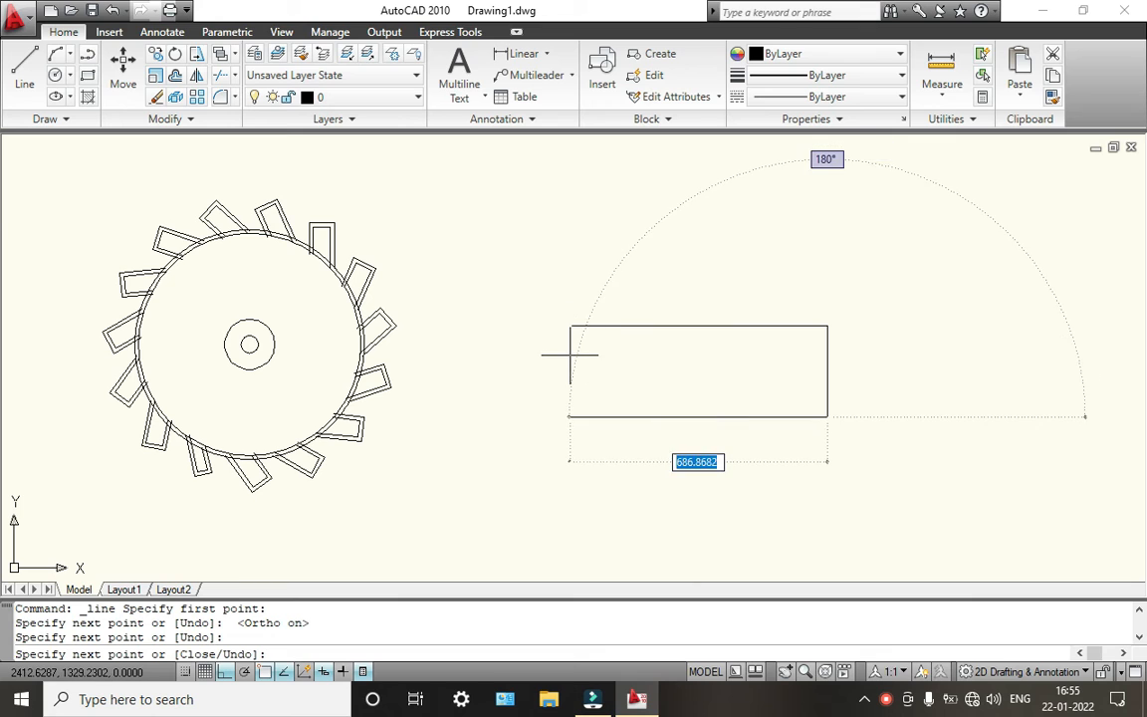
pyautogui.click(569, 416)
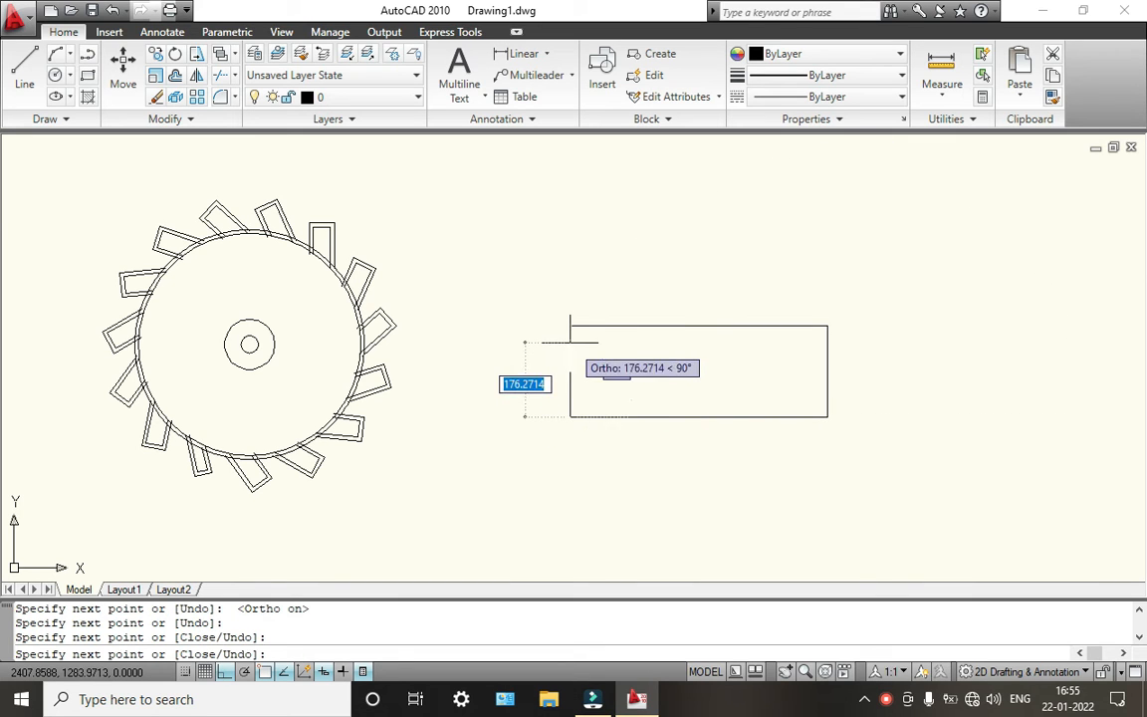
pyautogui.click(570, 326)
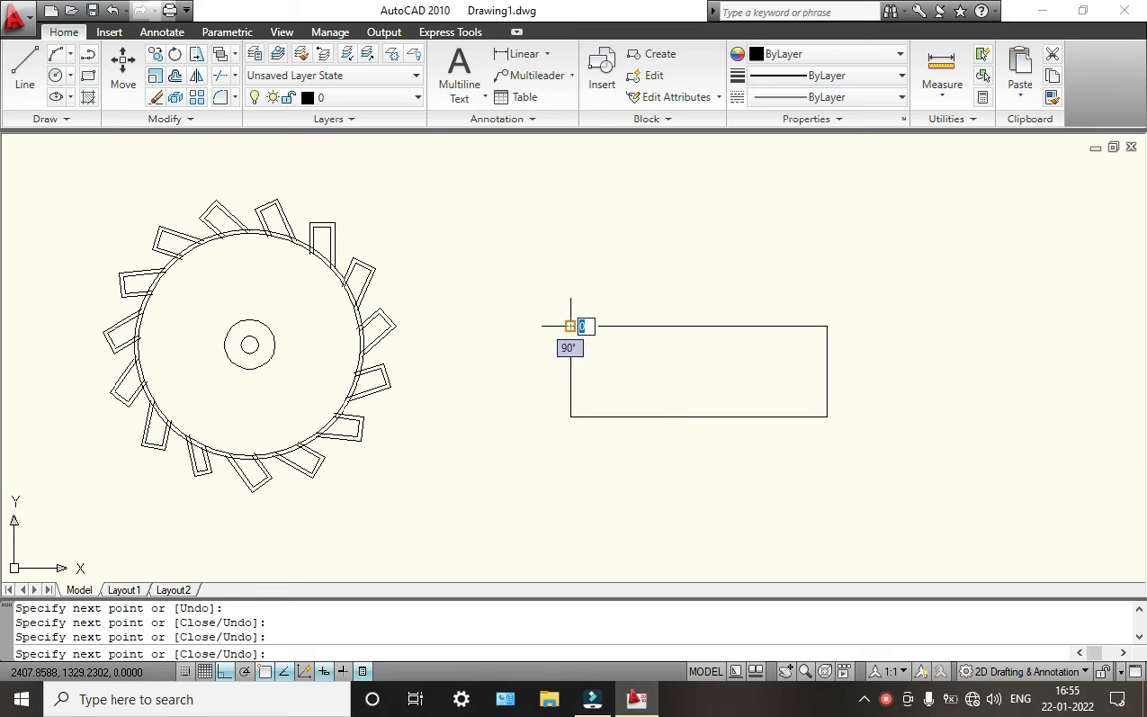
pyautogui.press('Escape')
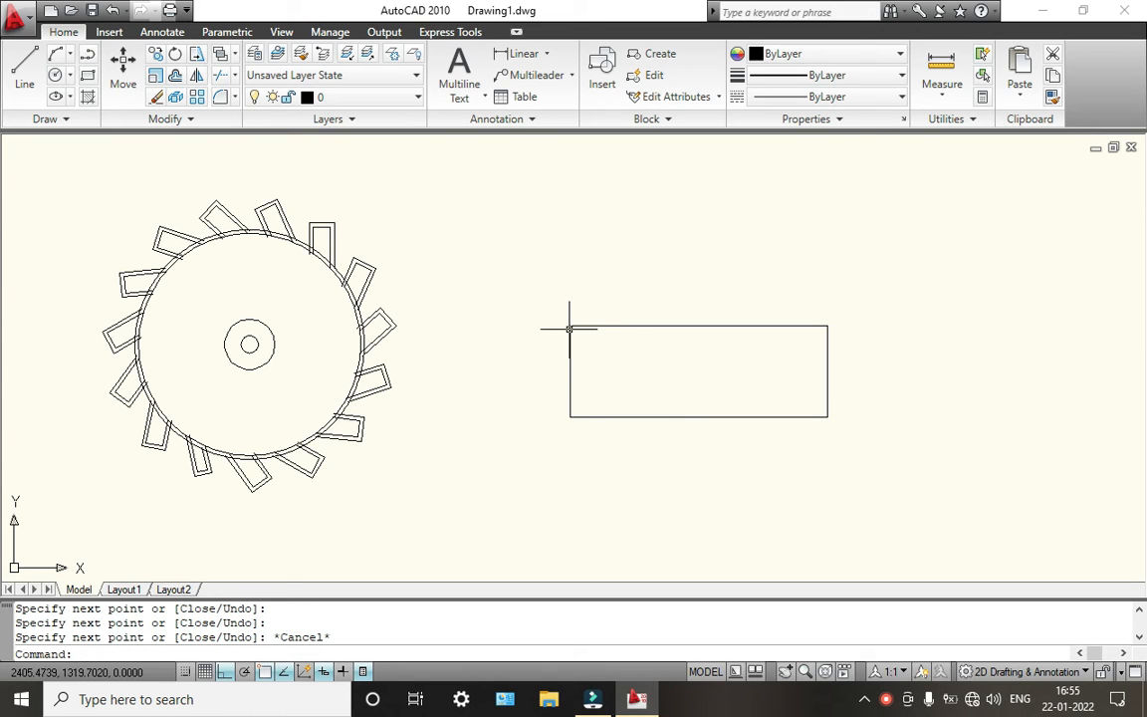
# Step: Turn on all object snap modes in the drafting settings
pyautogui.rightClick(293, 668)
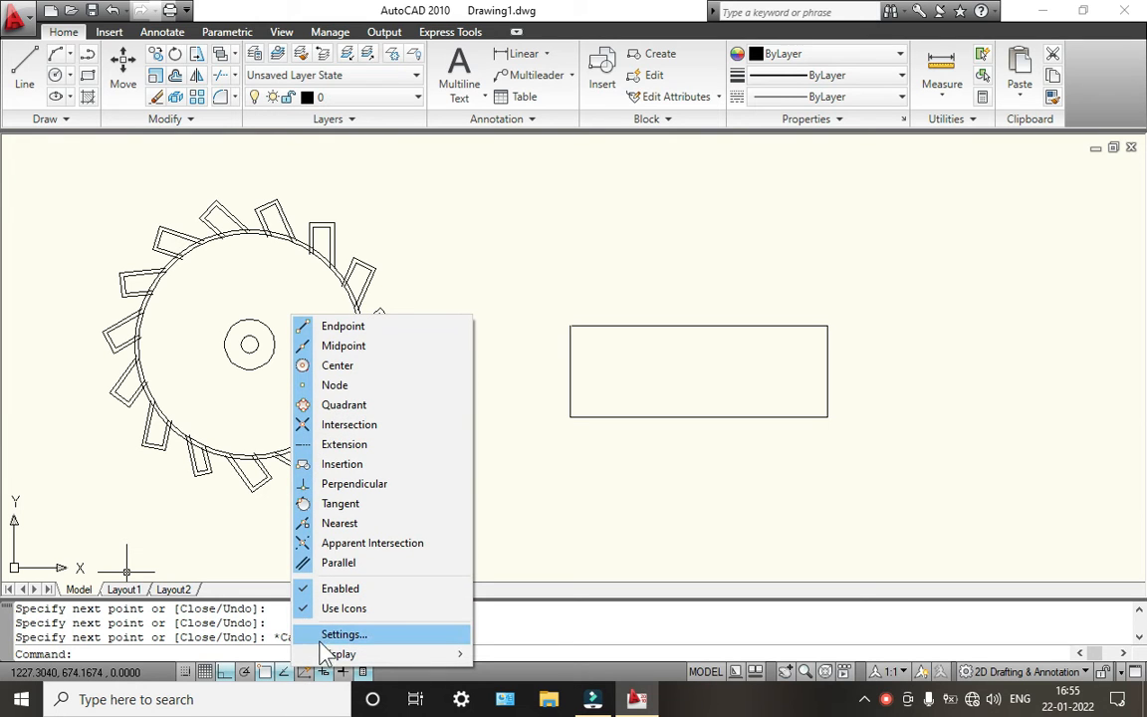
pyautogui.click(323, 640)
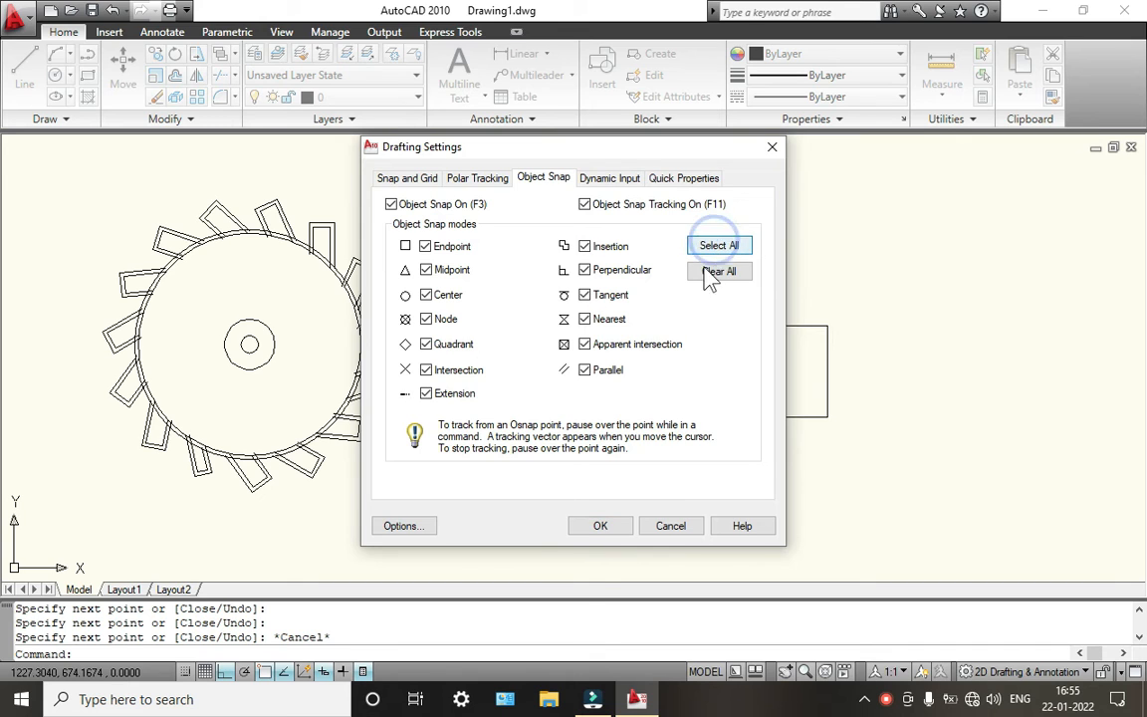
pyautogui.click(600, 526)
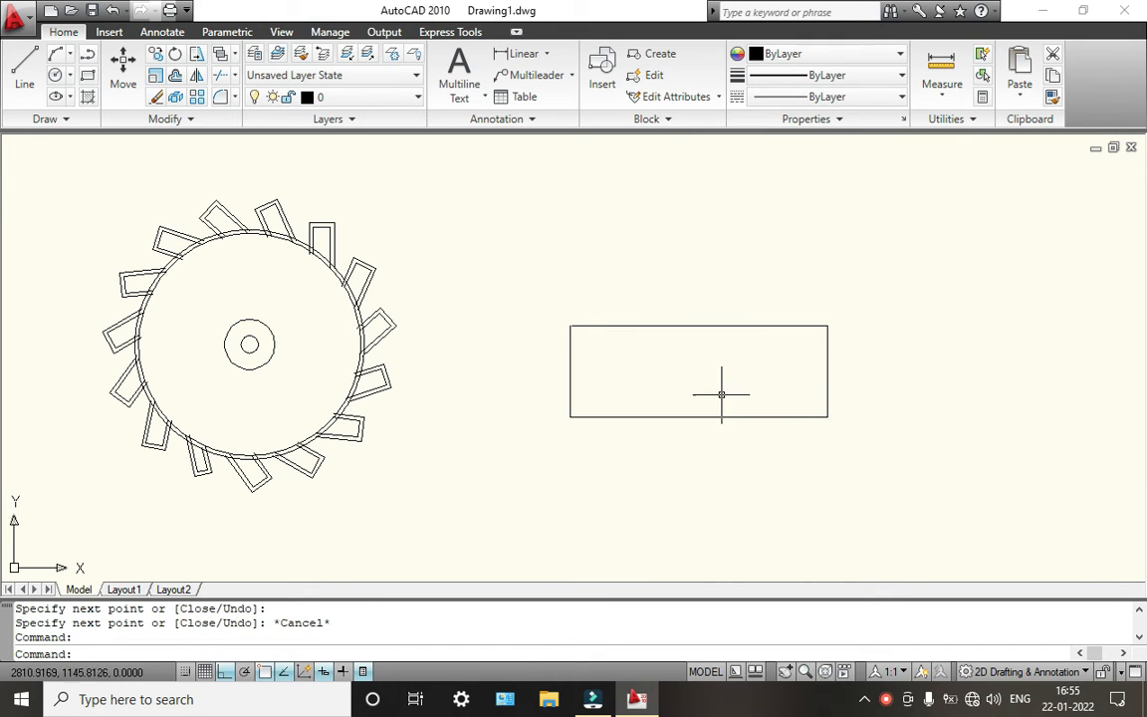
pyautogui.click(544, 265)
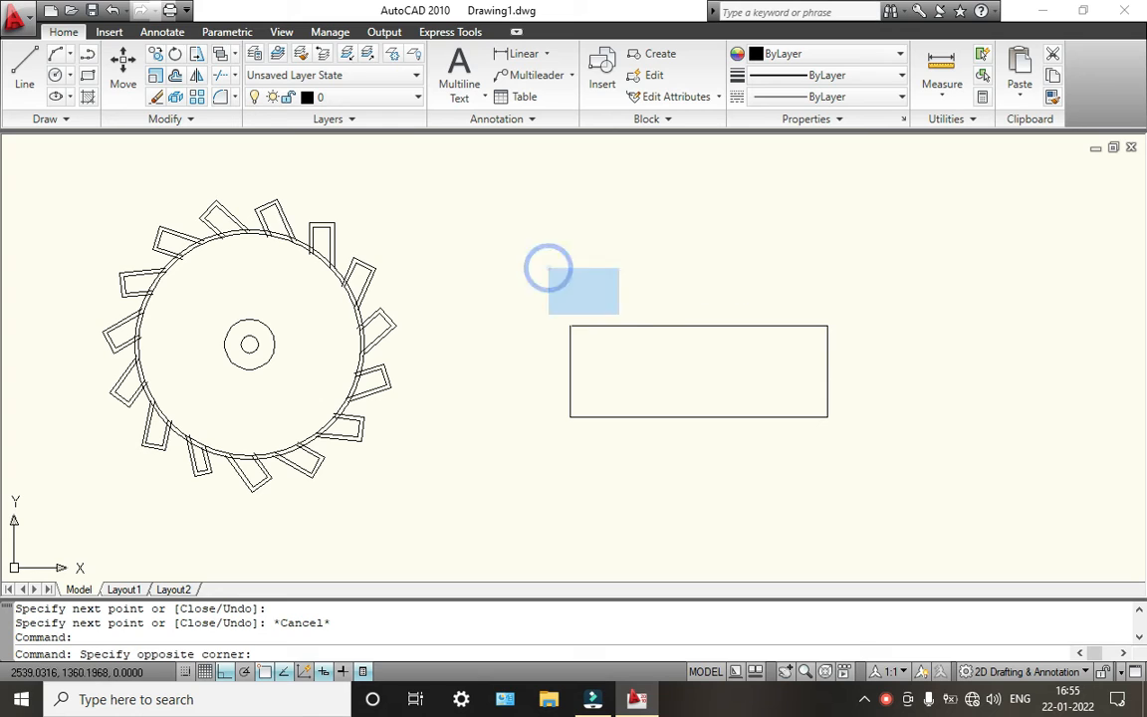
pyautogui.click(541, 264)
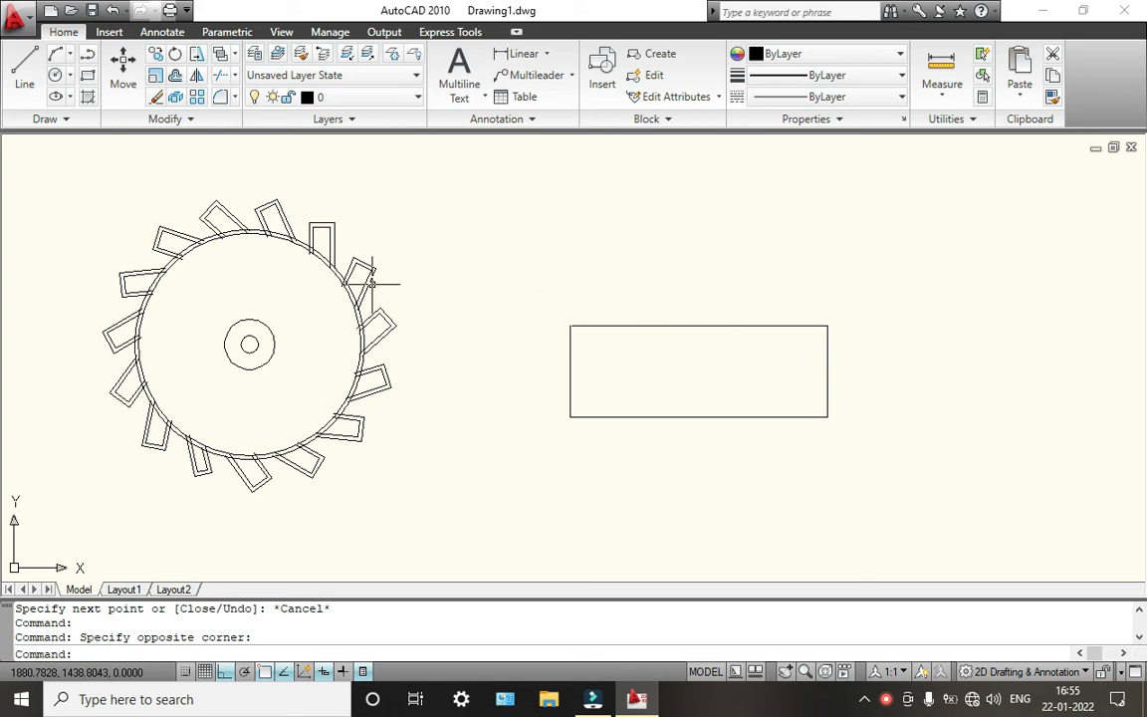
# Step: Fillet the rectangle's two long sides together at both ends to form semicircular caps
pyautogui.click(222, 97)
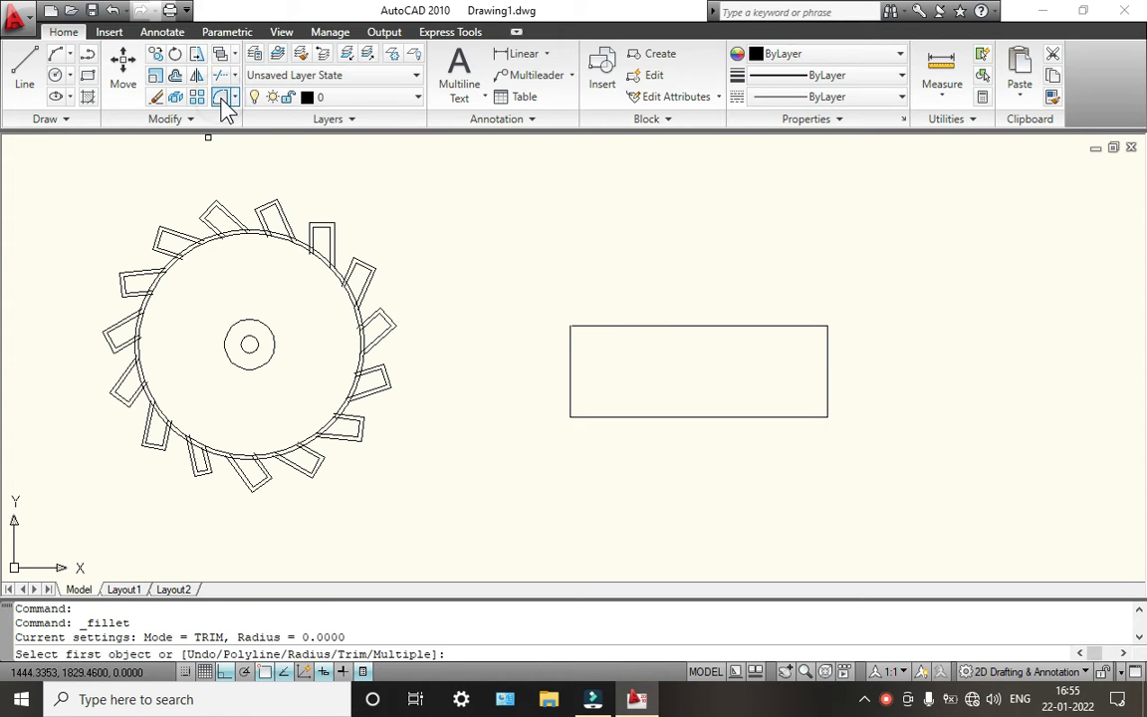
pyautogui.click(587, 325)
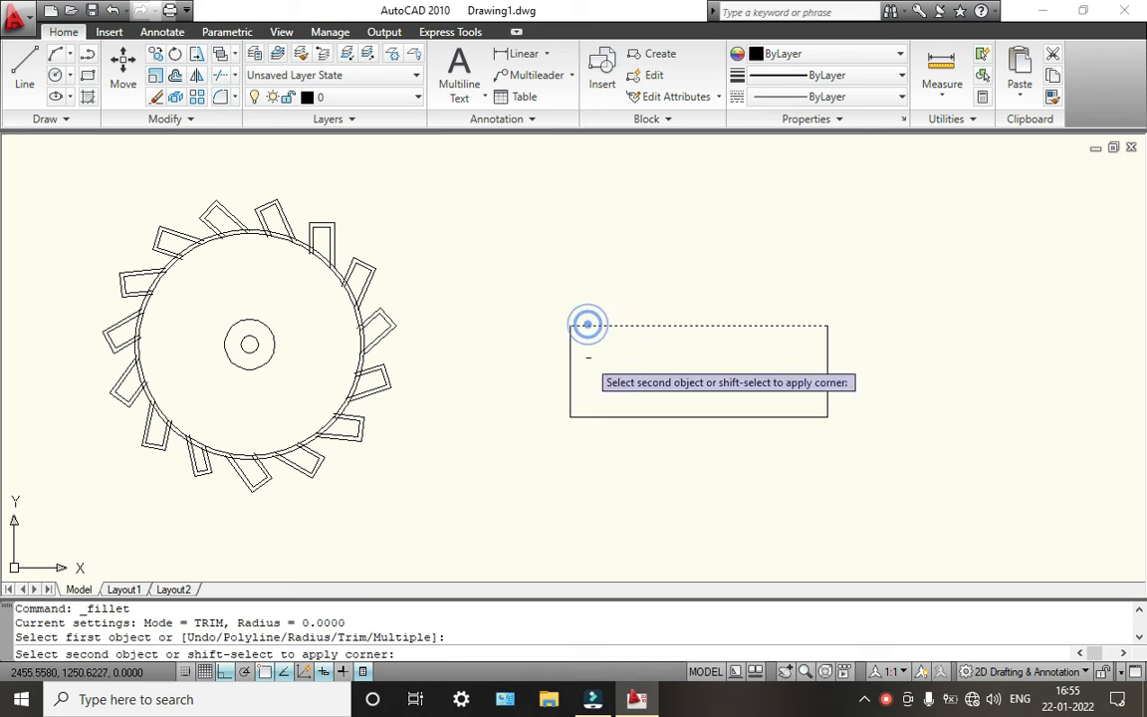
pyautogui.click(584, 411)
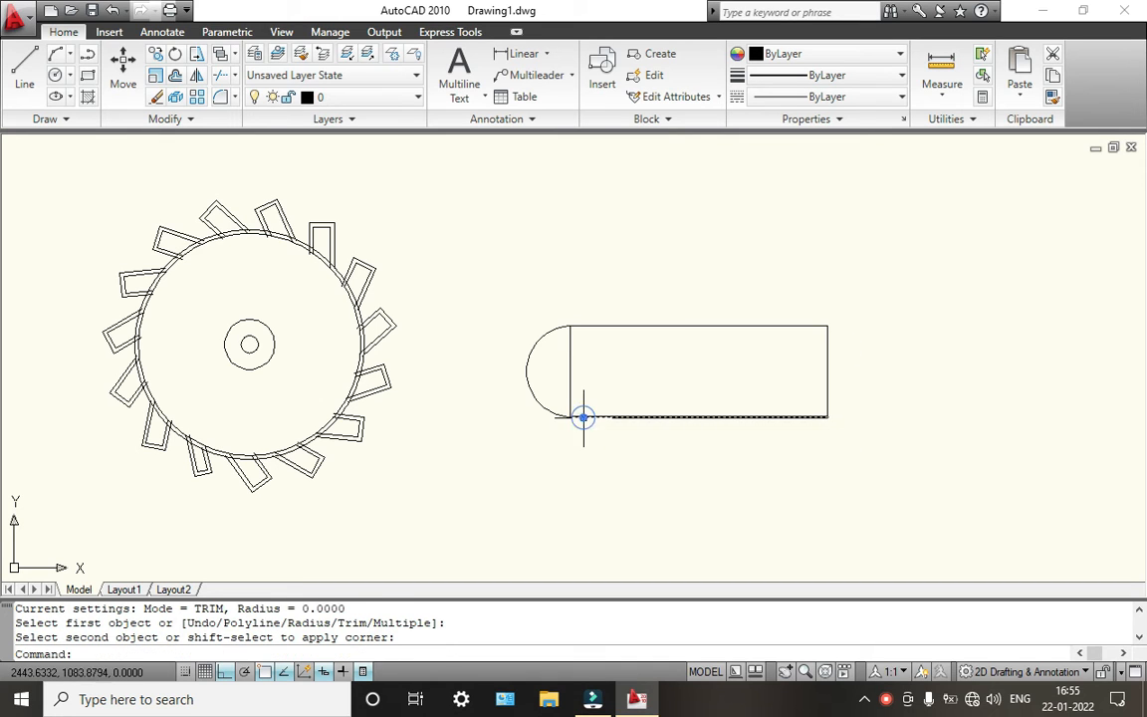
pyautogui.click(222, 100)
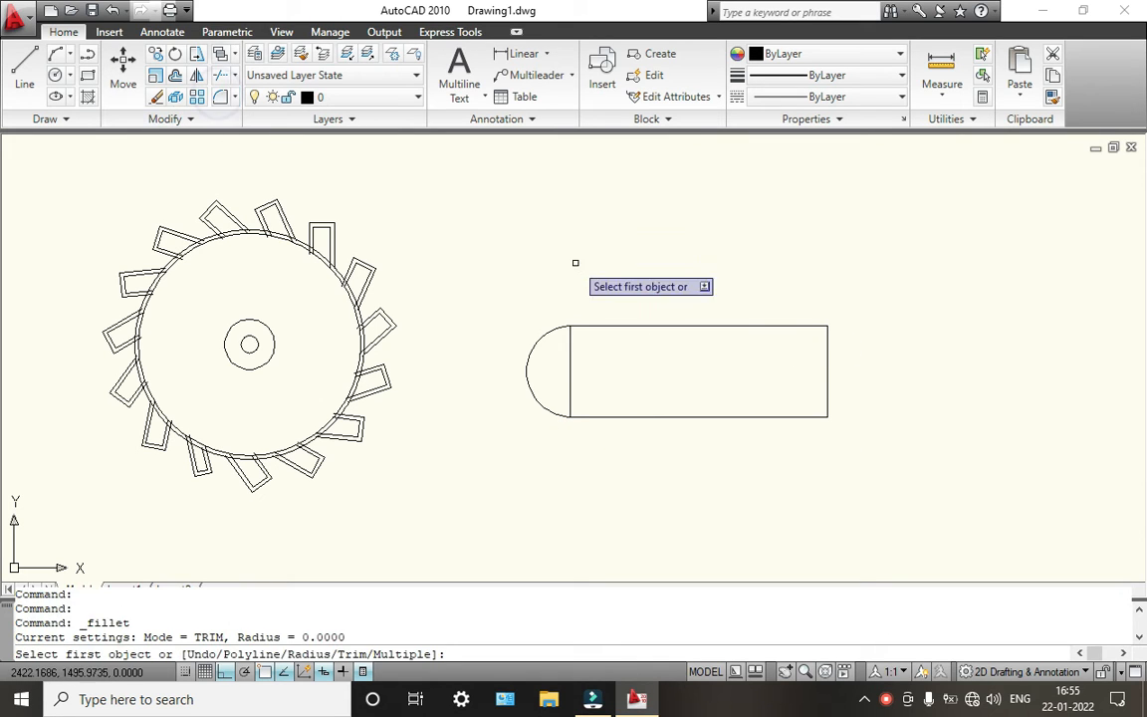
pyautogui.click(728, 324)
pyautogui.click(782, 417)
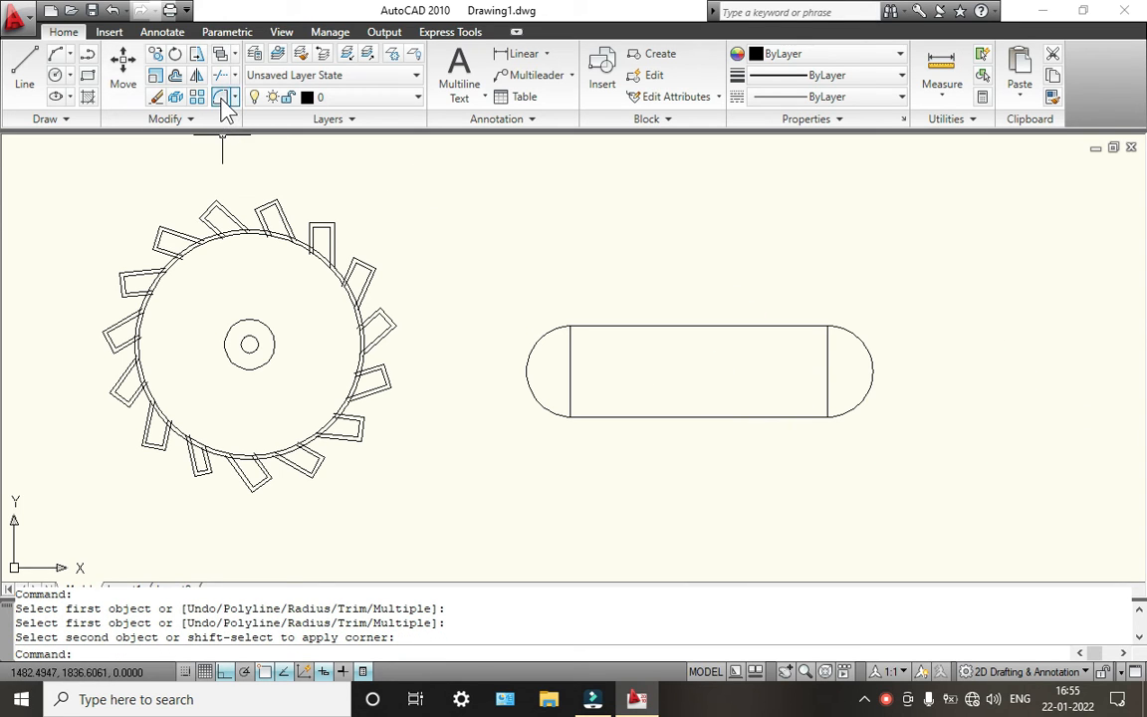
pyautogui.click(80, 117)
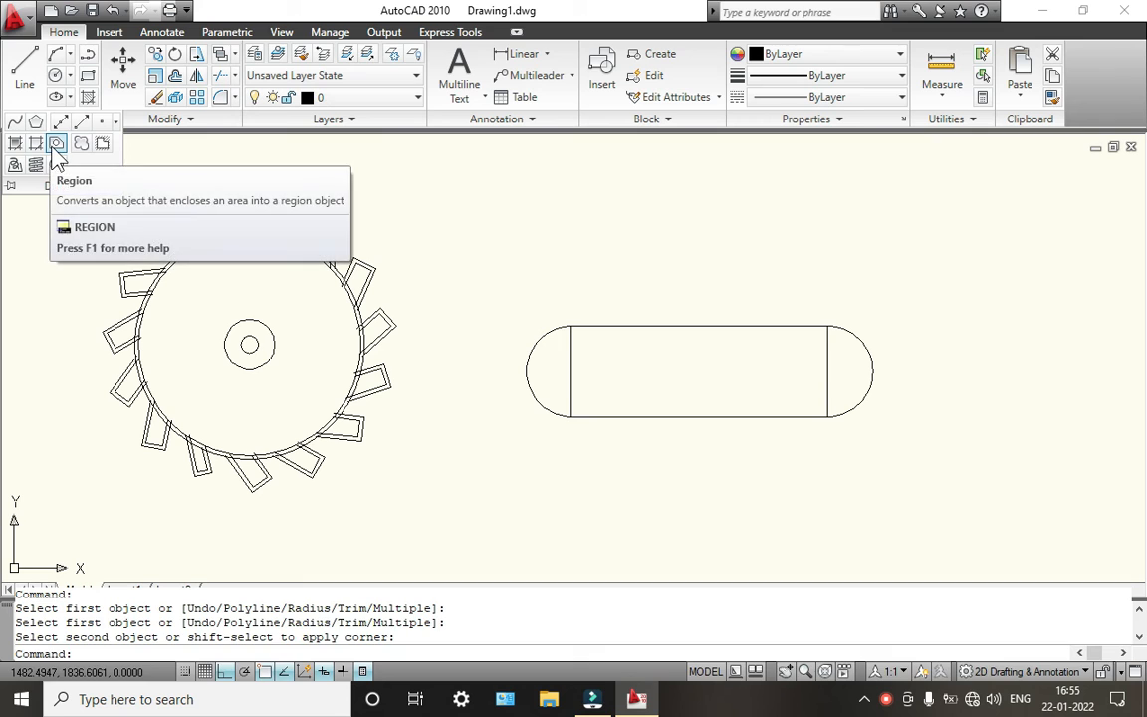
pyautogui.click(57, 146)
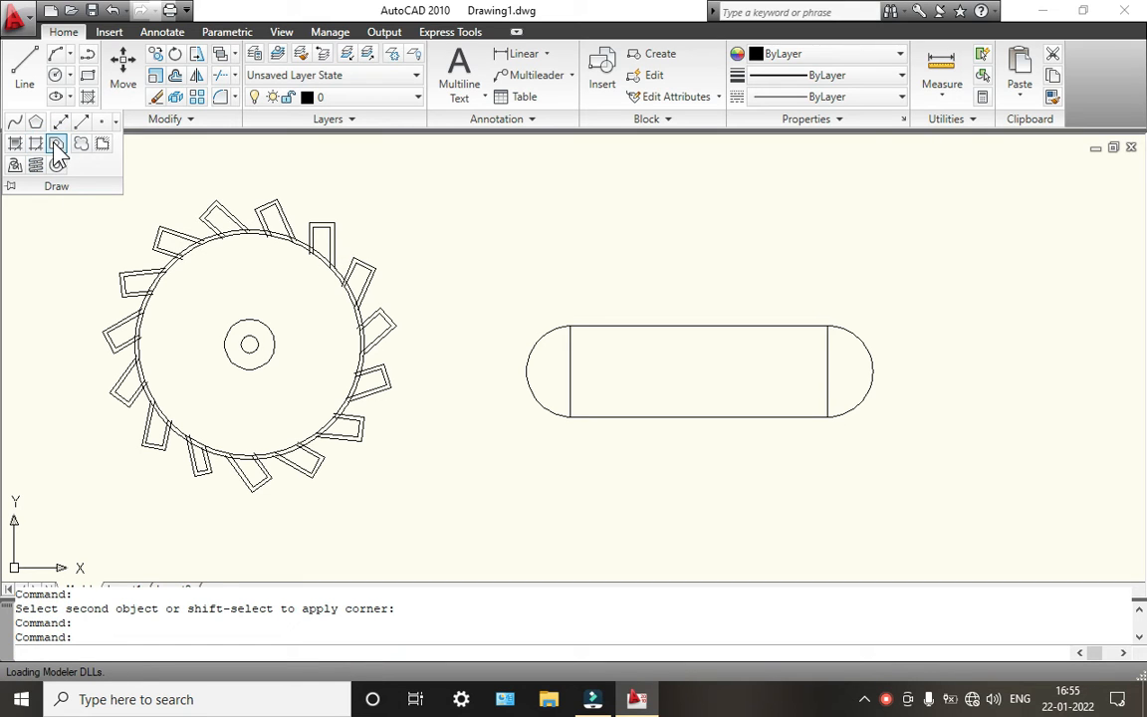
pyautogui.click(83, 147)
pyautogui.click(177, 184)
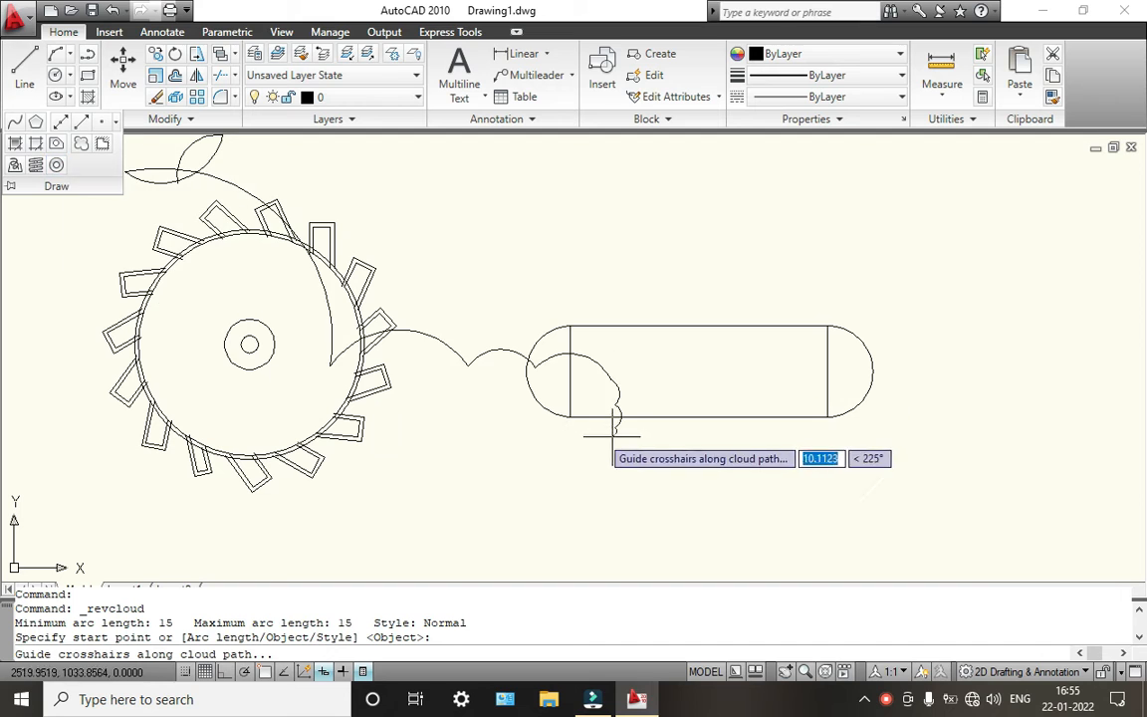
pyautogui.press('Escape')
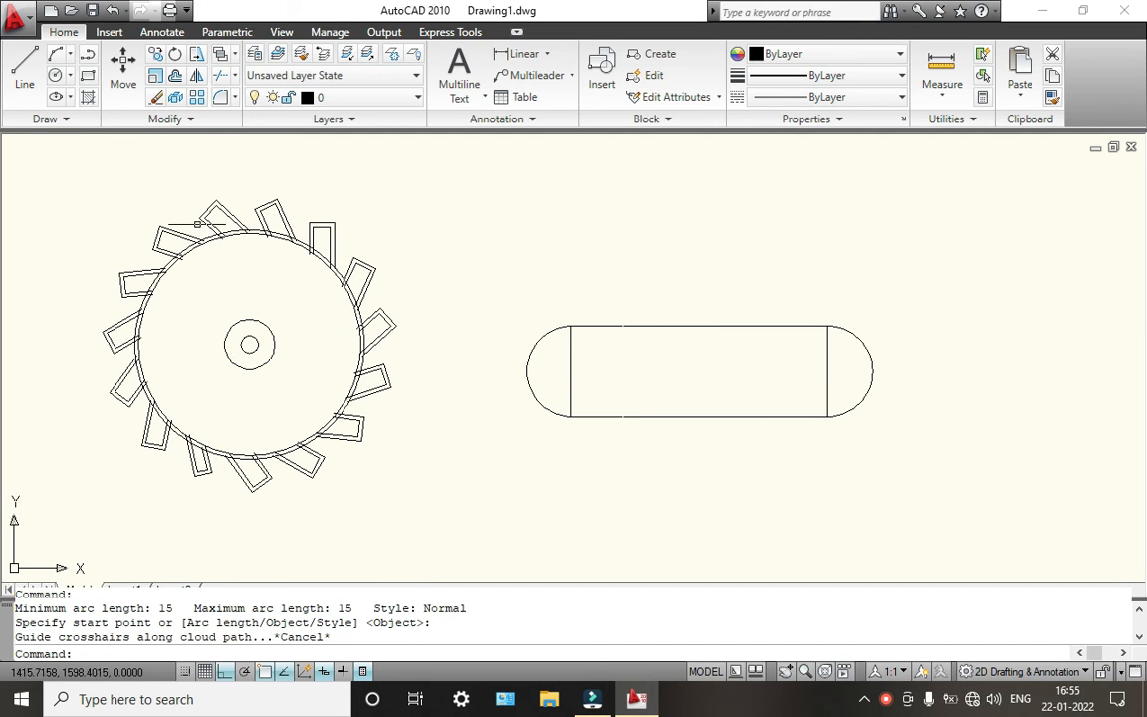
# Step: Draw a small, nearly square rectangle overlapping the middle of the slot's lower side
pyautogui.click(88, 77)
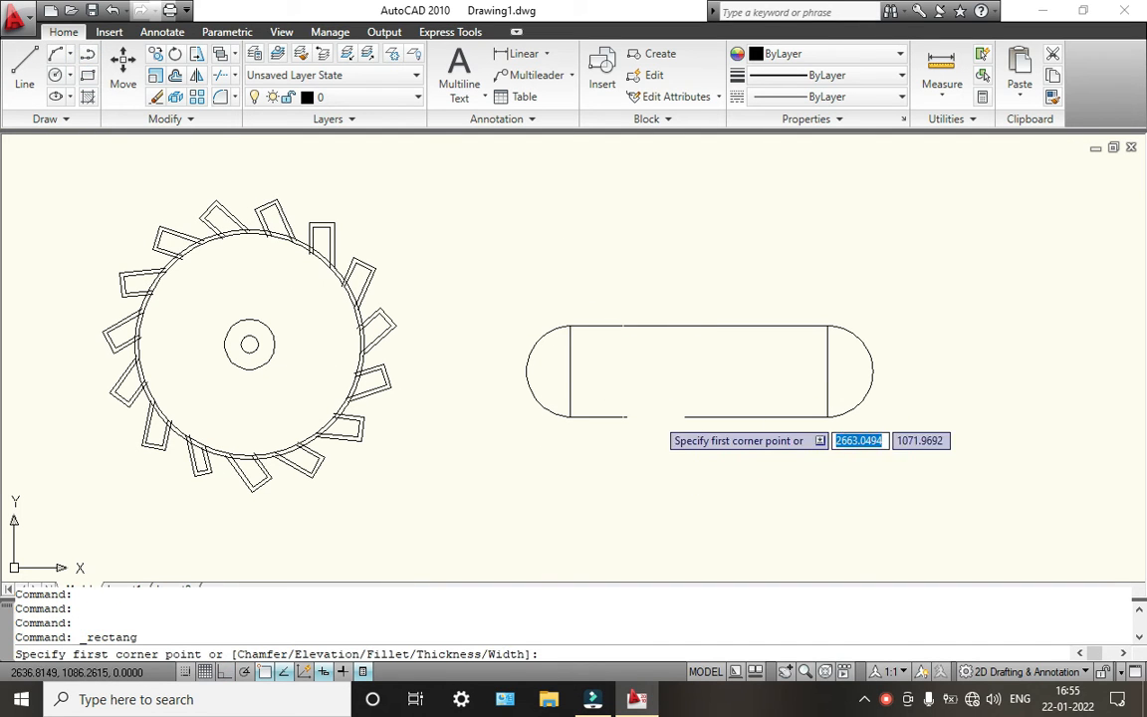
pyautogui.click(674, 404)
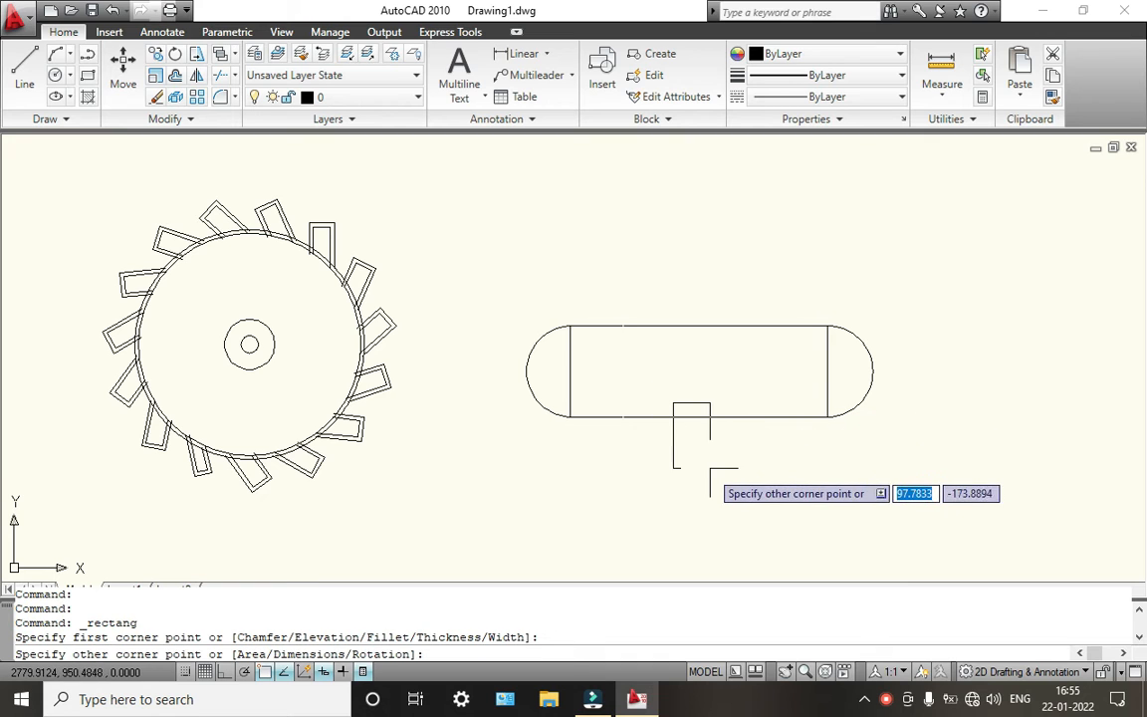
pyautogui.click(744, 476)
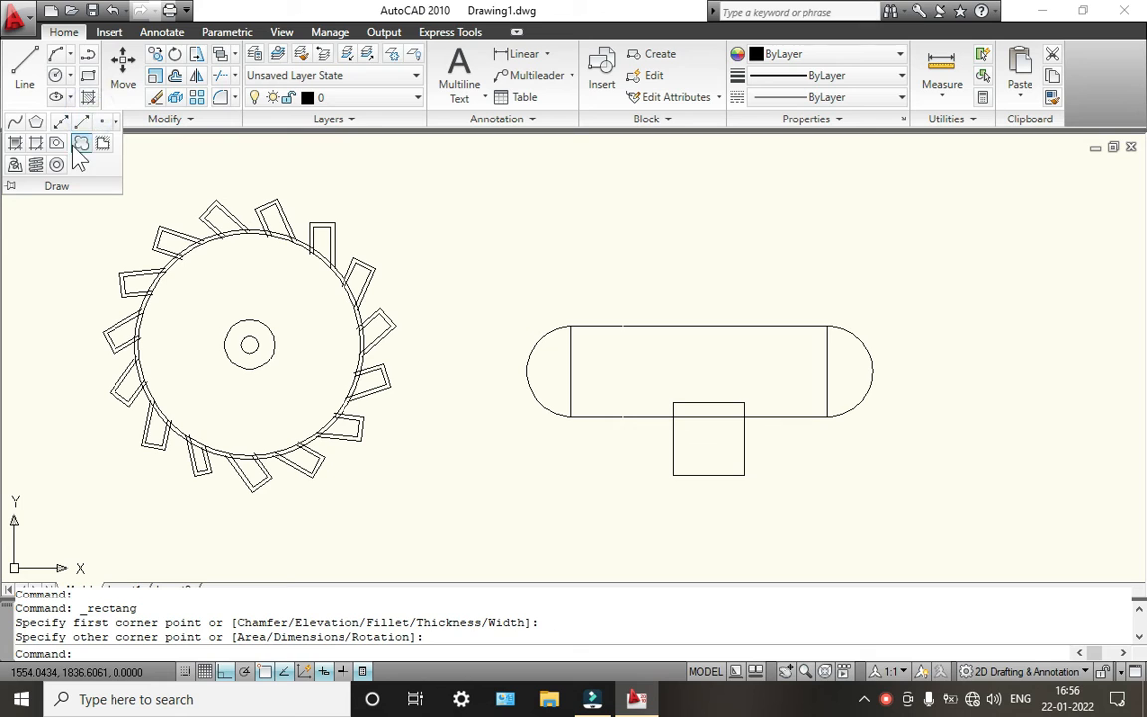
# Step: Apply the Region command to the slot's lower line and the small rectangle
pyautogui.click(57, 145)
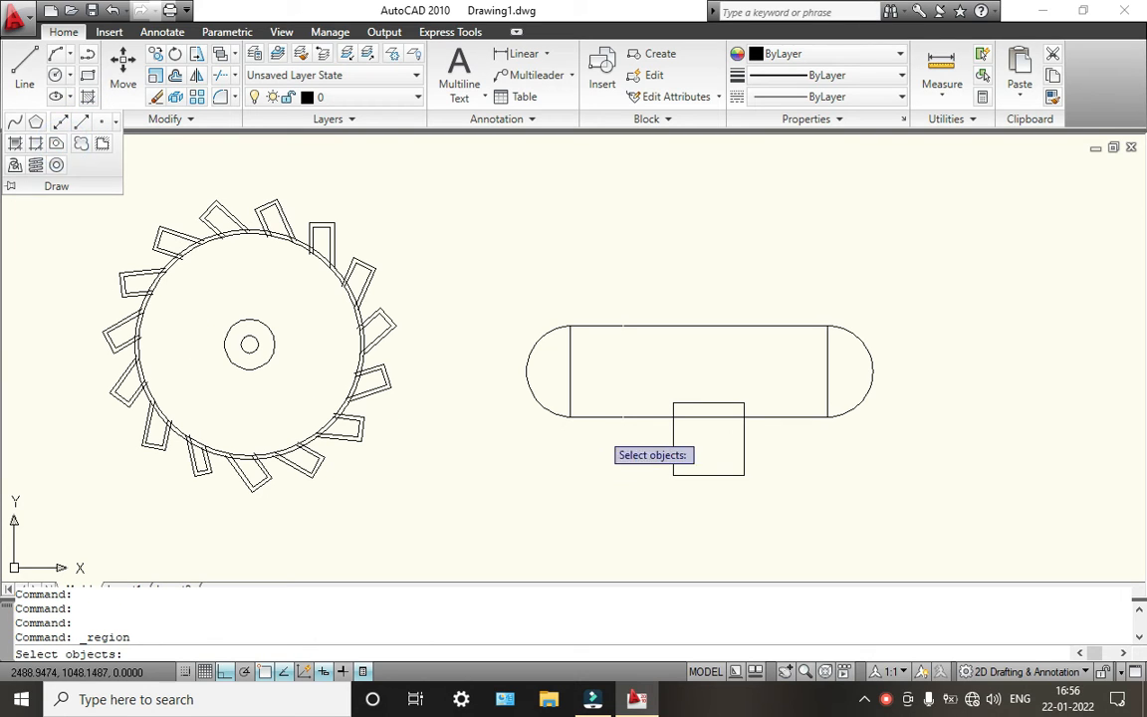
pyautogui.click(631, 419)
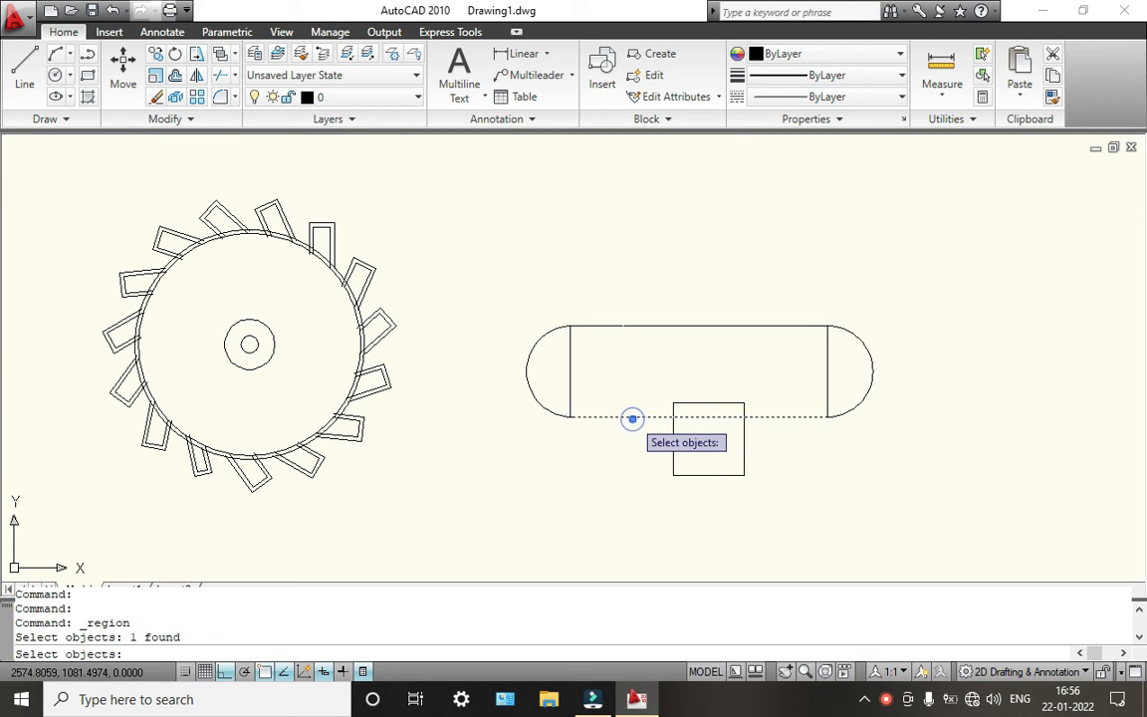
pyautogui.click(692, 403)
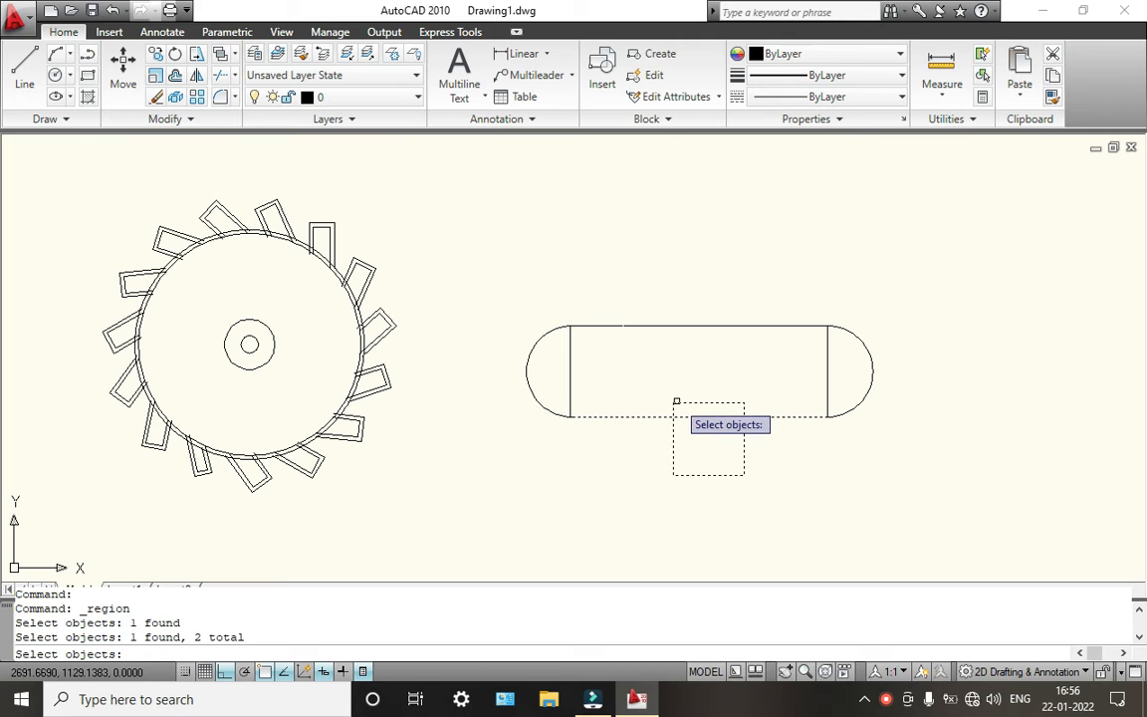
pyautogui.press('Return')
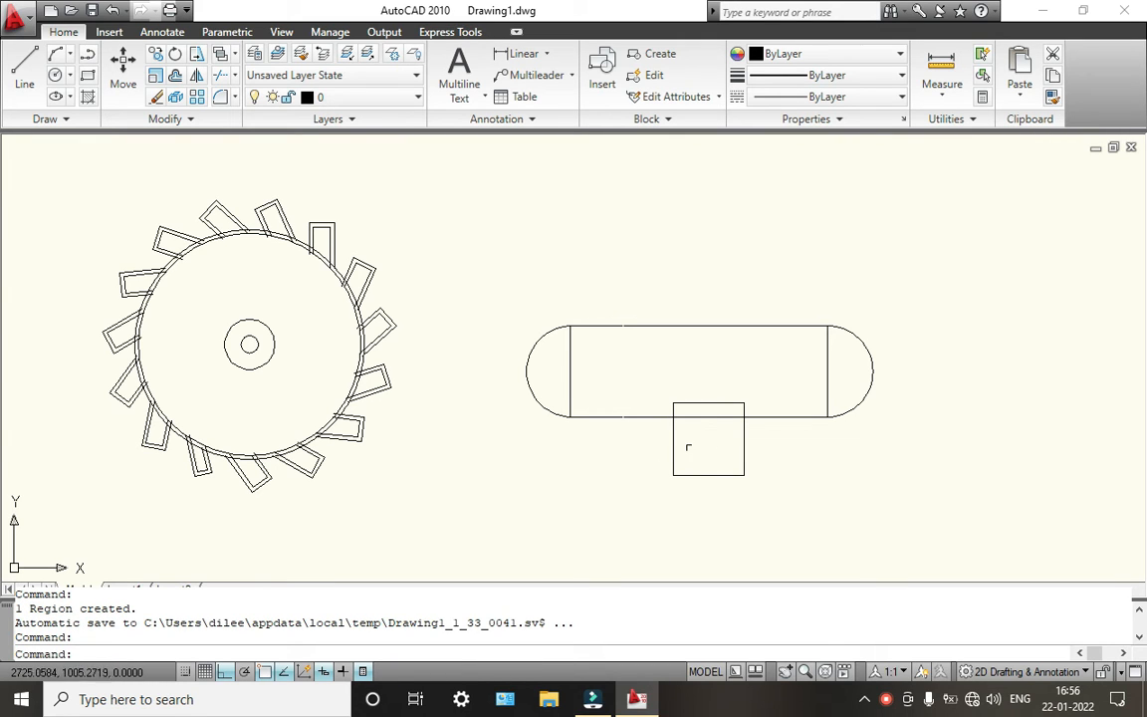
# Step: Try to convert the small rectangle into a region again, and check the slot's lower line by selecting it
pyautogui.click(66, 118)
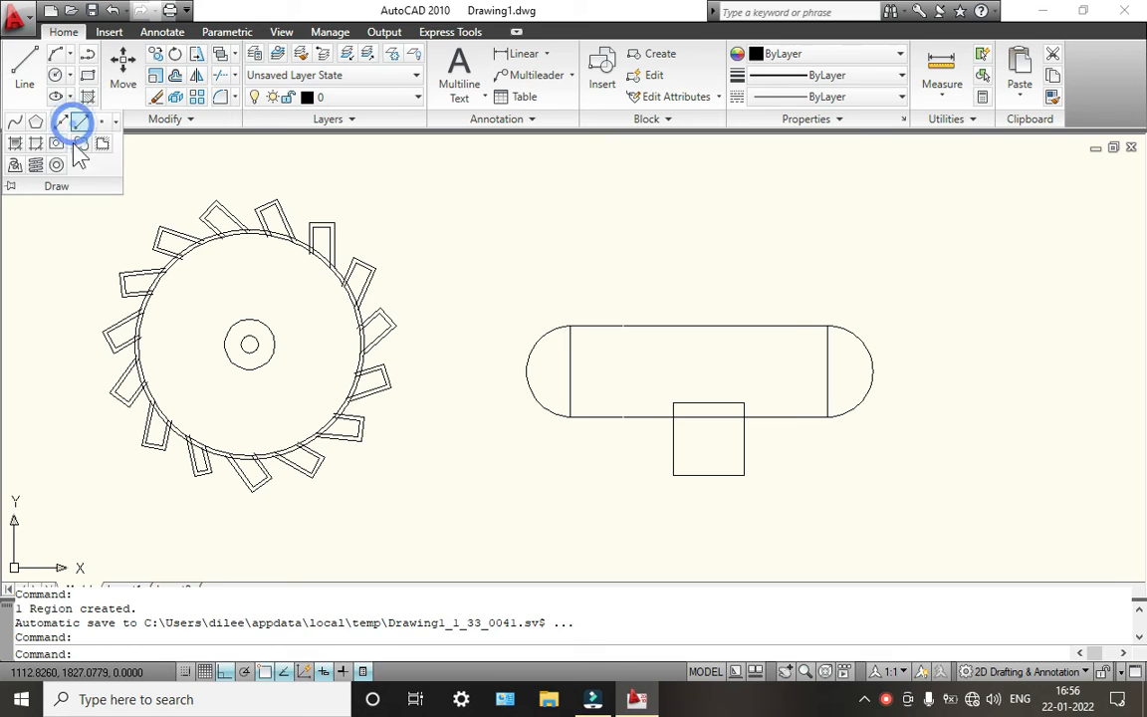
pyautogui.click(59, 144)
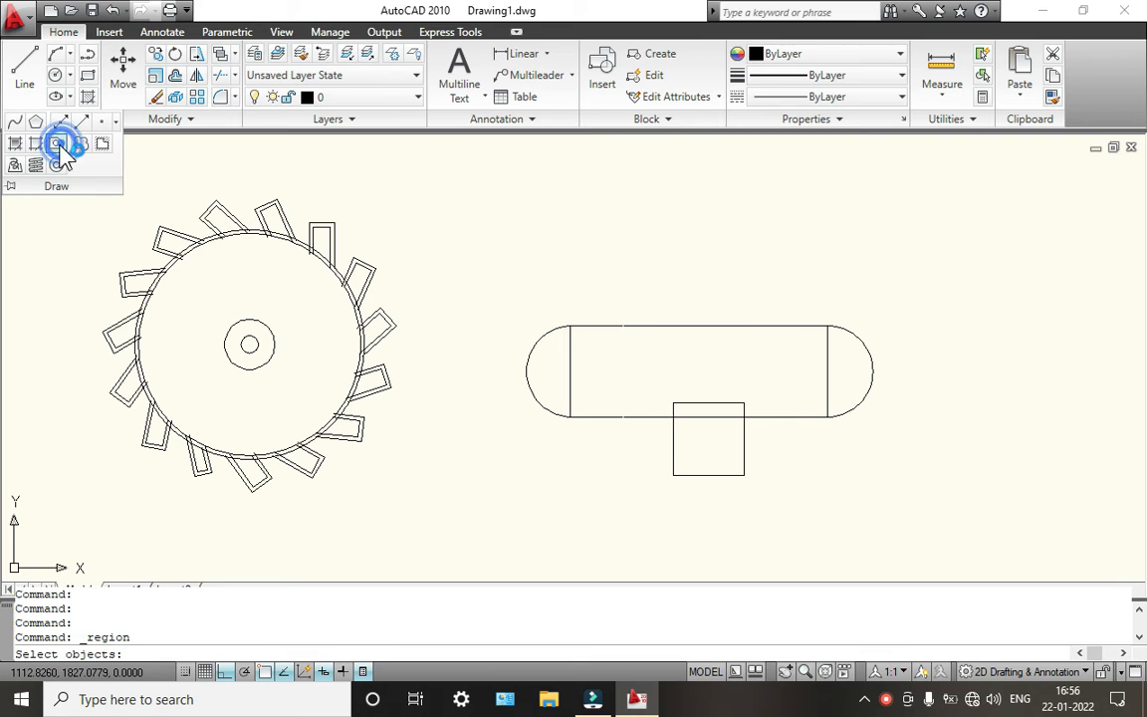
pyautogui.click(677, 404)
pyautogui.press('Return')
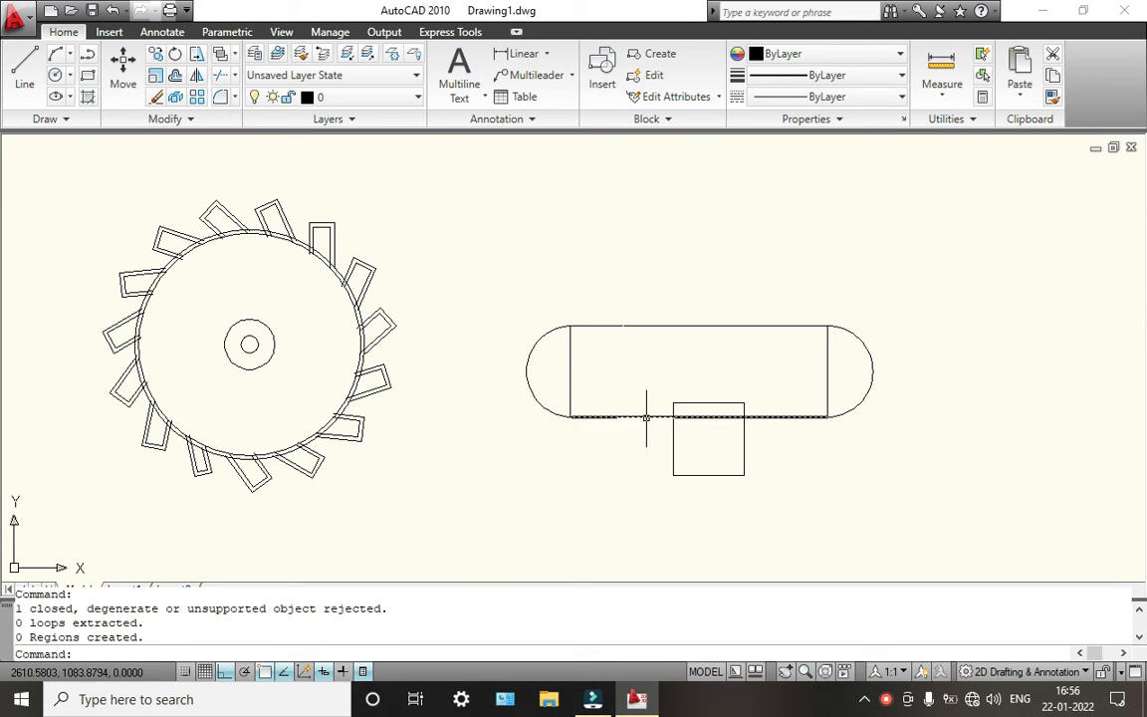
pyautogui.click(646, 418)
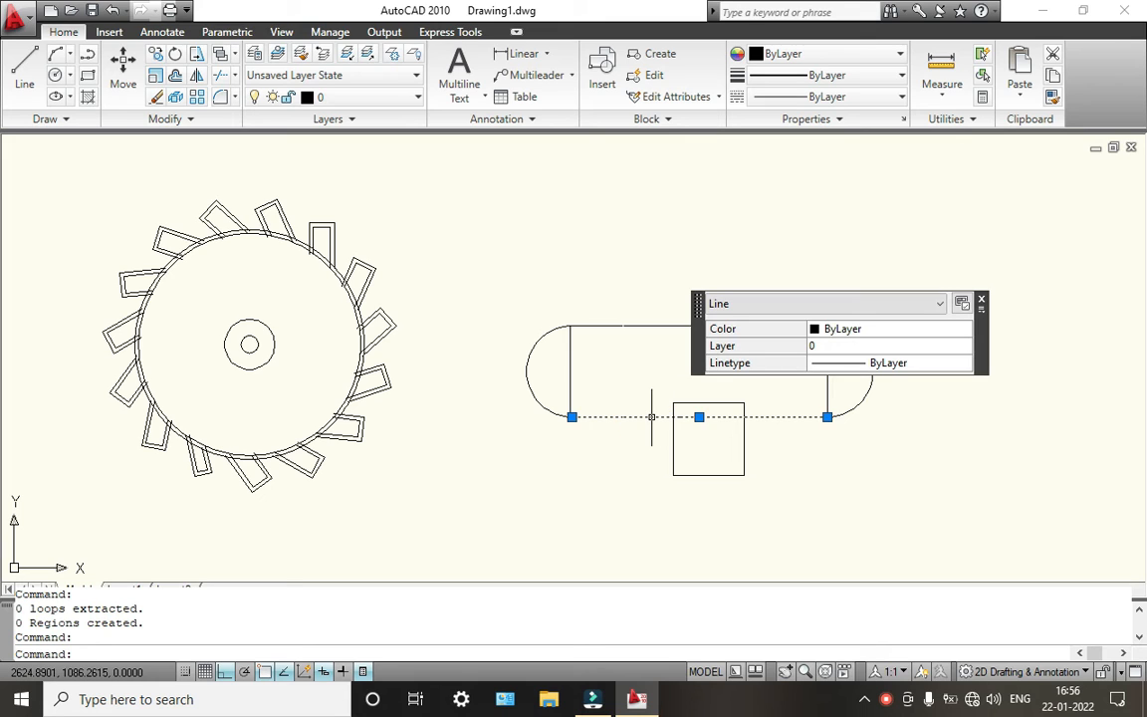
pyautogui.press('Escape')
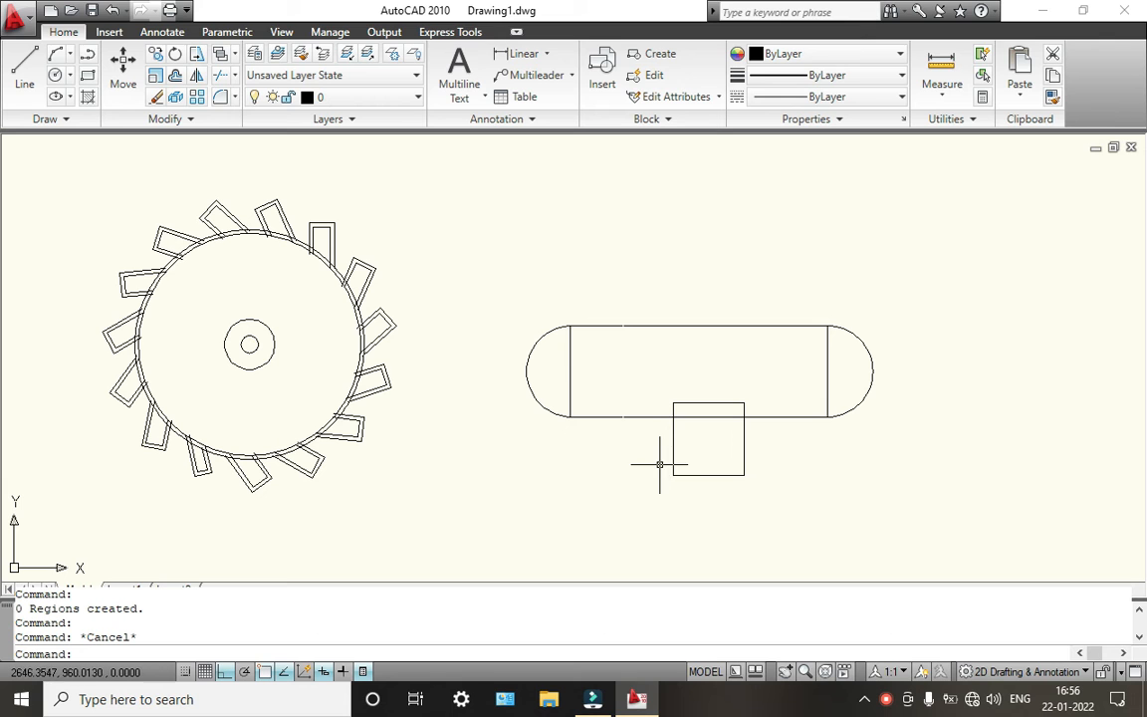
# Step: Trim the slot's lower line inside the small rectangle and try to trim the rectangle's own edges below the slot
pyautogui.press('Return')
pyautogui.press('Return')
pyautogui.scroll(3, 699, 427)
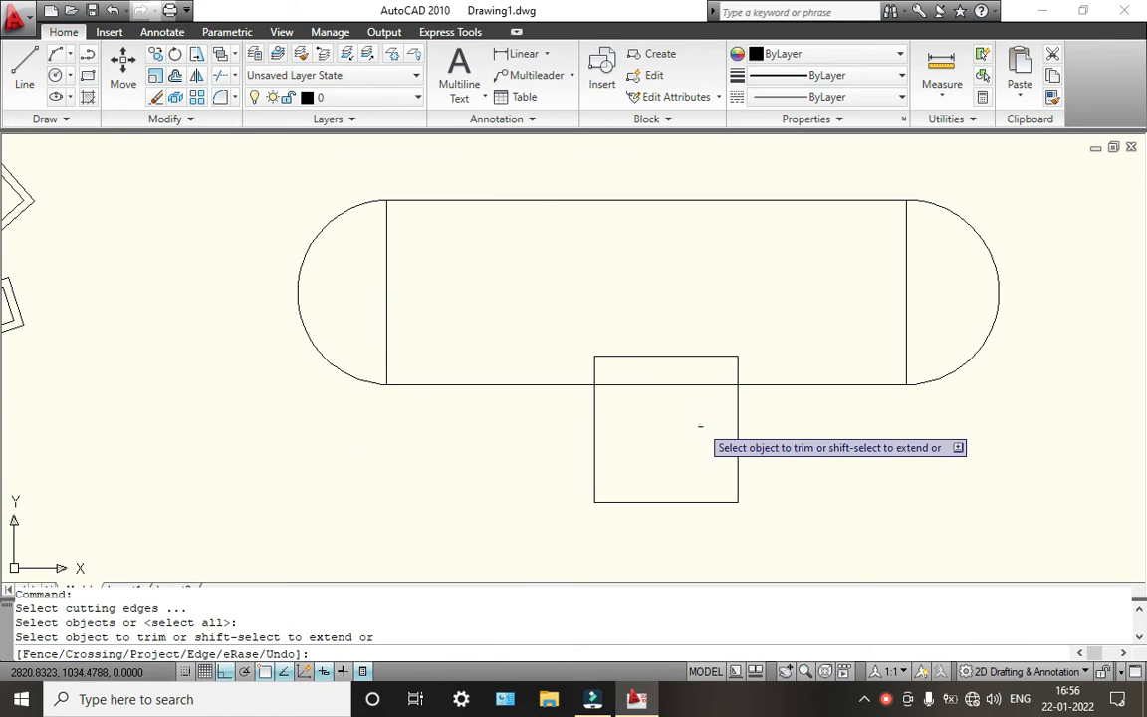
pyautogui.click(700, 425)
pyautogui.click(659, 380)
pyautogui.click(786, 474)
pyautogui.click(515, 440)
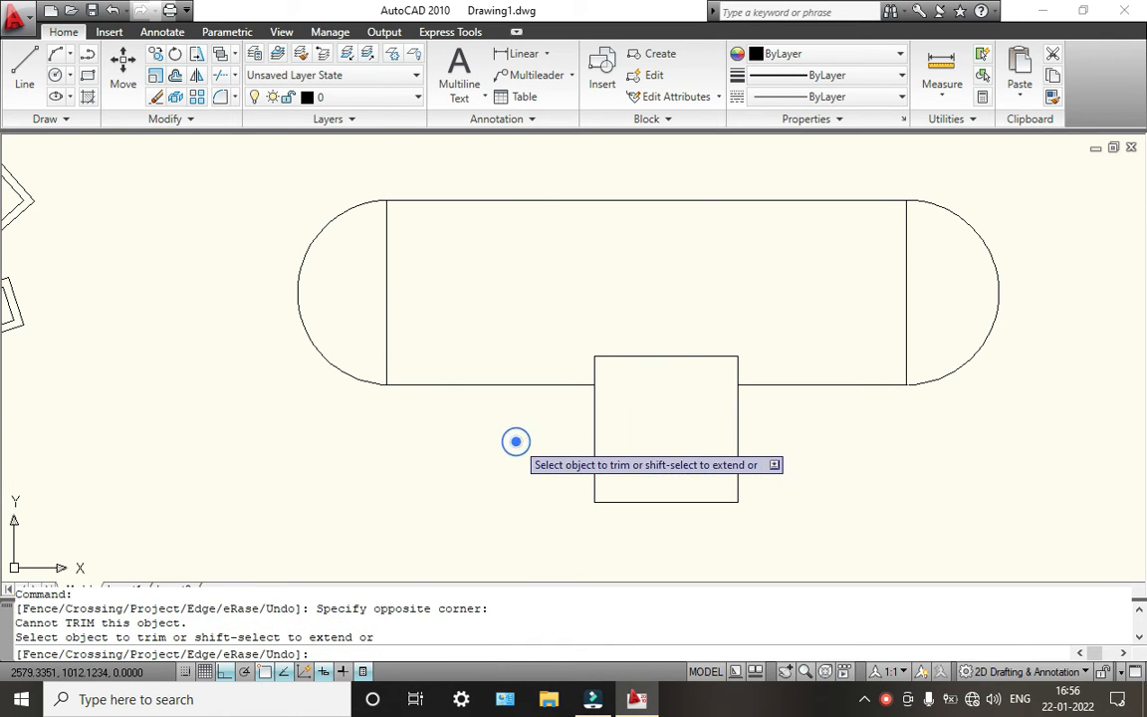
pyautogui.click(587, 441)
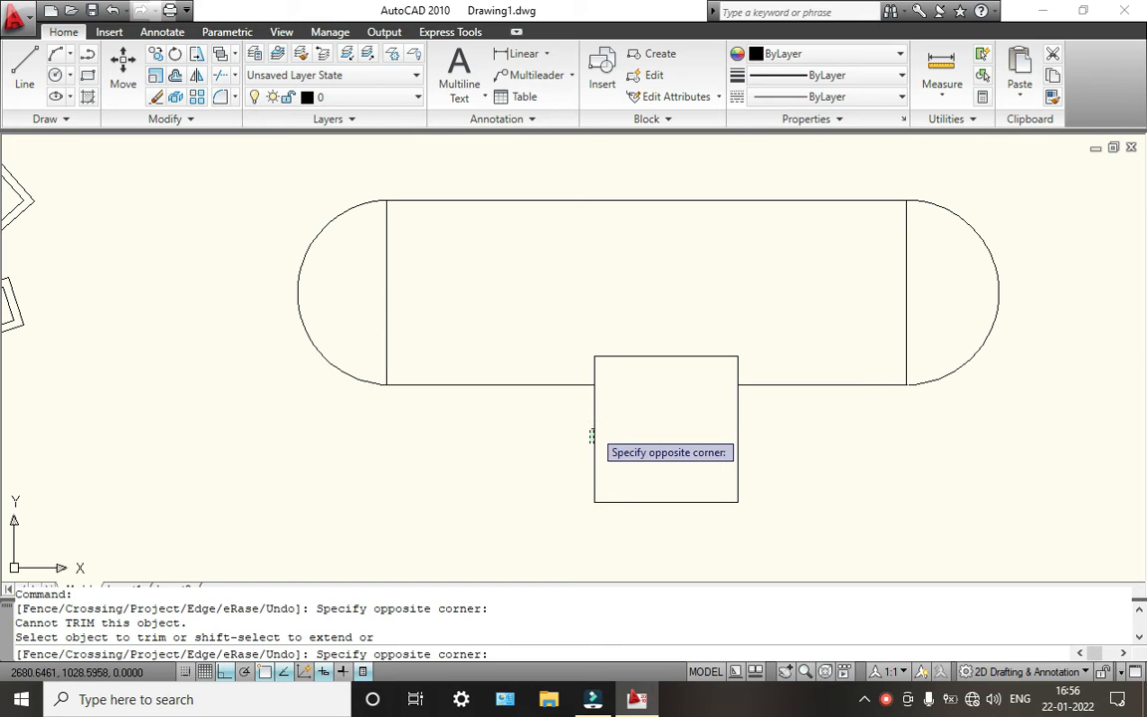
pyautogui.click(593, 427)
pyautogui.click(594, 427)
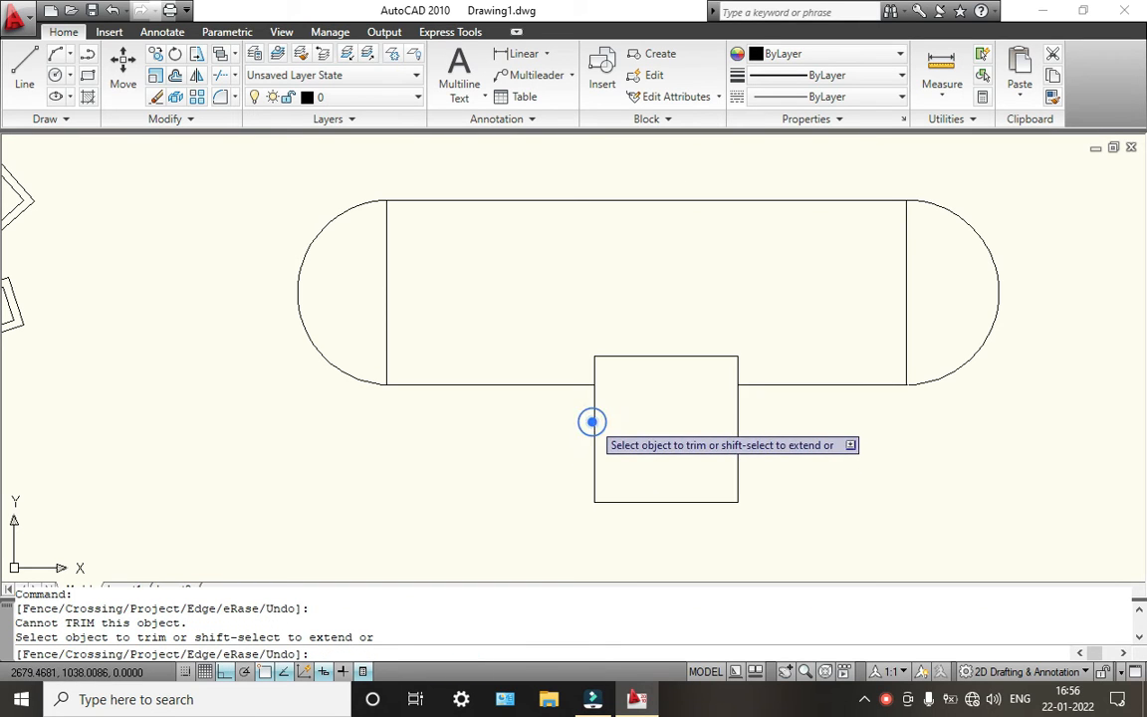
pyautogui.press('Escape')
# Step: Erase the small rectangular region and undo all edits back to the plain round-ended slot
pyautogui.click(647, 355)
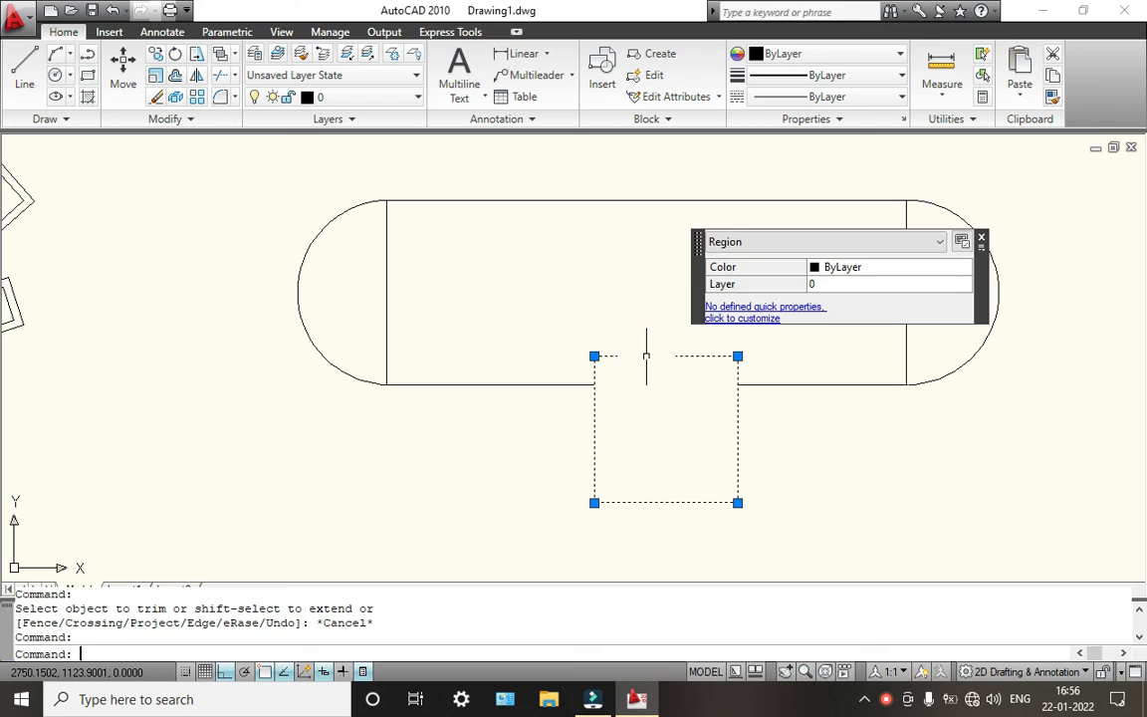
pyautogui.press('Delete')
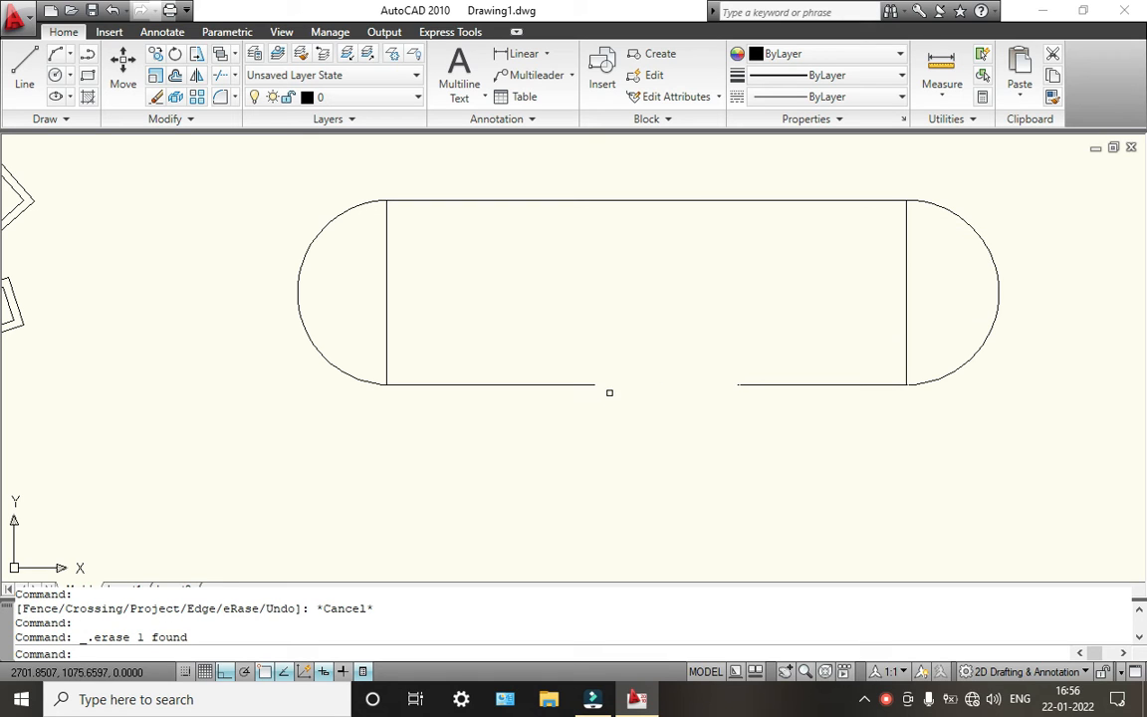
pyautogui.hotkey('ctrl', 'z')
pyautogui.hotkey('ctrl', 'z')
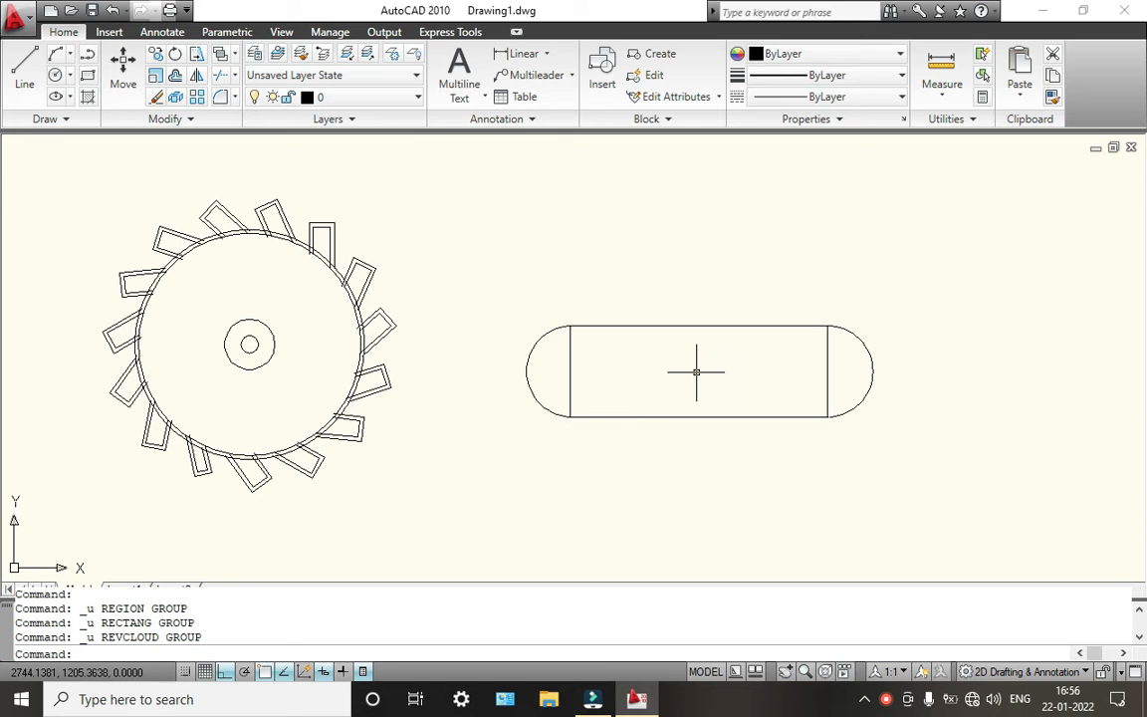
# Step: Draw a circle about 38 units in radius on the slot's horizontal centreline, near the left end of its straight section
pyautogui.scroll(2, 644, 371)
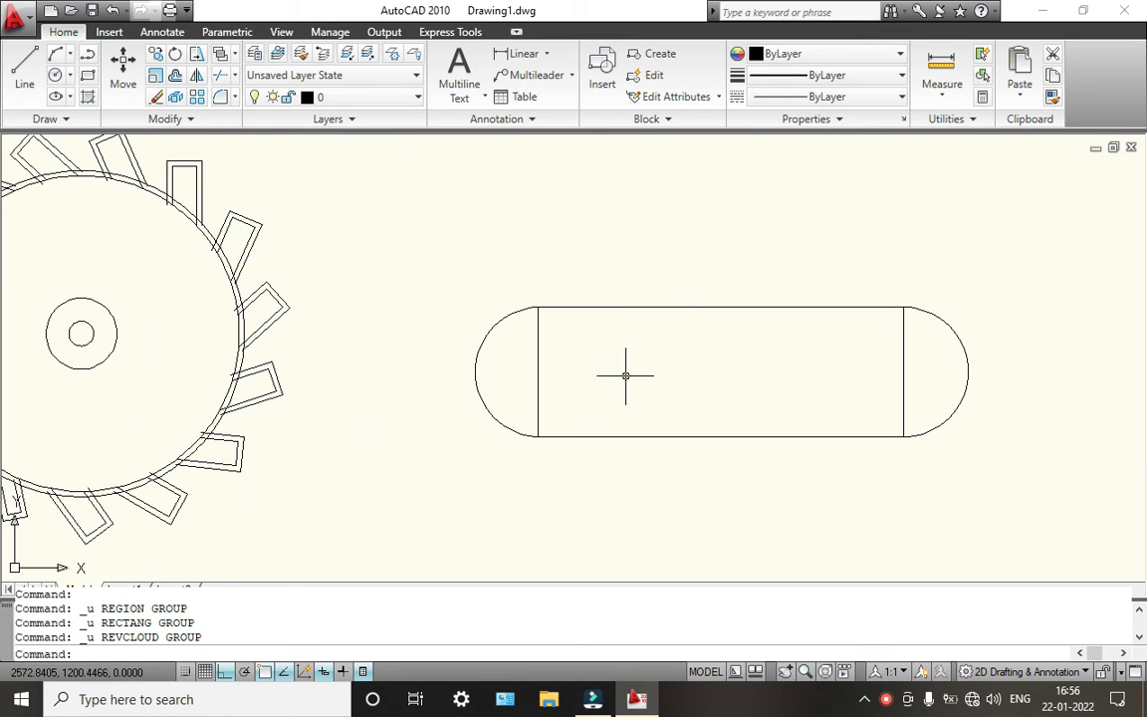
pyautogui.scroll(-2, 626, 375)
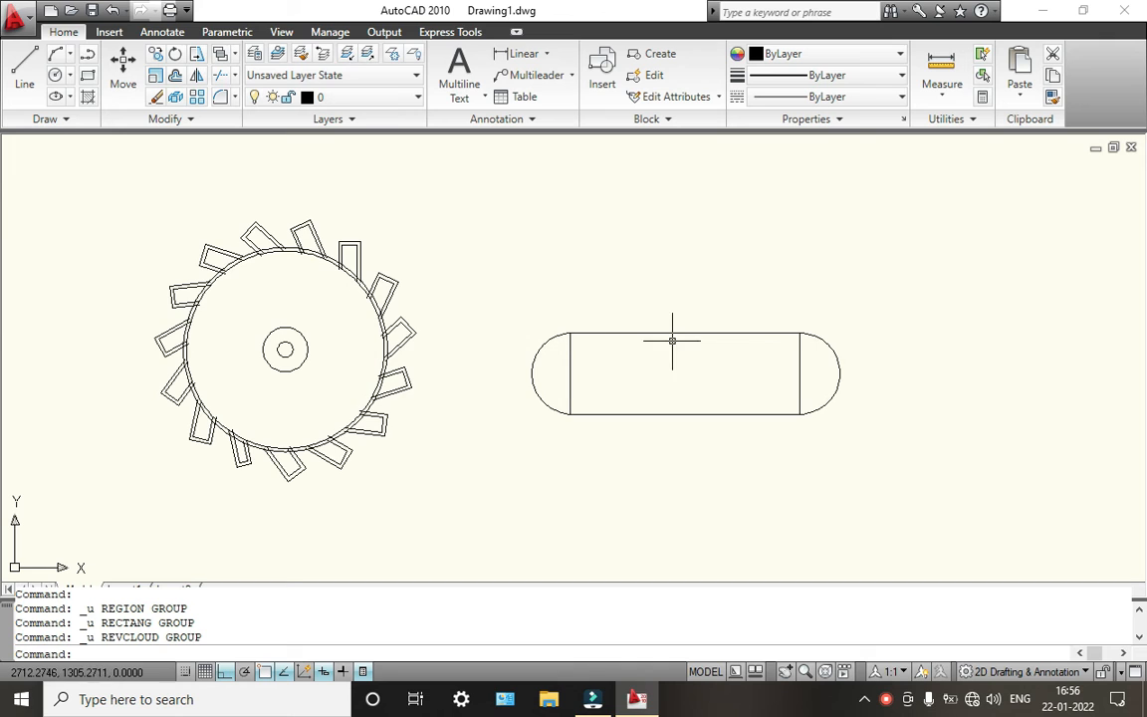
pyautogui.scroll(3, 533, 348)
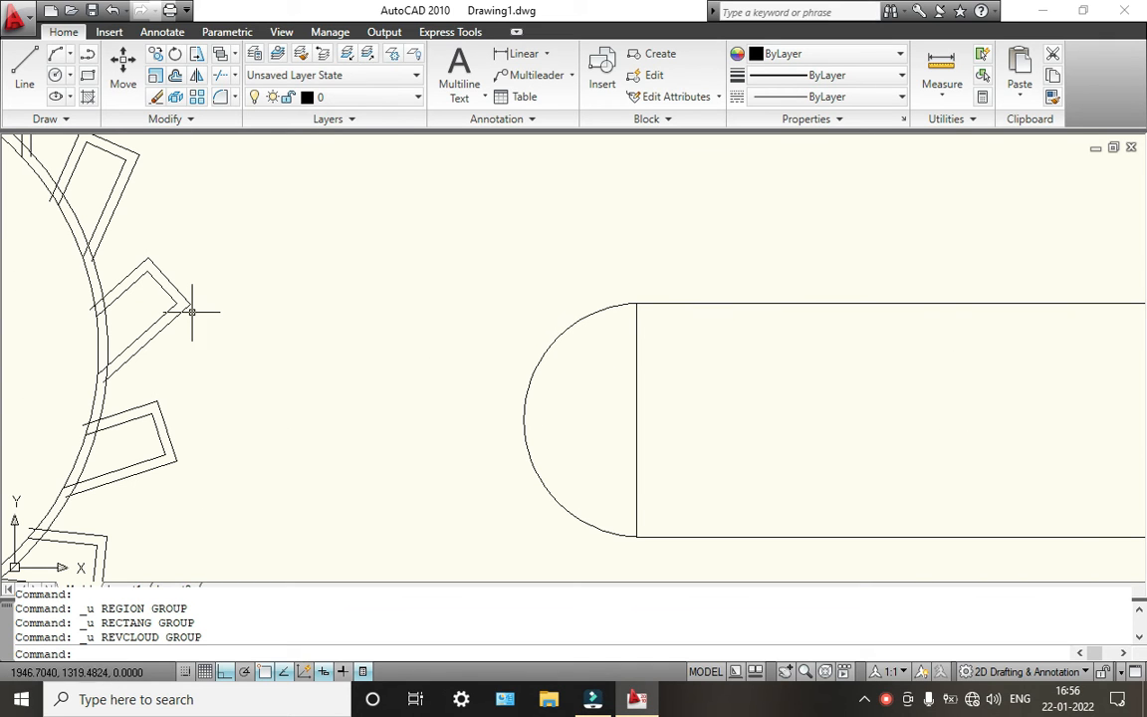
pyautogui.scroll(-3, 192, 312)
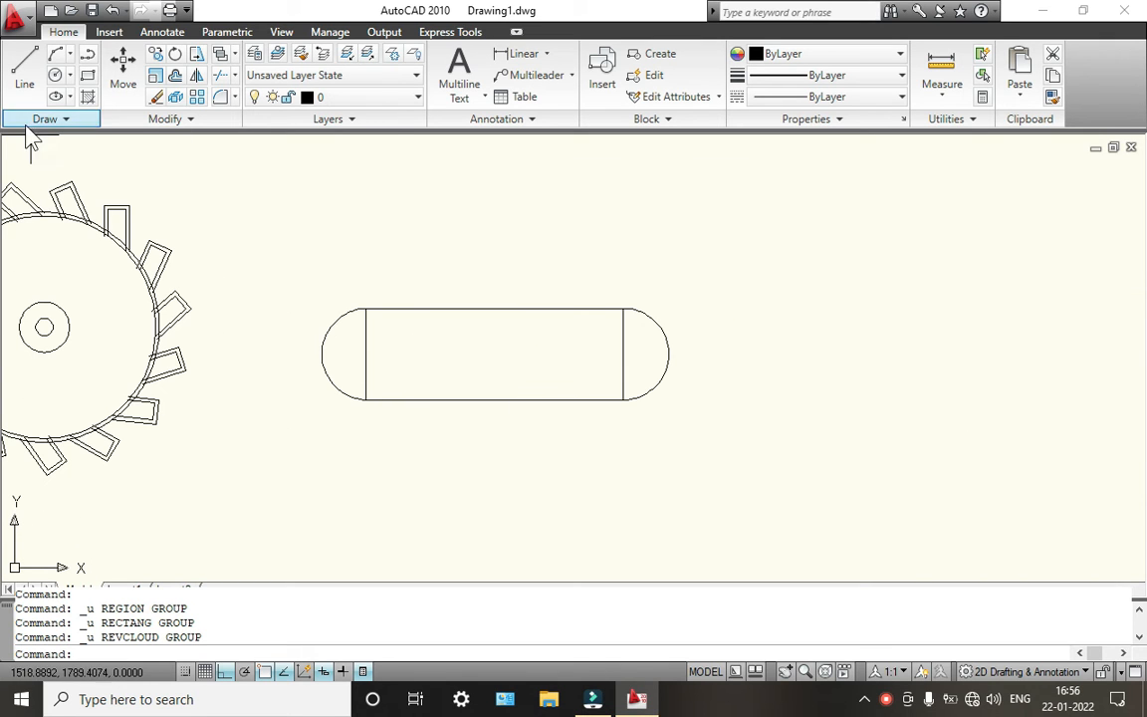
pyautogui.click(55, 75)
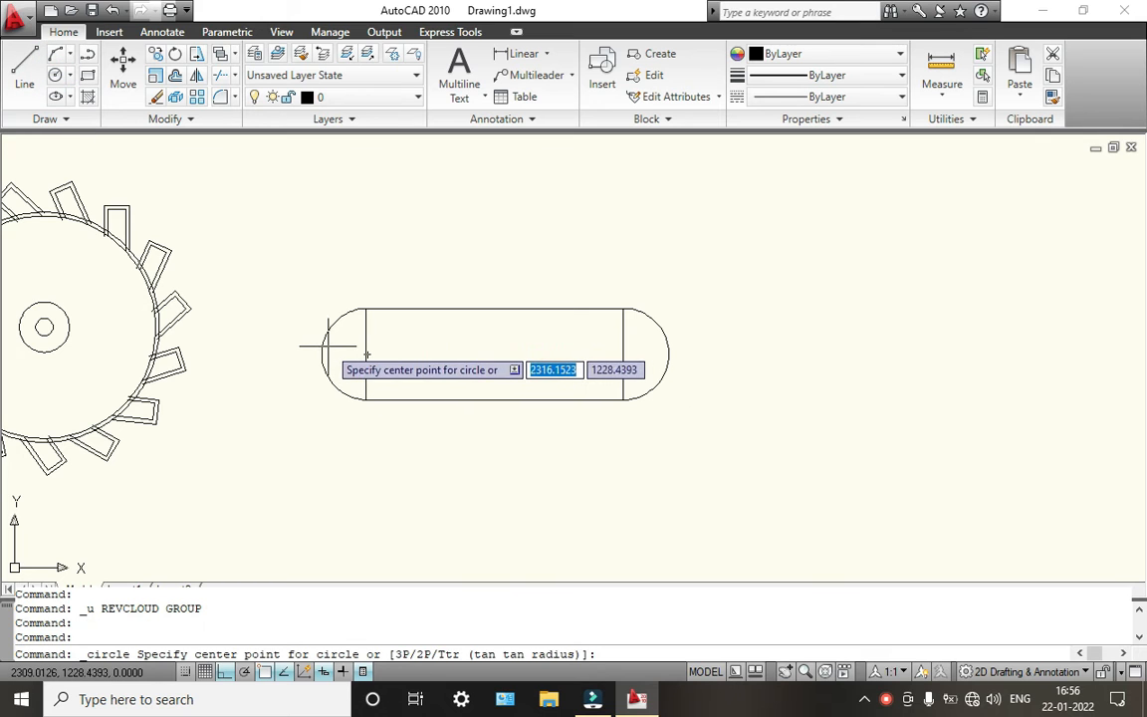
pyautogui.click(413, 354)
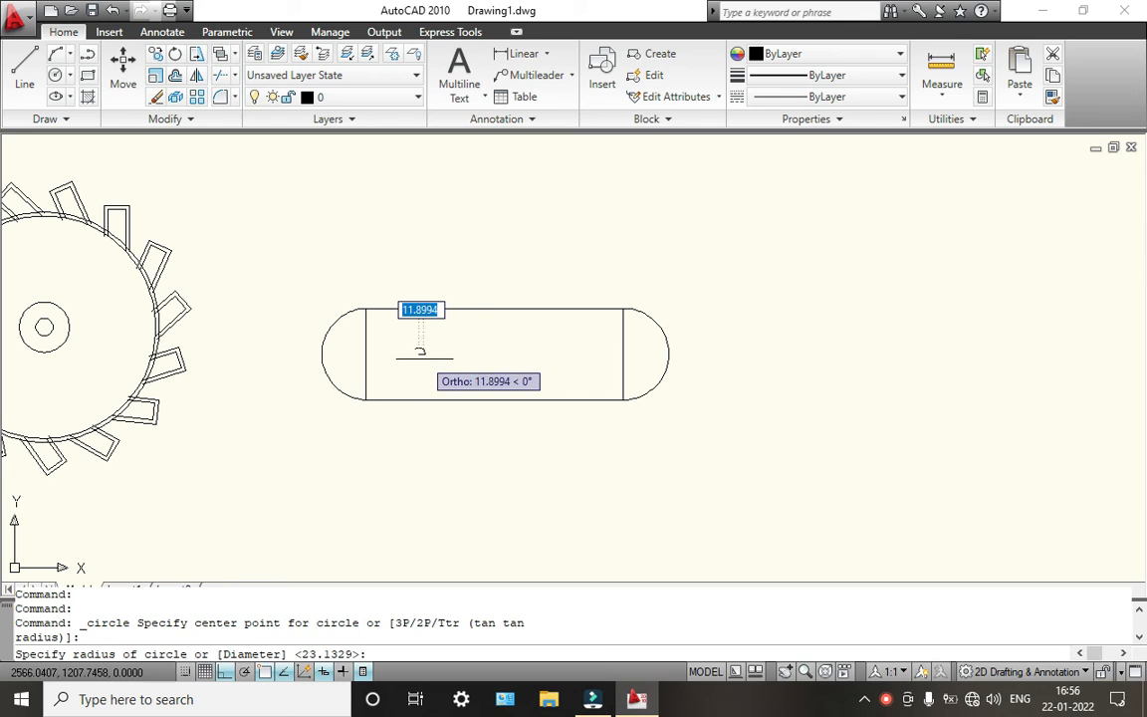
pyautogui.click(432, 362)
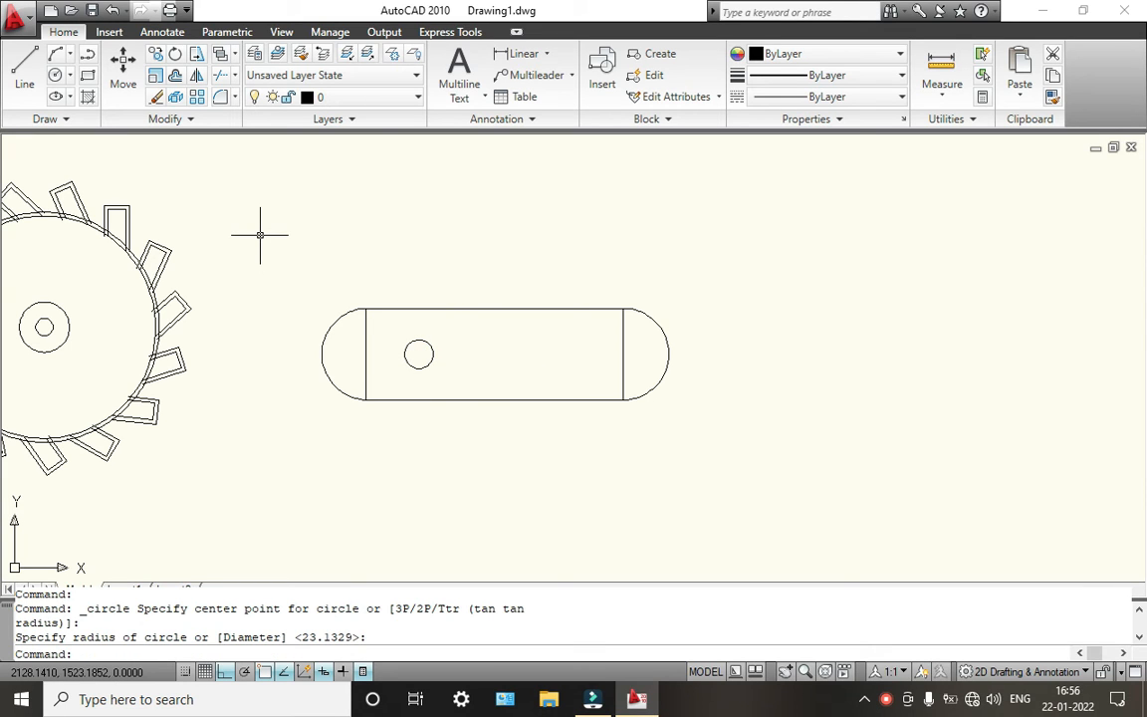
# Step: Draw two more circles along the slot's horizontal centreline to the right of the first, the middle one about 36 units in radius
pyautogui.press('Return')
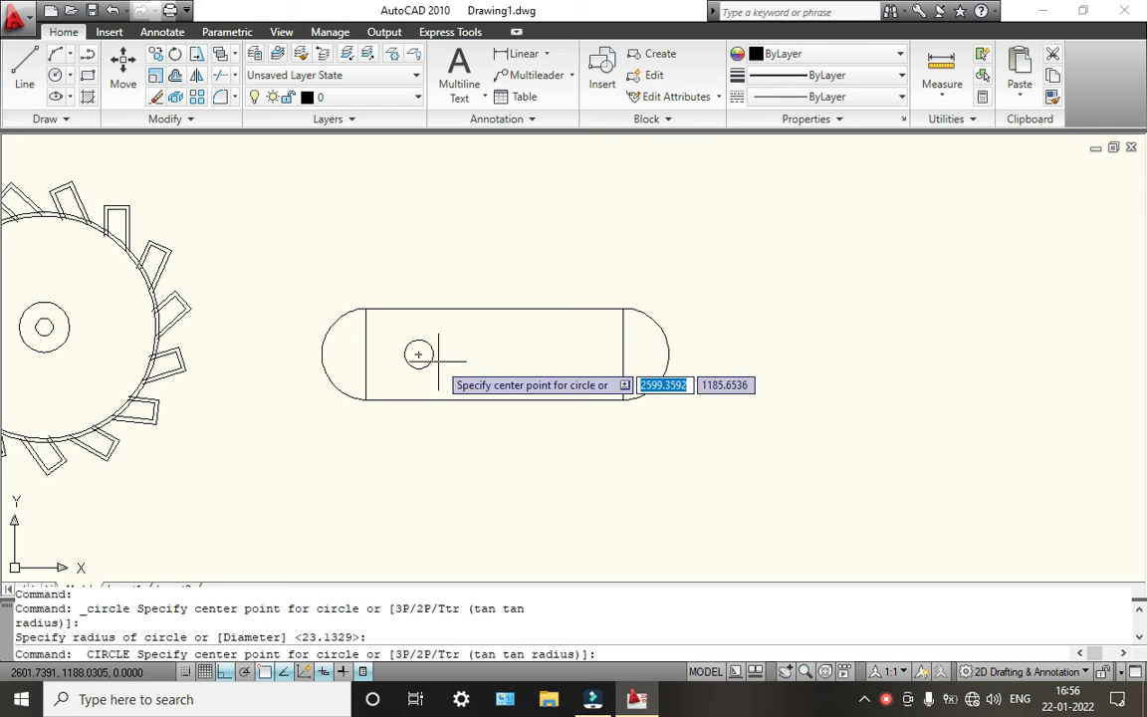
pyautogui.click(486, 355)
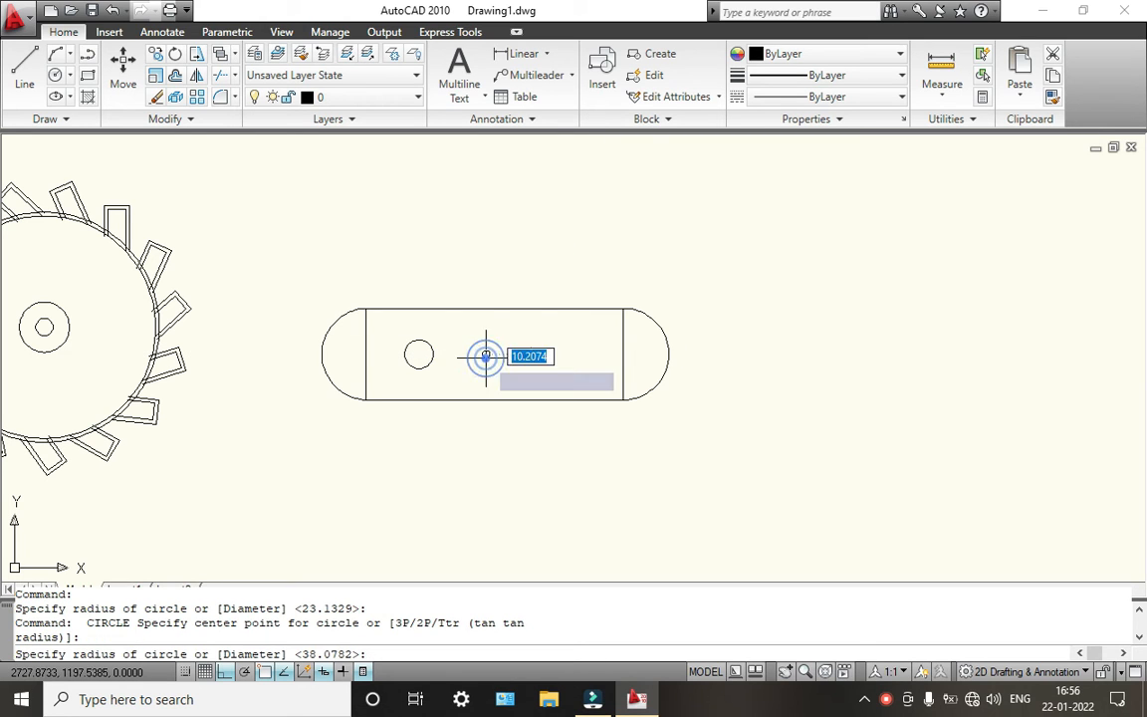
pyautogui.click(500, 355)
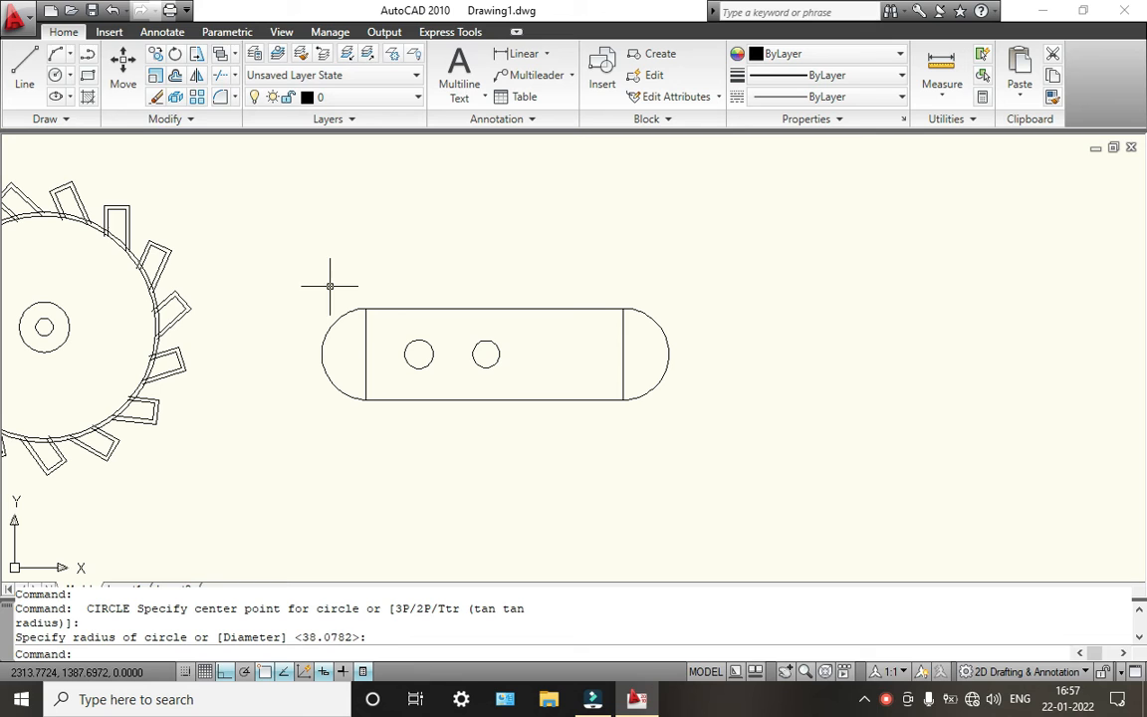
pyautogui.click(60, 76)
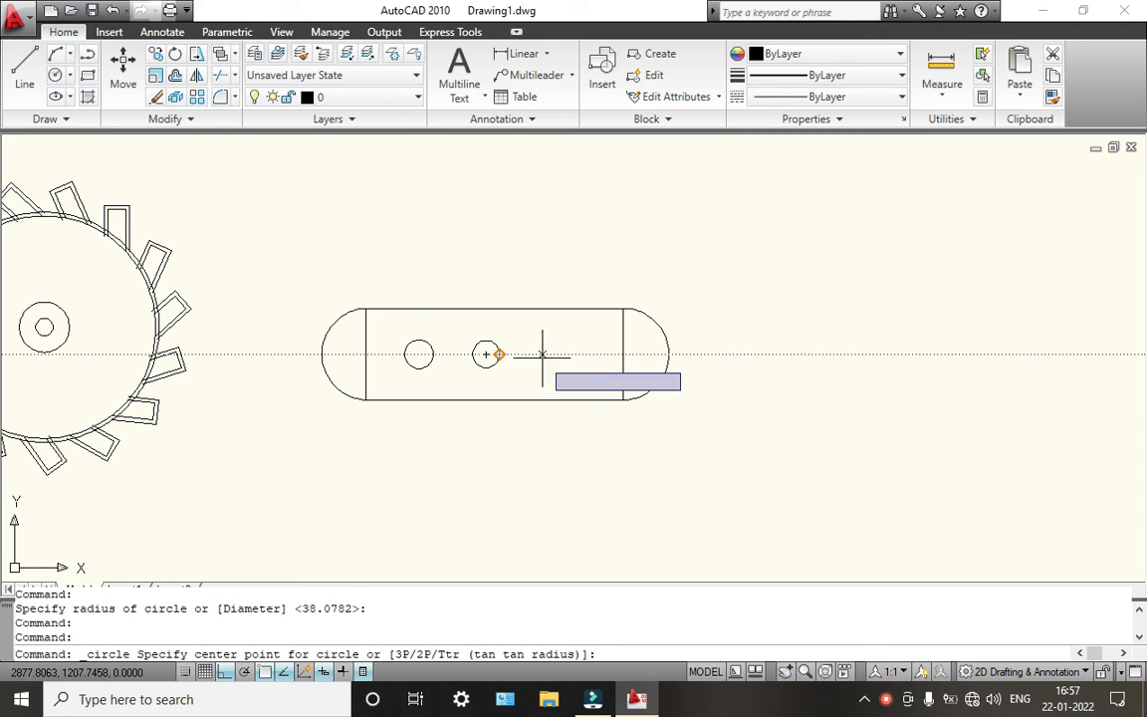
pyautogui.click(560, 353)
pyautogui.press('Return')
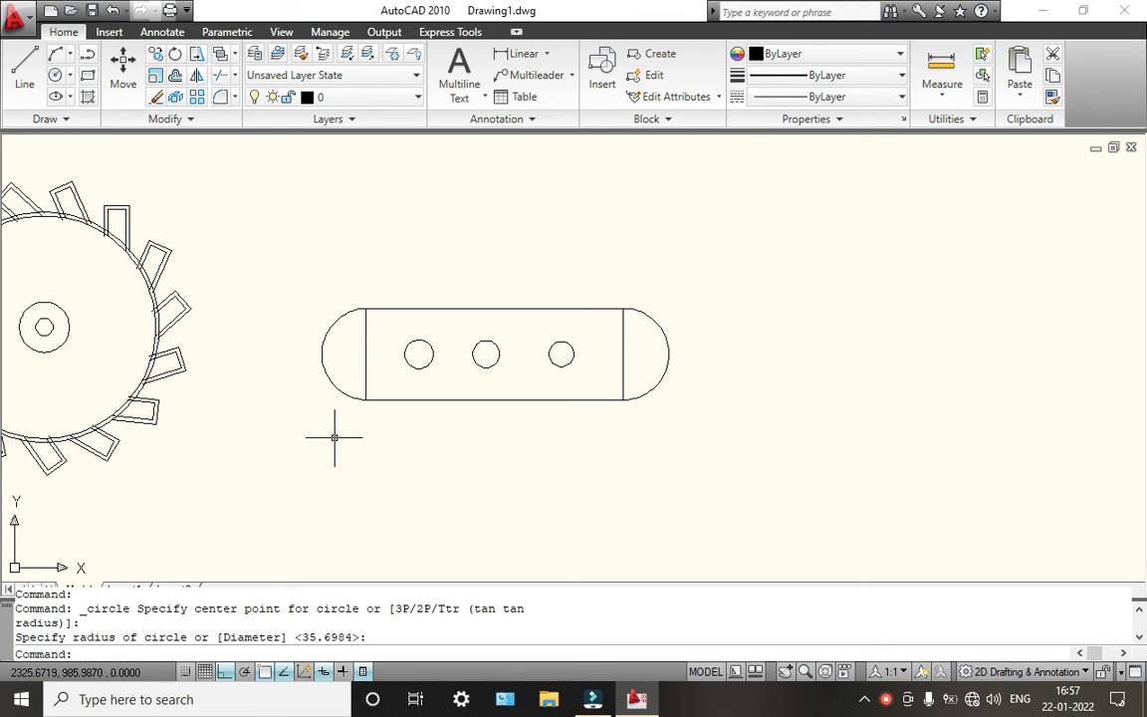
# Step: Offset the left circle inside the slot by 20 units, once inward and once outward
pyautogui.scroll(4, 418, 354)
pyautogui.scroll(-7, 398, 351)
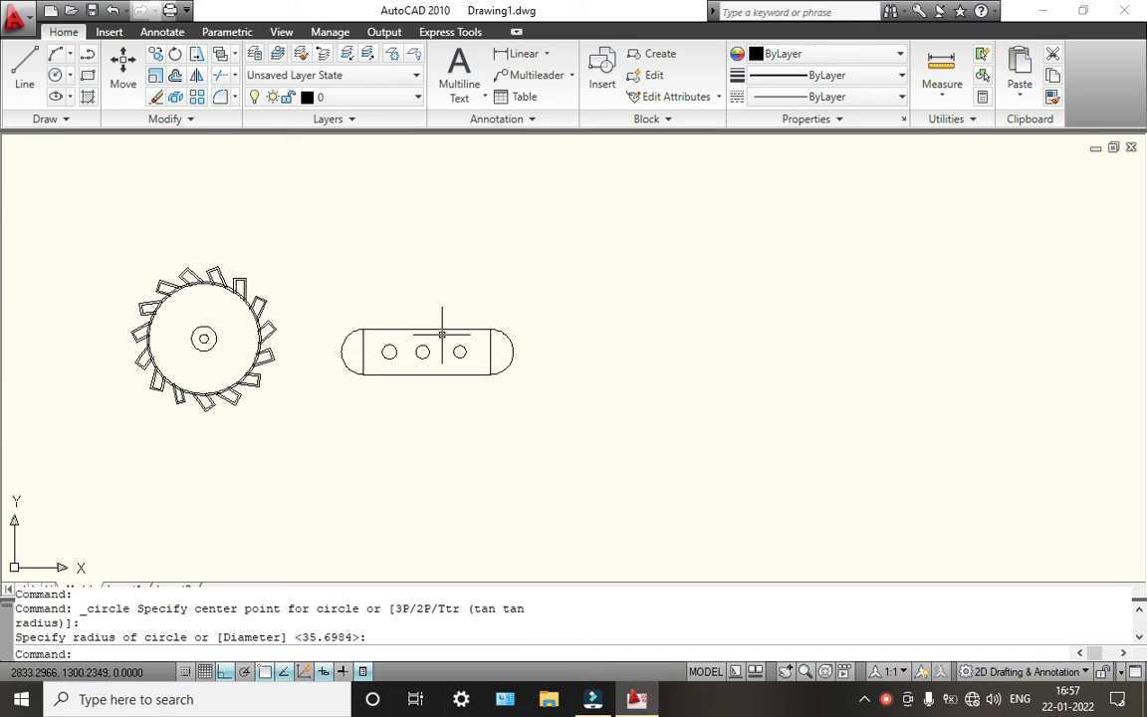
pyautogui.scroll(3, 442, 335)
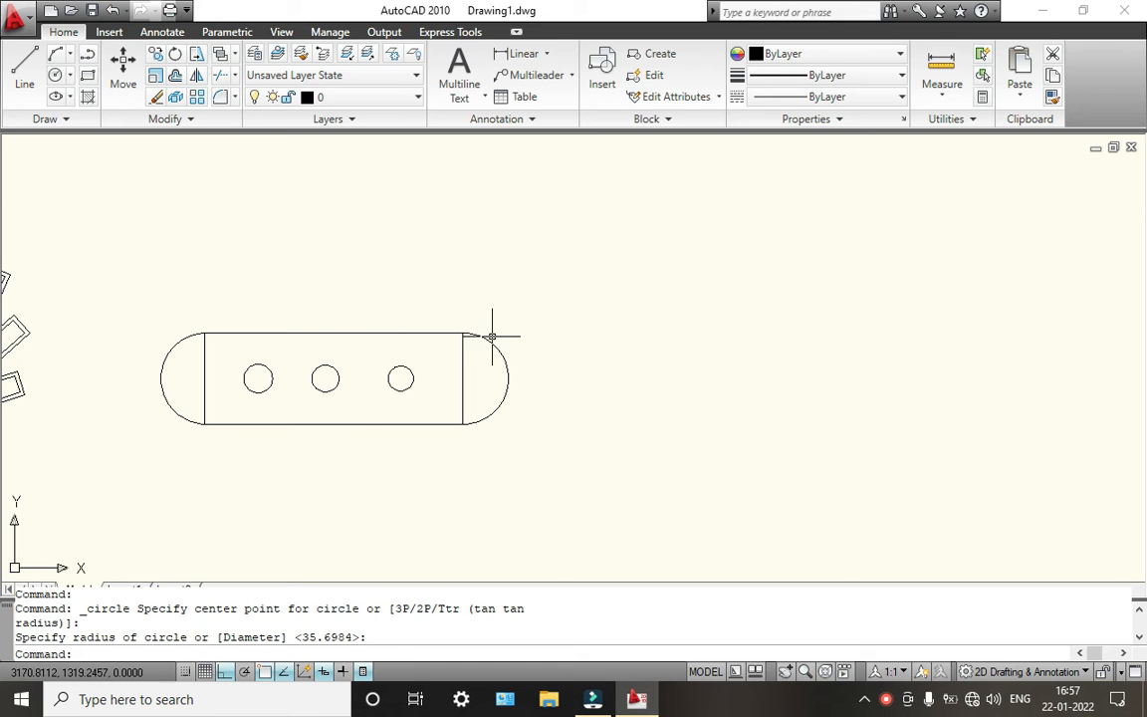
pyautogui.scroll(3, 491, 337)
pyautogui.scroll(-3, 454, 404)
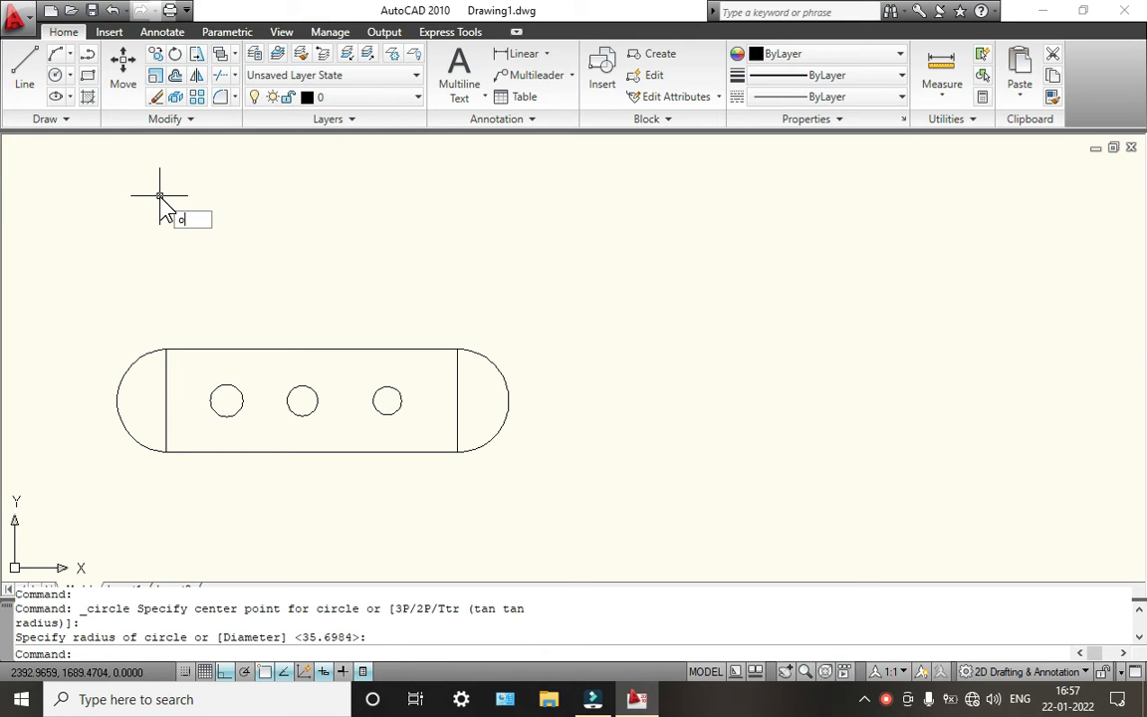
pyautogui.press('Return')
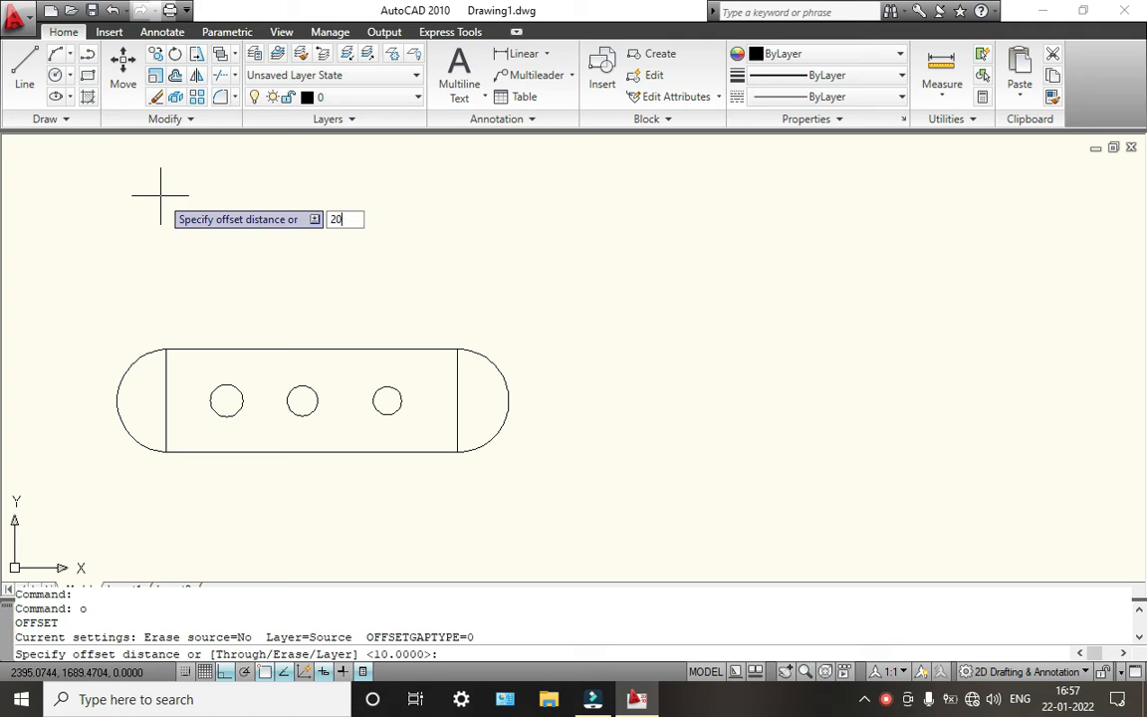
pyautogui.write('20')
pyautogui.press('Return')
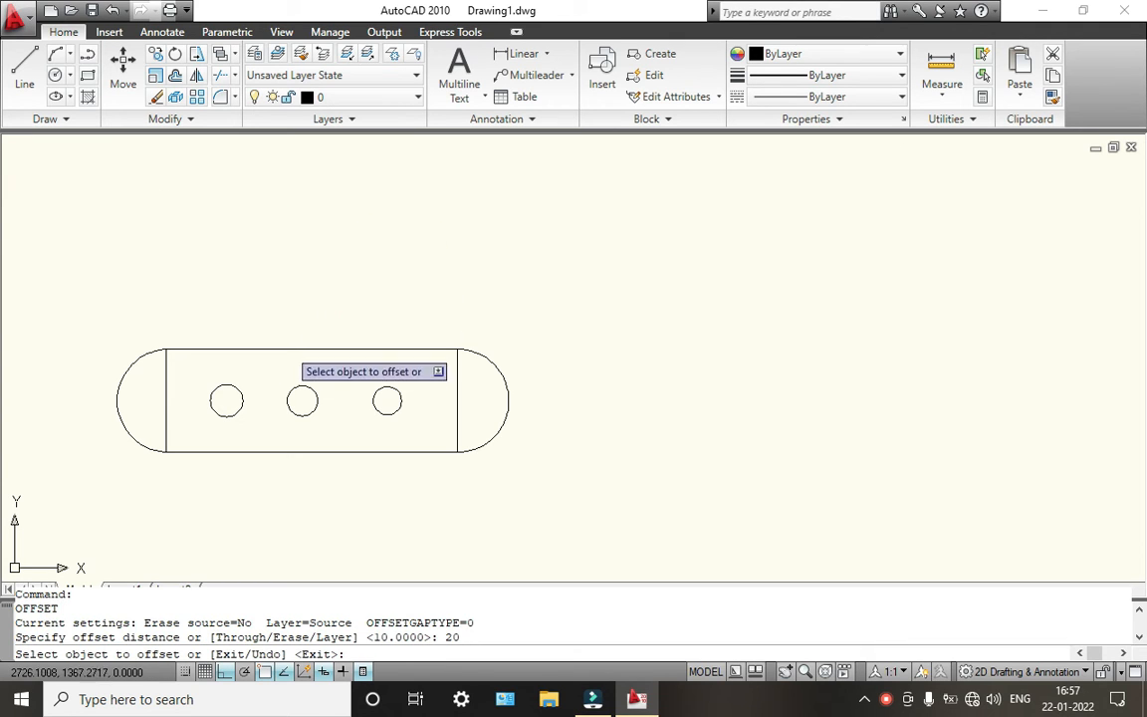
pyautogui.click(237, 389)
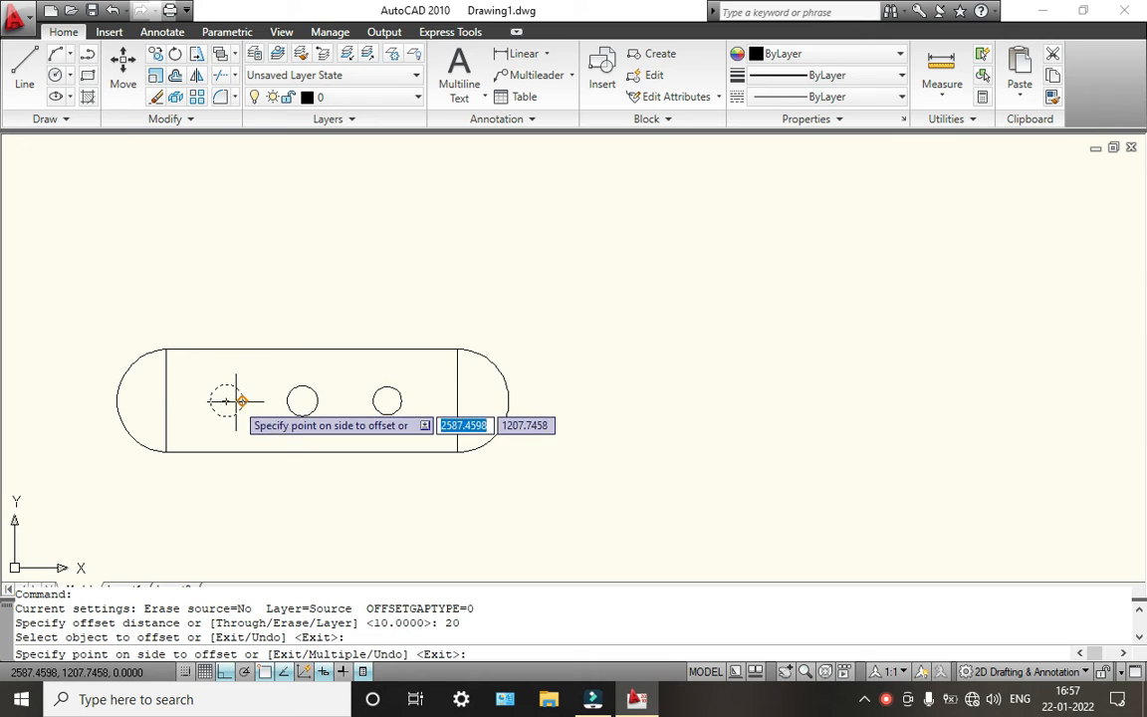
pyautogui.scroll(5, 234, 400)
pyautogui.click(228, 376)
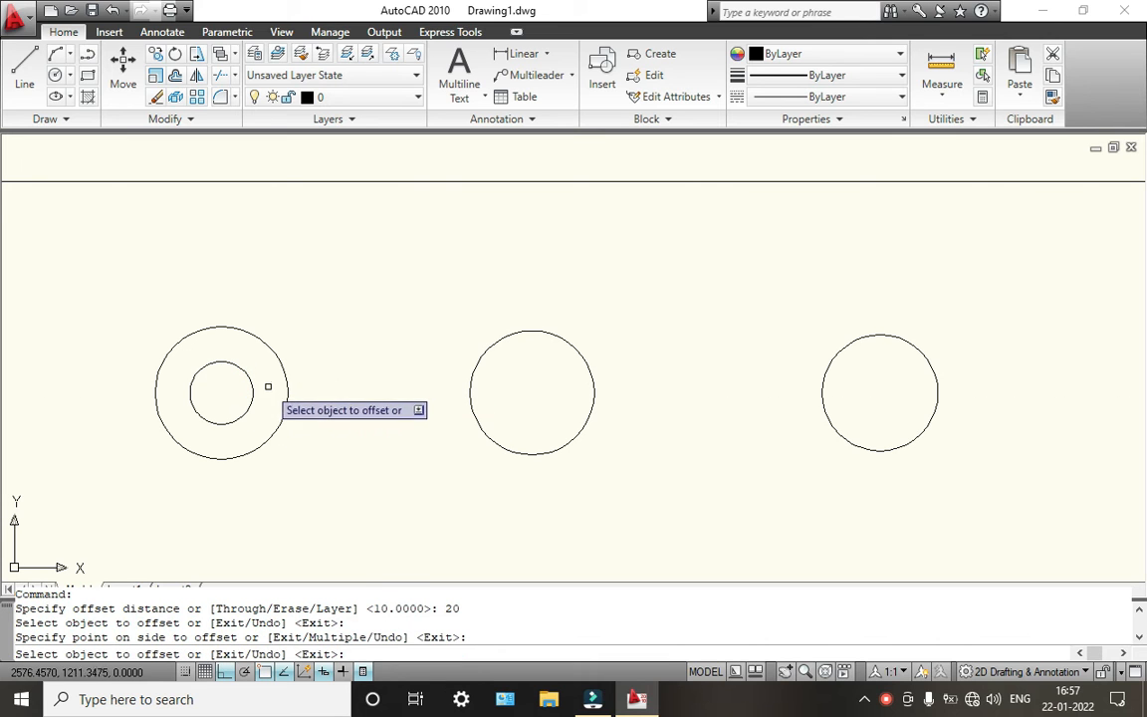
pyautogui.click(280, 355)
pyautogui.click(283, 349)
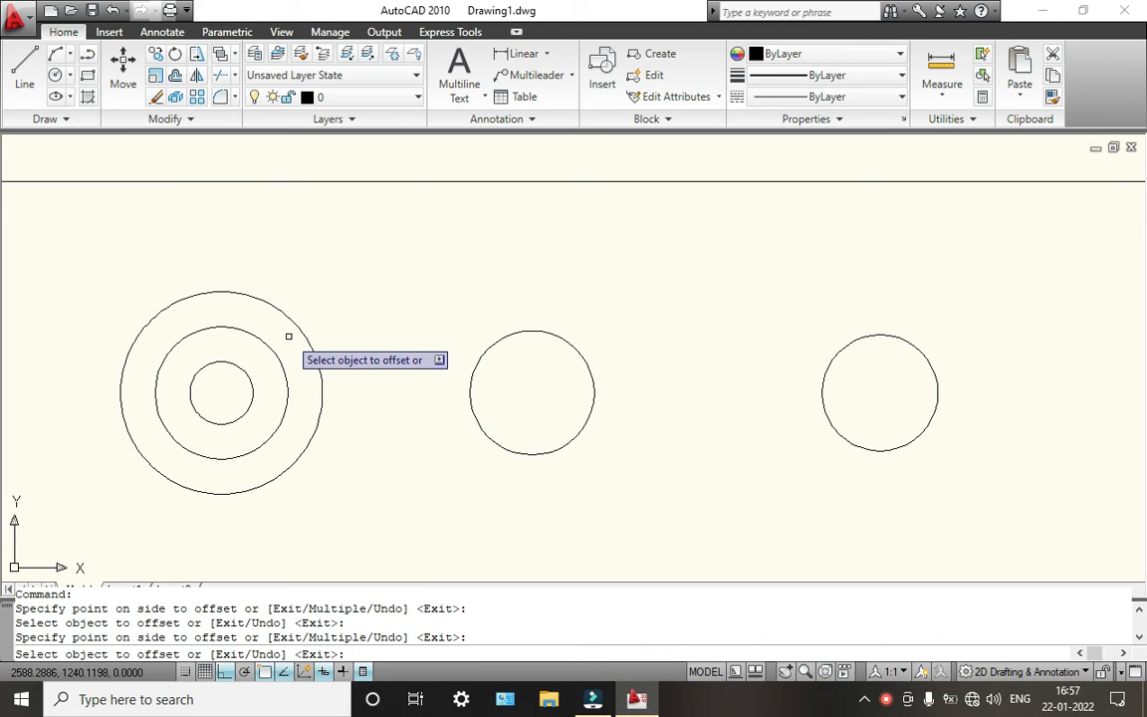
# Step: Offset the slot's middle and right circles 20 units outward
pyautogui.scroll(-2, 307, 359)
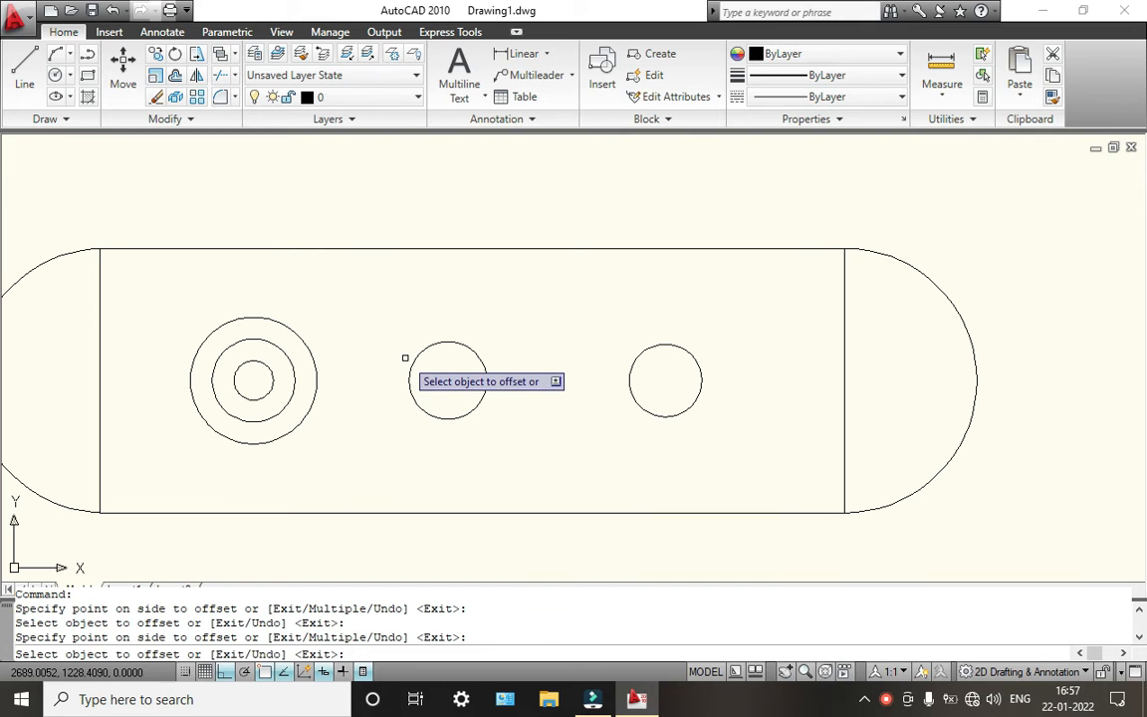
pyautogui.click(417, 362)
pyautogui.click(412, 361)
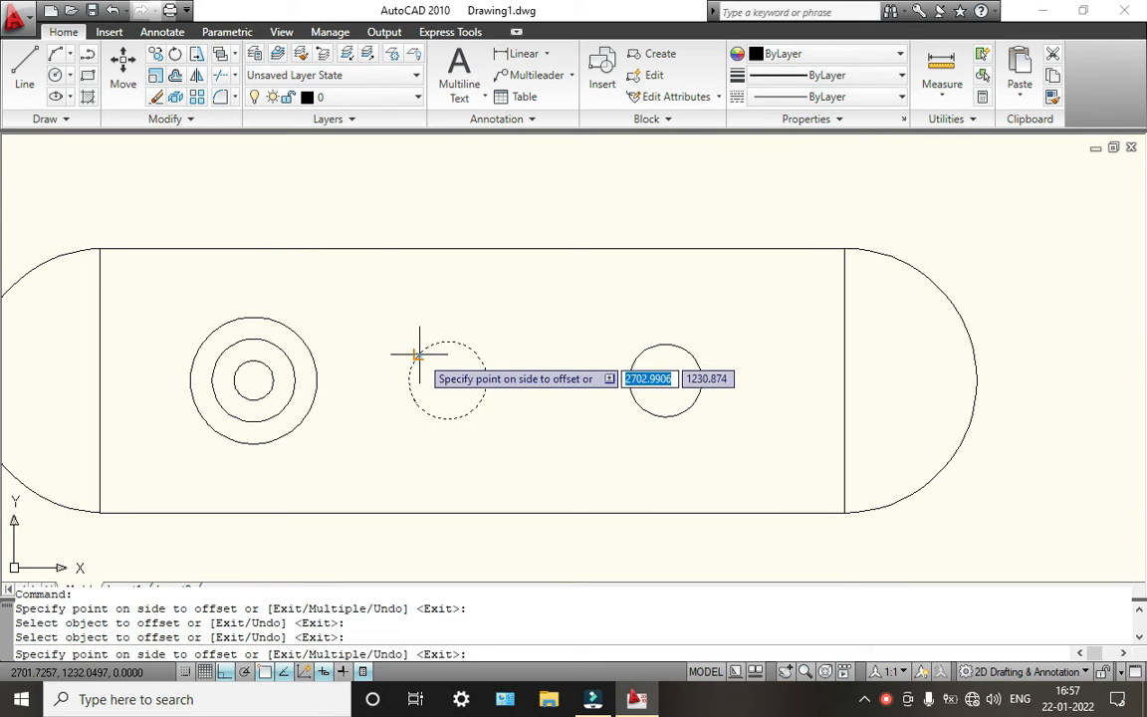
pyautogui.click(403, 324)
pyautogui.click(662, 362)
pyautogui.click(647, 350)
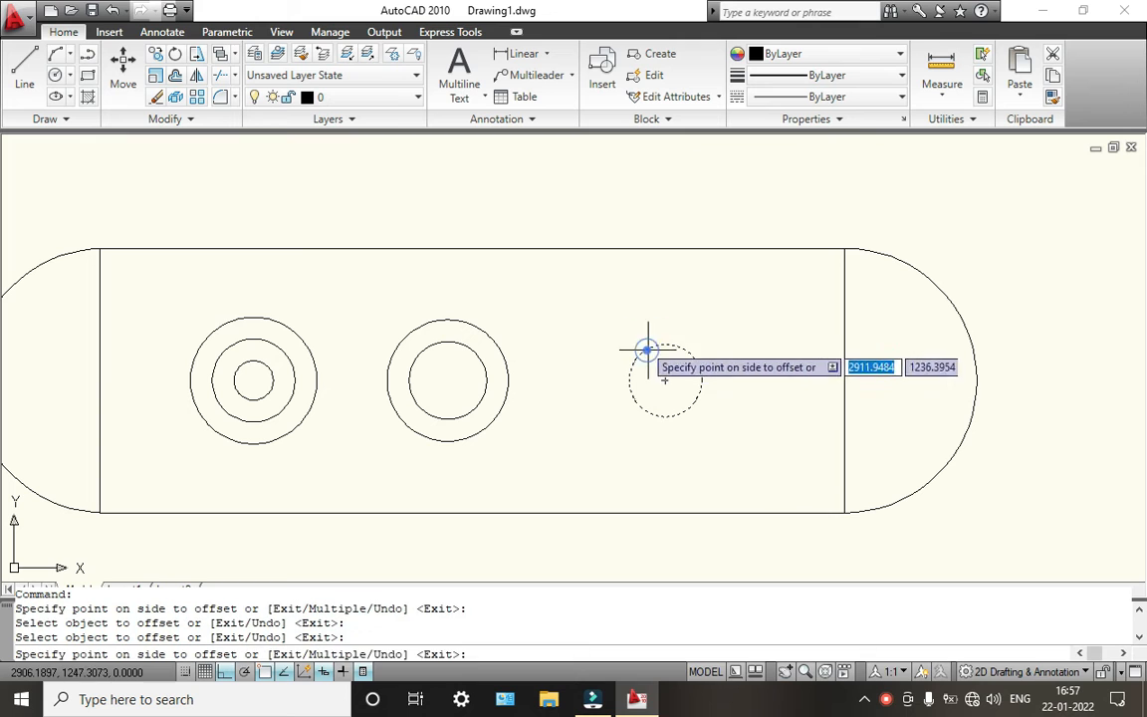
pyautogui.click(632, 325)
pyautogui.press('Escape')
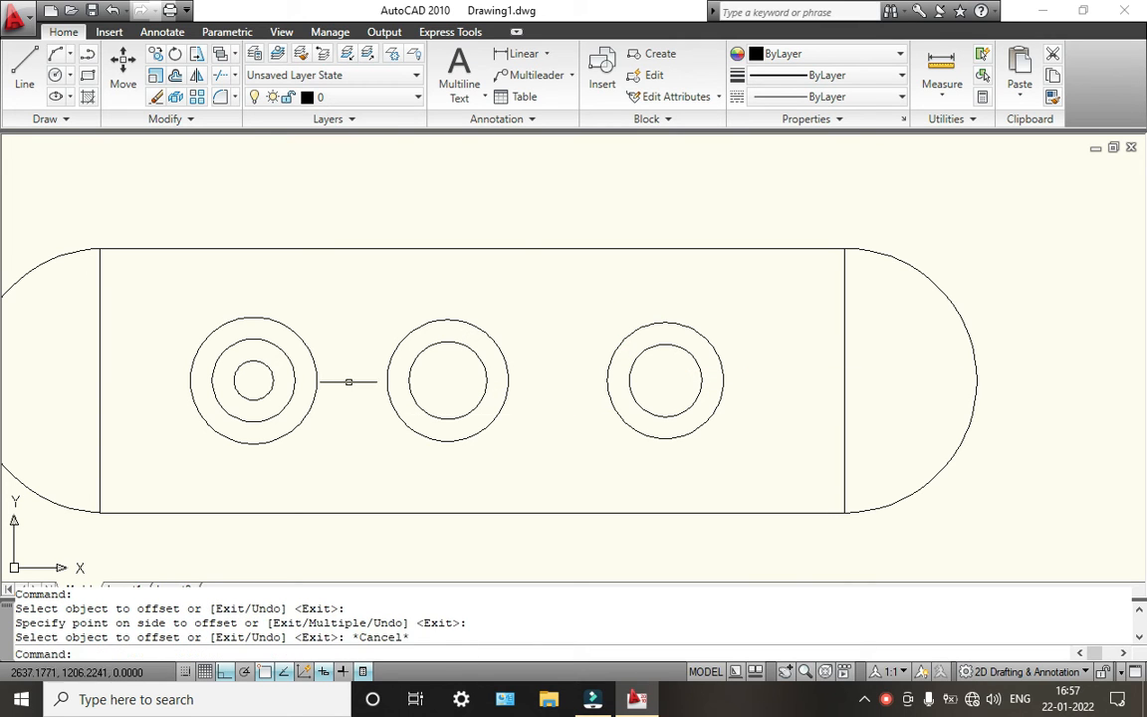
# Step: Erase the innermost circle of the slot's left concentric group
pyautogui.click(268, 375)
pyautogui.press('Delete')
pyautogui.scroll(-5, 305, 404)
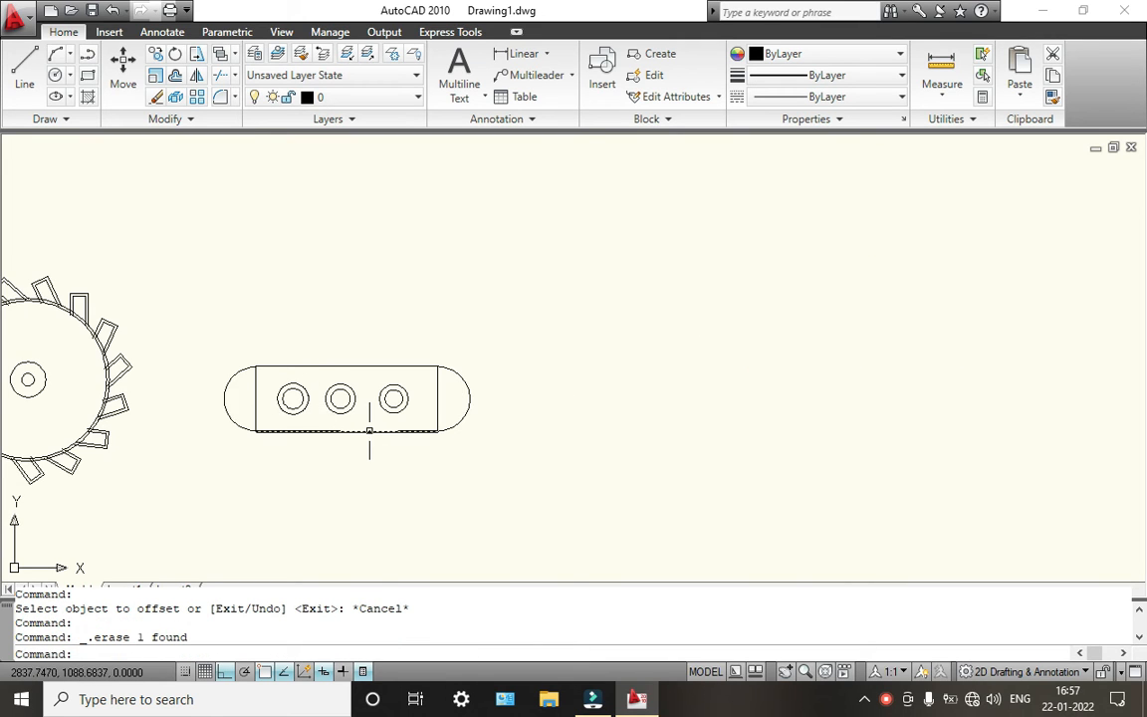
# Step: Draw an upright rectangle about 122 units wide in the empty area above and between the toothed wheel and the slot
pyautogui.scroll(2, 370, 431)
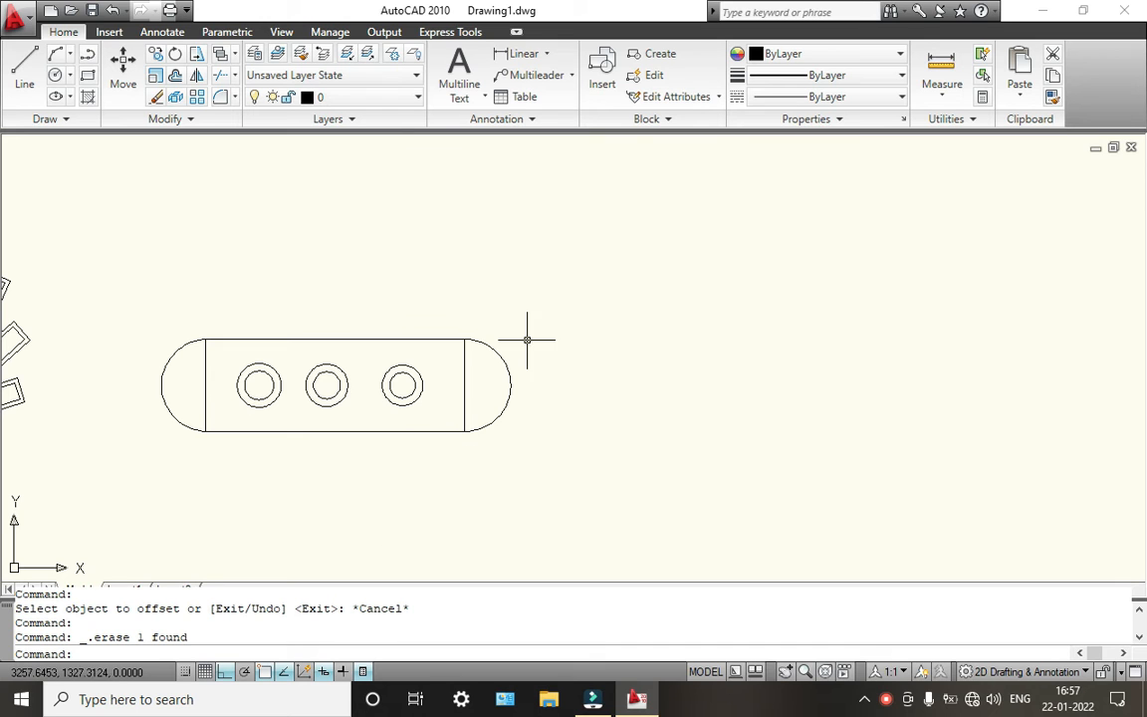
pyautogui.scroll(-4, 416, 353)
pyautogui.scroll(6, 197, 392)
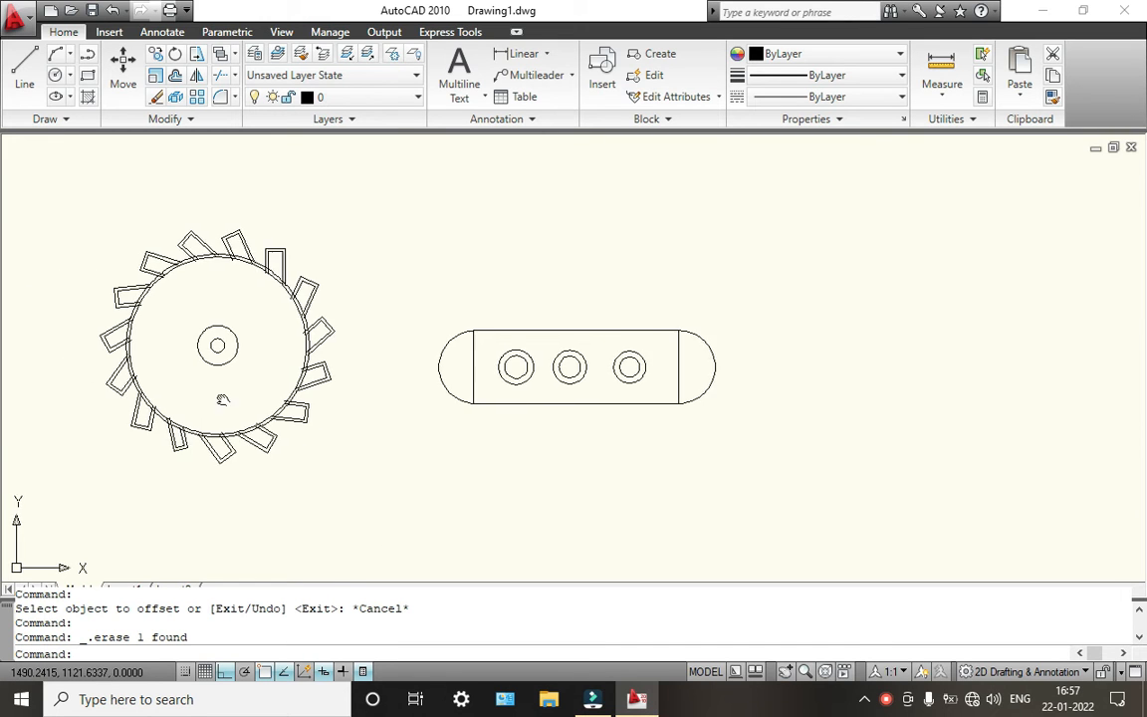
pyautogui.scroll(-4, 181, 355)
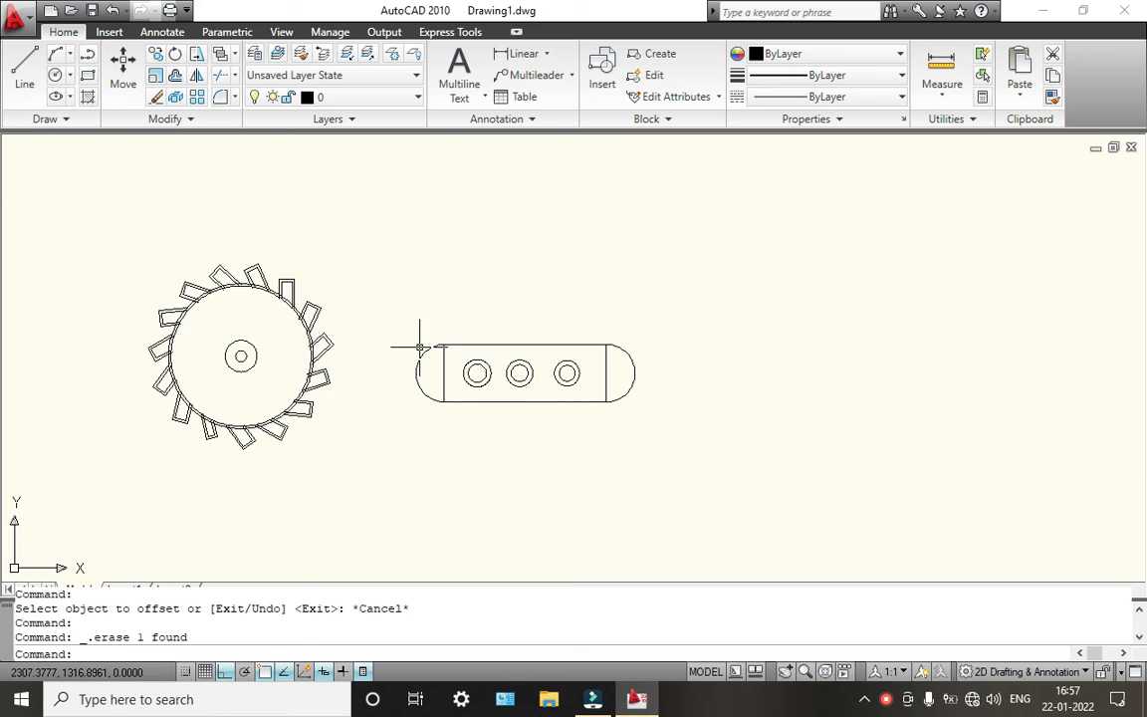
pyautogui.scroll(2, 419, 349)
pyautogui.moveTo(388, 276); pyautogui.dragTo(388, 314, button='middle')
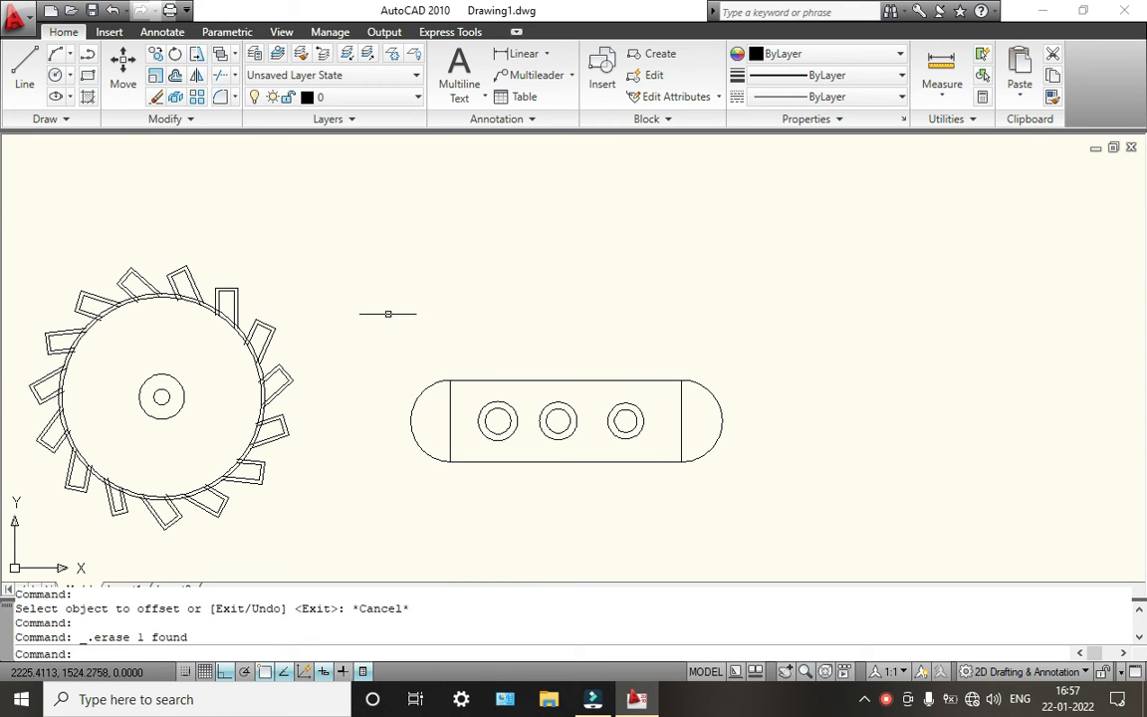
pyautogui.click(88, 78)
pyautogui.click(356, 197)
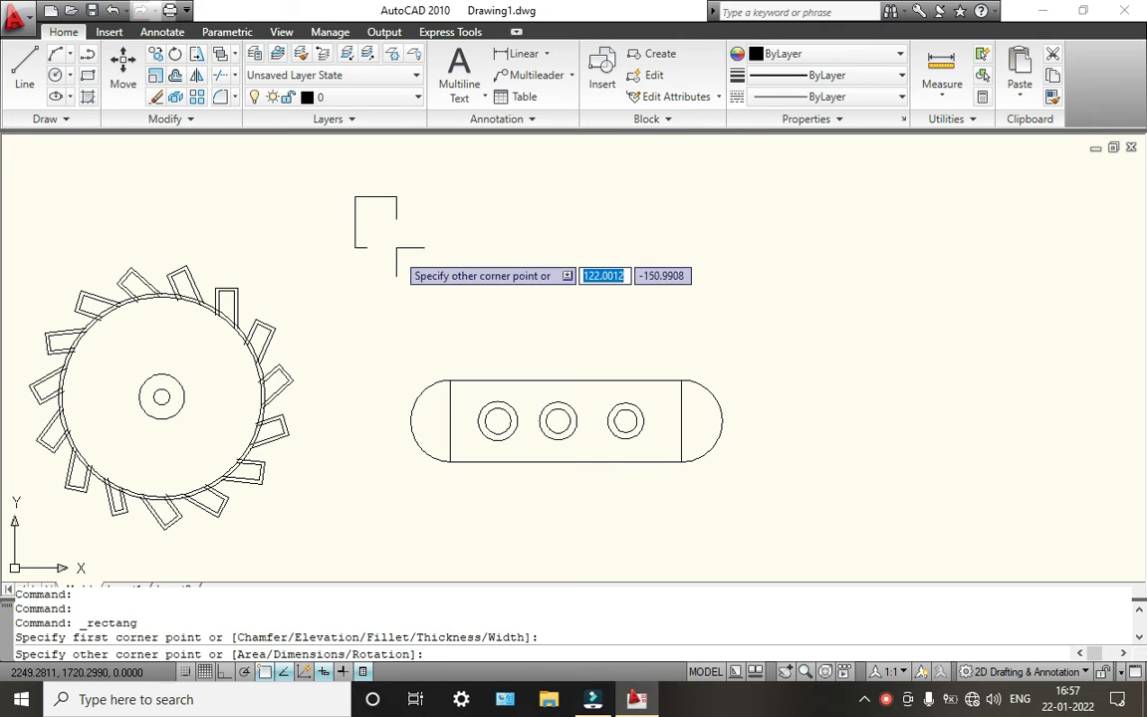
pyautogui.click(395, 252)
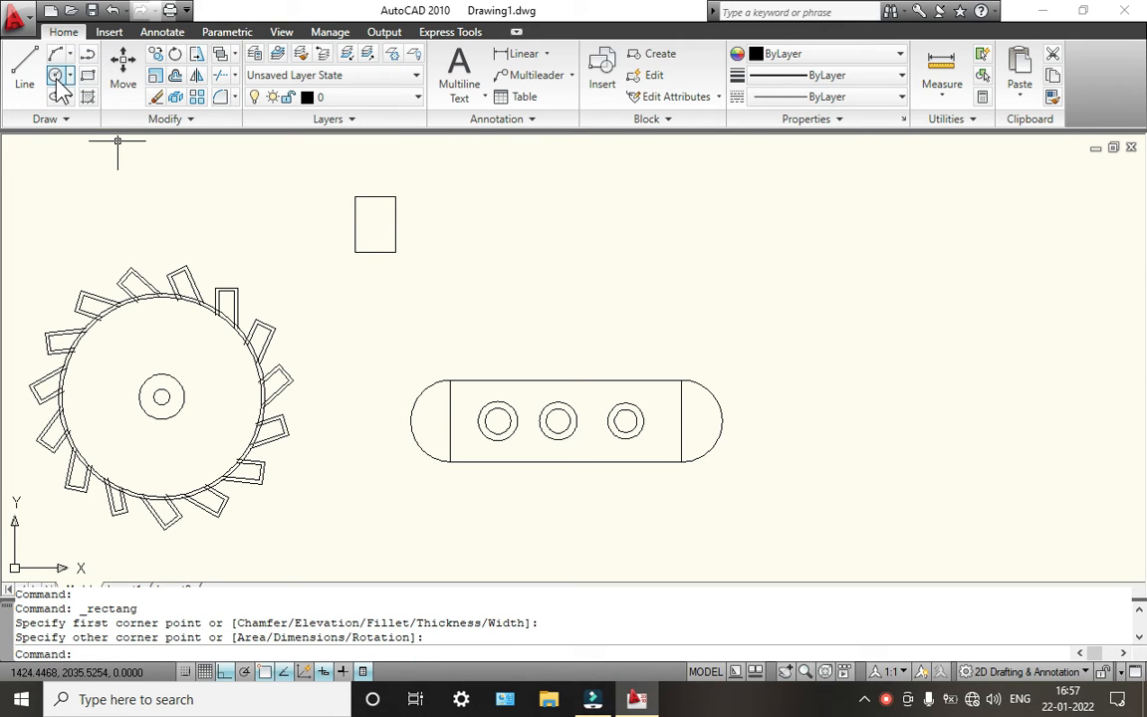
# Step: Draw two slanted lines with Ortho off from the rectangle's lower corners, meeting in a point centred below it
pyautogui.click(24, 68)
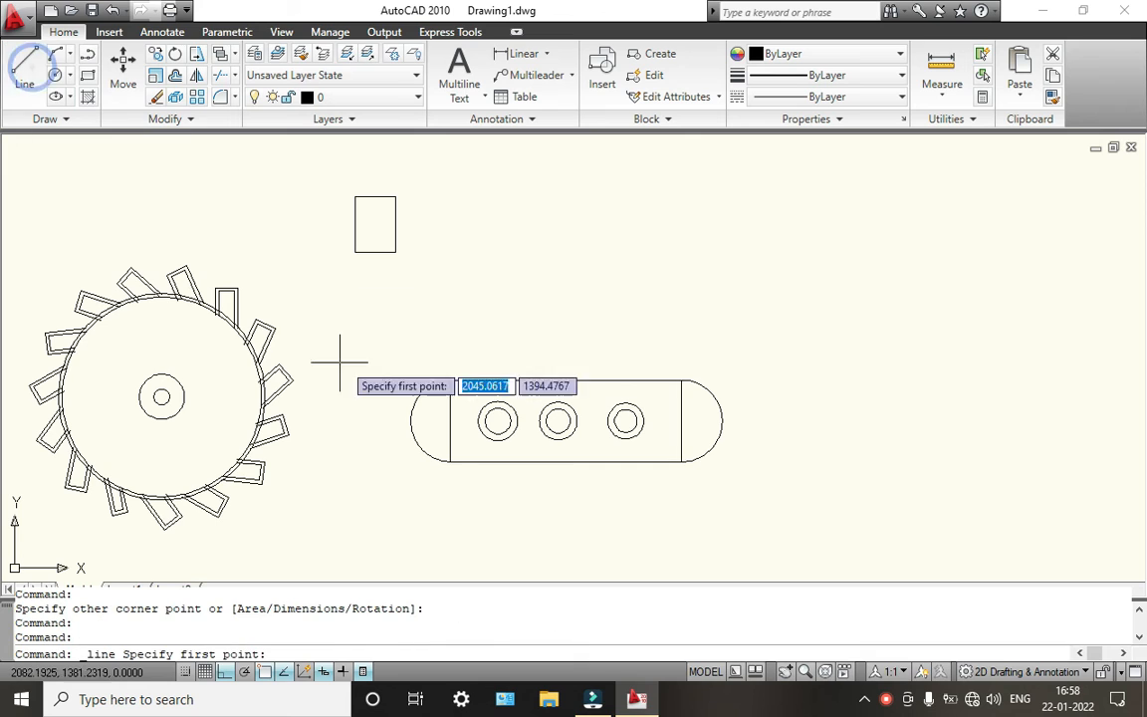
pyautogui.scroll(5, 319, 220)
pyautogui.click(436, 326)
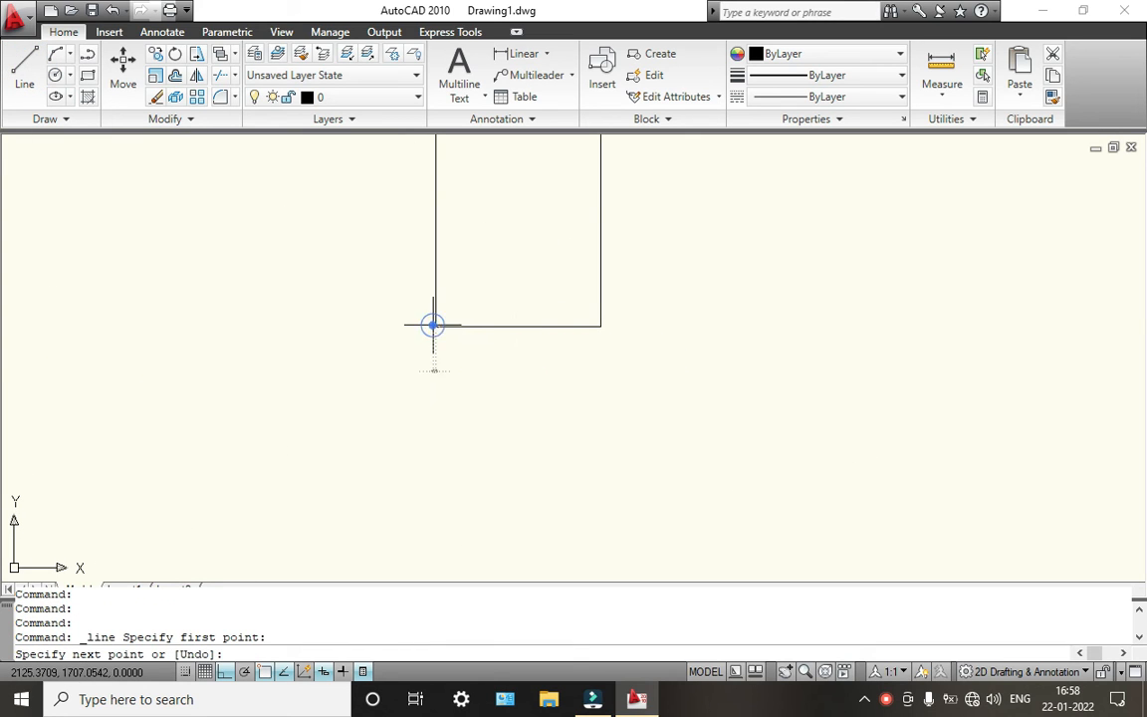
pyautogui.press('F8')
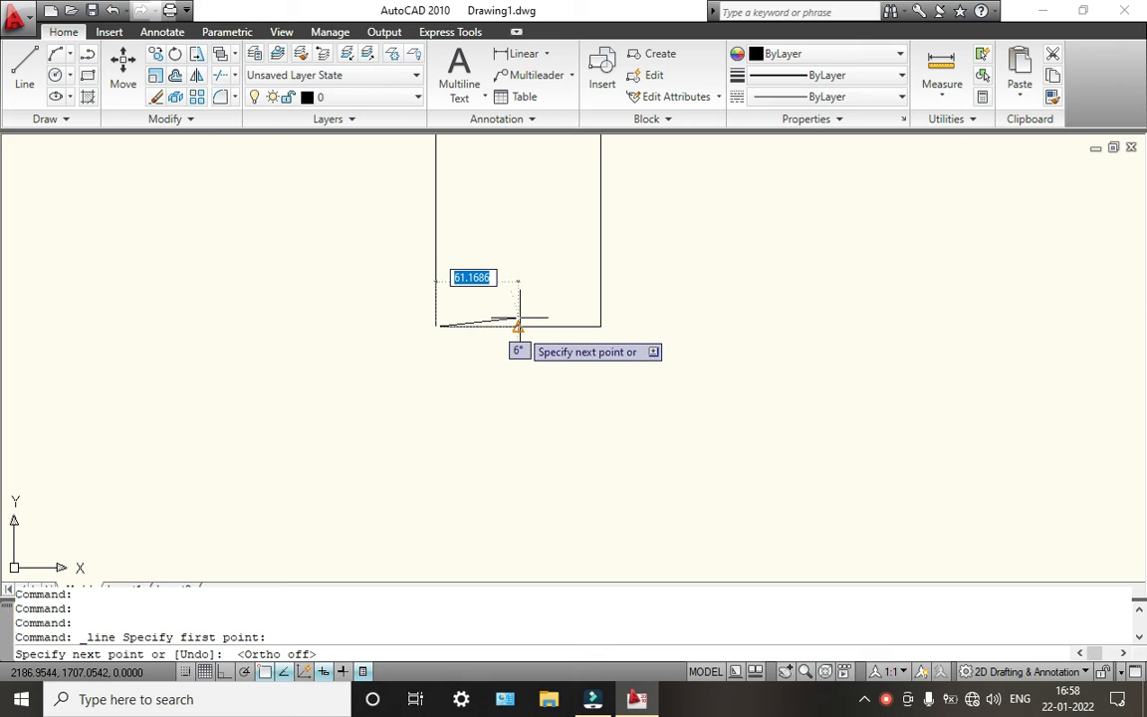
pyautogui.click(516, 425)
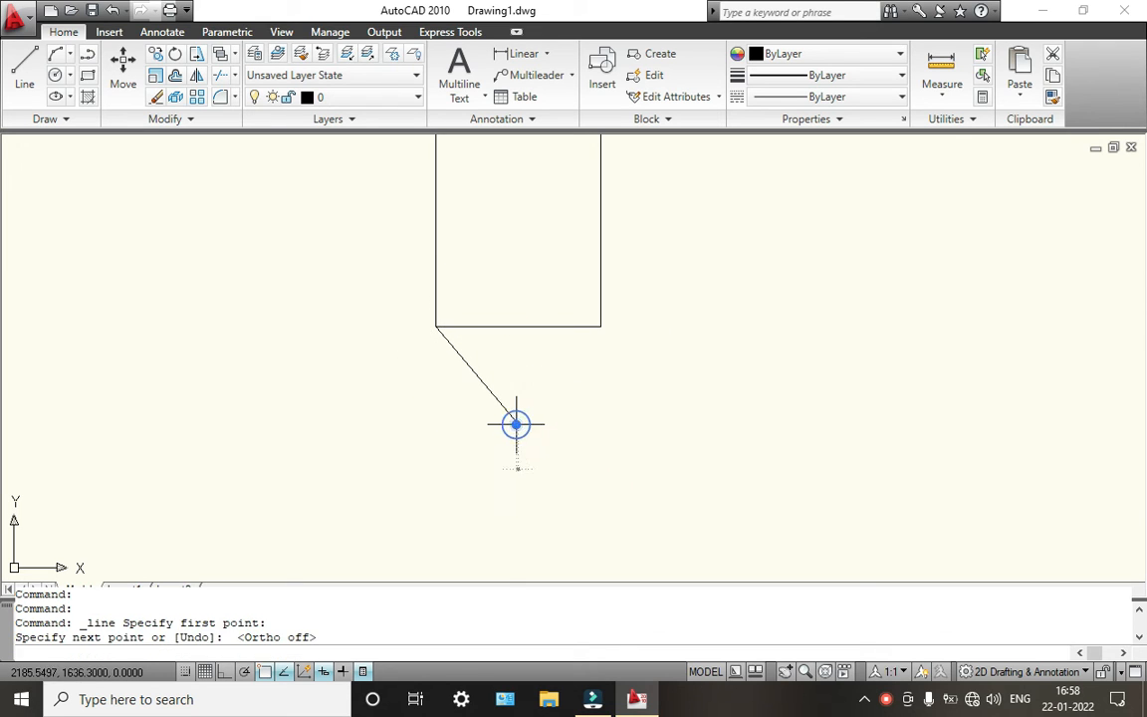
pyautogui.click(600, 327)
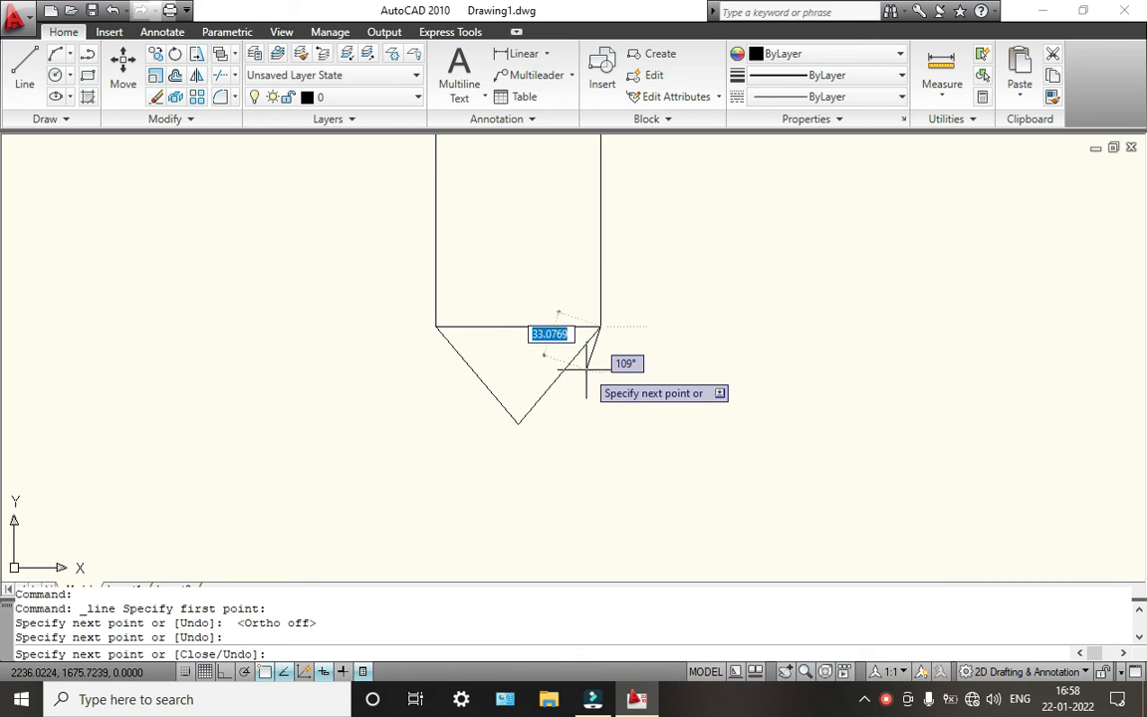
pyautogui.press('Escape')
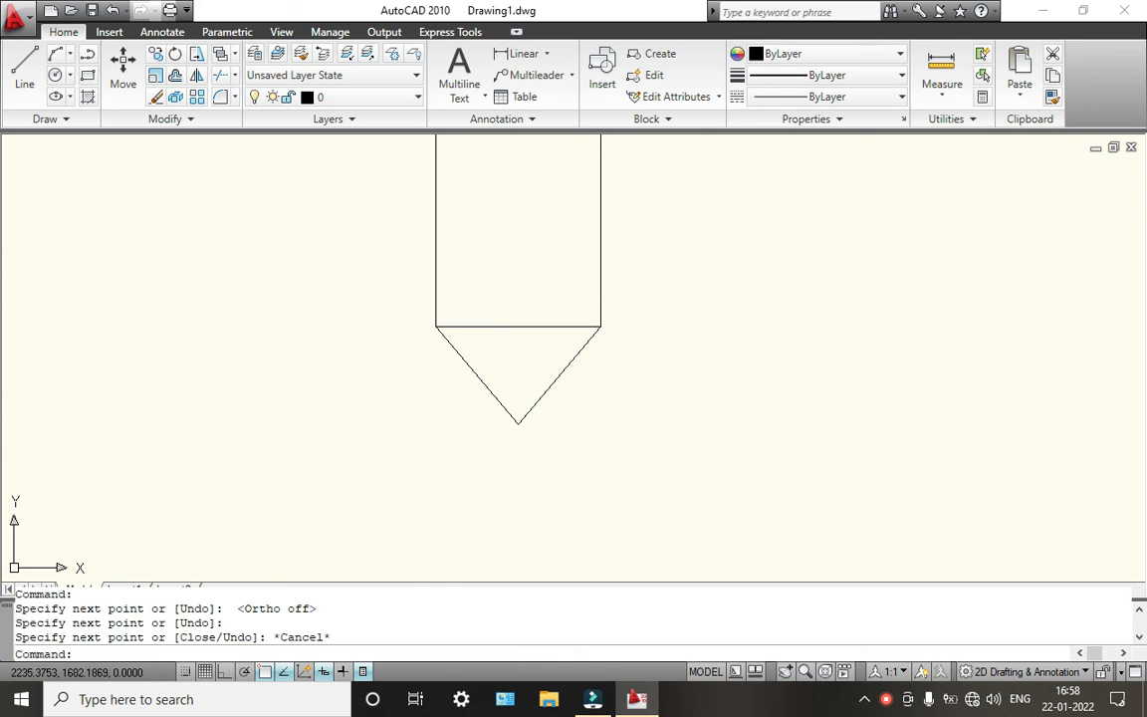
pyautogui.scroll(-5, 551, 319)
pyautogui.scroll(3, 557, 321)
pyautogui.scroll(2, 558, 384)
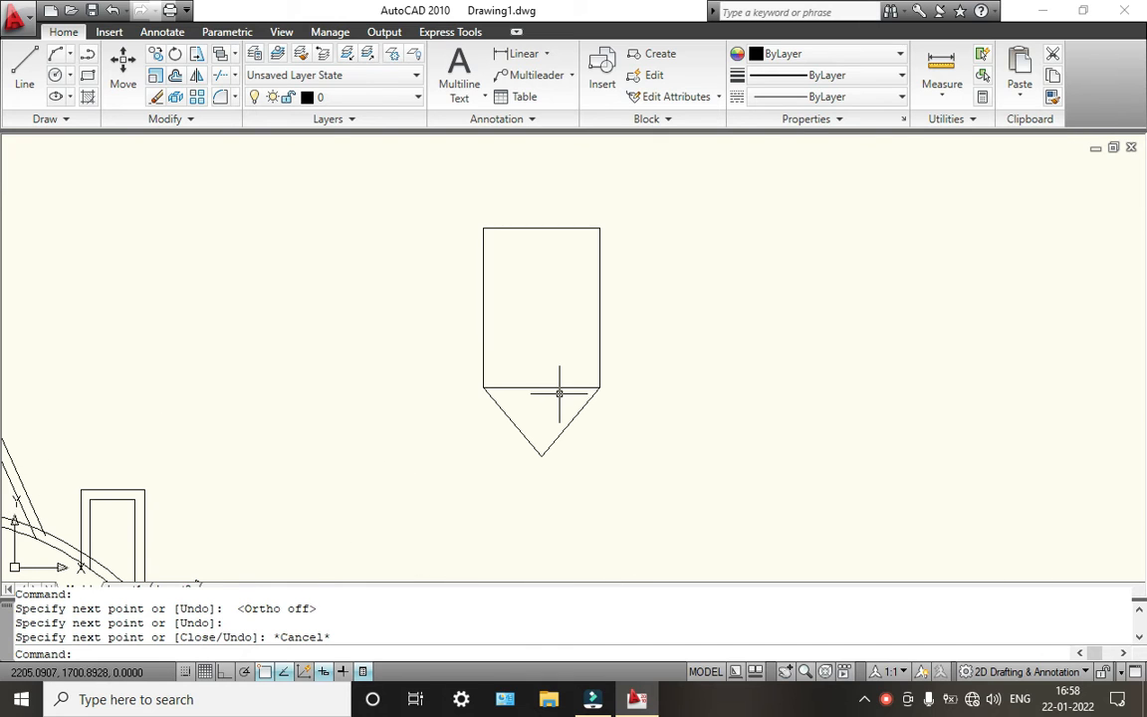
pyautogui.scroll(-1, 440, 387)
pyautogui.scroll(3, 502, 297)
pyautogui.scroll(-6, 490, 309)
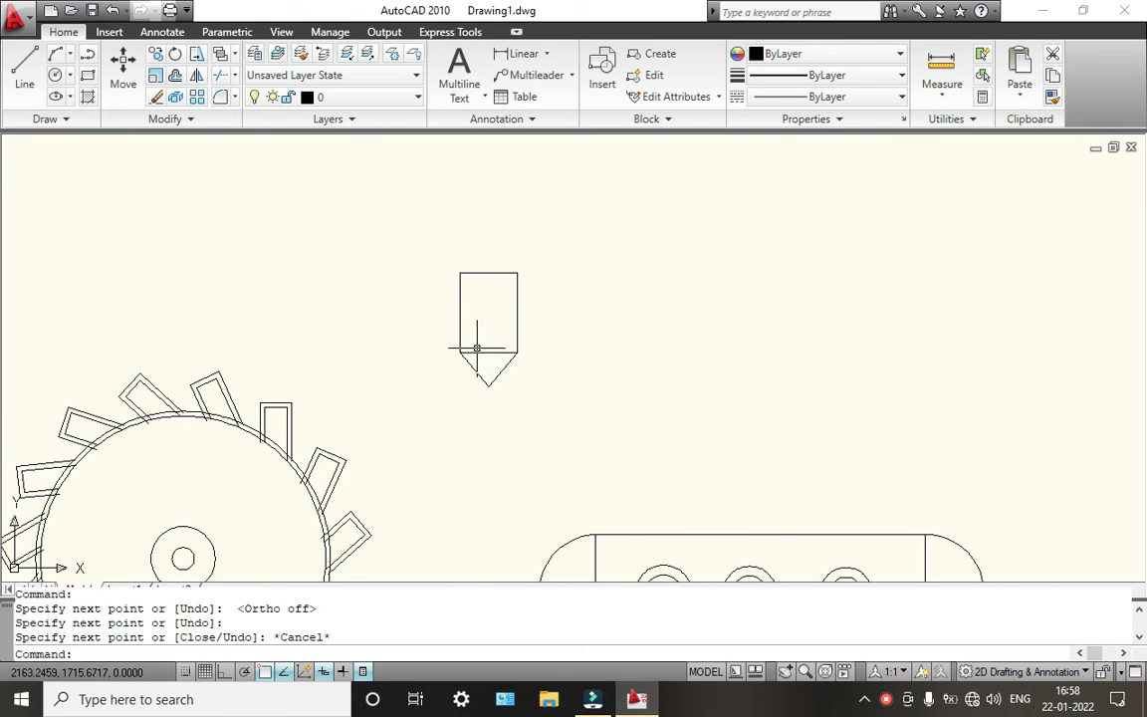
pyautogui.scroll(-4, 498, 373)
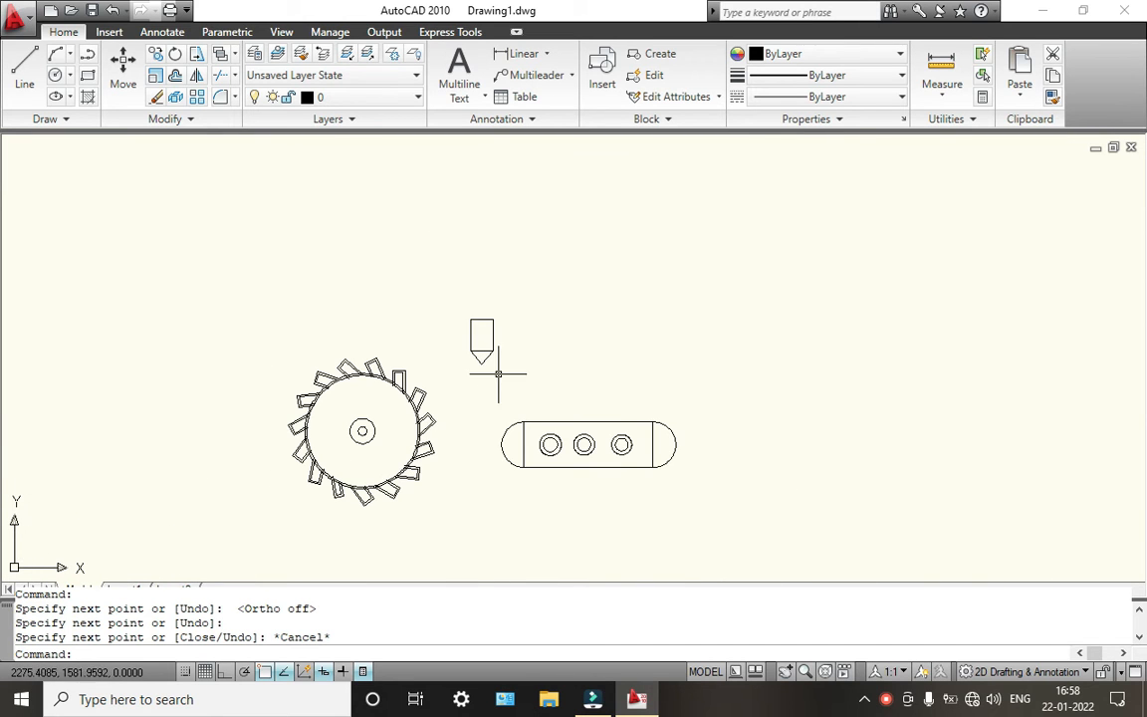
pyautogui.click(887, 701)
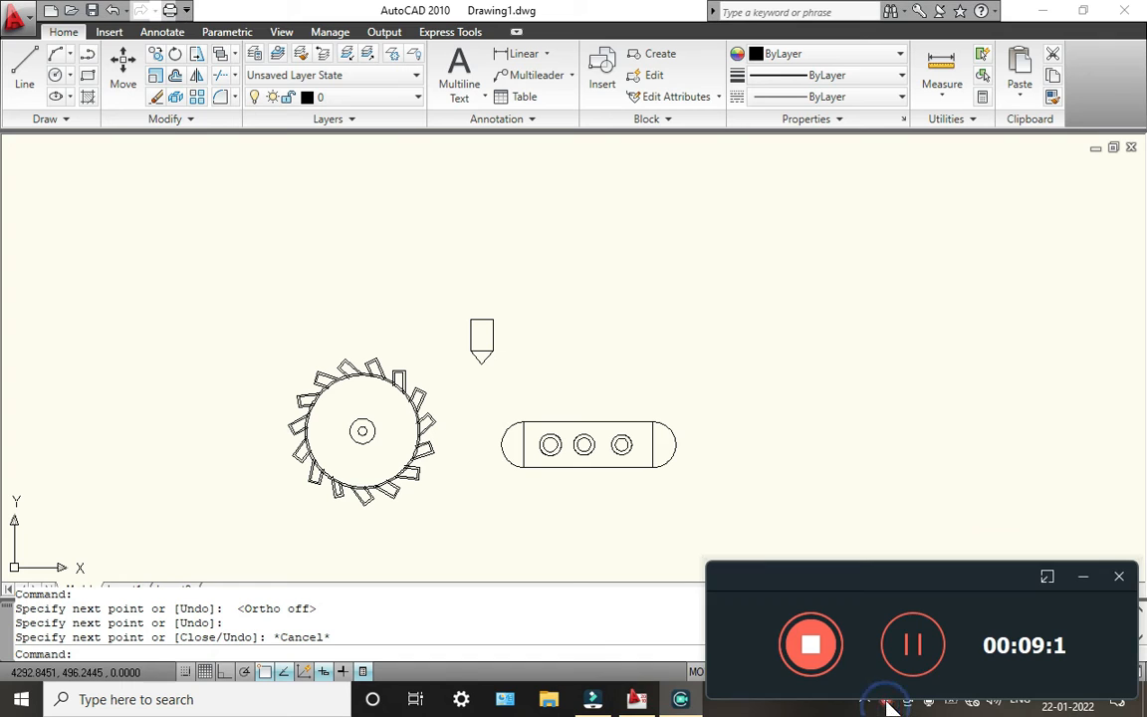
pyautogui.click(1084, 577)
pyautogui.scroll(3, 359, 431)
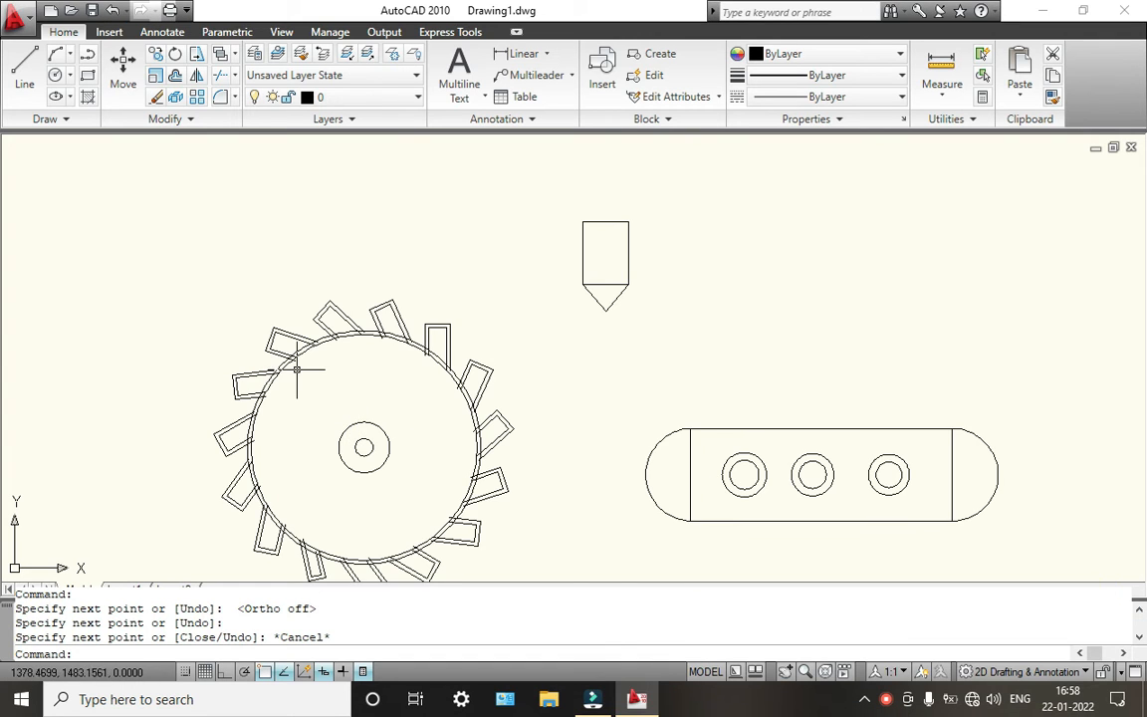
pyautogui.scroll(-4, 296, 370)
pyautogui.scroll(2, 450, 383)
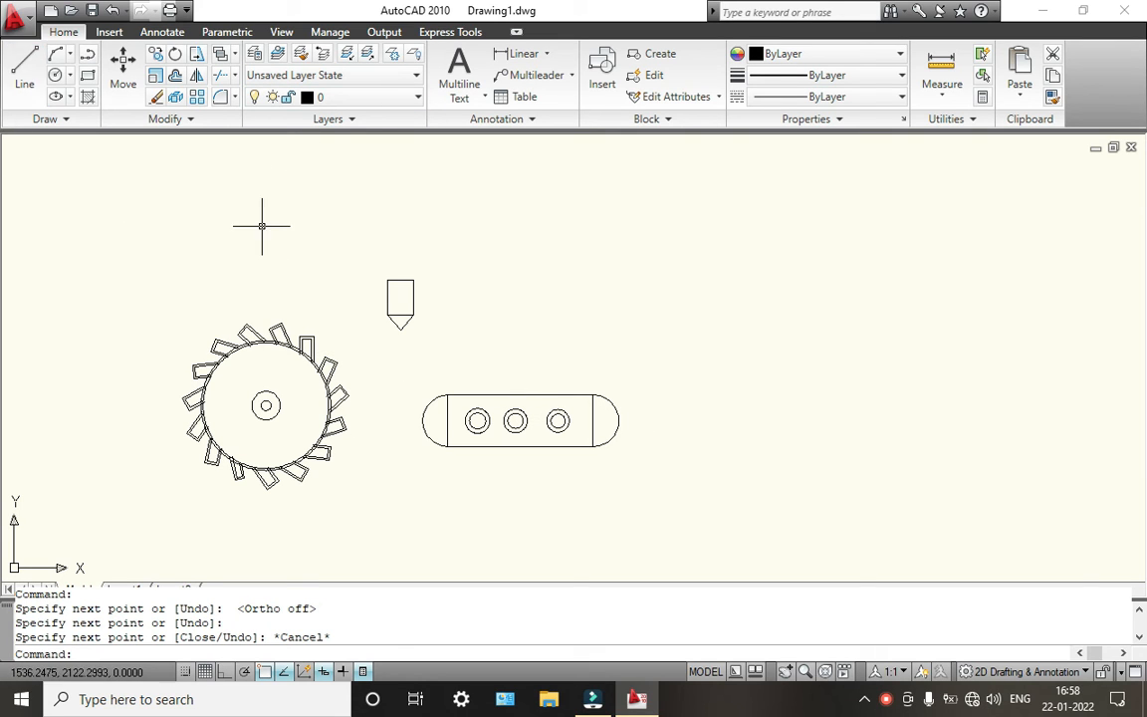
# Step: Draw a closed rectangular polyline about 712 by 1069 units with Ortho on in the empty area beside the slot's right end
pyautogui.click(90, 62)
pyautogui.moveTo(693, 432); pyautogui.dragTo(534, 401, button='middle')
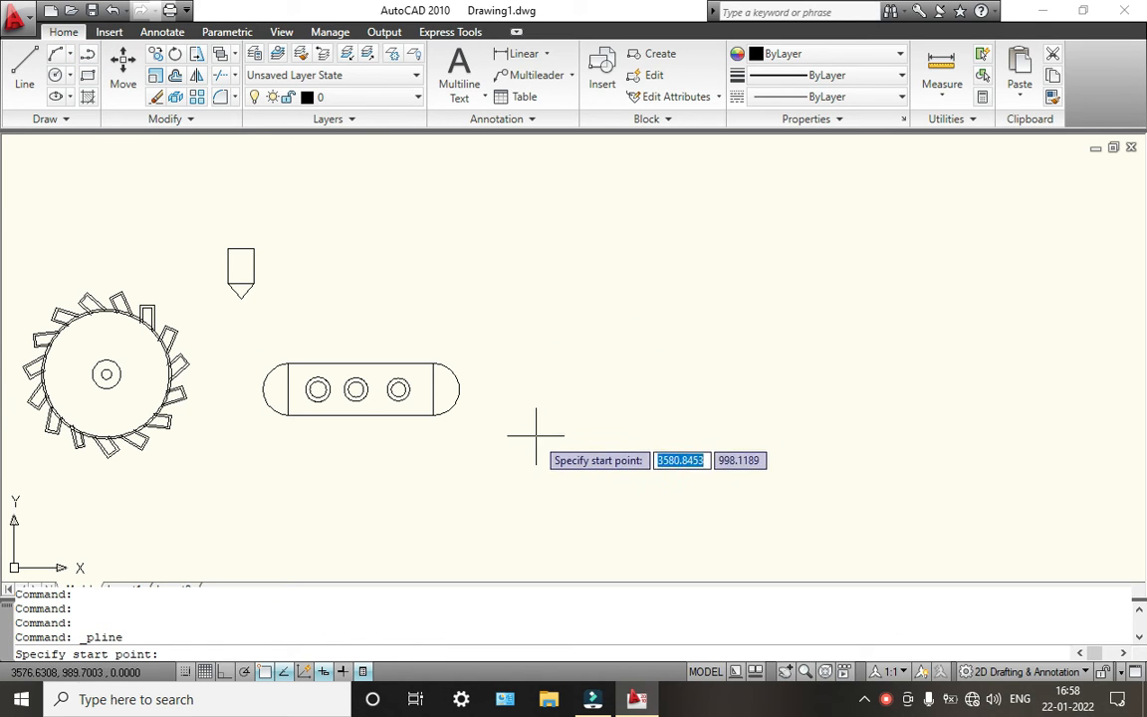
pyautogui.click(535, 438)
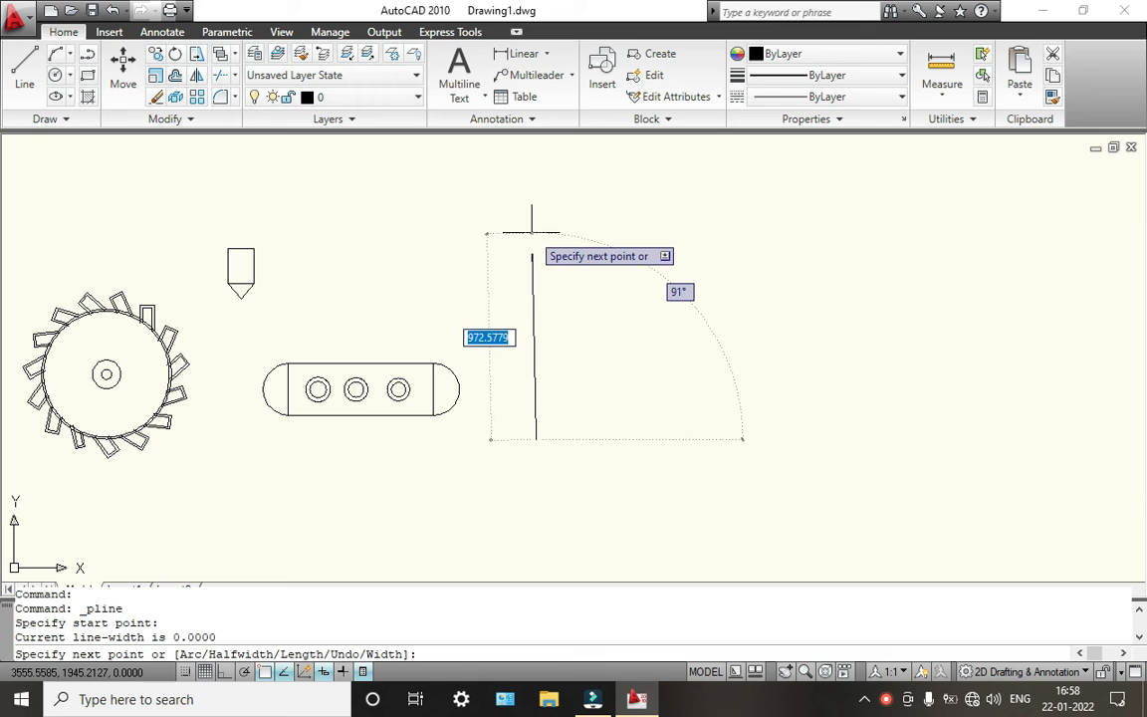
pyautogui.press('F8')
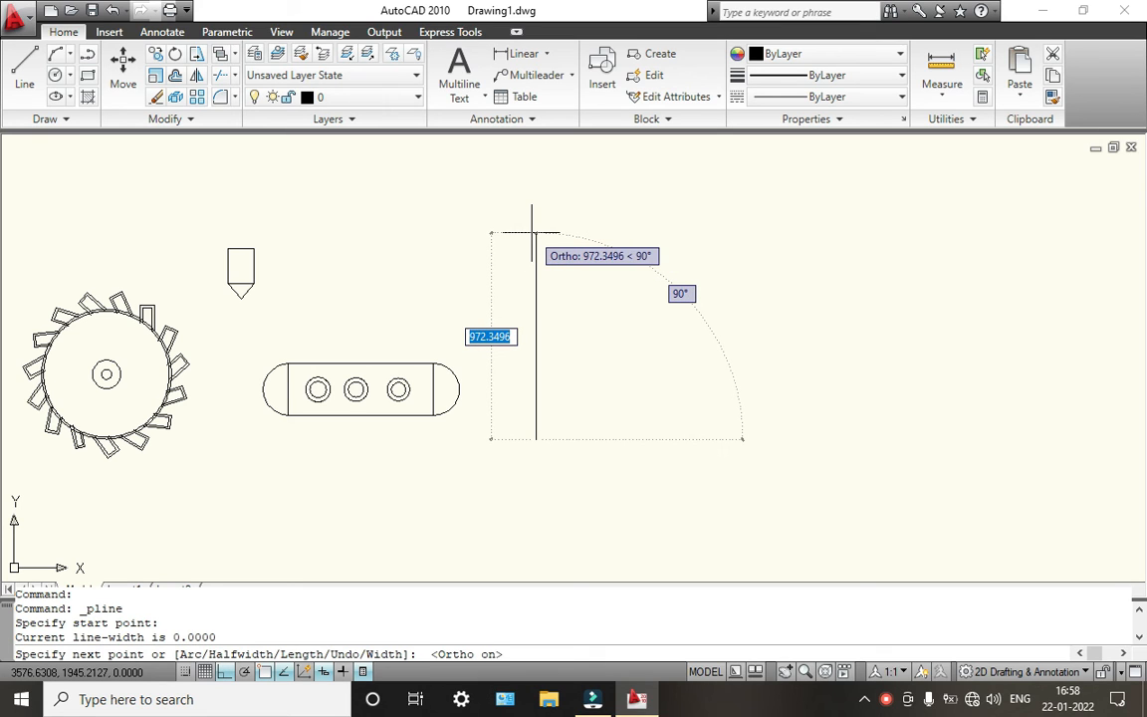
pyautogui.click(536, 211)
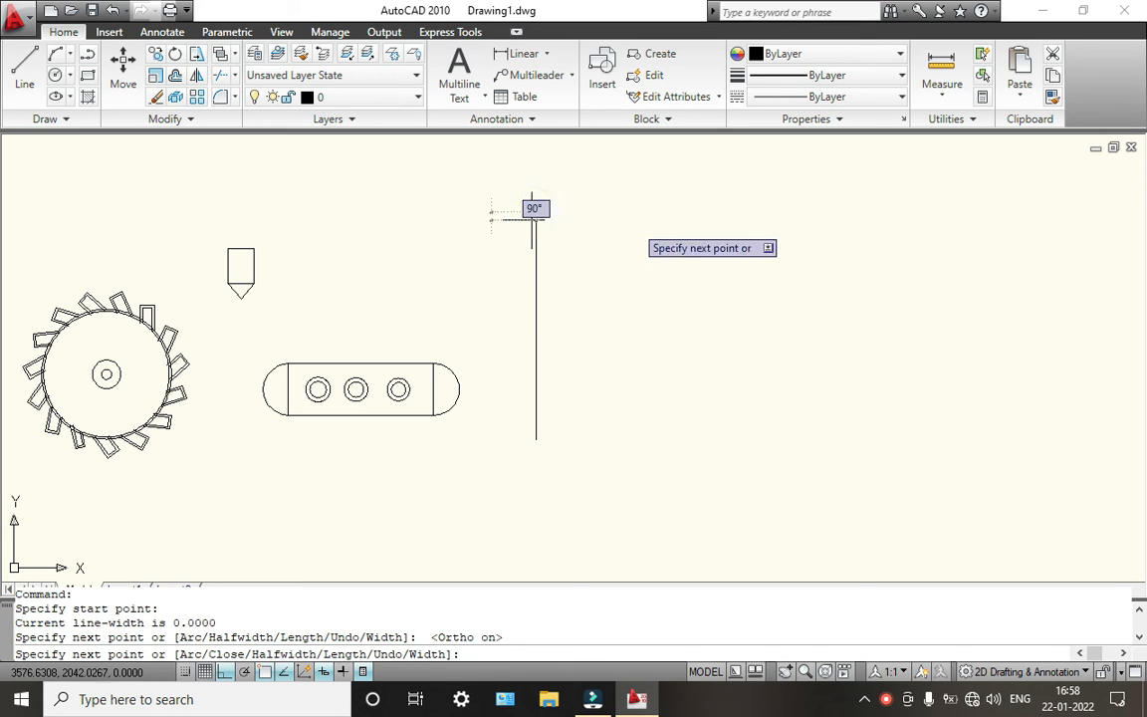
pyautogui.click(688, 211)
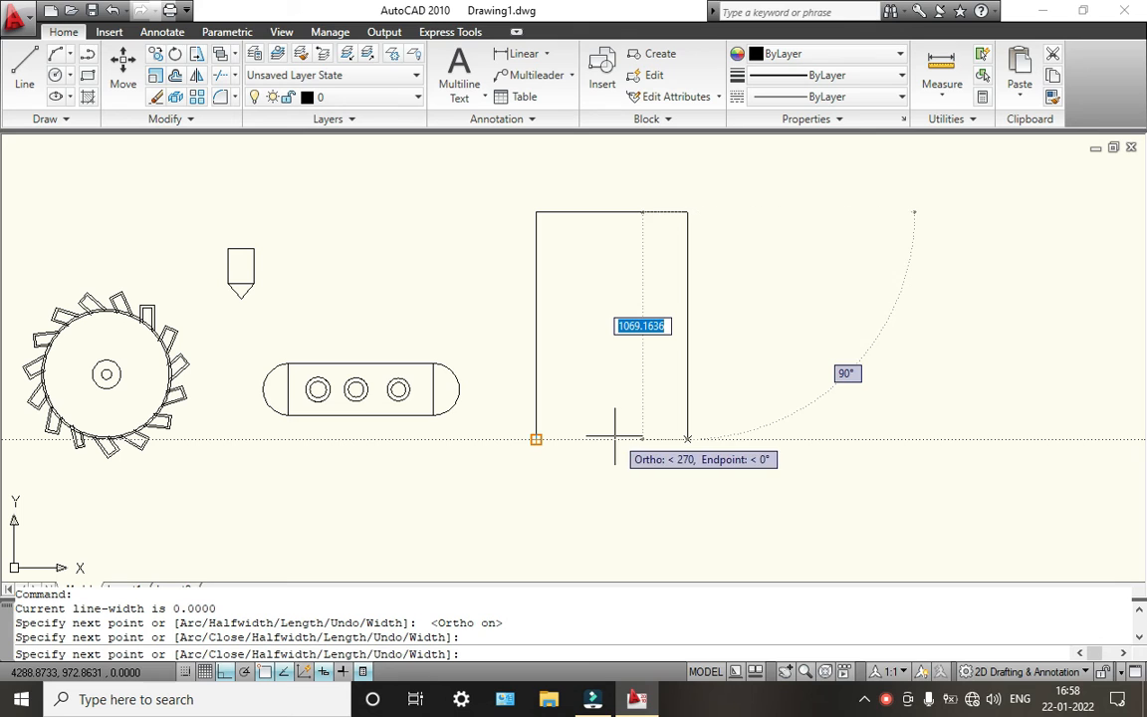
pyautogui.click(687, 438)
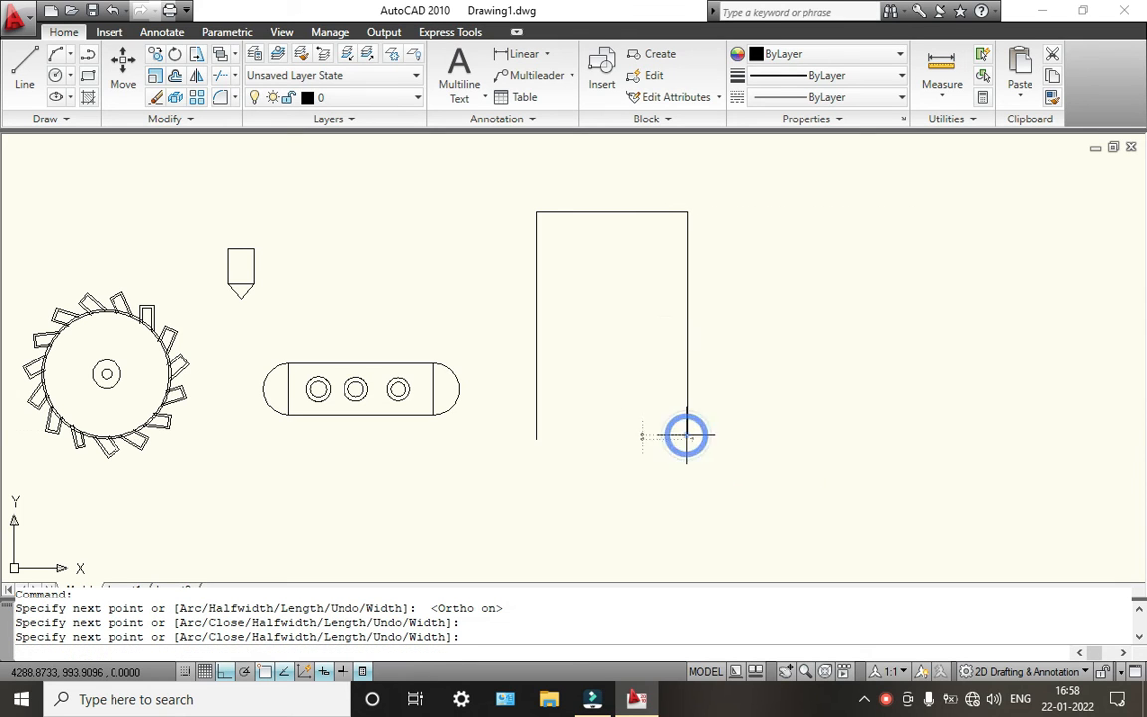
pyautogui.click(537, 438)
pyautogui.press('Escape')
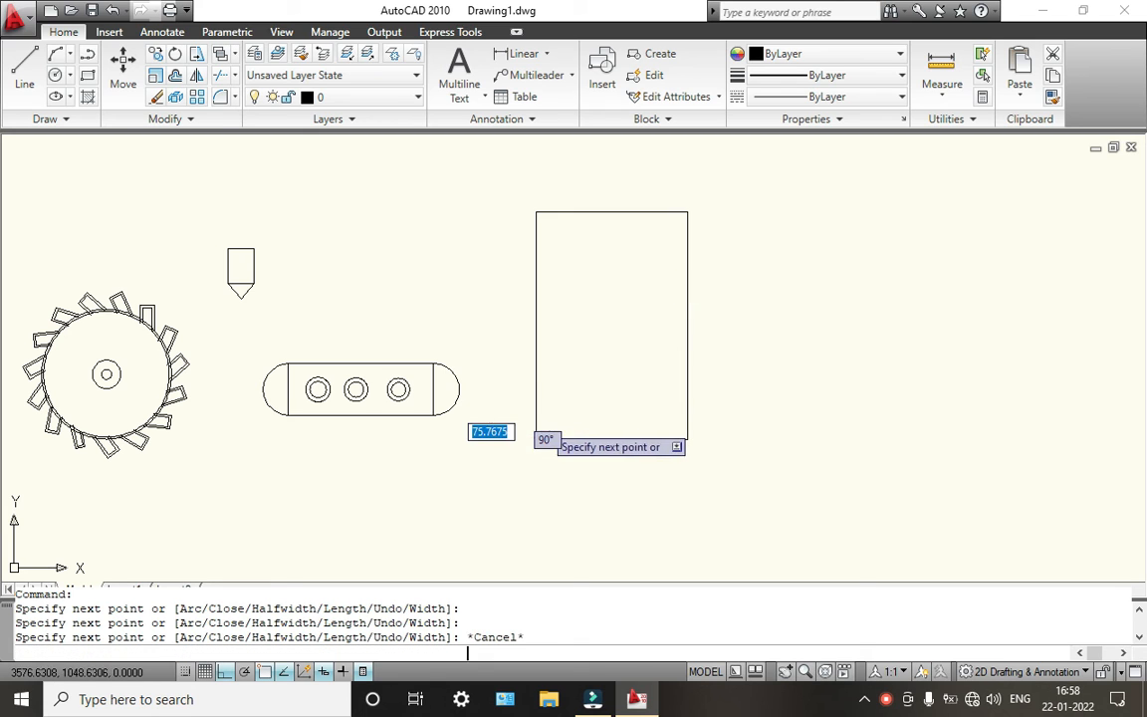
# Step: Offset the large polyline rectangle 100 units inward
pyautogui.scroll(3, 612, 215)
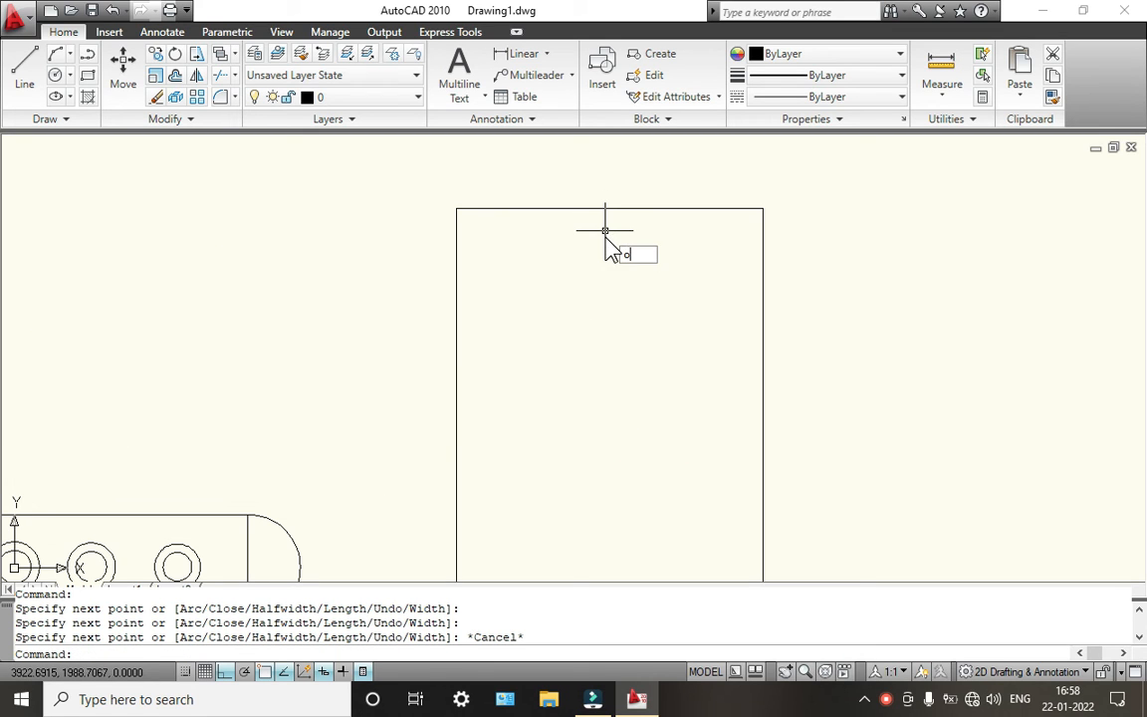
pyautogui.press('Return')
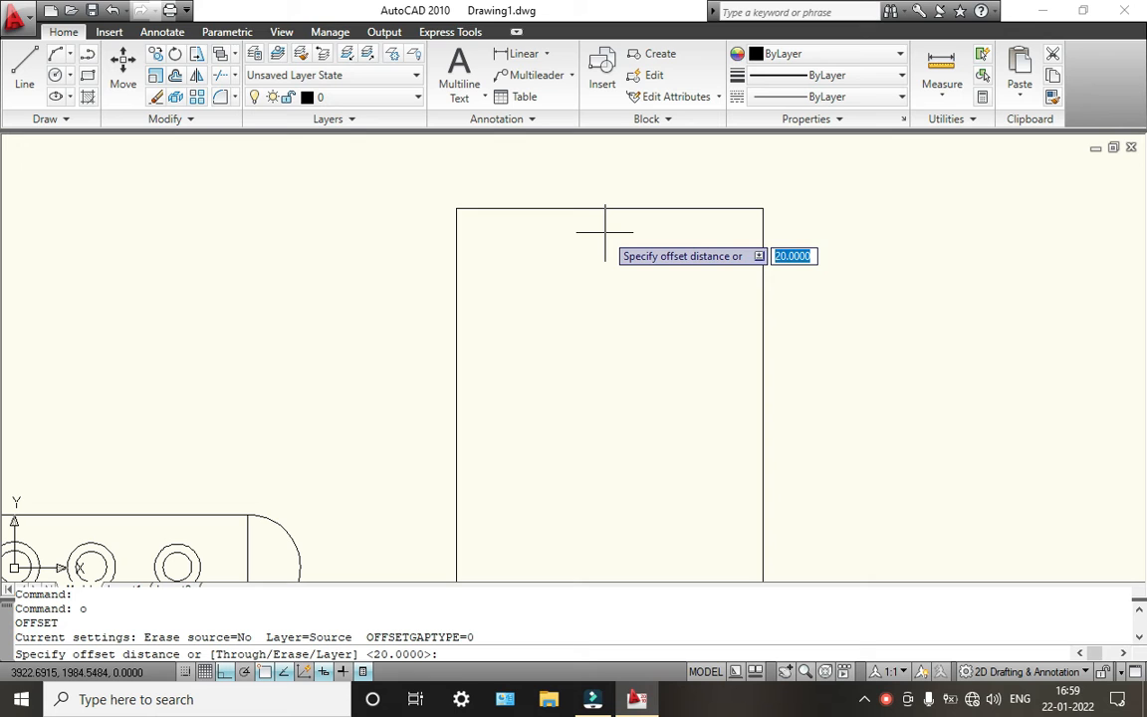
pyautogui.press('Return')
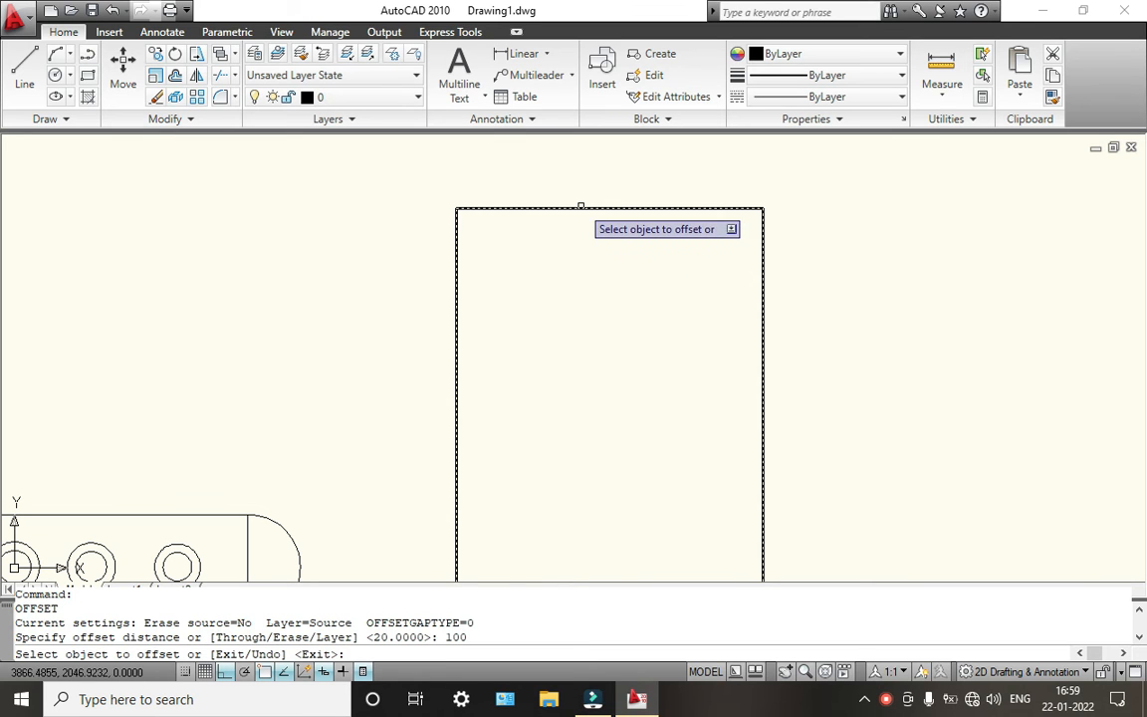
pyautogui.click(577, 208)
pyautogui.click(583, 264)
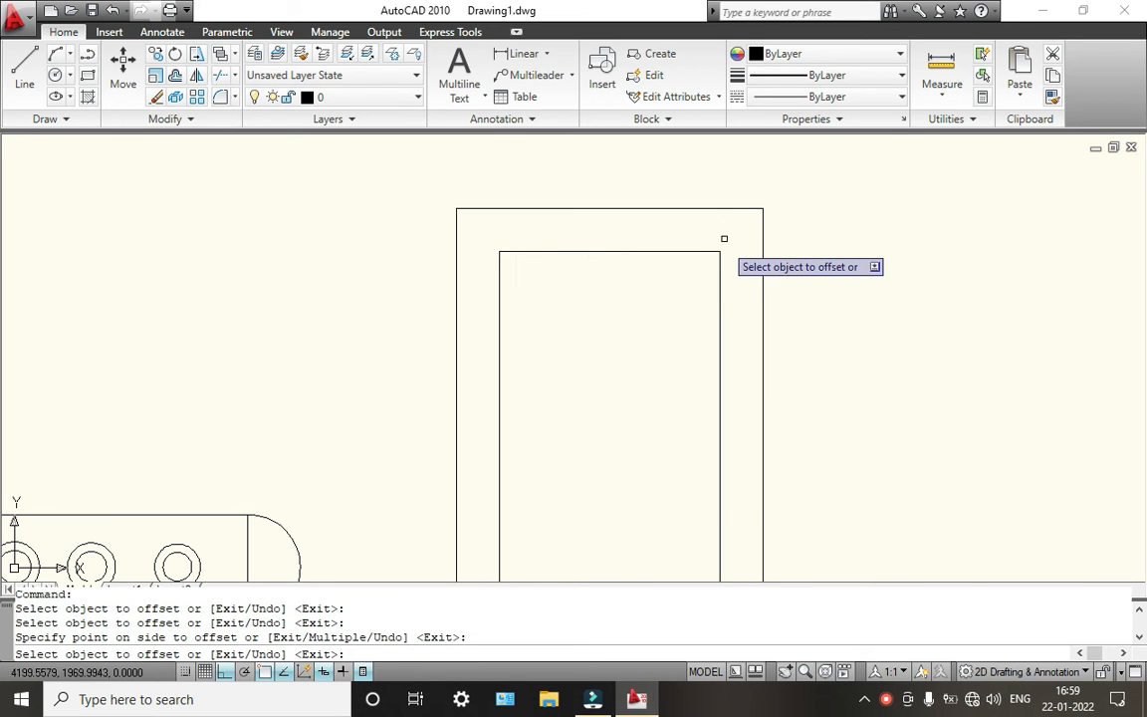
pyautogui.scroll(-4, 737, 309)
pyautogui.press('Escape')
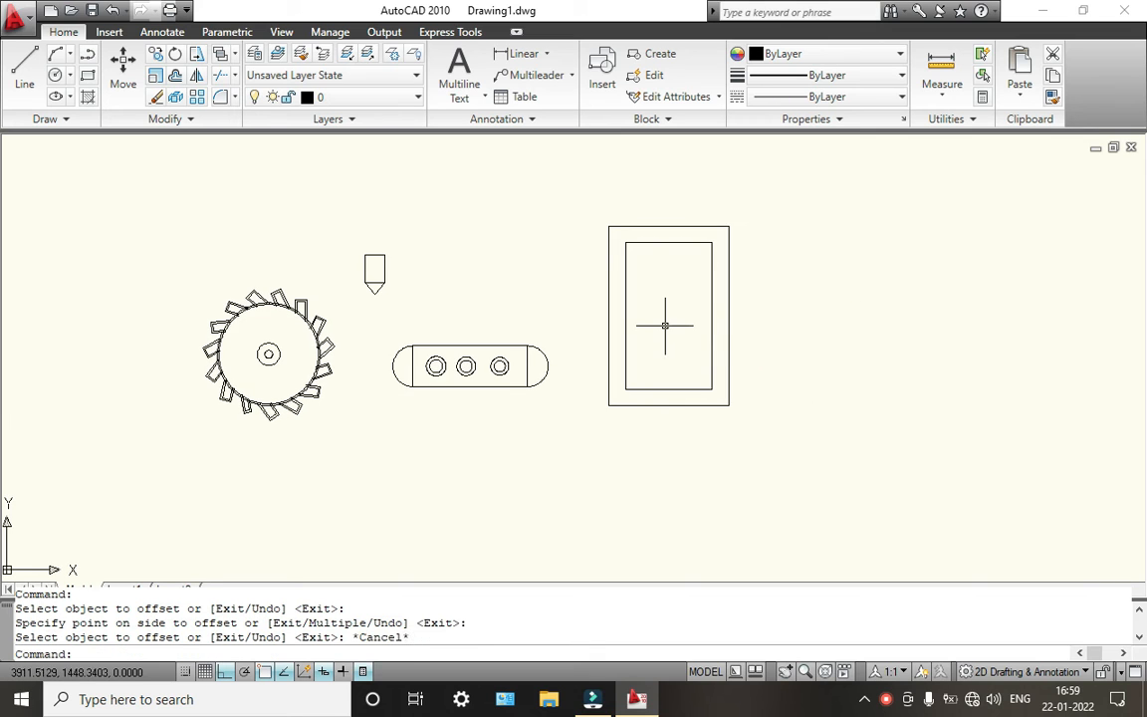
# Step: Draw a vertical line between the midpoints of the inner rectangle's top and bottom edges
pyautogui.scroll(3, 672, 325)
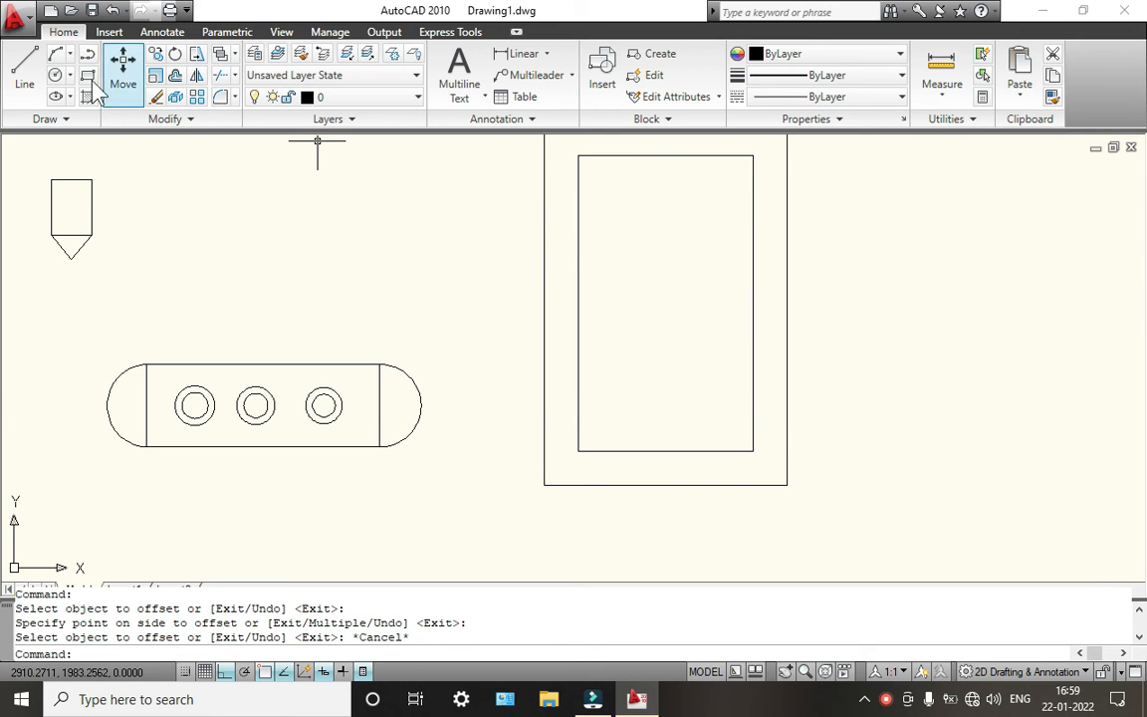
pyautogui.click(42, 78)
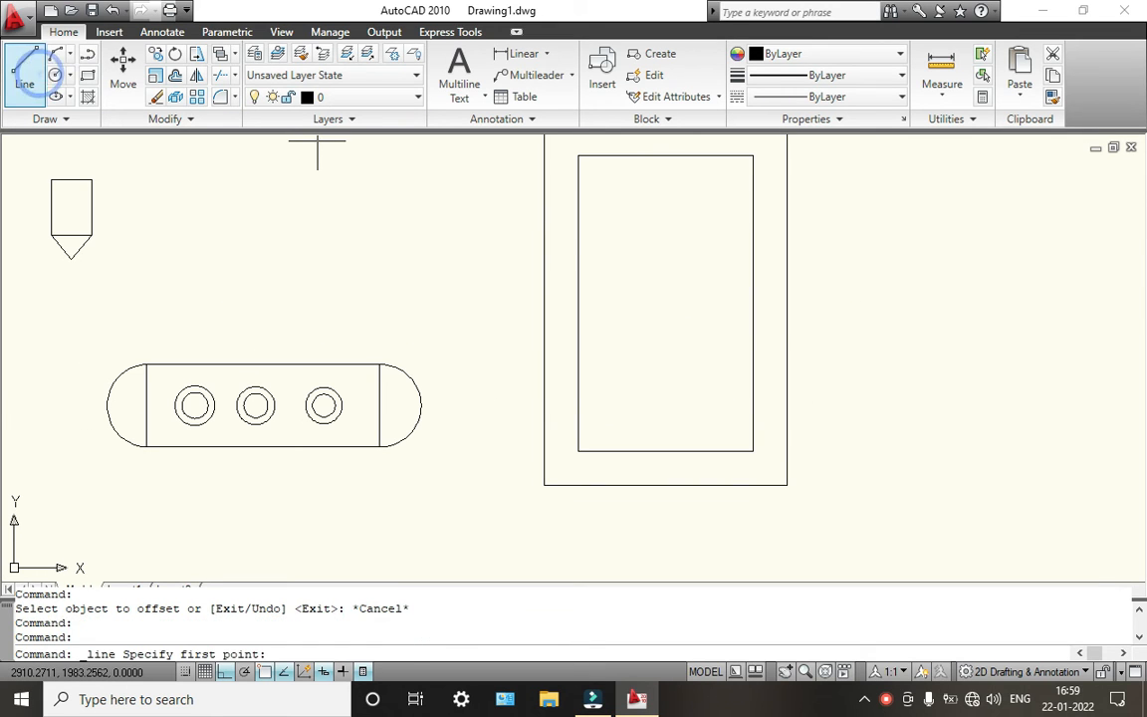
pyautogui.click(665, 157)
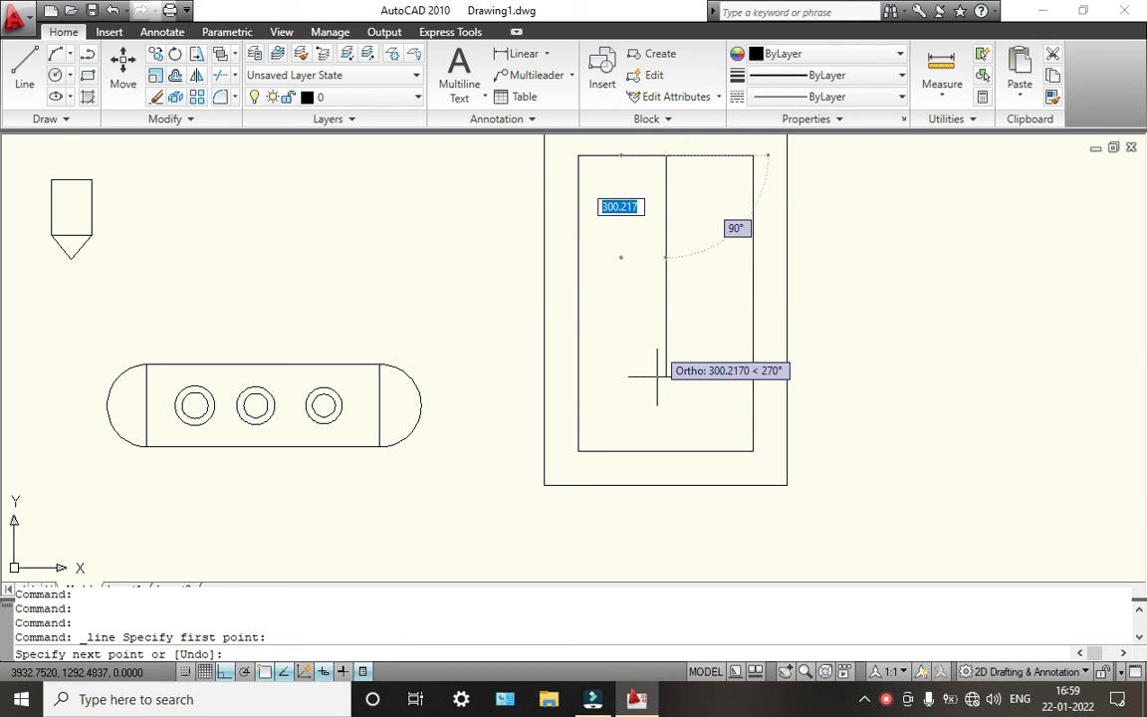
pyautogui.click(657, 452)
pyautogui.press('Escape')
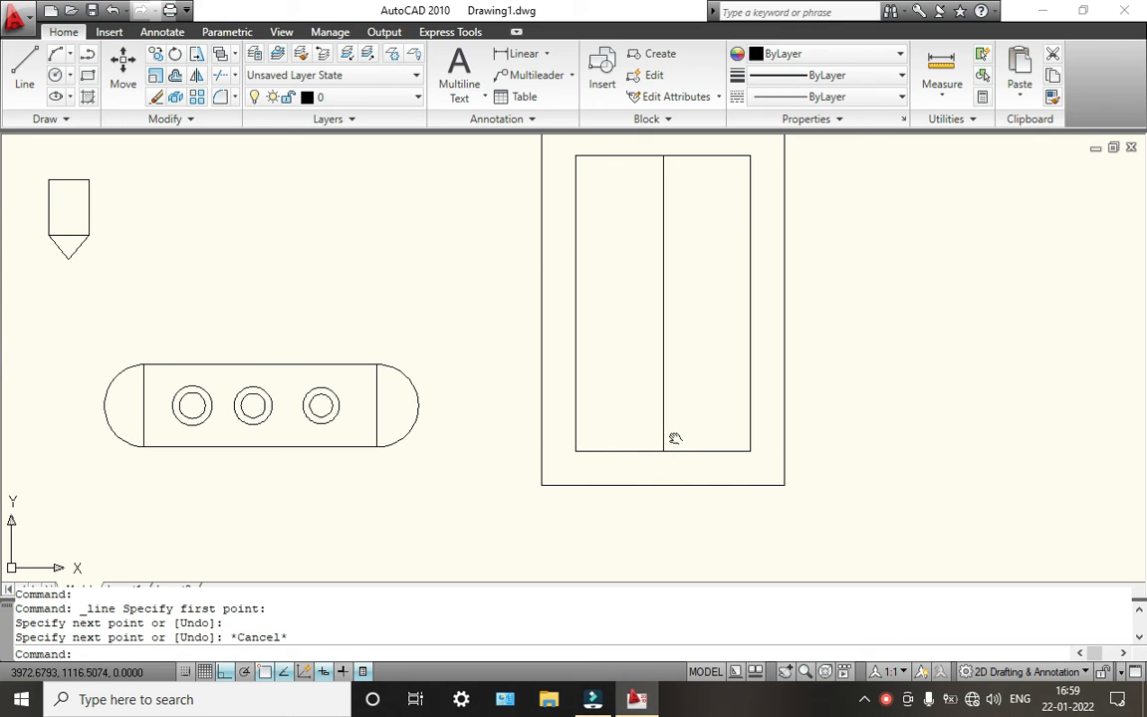
# Step: Offset the inner rectangle 10 units inward and the outer rectangle 10 units outward
pyautogui.scroll(-2, 673, 458)
pyautogui.scroll(3, 611, 304)
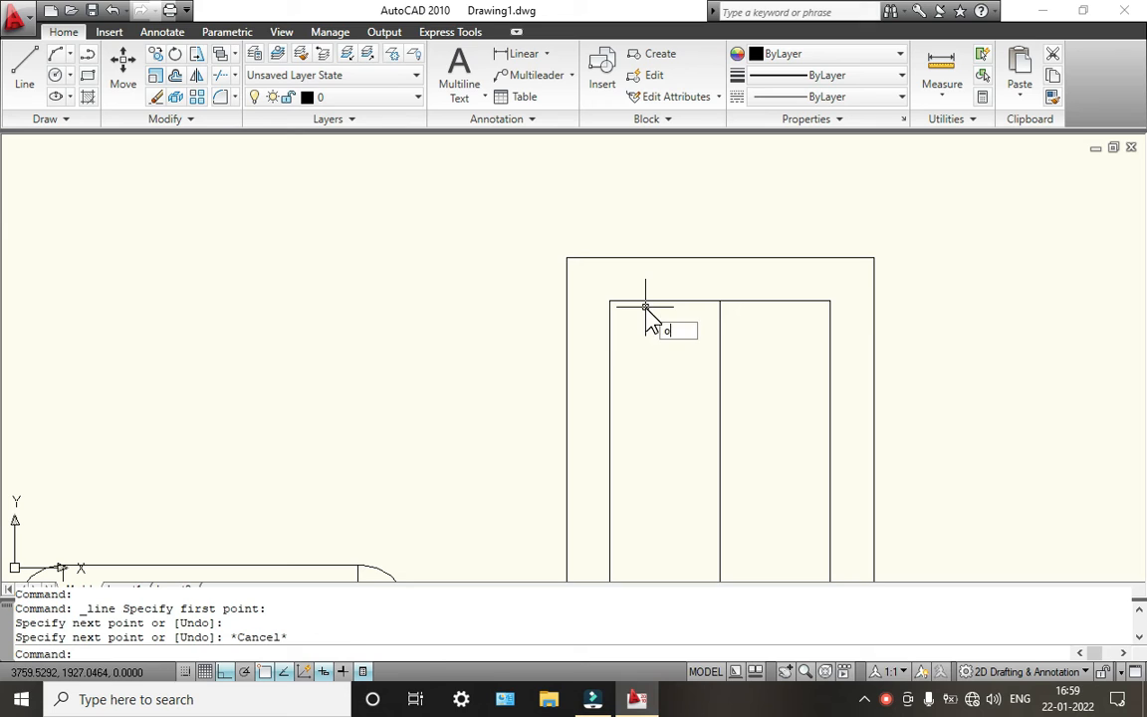
pyautogui.press('Return')
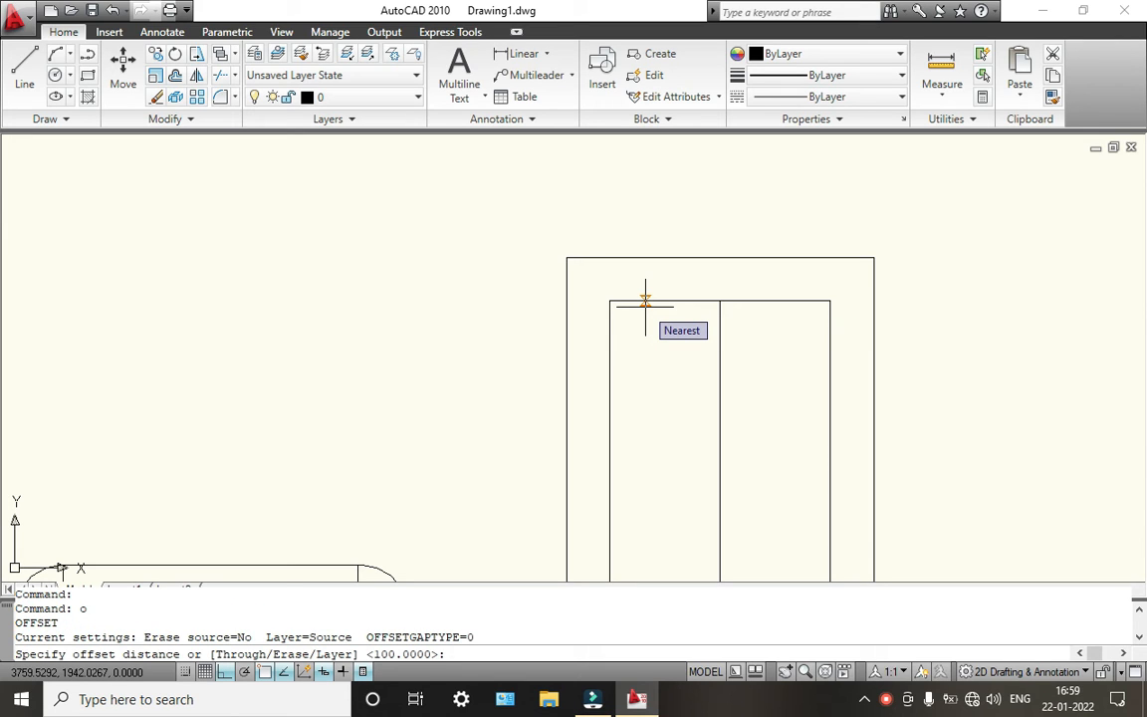
pyautogui.press('Return')
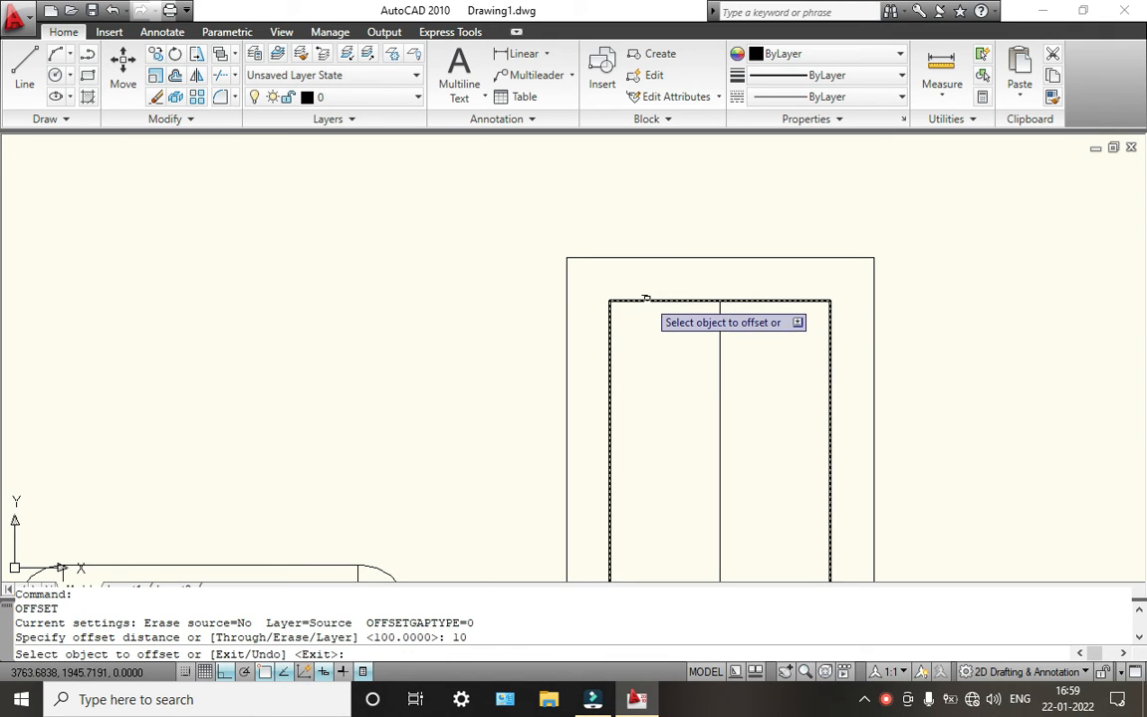
pyautogui.click(645, 299)
pyautogui.click(656, 305)
pyautogui.click(686, 258)
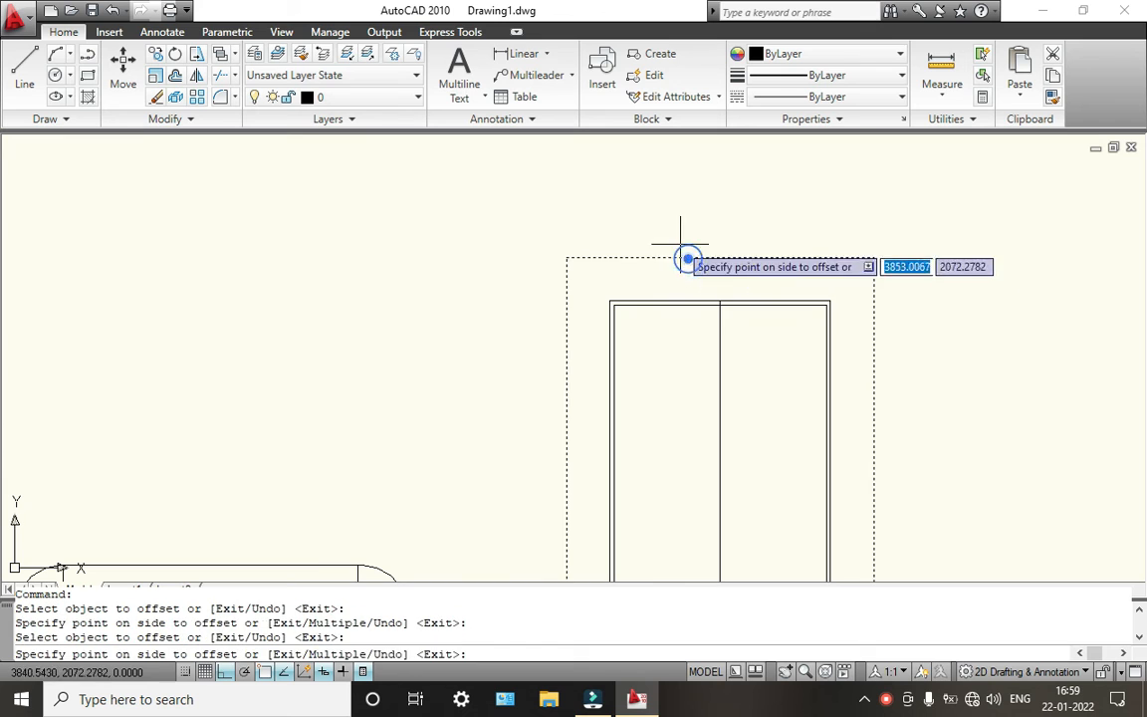
pyautogui.click(681, 247)
# Step: Offset the vertical centre line 10 units to its right and end the Offset command
pyautogui.scroll(-4, 712, 309)
pyautogui.moveTo(712, 310); pyautogui.dragTo(655, 269, button='middle')
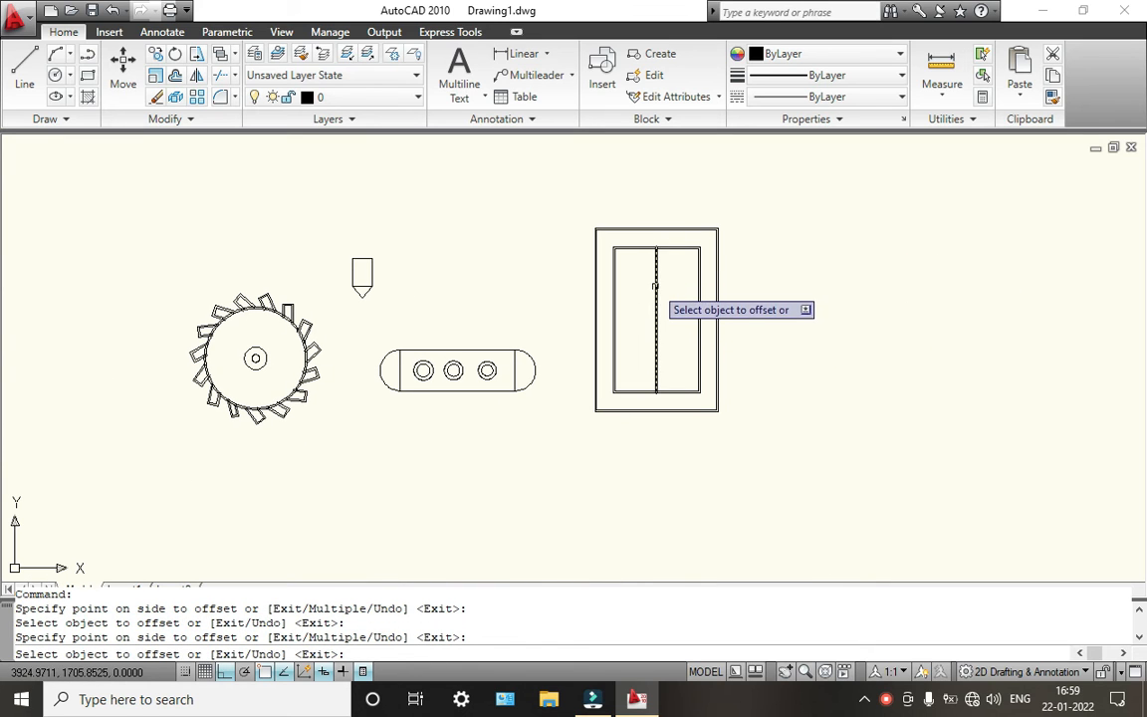
pyautogui.click(656, 287)
pyautogui.click(665, 287)
pyautogui.scroll(3, 622, 353)
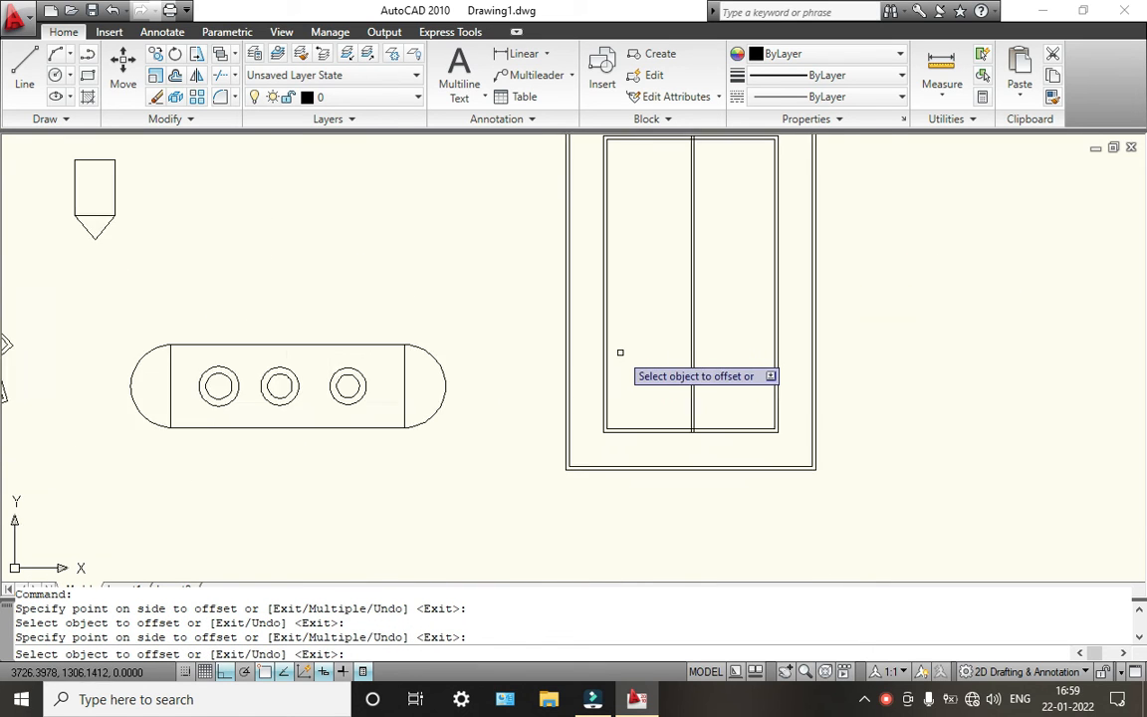
pyautogui.scroll(-1, 620, 352)
pyautogui.moveTo(602, 389); pyautogui.dragTo(610, 428, button='middle')
pyautogui.press('Escape')
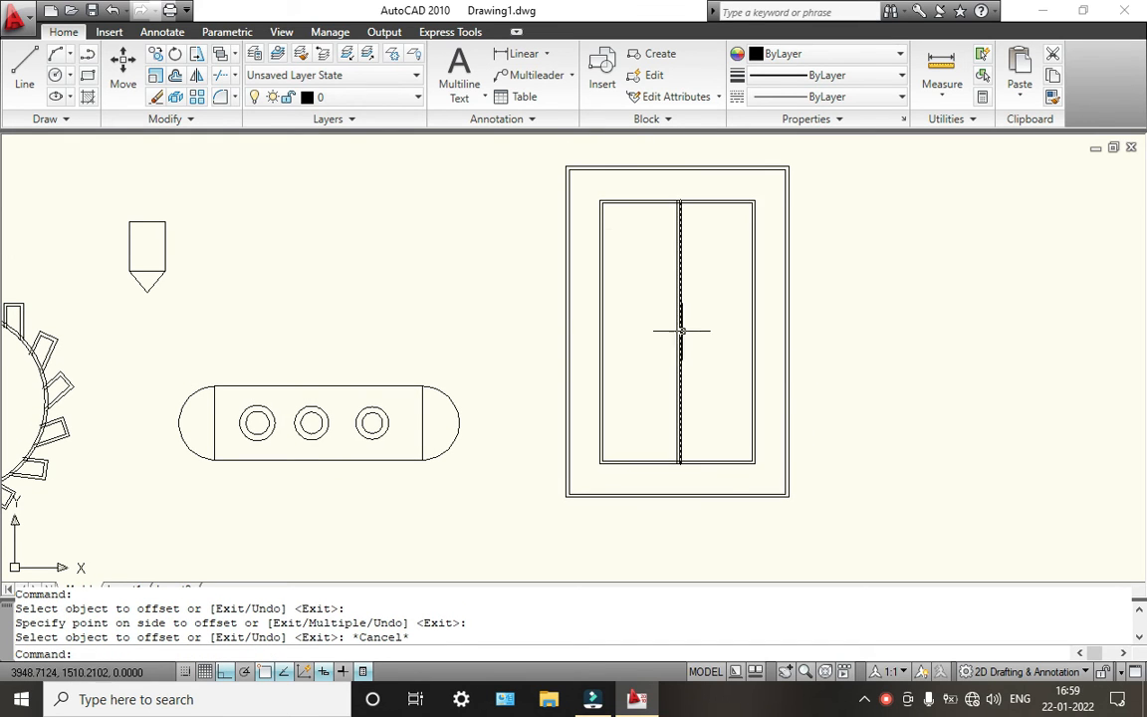
pyautogui.scroll(-4, 657, 288)
pyautogui.scroll(5, 674, 277)
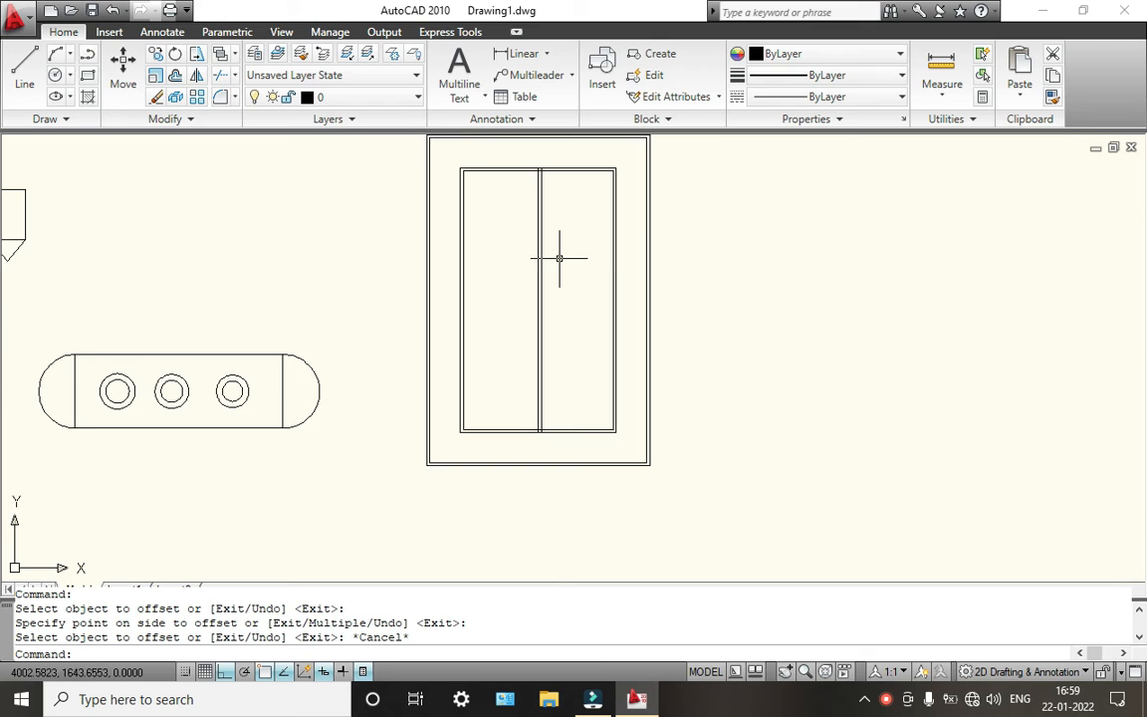
pyautogui.scroll(-2, 556, 256)
pyautogui.scroll(3, 501, 212)
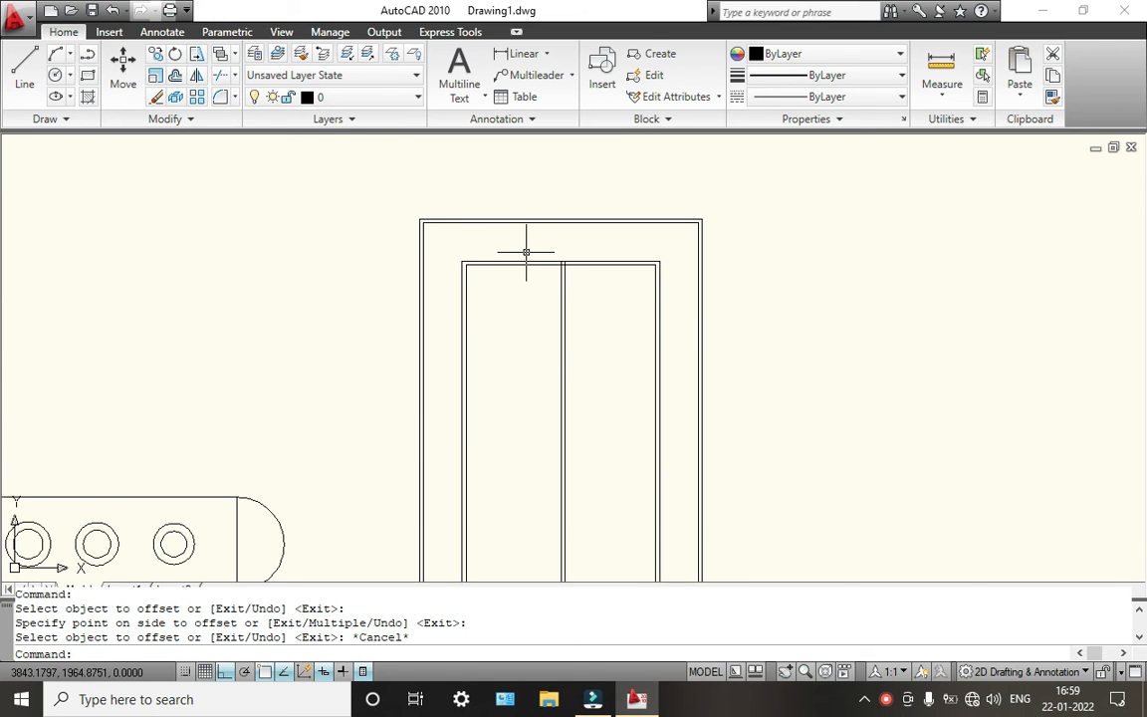
pyautogui.scroll(-2, 453, 236)
pyautogui.moveTo(456, 236); pyautogui.dragTo(400, 233, button='middle')
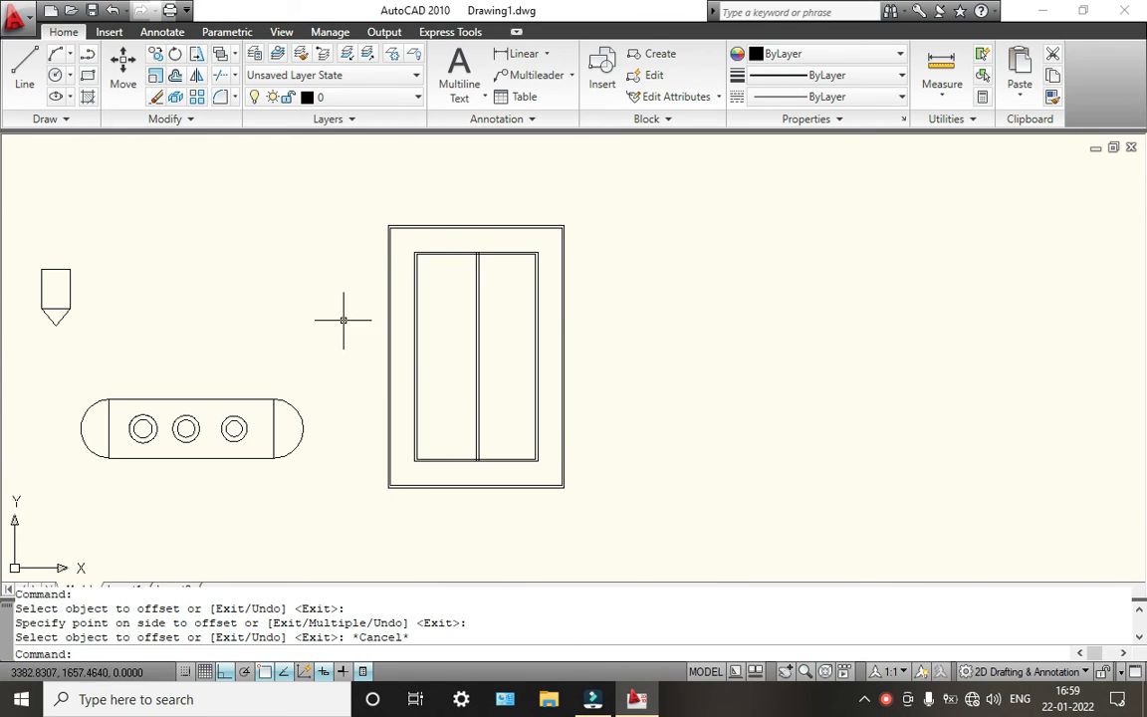
pyautogui.scroll(-2, 186, 279)
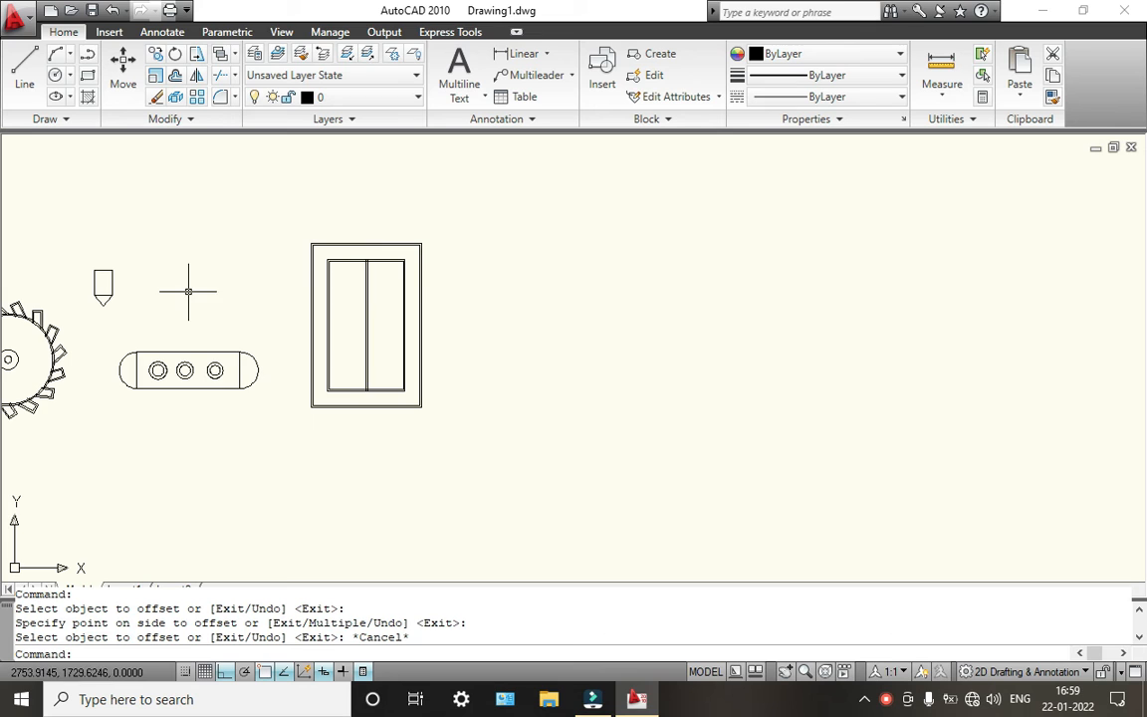
# Step: Draw a closed rectangle about 780 by 1100 units with separate lines, to the right of the double-framed rectangle
pyautogui.click(30, 79)
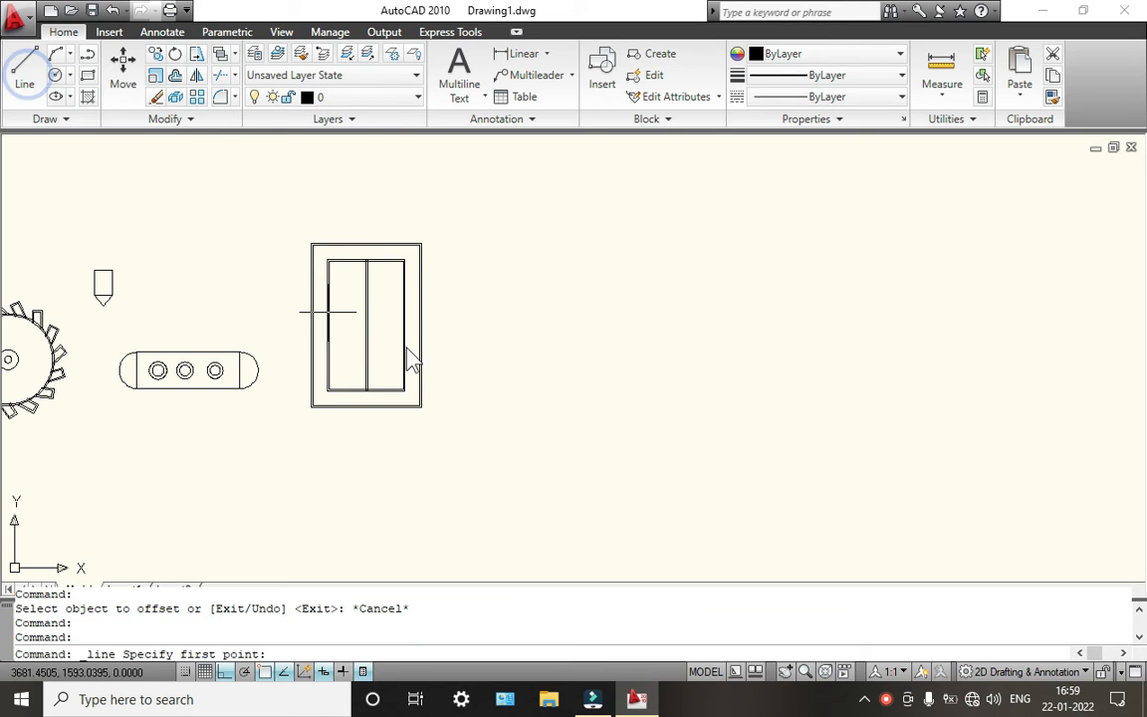
pyautogui.scroll(2, 448, 394)
pyautogui.click(456, 419)
pyautogui.moveTo(398, 298); pyautogui.dragTo(375, 428, button='middle')
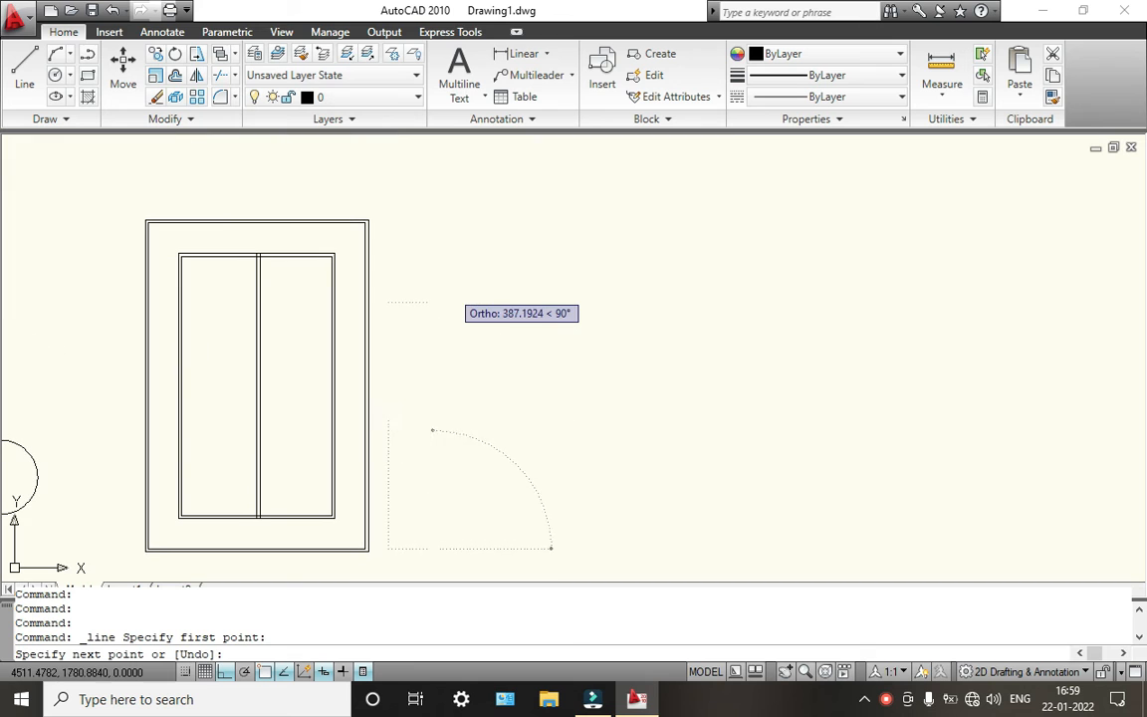
pyautogui.click(430, 214)
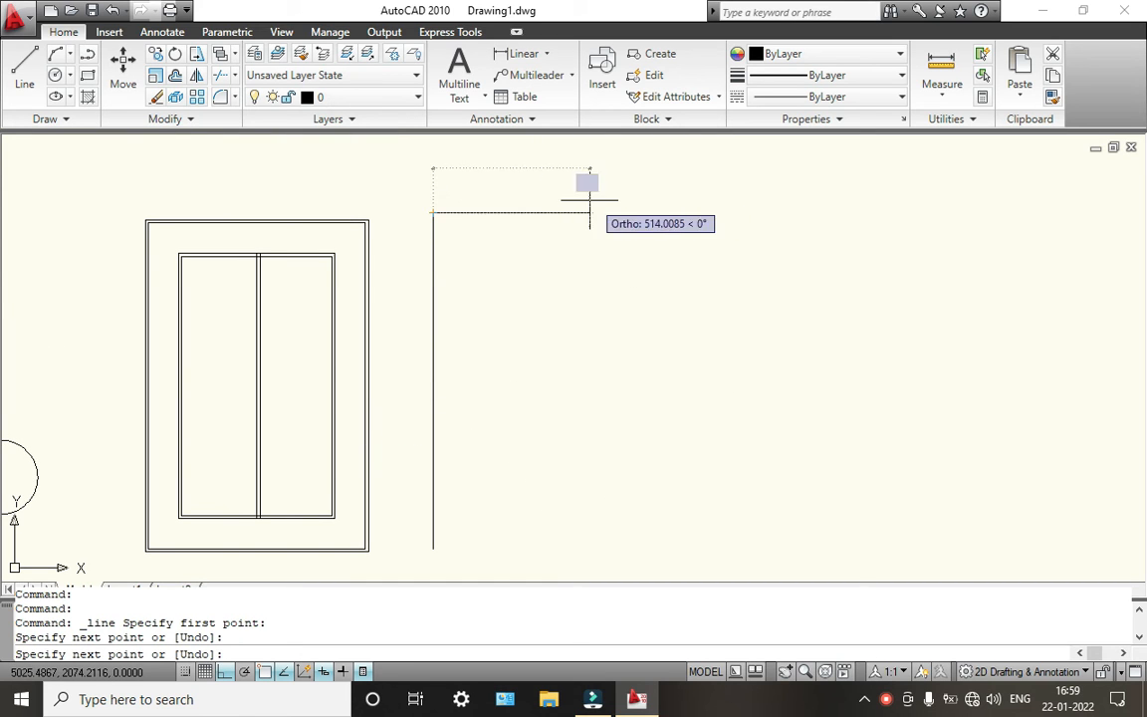
pyautogui.click(666, 202)
pyautogui.scroll(-2, 675, 434)
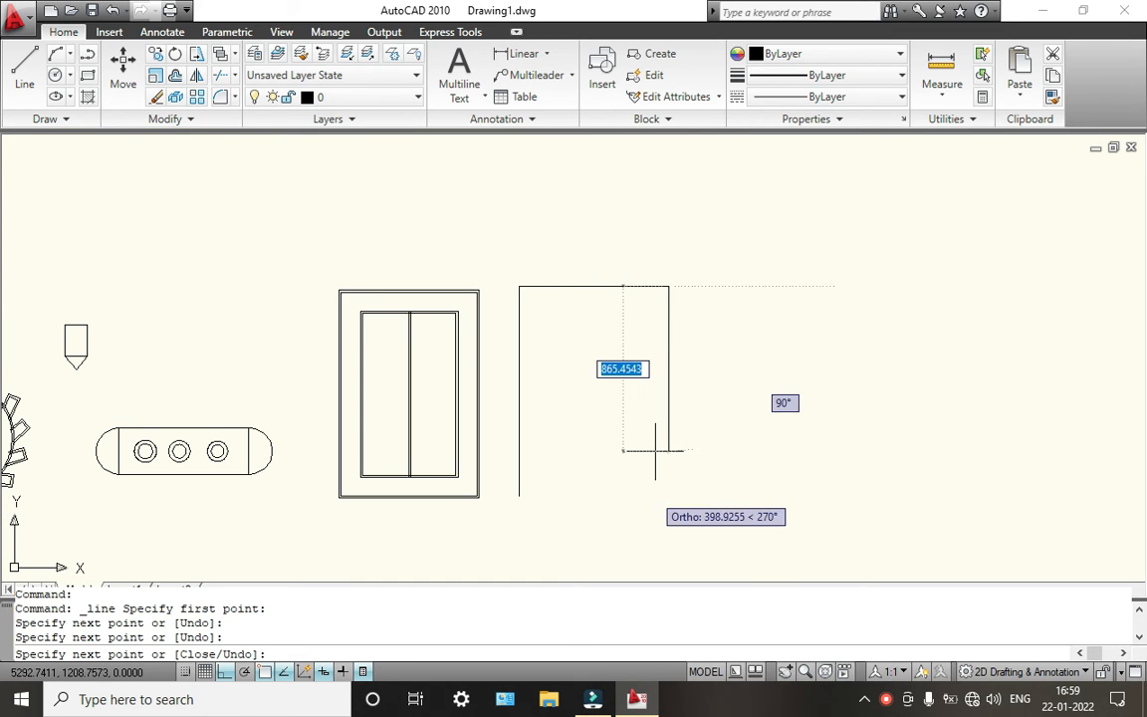
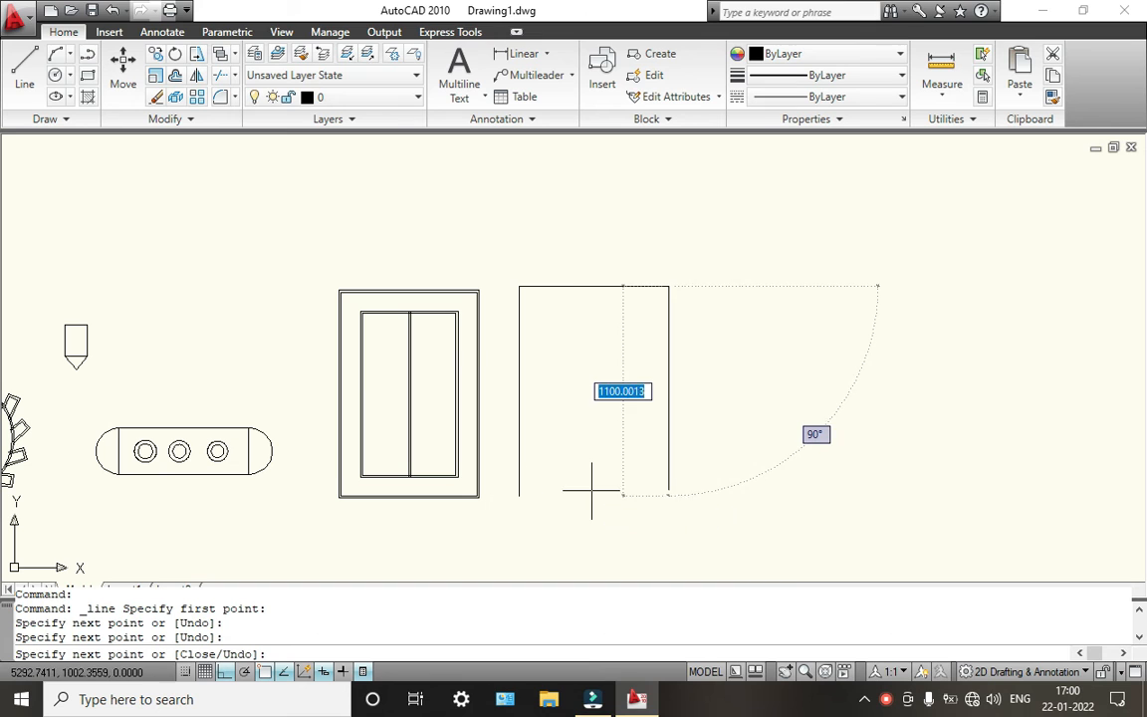
pyautogui.scroll(3, 547, 507)
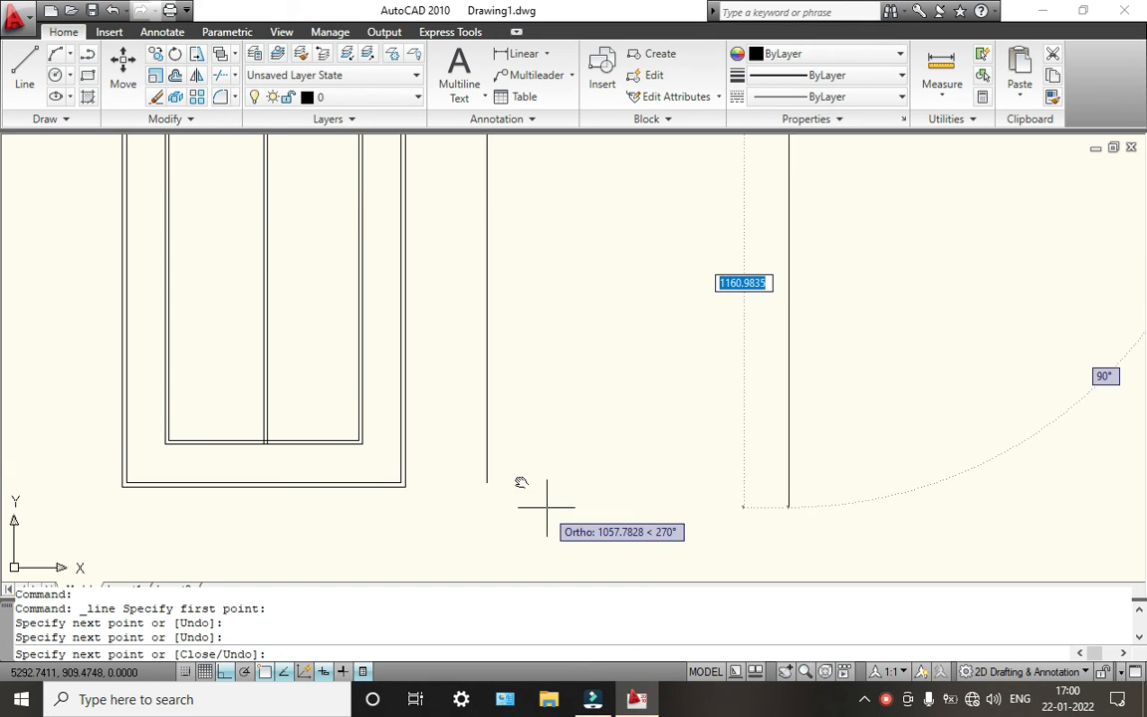
pyautogui.moveTo(520, 481); pyautogui.dragTo(512, 468, button='middle')
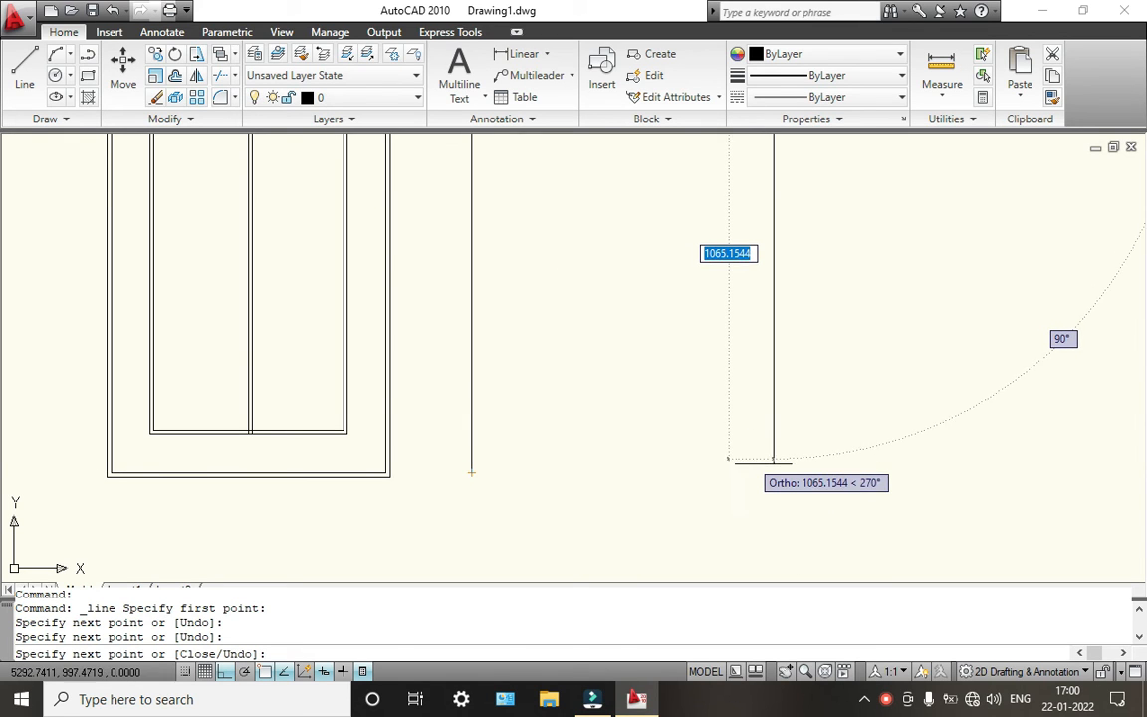
pyautogui.click(765, 466)
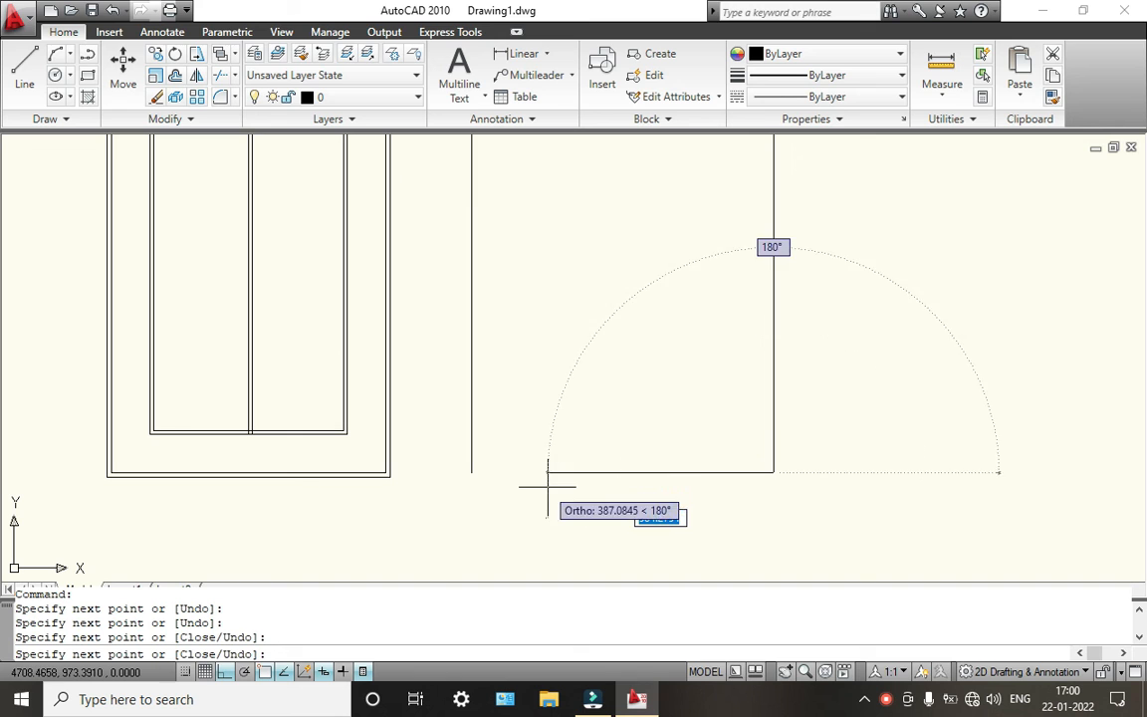
pyautogui.click(472, 472)
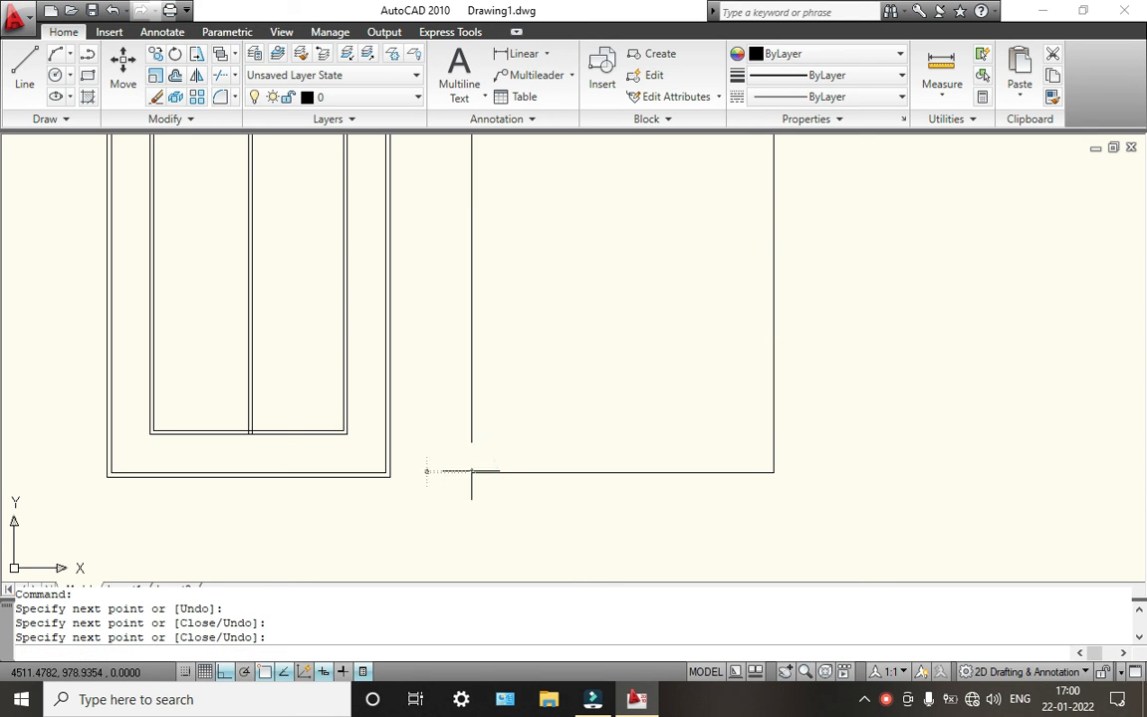
pyautogui.press('Escape')
pyautogui.scroll(-2, 502, 382)
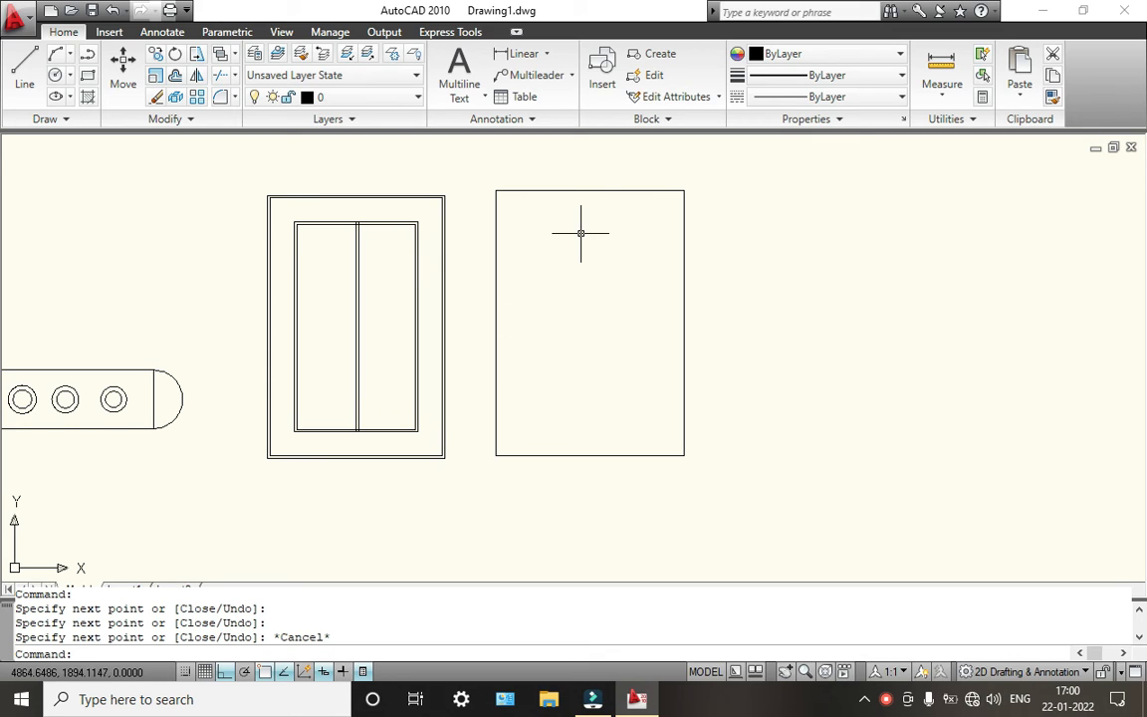
# Step: Offset the four individual lines of the new rectangle 10 units inward and end the Offset command
pyautogui.press('Return')
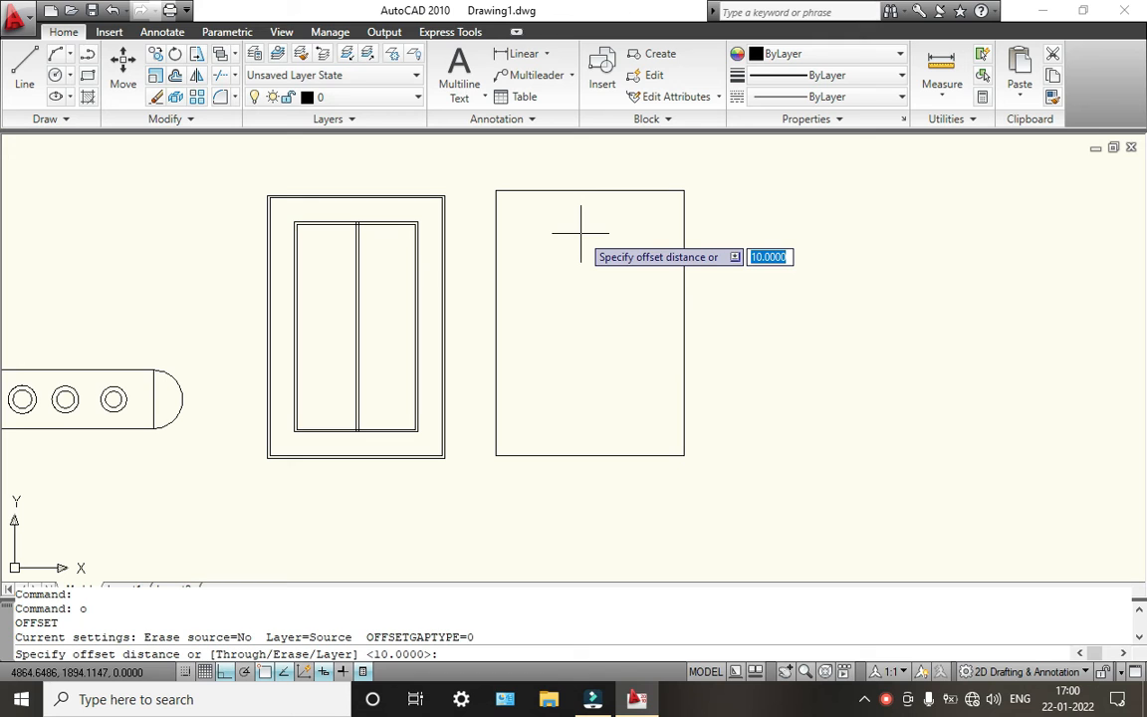
pyautogui.press('Return')
pyautogui.click(569, 190)
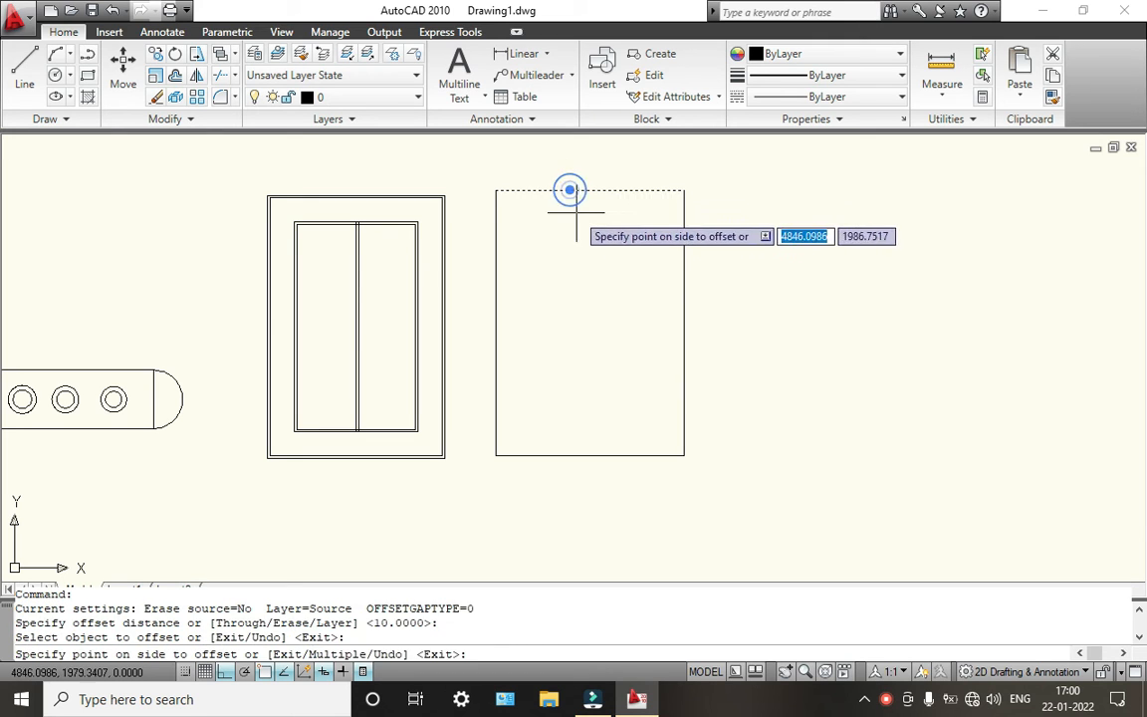
pyautogui.click(575, 211)
pyautogui.click(496, 263)
pyautogui.click(520, 259)
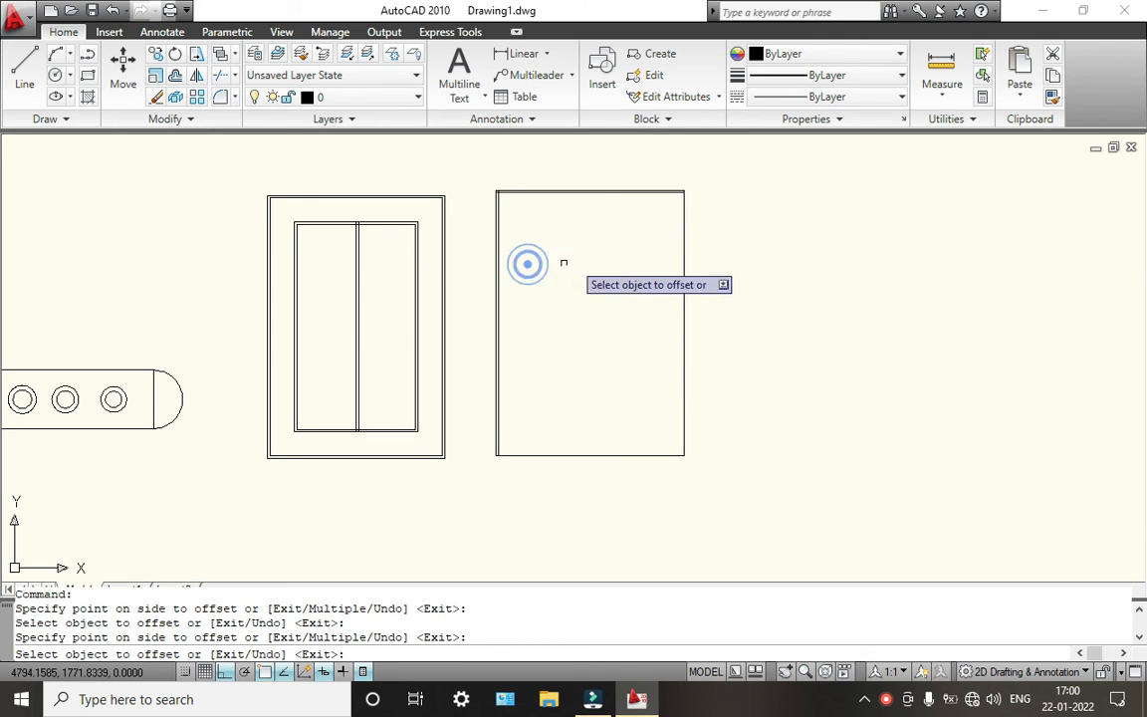
pyautogui.click(597, 457)
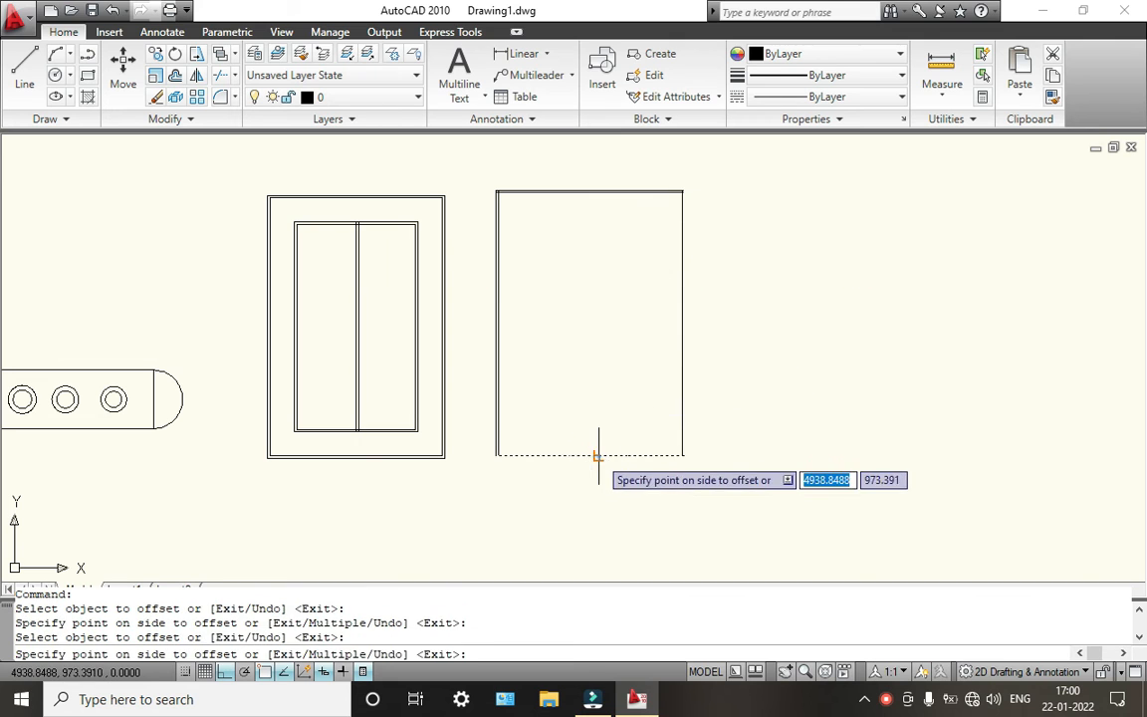
pyautogui.click(594, 409)
pyautogui.click(681, 337)
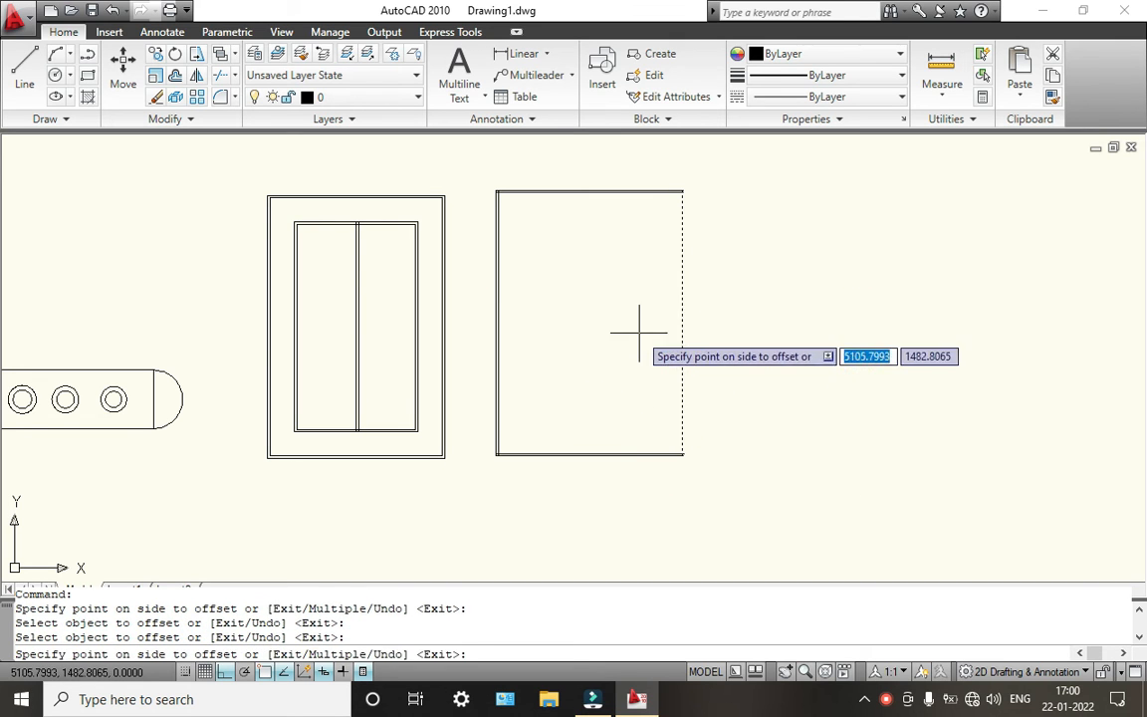
pyautogui.click(637, 332)
pyautogui.press('Escape')
# Step: Offset the new rectangle's inner top line 100 units downward
pyautogui.scroll(3, 514, 272)
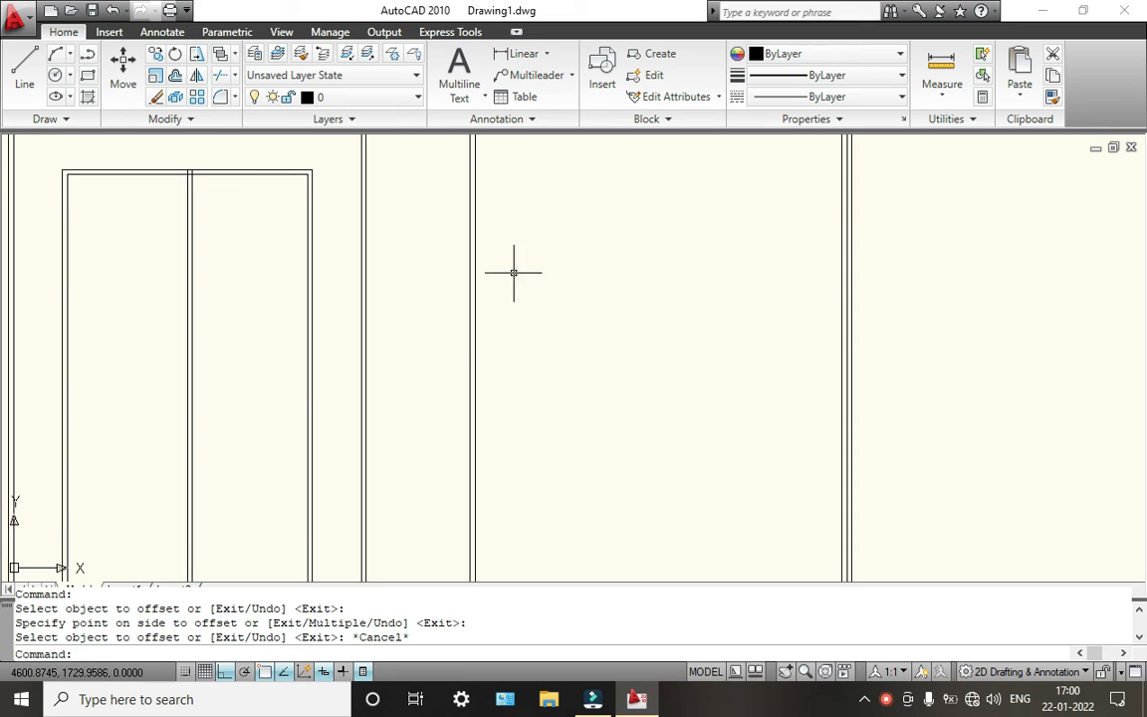
pyautogui.scroll(-2, 487, 320)
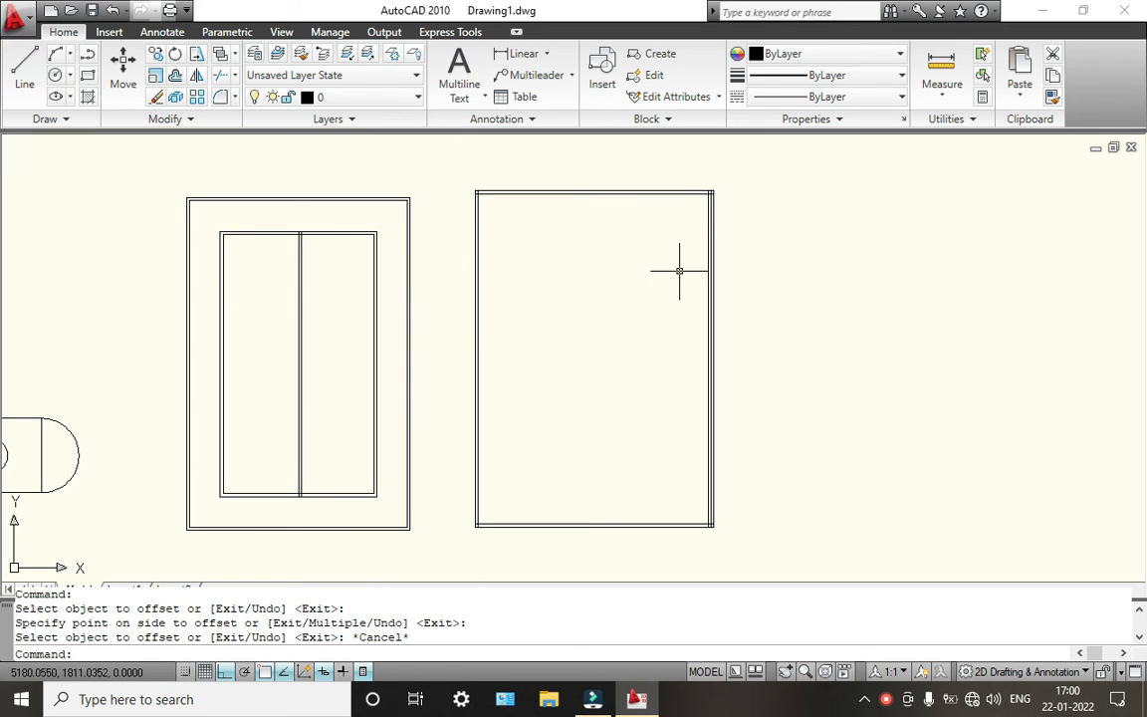
pyautogui.scroll(3, 558, 262)
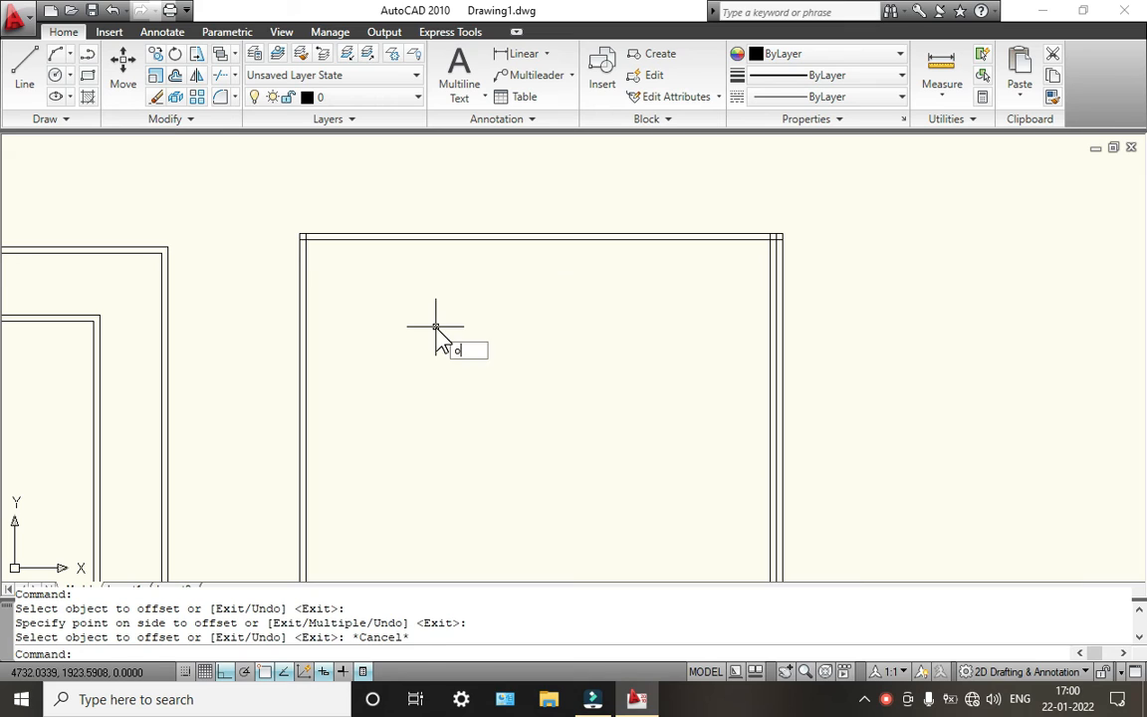
pyautogui.press('Return')
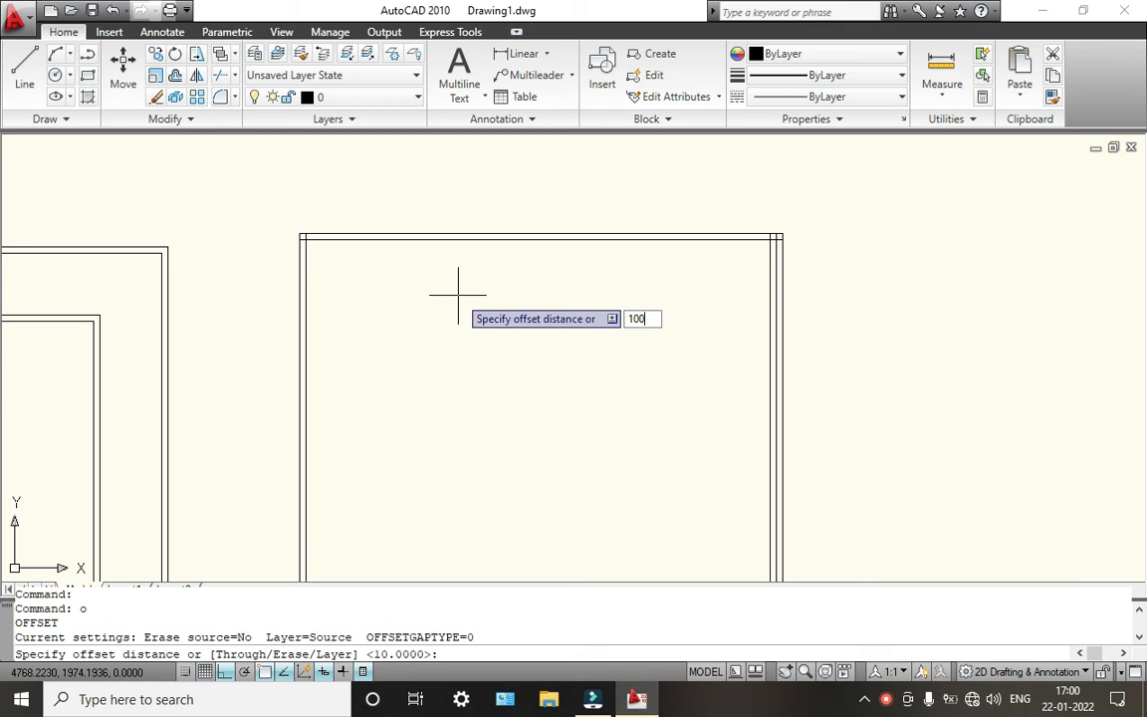
pyautogui.press('Return')
pyautogui.click(464, 239)
pyautogui.click(483, 291)
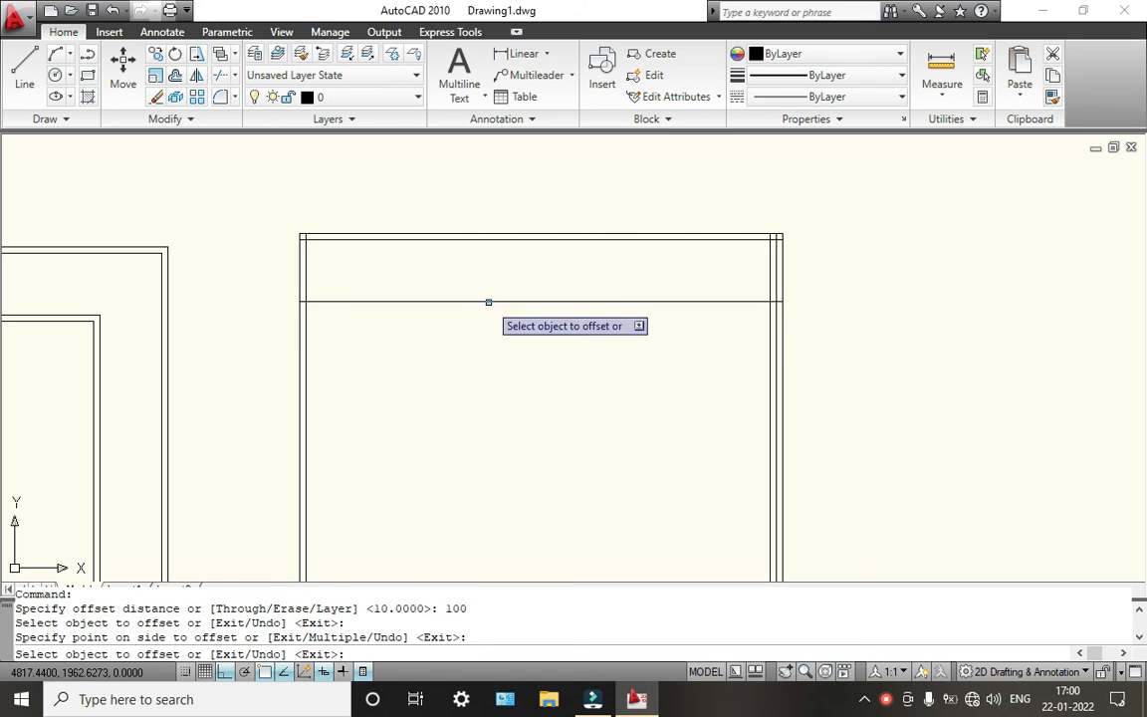
# Step: Offset the new rectangle's inner right, left and bottom lines 100 units inward and end the Offset command
pyautogui.scroll(-2, 568, 269)
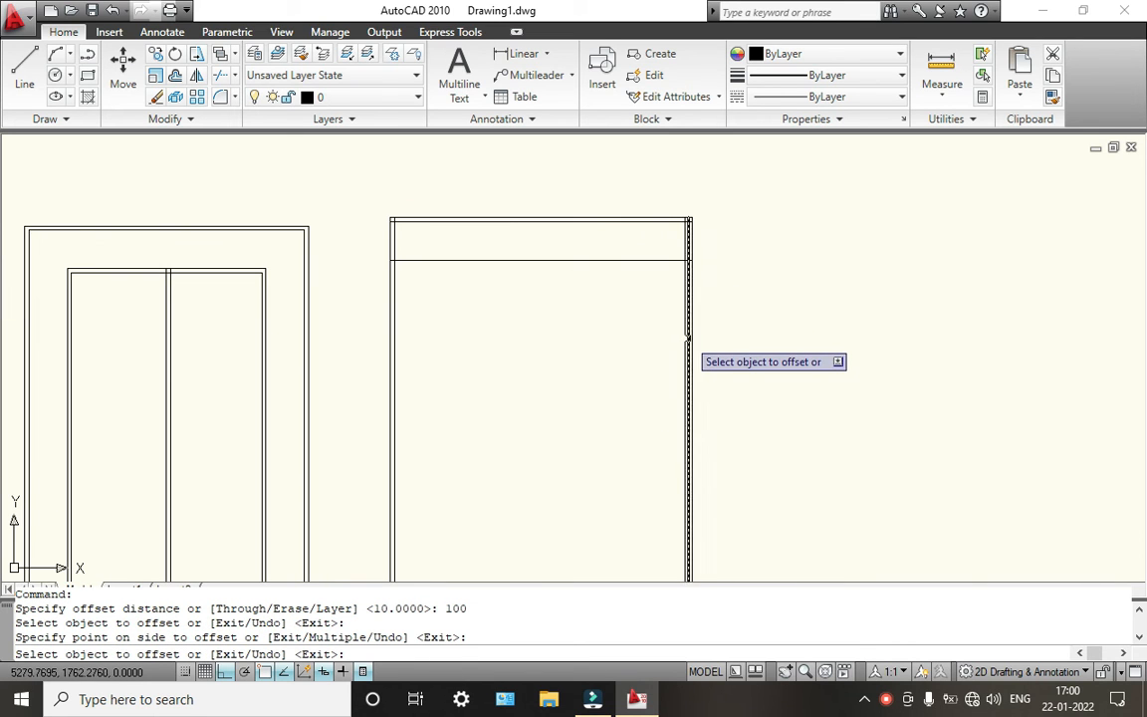
pyautogui.scroll(3, 685, 329)
pyautogui.click(686, 329)
pyautogui.click(619, 312)
pyautogui.scroll(-3, 512, 328)
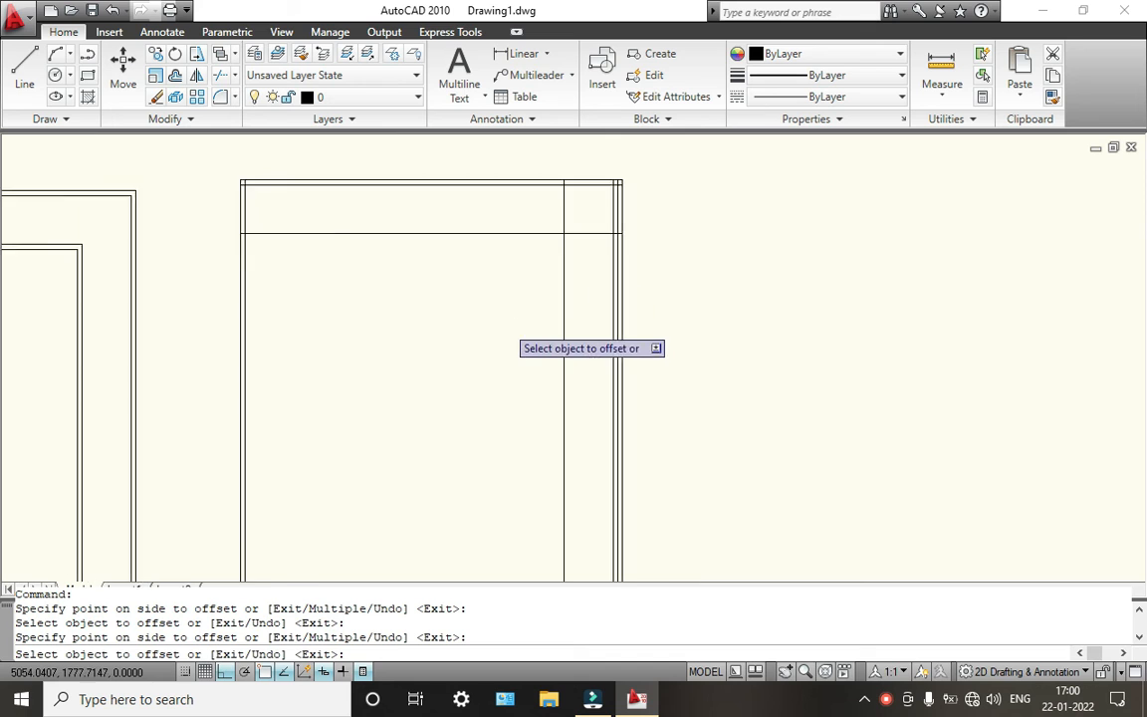
pyautogui.click(363, 301)
pyautogui.click(395, 287)
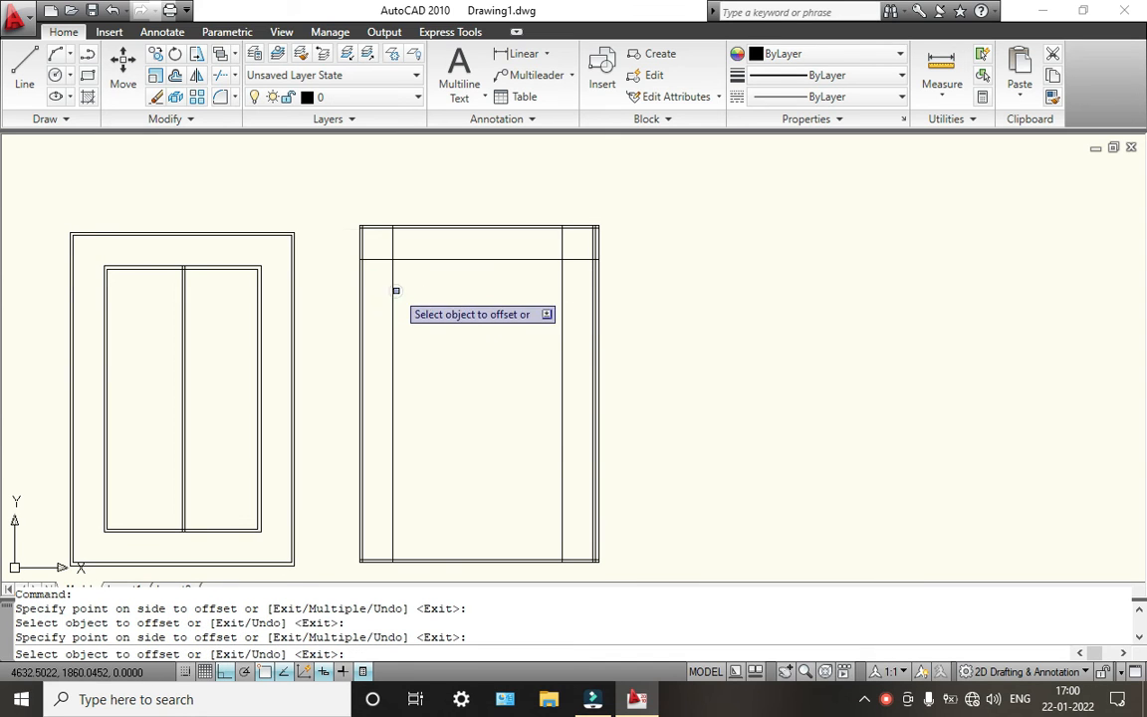
pyautogui.click(447, 561)
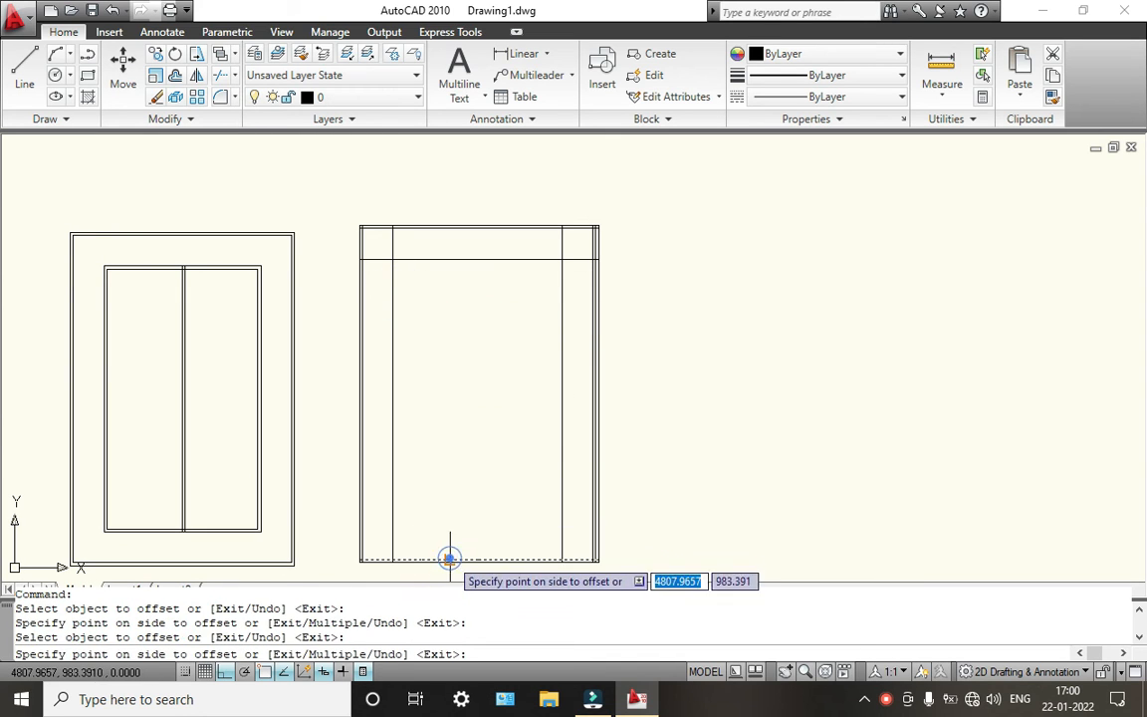
pyautogui.click(451, 514)
pyautogui.press('Escape')
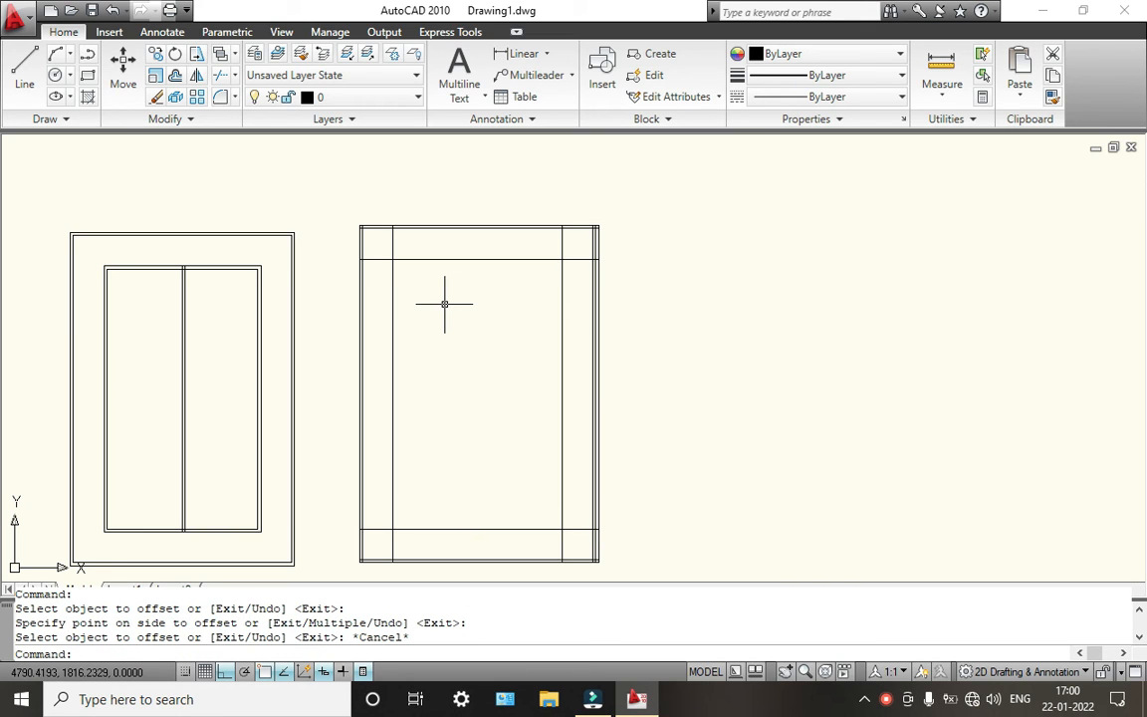
# Step: Offset the left and right inset vertical lines 200 units toward the rectangle's centre and end the Offset command
pyautogui.write('o')
pyautogui.press('Return')
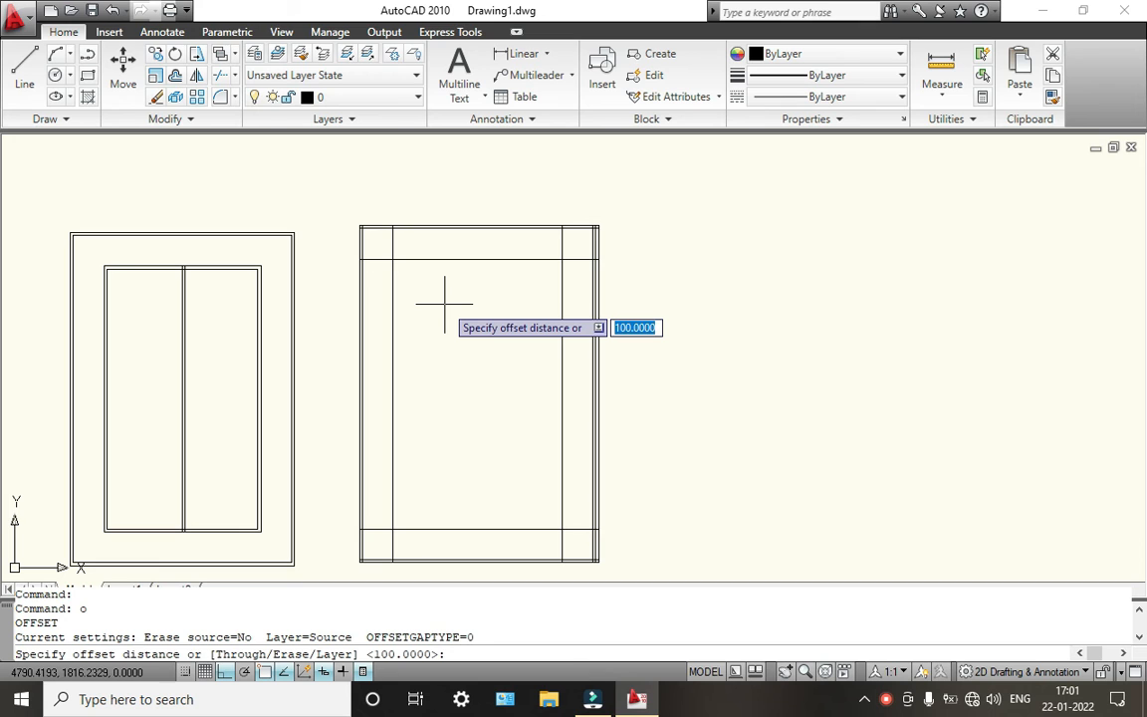
pyautogui.press('Return')
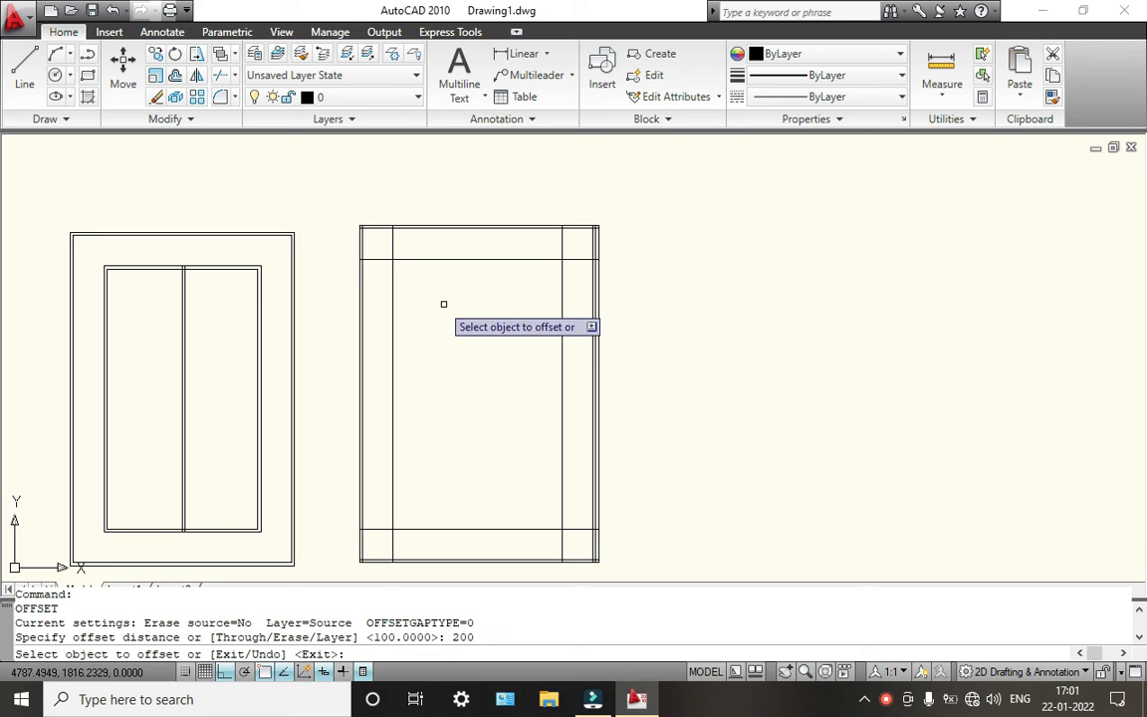
pyautogui.click(391, 279)
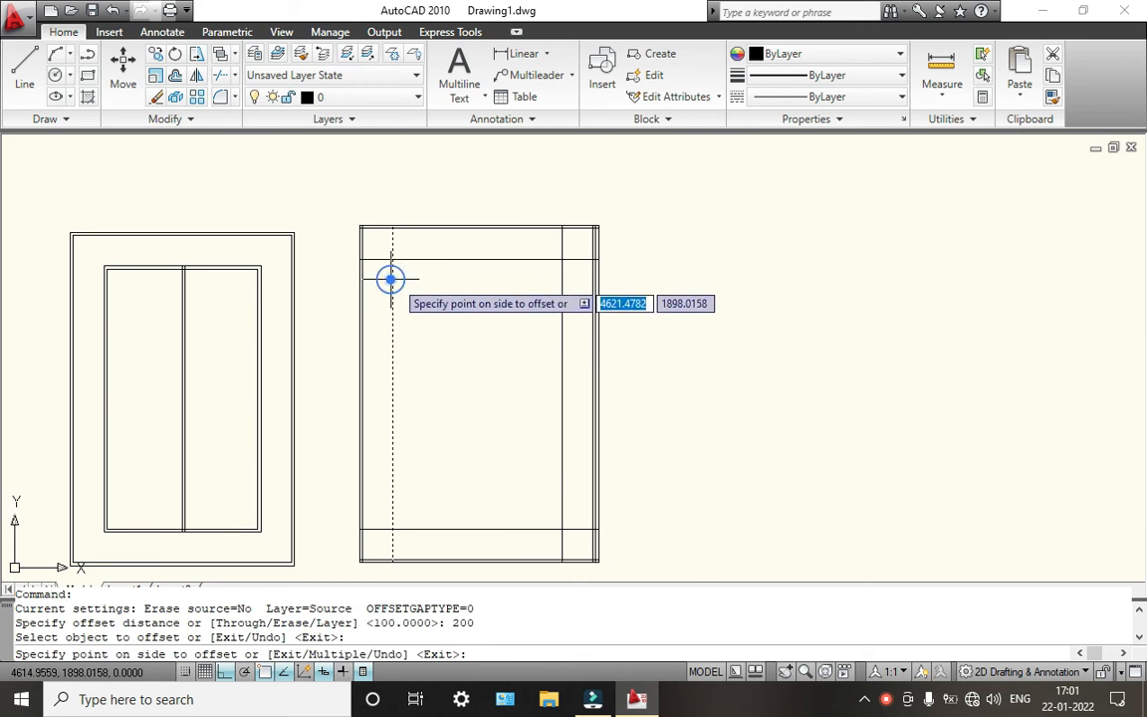
pyautogui.click(424, 279)
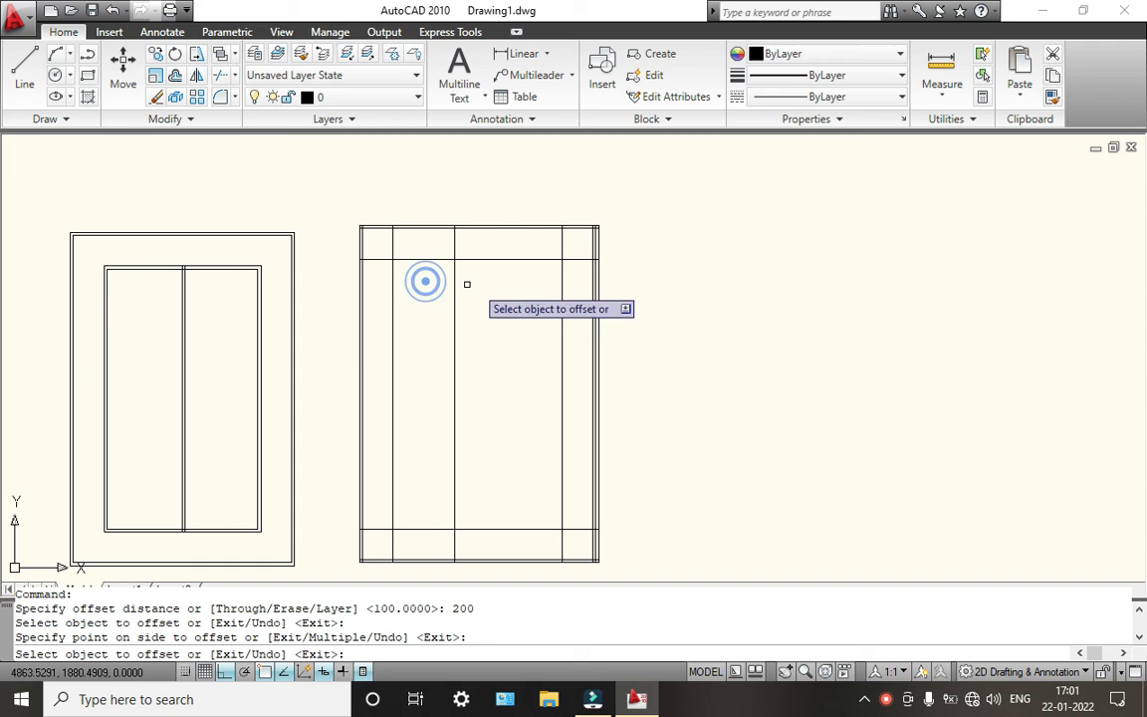
pyautogui.click(561, 280)
pyautogui.click(502, 295)
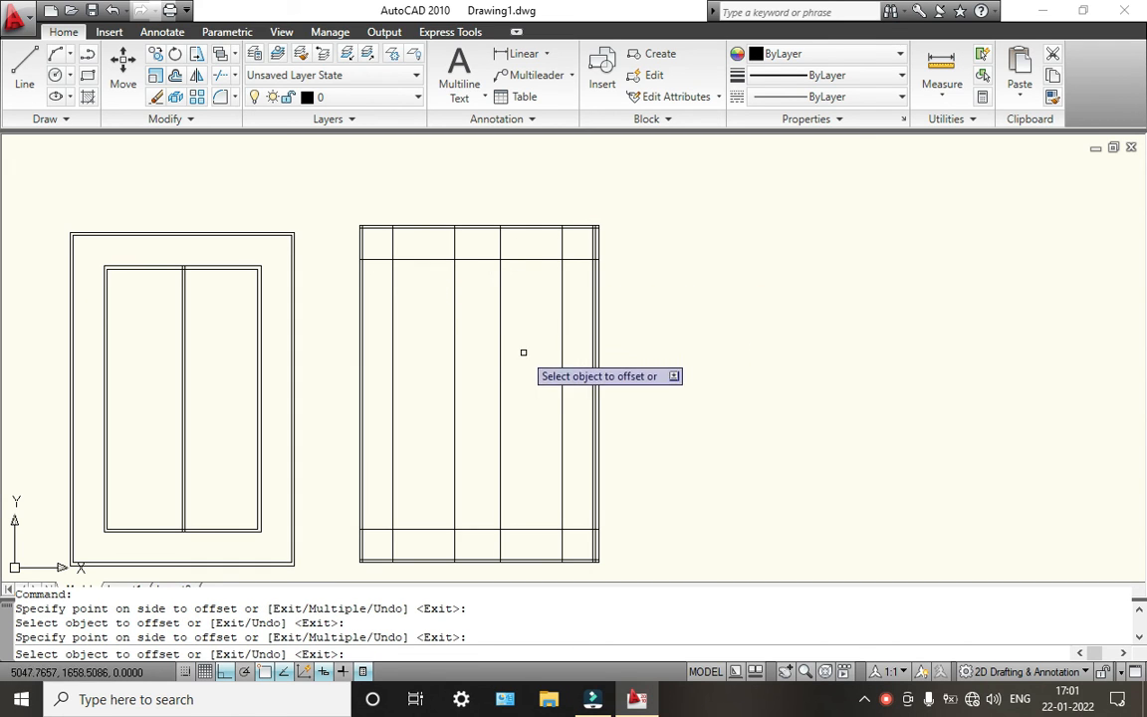
pyautogui.press('Escape')
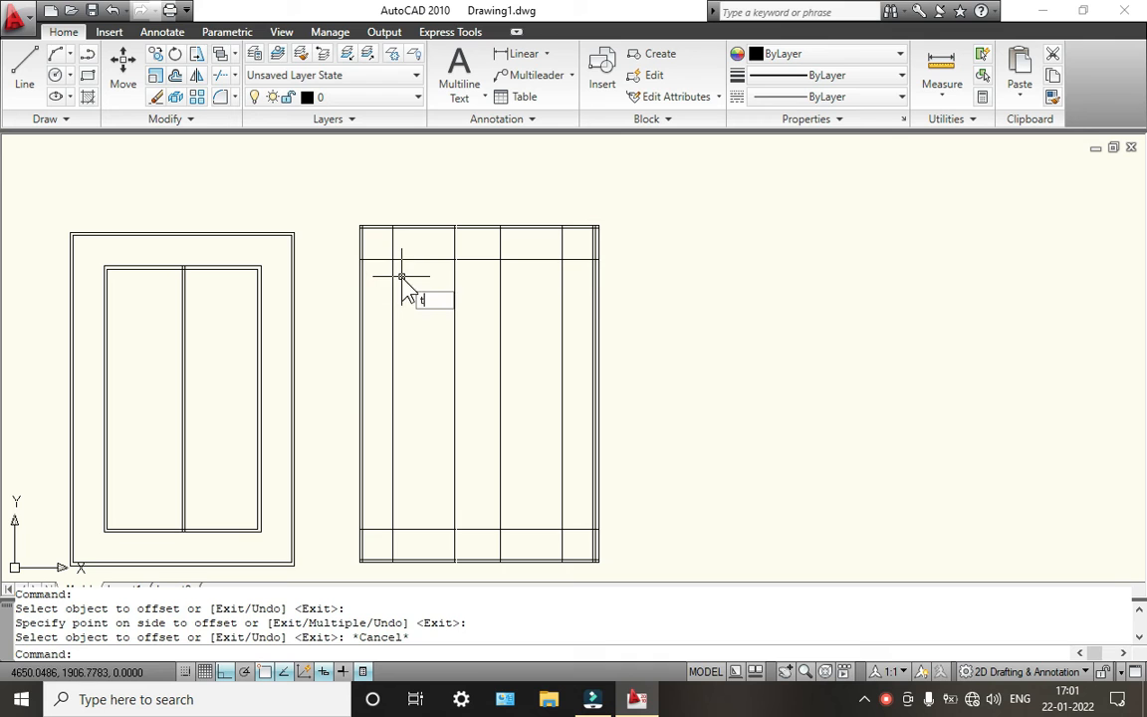
# Step: Trim the four inset verticals above the upper inset line and that line's segments outside the two panels, and end Trim
pyautogui.write('tr')
pyautogui.press('Return')
pyautogui.press('Return')
pyautogui.scroll(3, 394, 239)
pyautogui.click(534, 257)
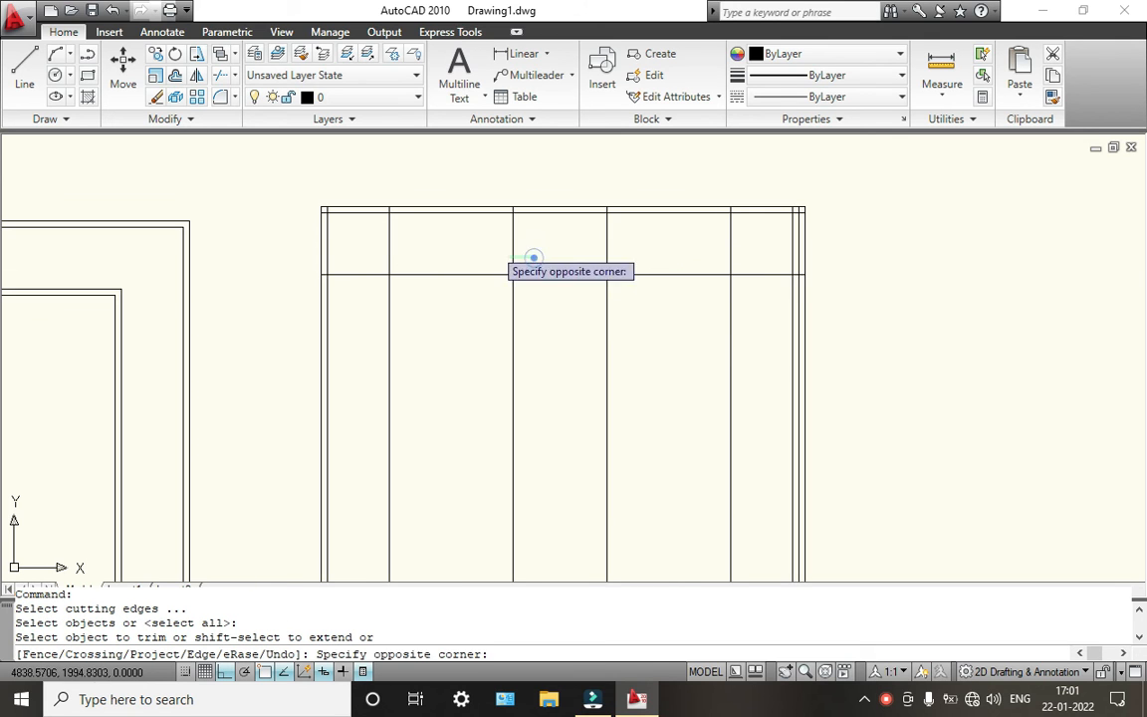
pyautogui.click(366, 236)
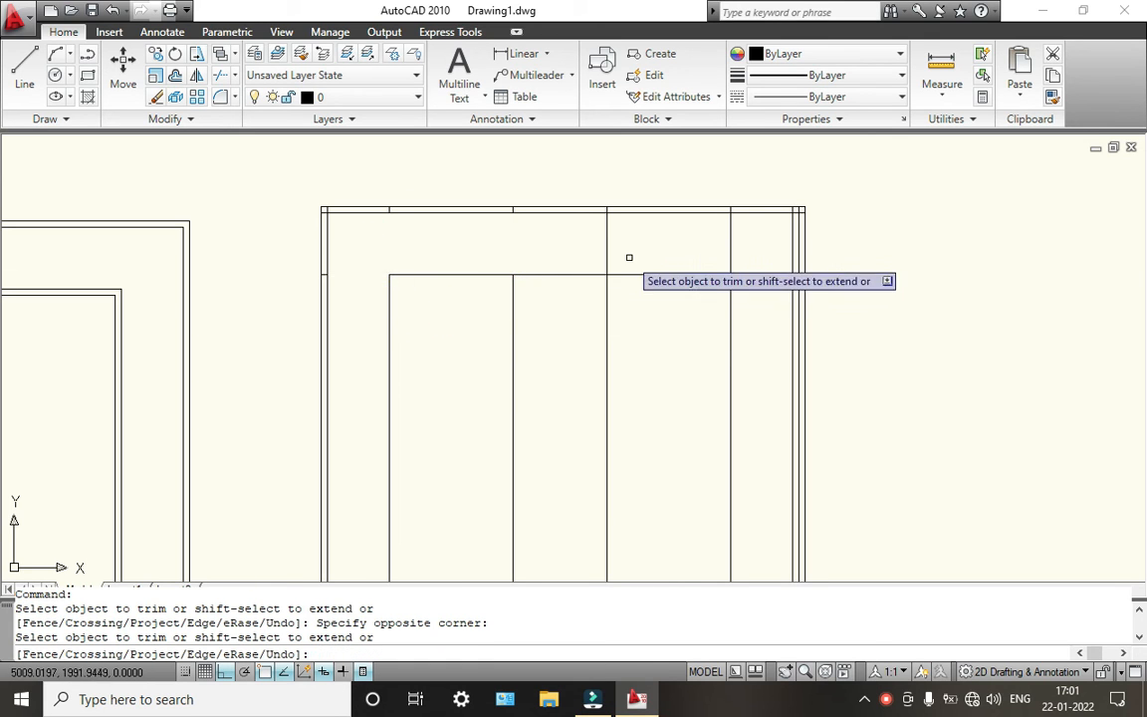
pyautogui.click(737, 249)
pyautogui.click(561, 246)
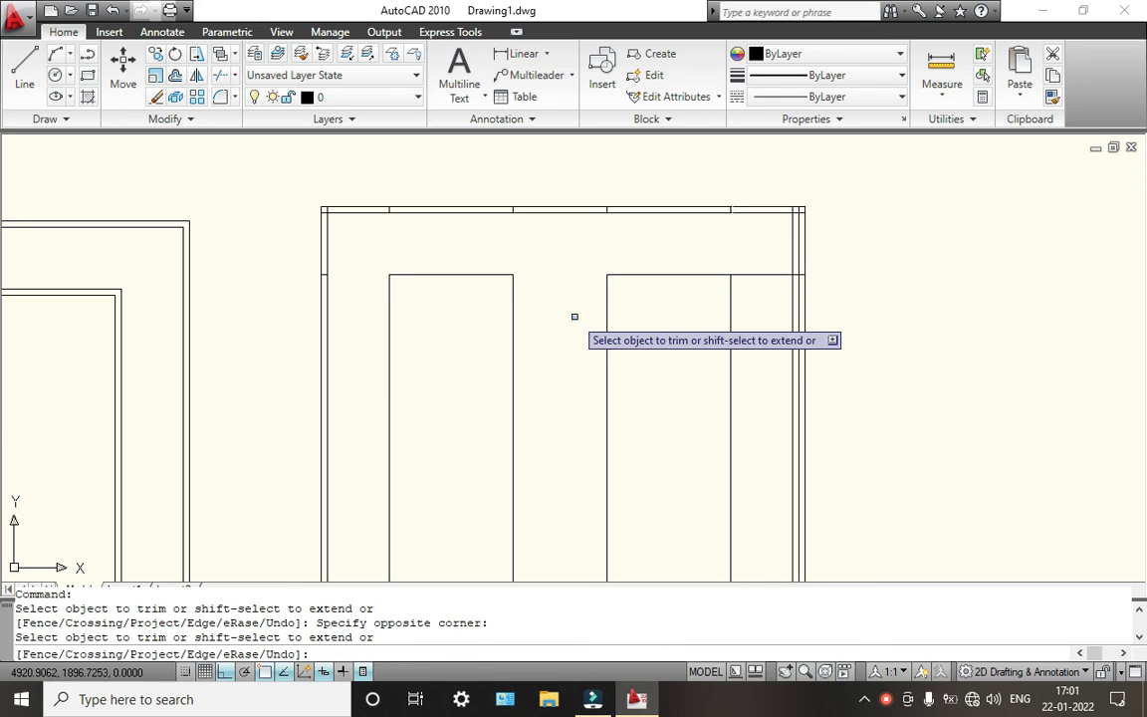
pyautogui.scroll(-2, 529, 309)
pyautogui.moveTo(529, 309); pyautogui.dragTo(501, 197, button='middle')
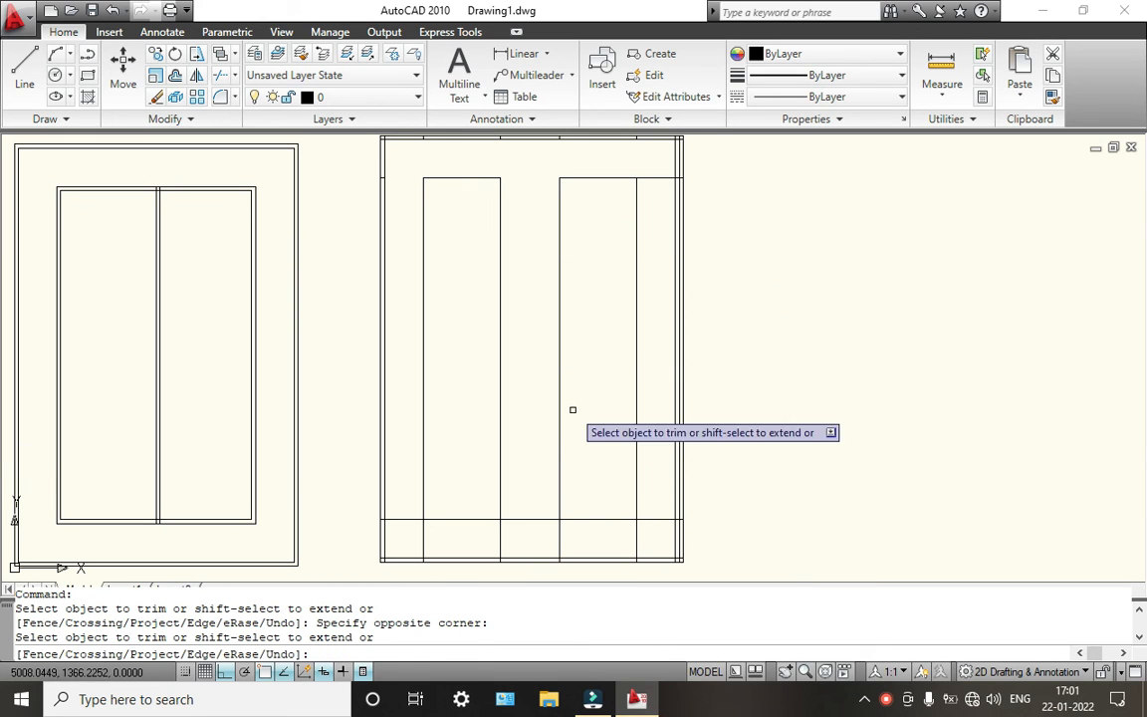
pyautogui.click(657, 171)
pyautogui.press('Escape')
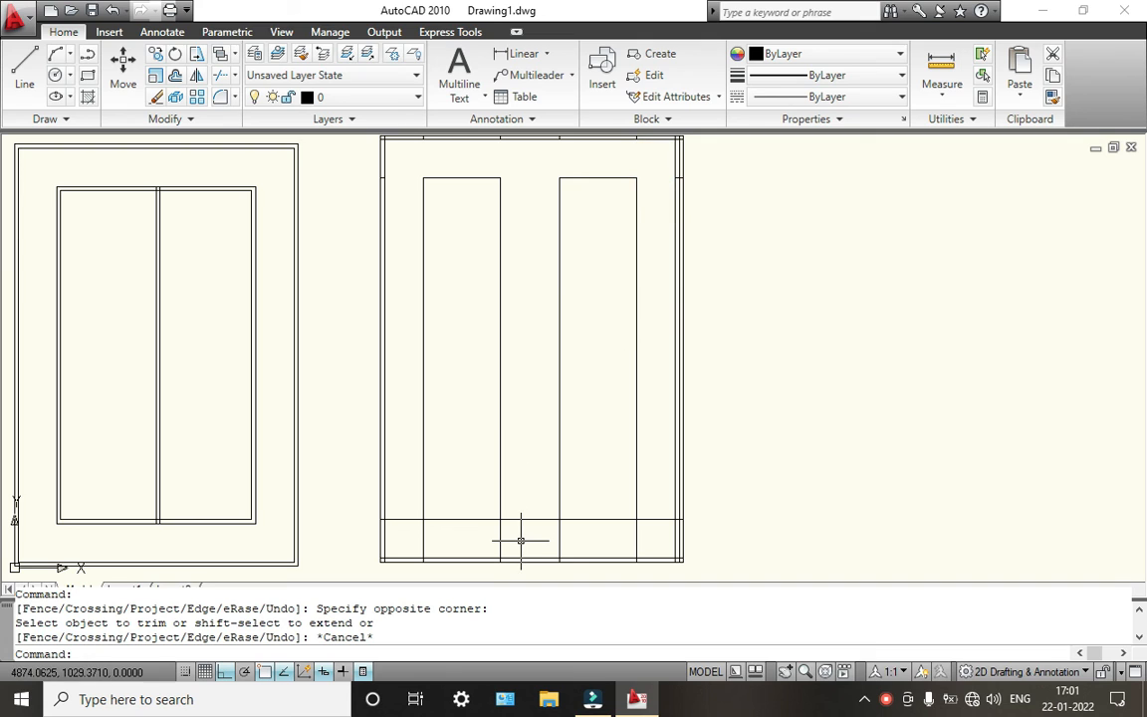
# Step: Offset the lower inset horizontal line upward three times at 300-unit spacing and end the Offset command
pyautogui.write('o')
pyautogui.press('Return')
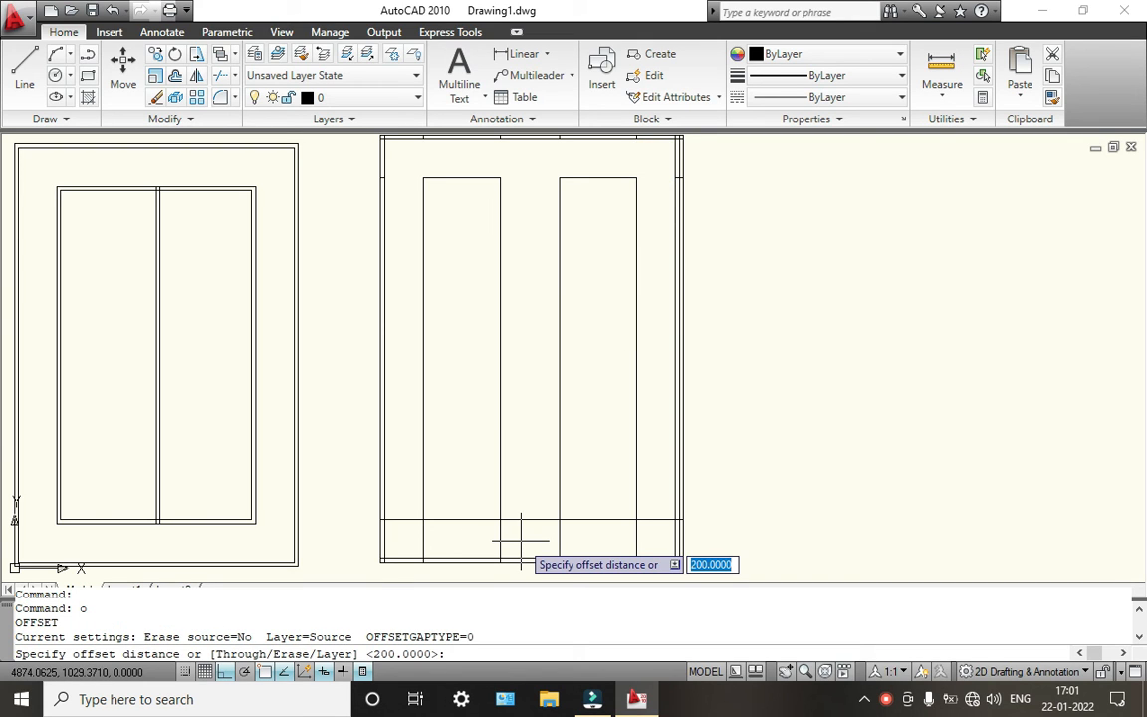
pyautogui.press('Return')
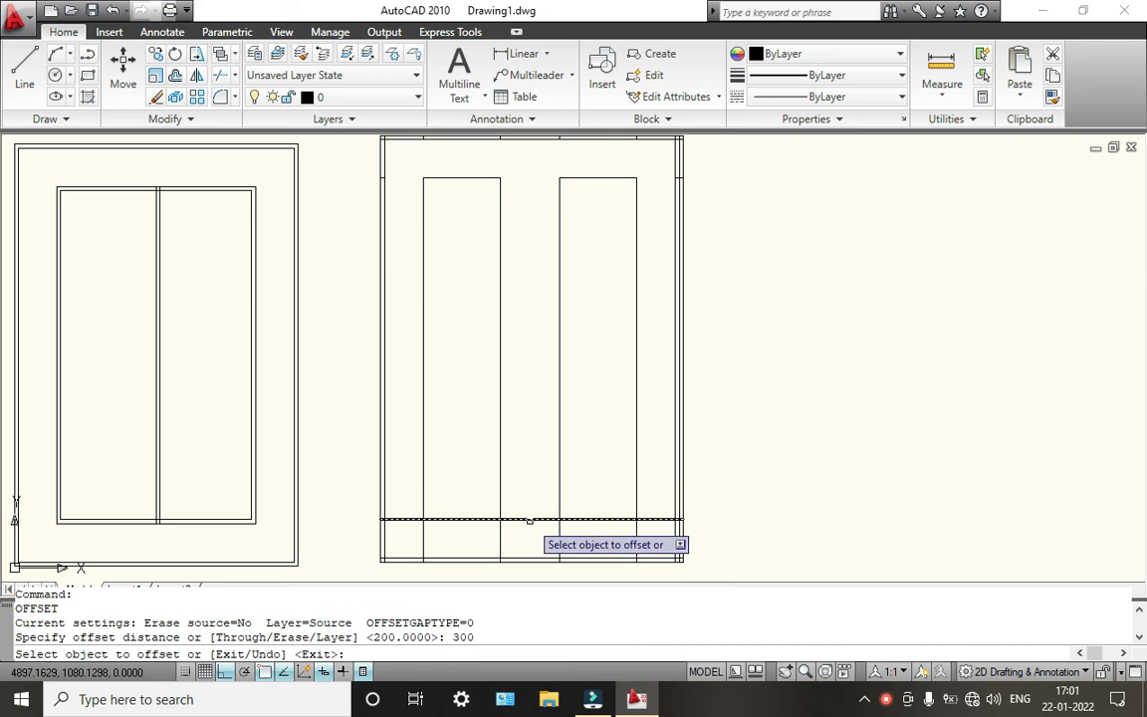
pyautogui.click(525, 519)
pyautogui.click(525, 471)
pyautogui.click(520, 402)
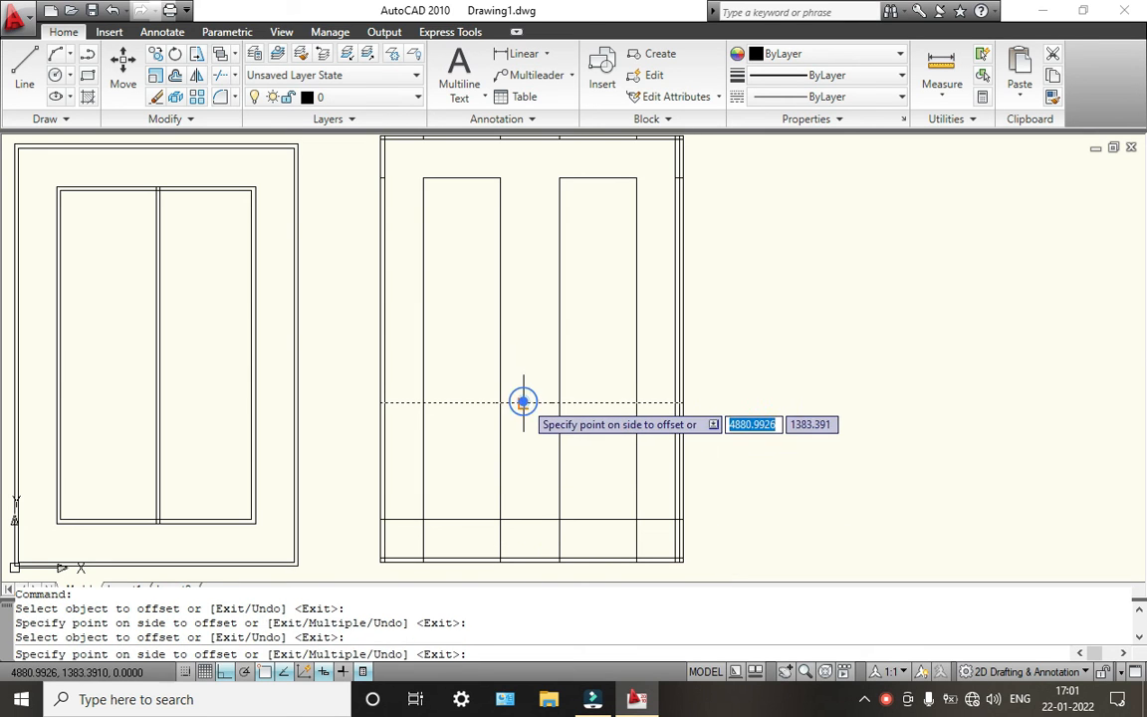
pyautogui.click(520, 349)
pyautogui.click(523, 287)
pyautogui.click(514, 239)
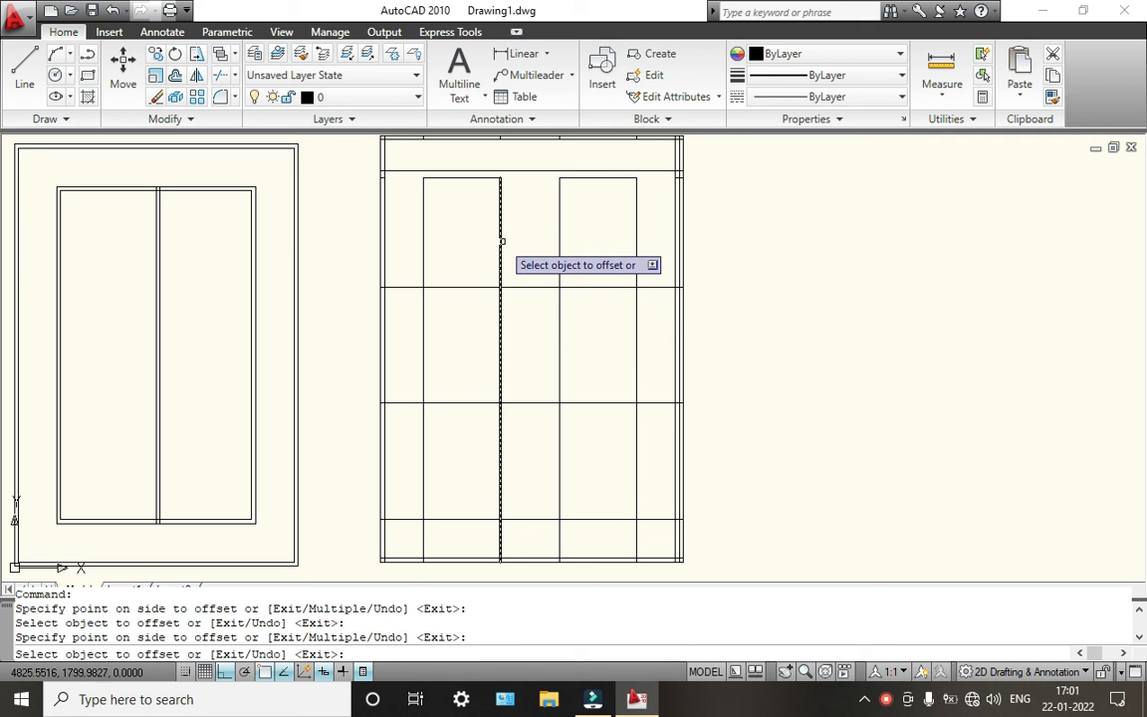
pyautogui.press('Escape')
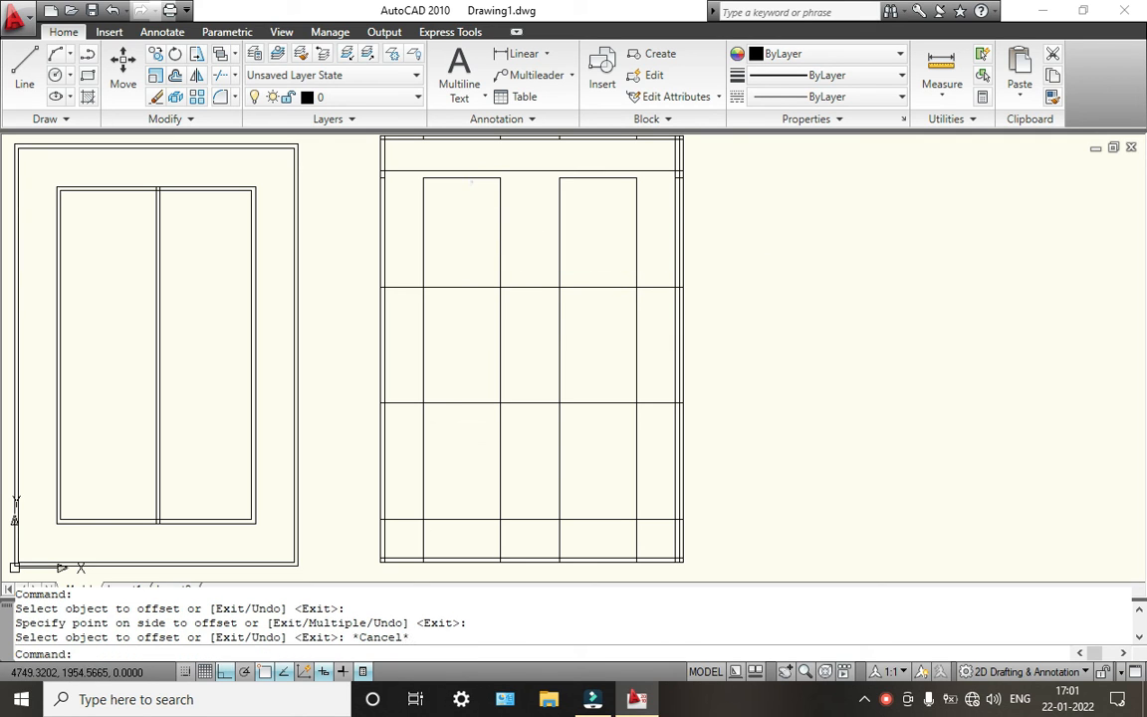
# Step: Erase the two short horizontal segments that cap the left and right panels at their upper ends
pyautogui.click(471, 181)
pyautogui.click(462, 178)
pyautogui.press('Delete')
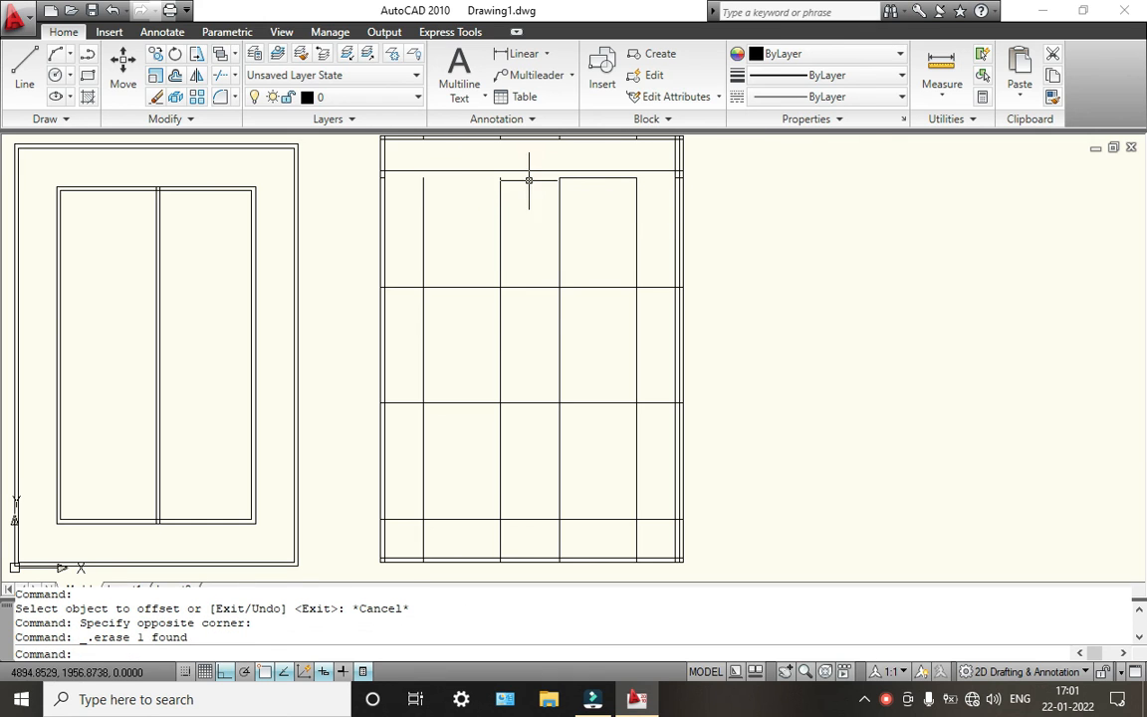
pyautogui.click(589, 180)
pyautogui.click(589, 183)
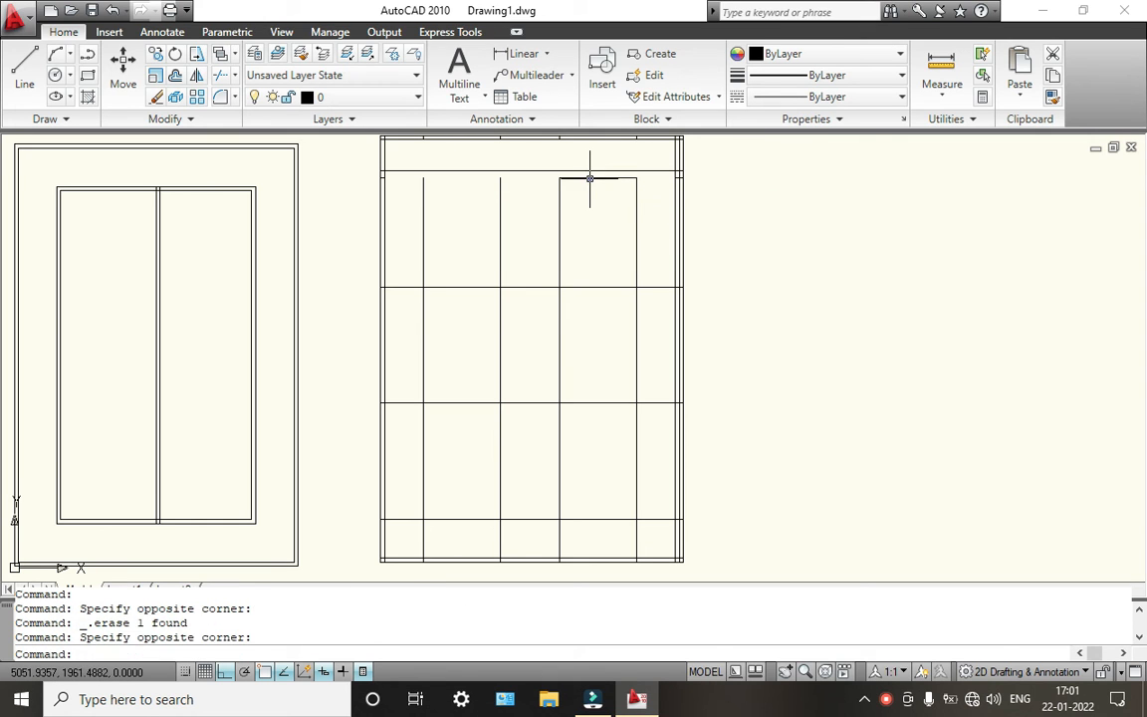
pyautogui.press('Delete')
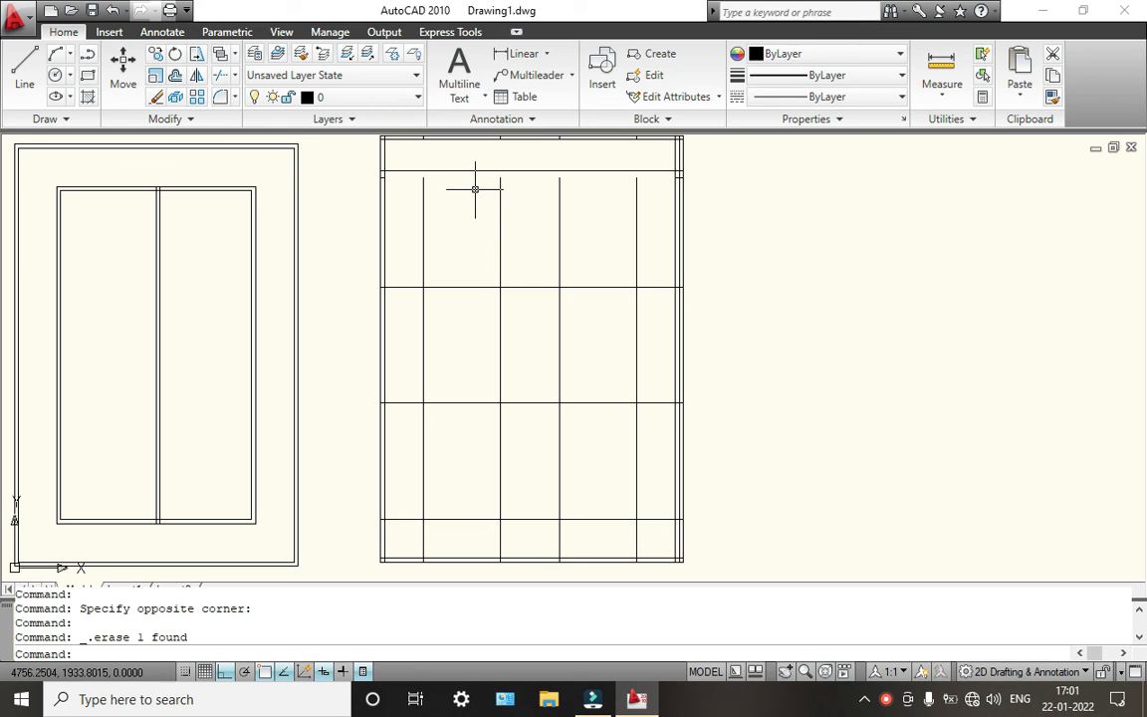
# Step: Draw a vertical line from the upper end of the second inset vertical to the uppermost offset horizontal line
pyautogui.scroll(4, 487, 186)
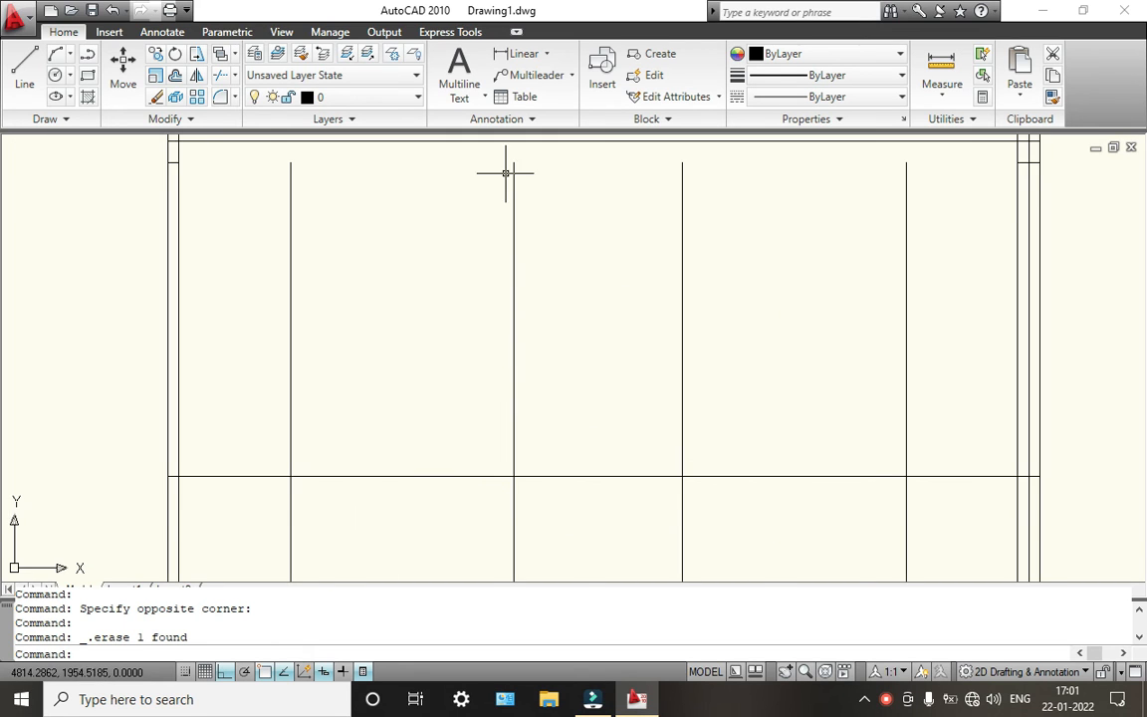
pyautogui.moveTo(507, 174); pyautogui.dragTo(507, 226, button='middle')
pyautogui.write('l')
pyautogui.press('Return')
pyautogui.click(509, 211)
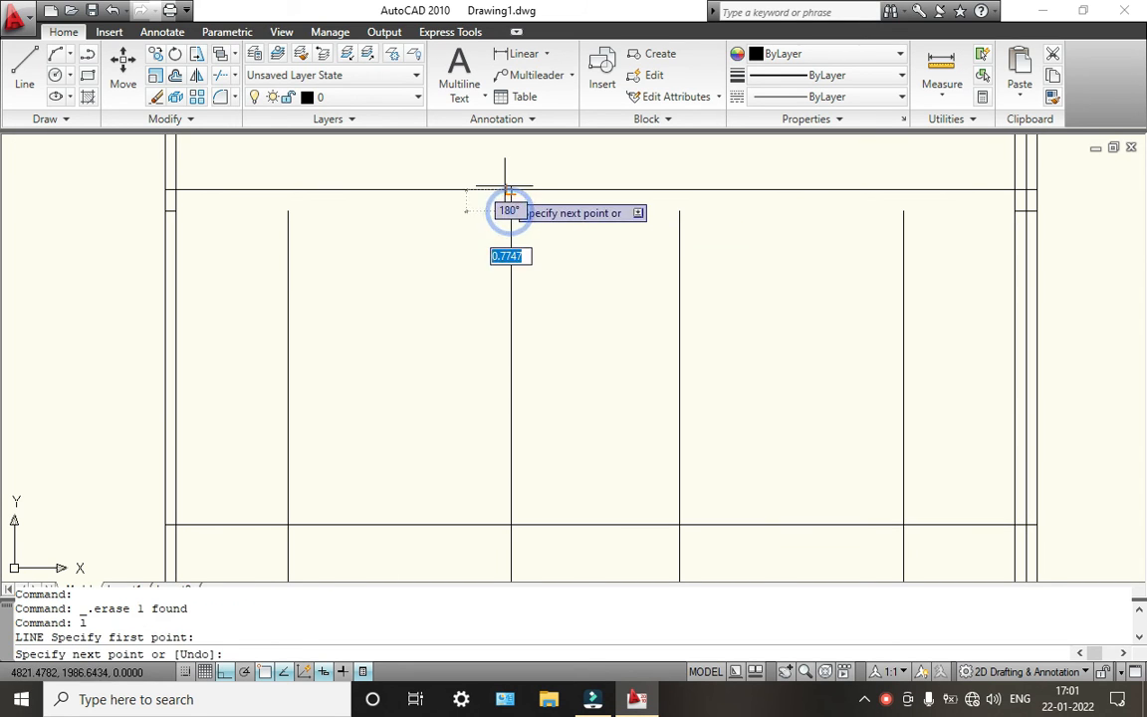
pyautogui.click(508, 188)
pyautogui.press('Return')
# Step: Try to connect the leftmost inset vertical's upper end to the uppermost offset horizontal line with a line
pyautogui.press('Return')
pyautogui.click(288, 209)
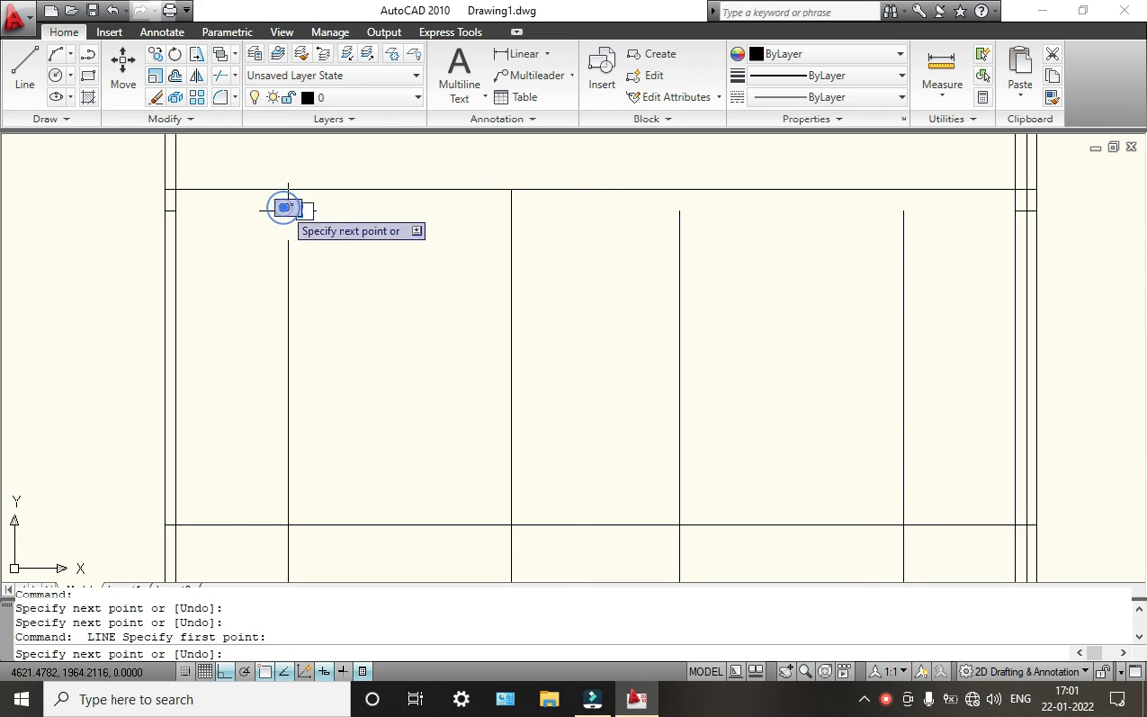
pyautogui.click(284, 191)
pyautogui.press('Return')
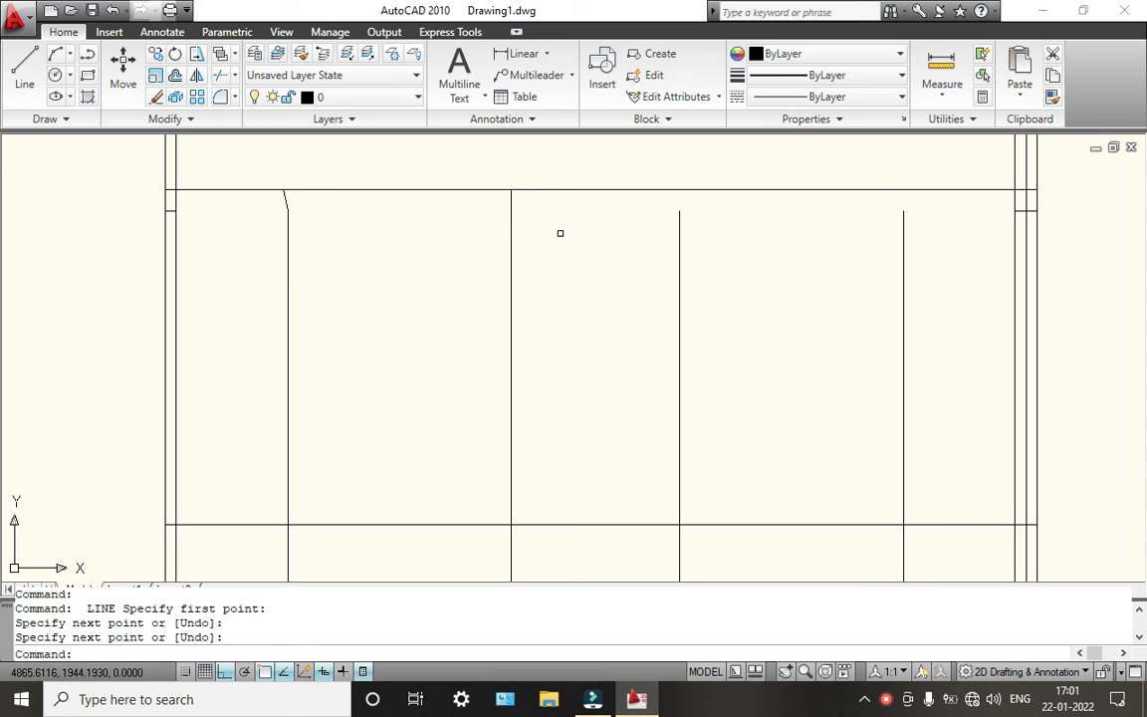
# Step: Draw a straight vertical line from the leftmost inset vertical's upper end to the uppermost offset horizontal line
pyautogui.write('l')
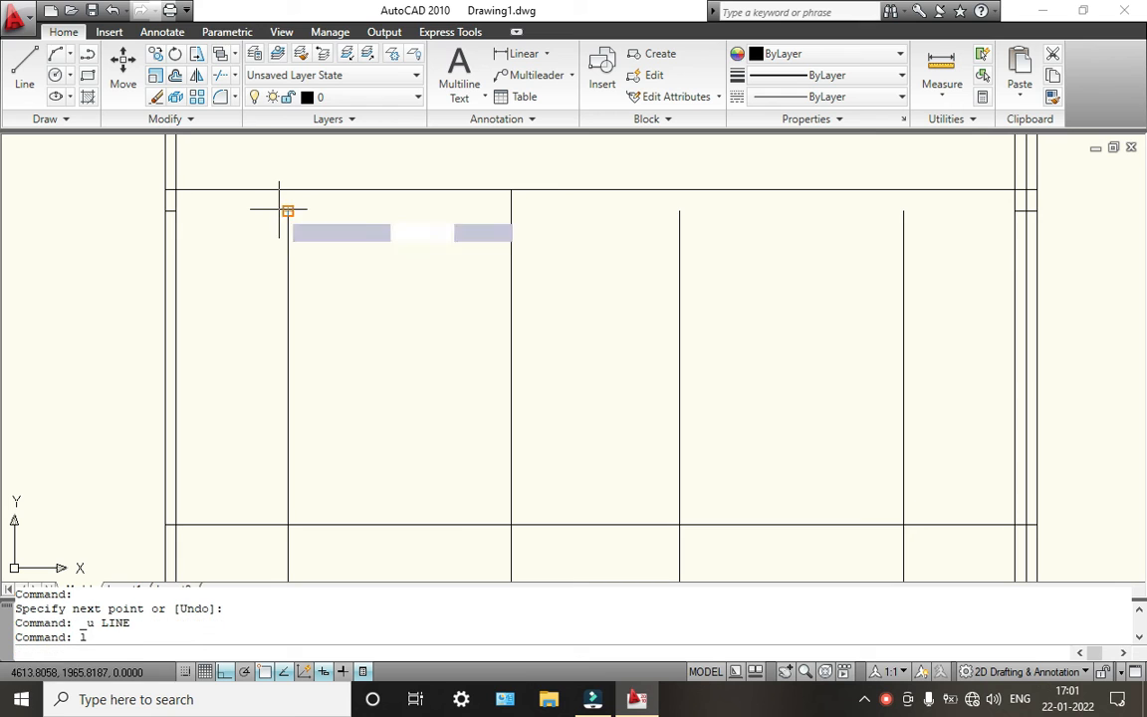
pyautogui.press('Return')
pyautogui.click(288, 211)
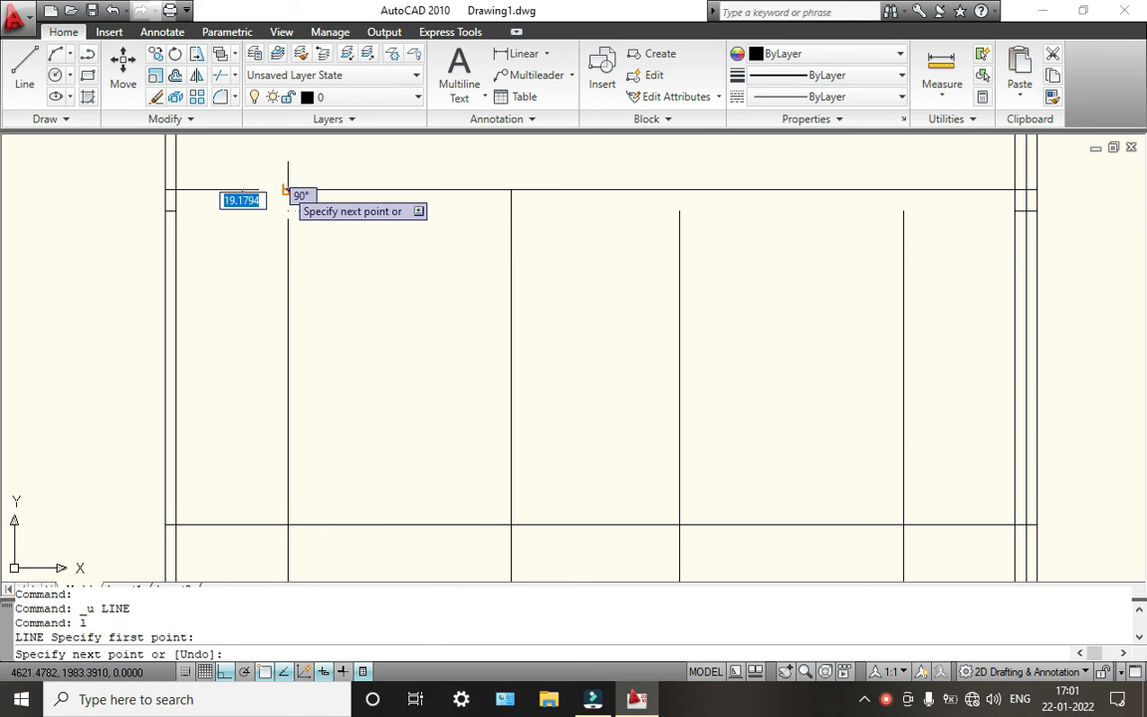
pyautogui.click(285, 189)
pyautogui.press('Return')
# Step: Draw vertical lines from the upper ends of the third and fourth inset verticals to the uppermost offset horizontal line
pyautogui.press('Return')
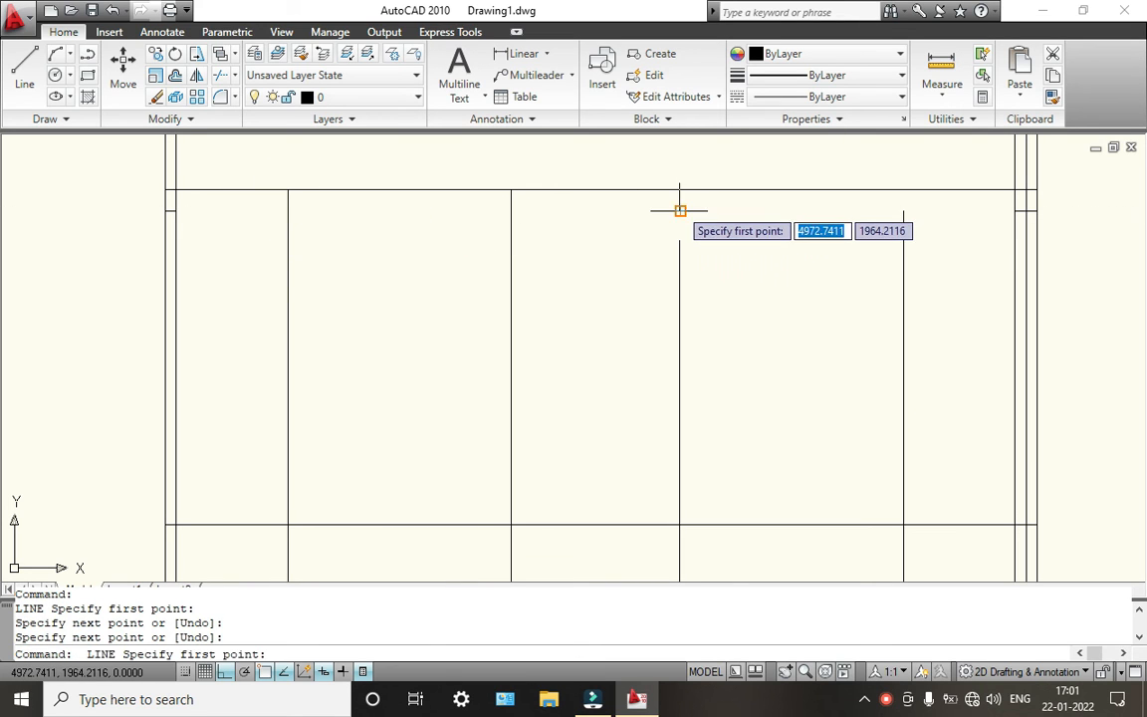
pyautogui.click(680, 211)
pyautogui.click(668, 188)
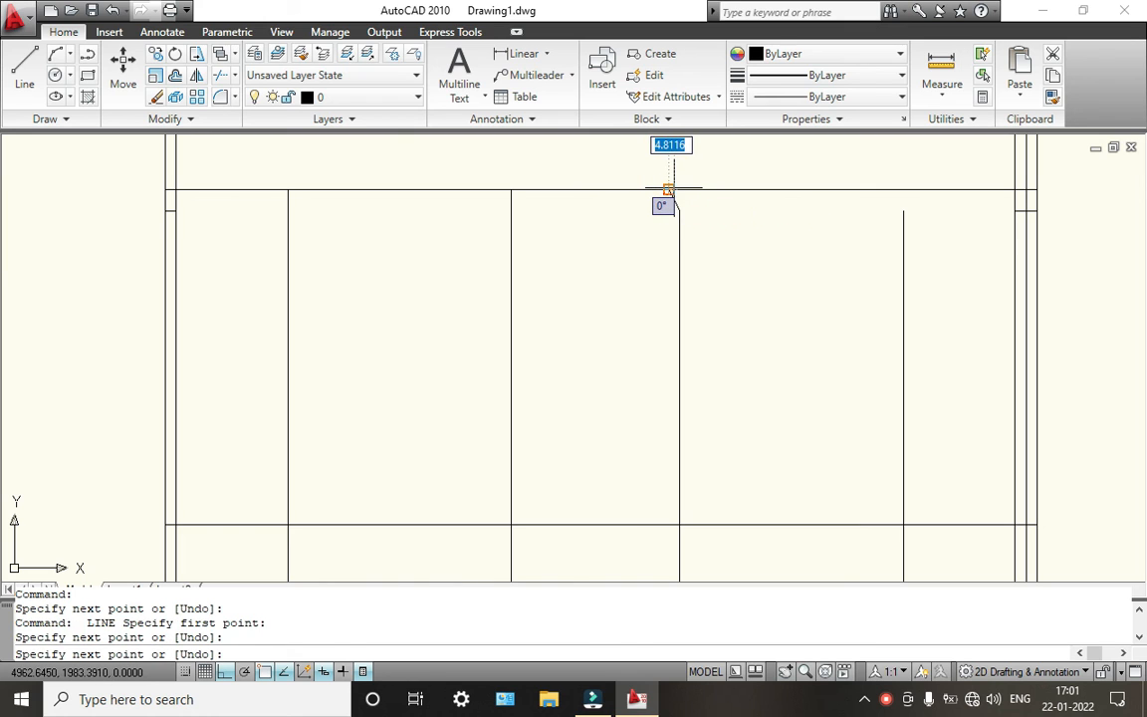
pyautogui.hotkey('ctrl', 'z')
pyautogui.click(680, 189)
pyautogui.press('Return')
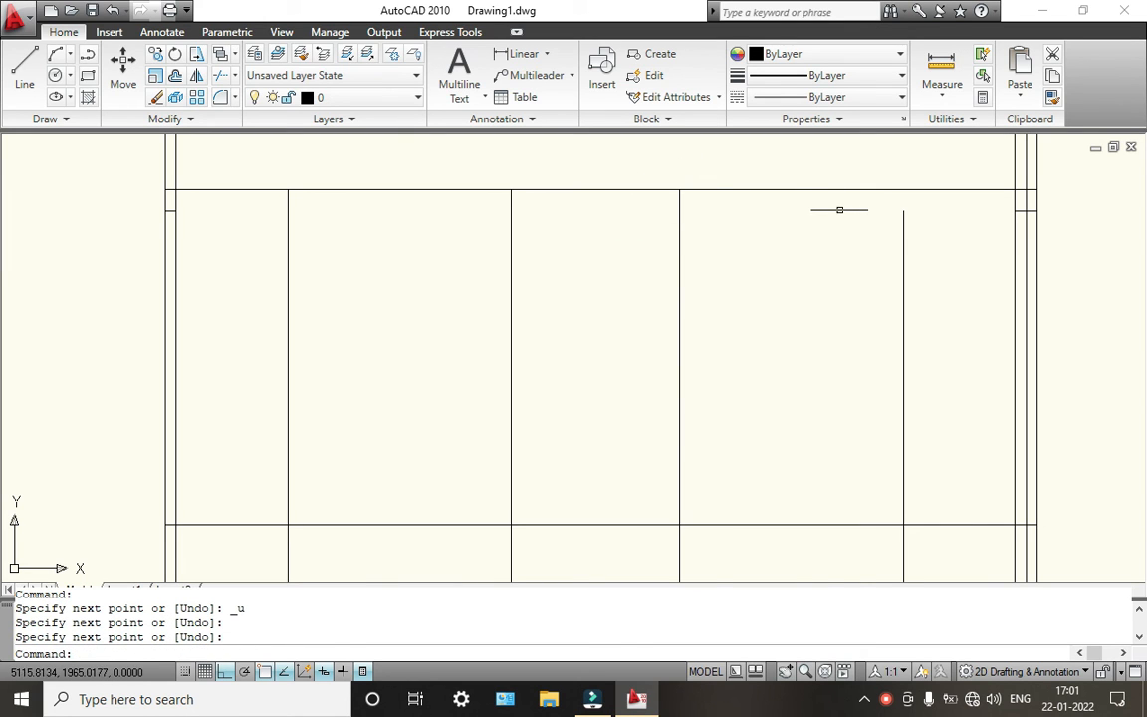
pyautogui.press('Return')
pyautogui.click(904, 210)
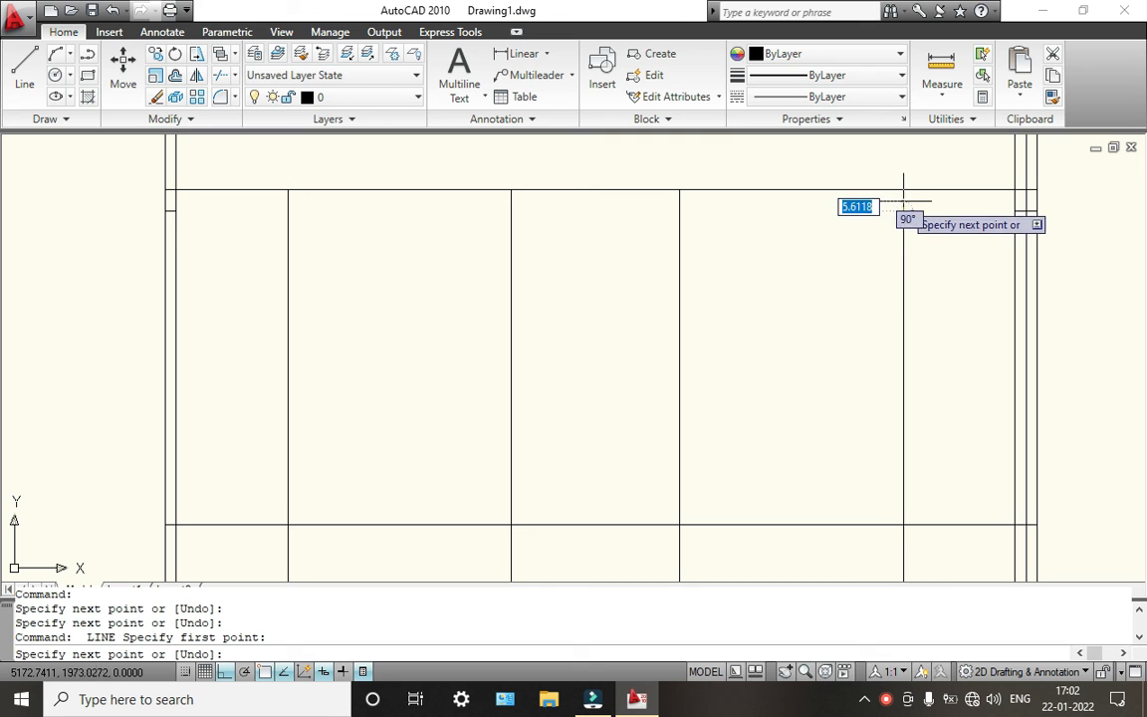
pyautogui.press('Return')
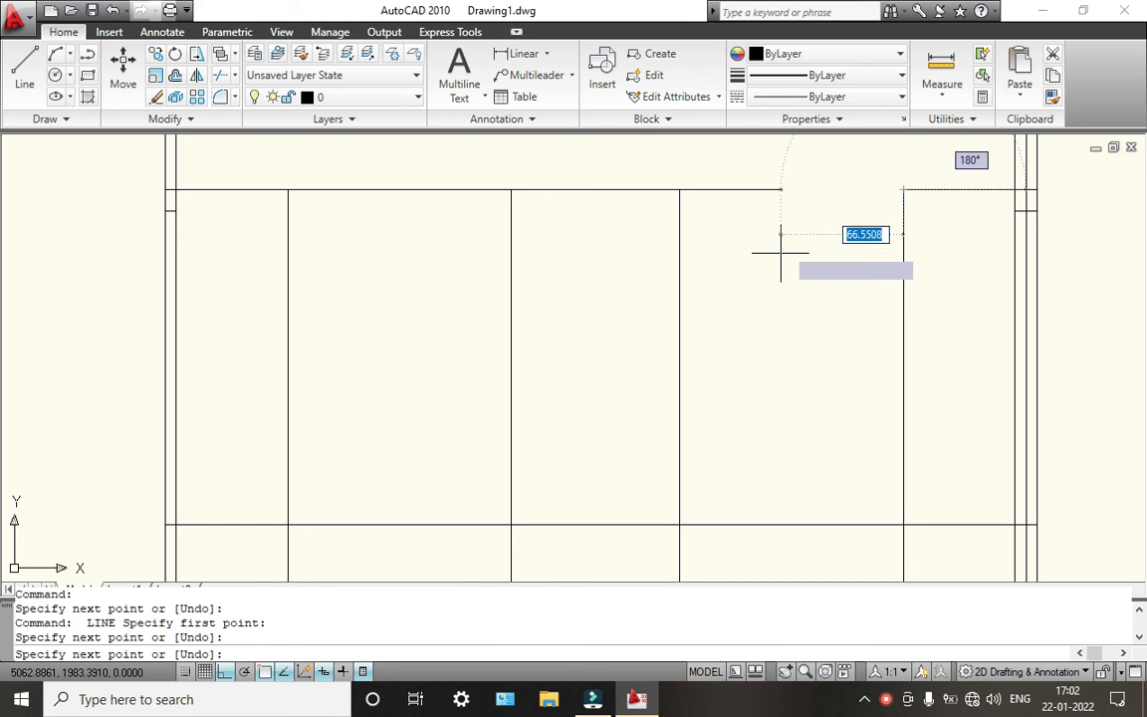
pyautogui.scroll(-6, 757, 239)
pyautogui.scroll(2, 737, 320)
pyautogui.moveTo(737, 319); pyautogui.dragTo(687, 318, button='middle')
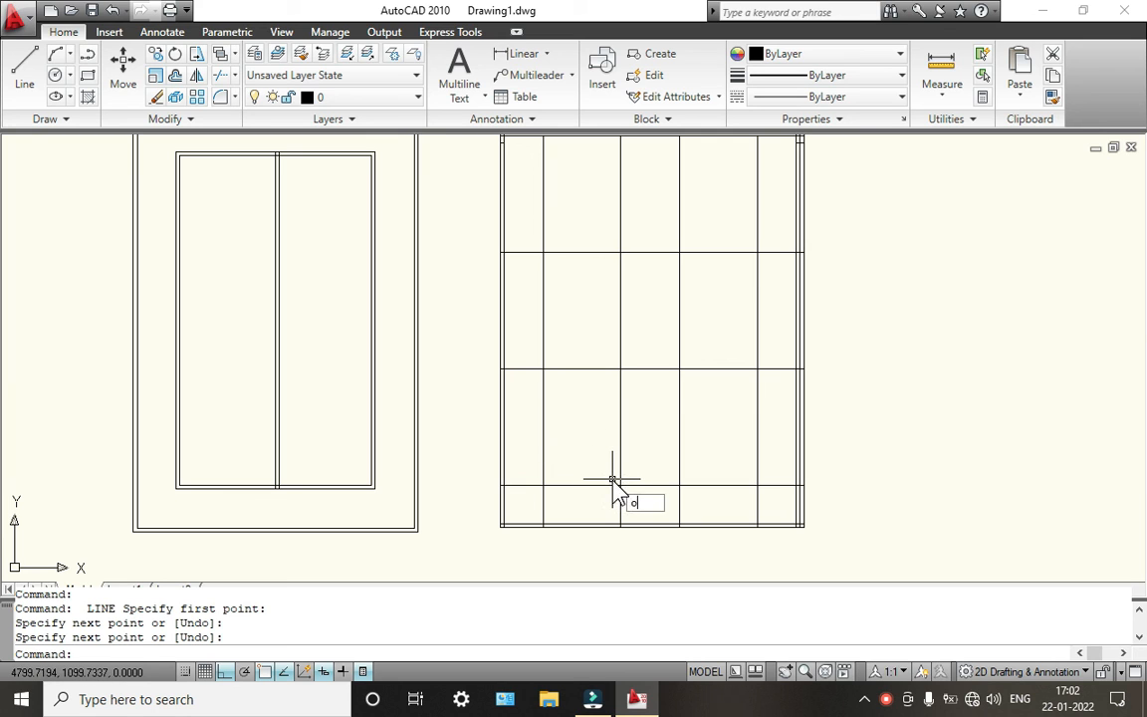
pyautogui.press('Return')
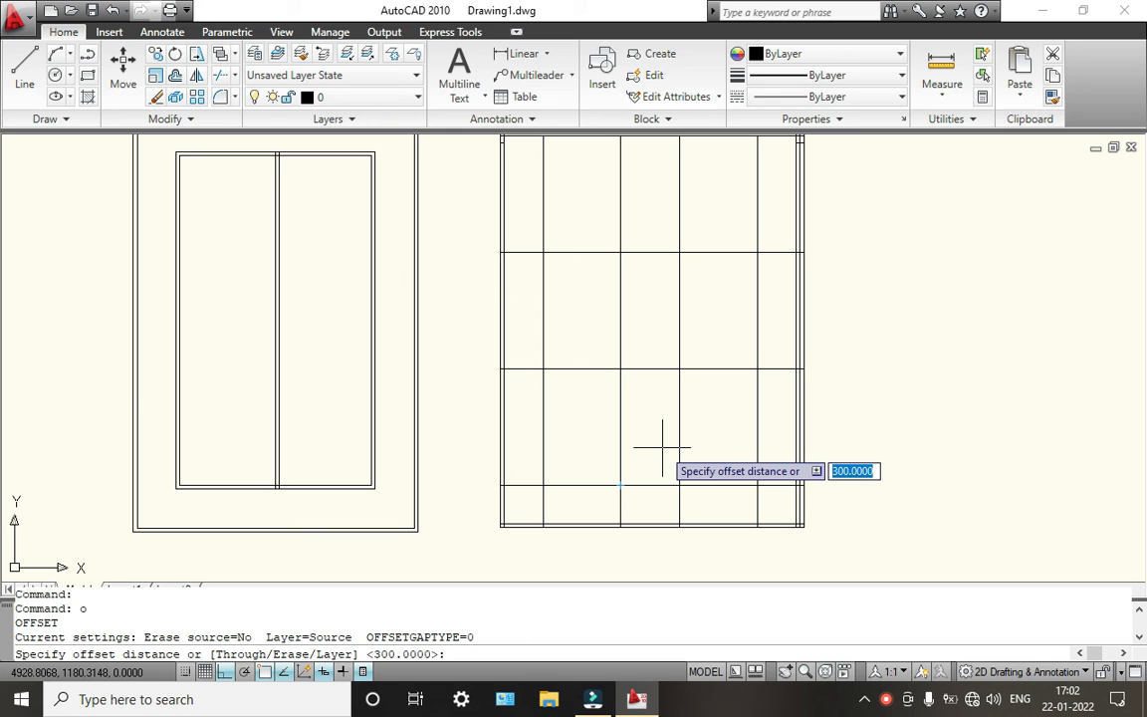
pyautogui.press('Return')
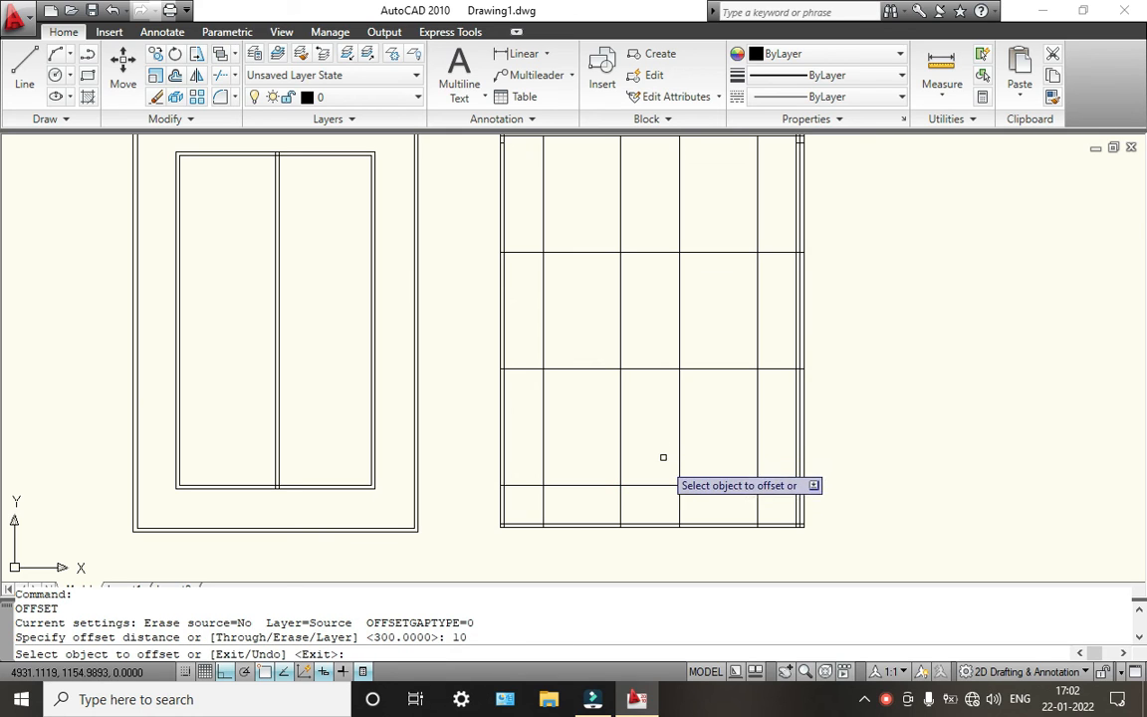
pyautogui.press('Escape')
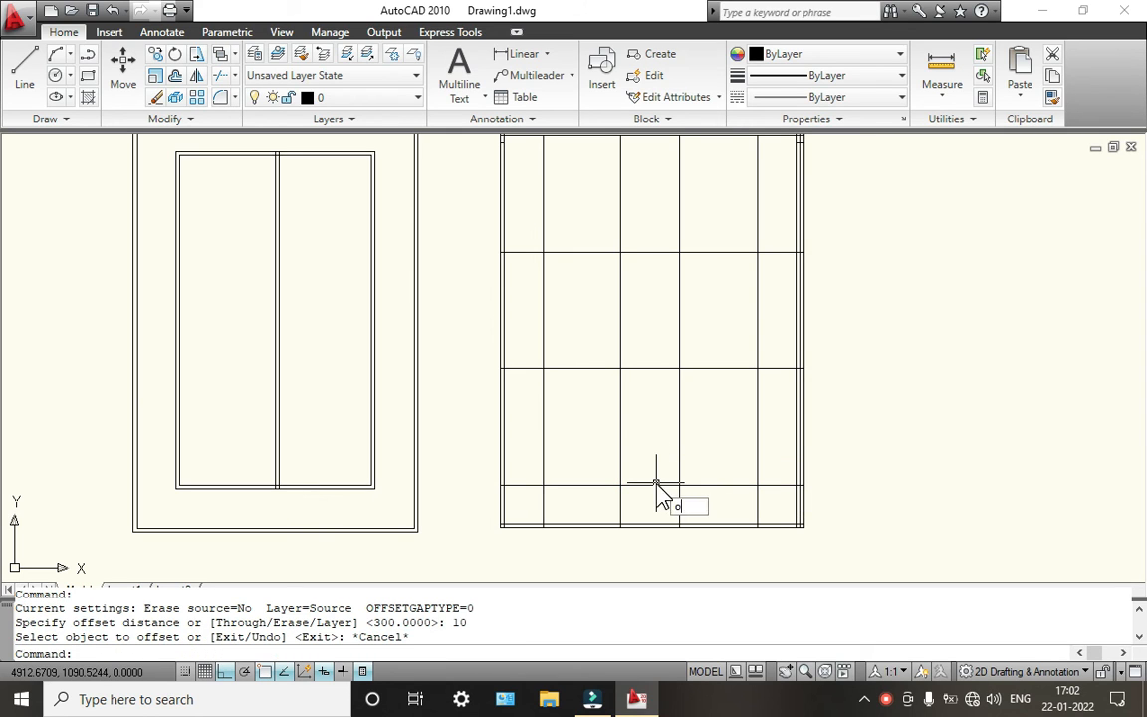
# Step: Offset the lower inset horizontal line and the two middle horizontal lines 20 units upward
pyautogui.write('o')
pyautogui.press('Return')
pyautogui.write('20')
pyautogui.press('Return')
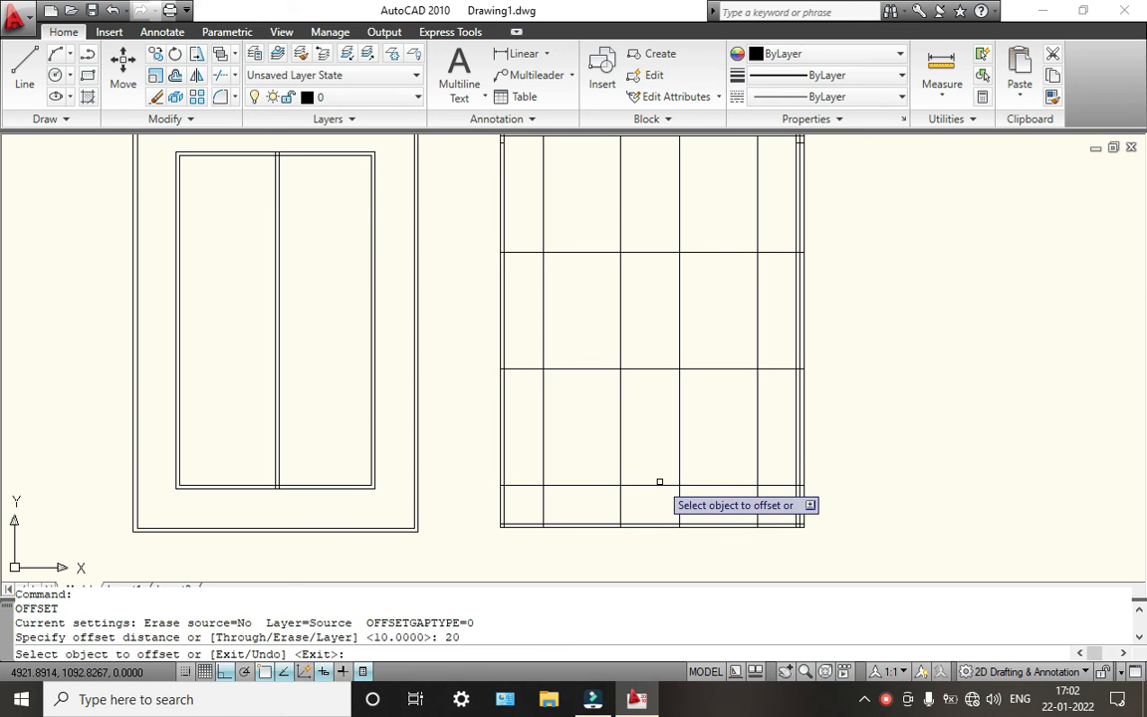
pyautogui.click(659, 484)
pyautogui.click(659, 438)
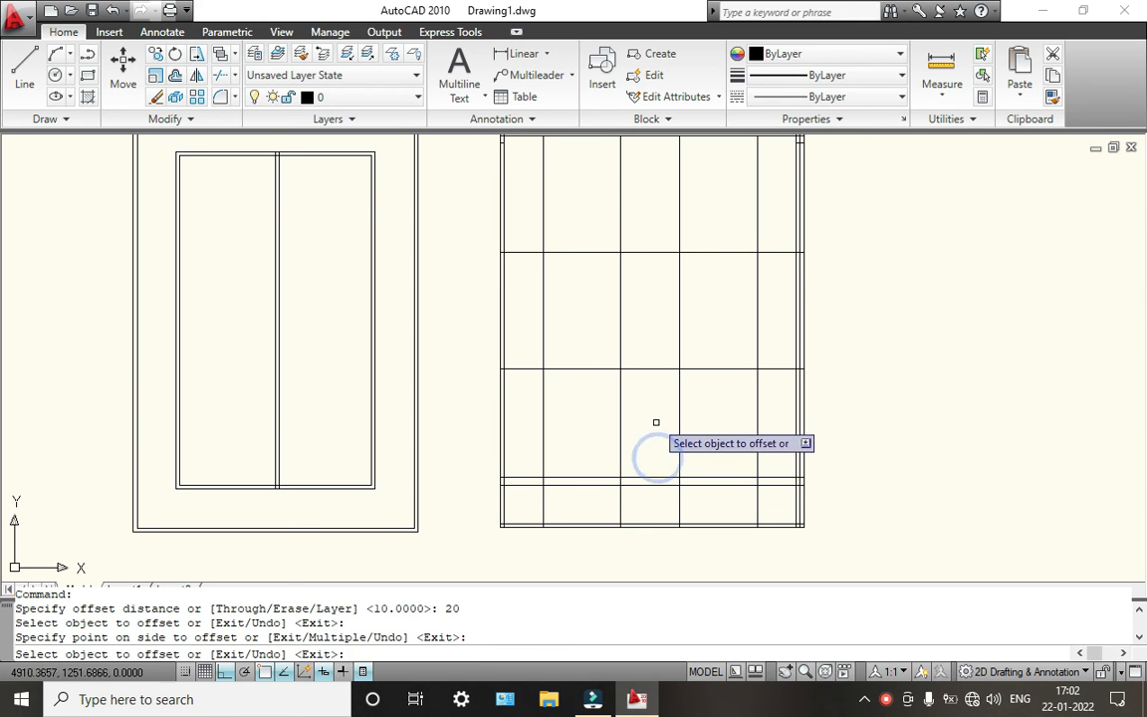
pyautogui.click(648, 370)
pyautogui.click(649, 341)
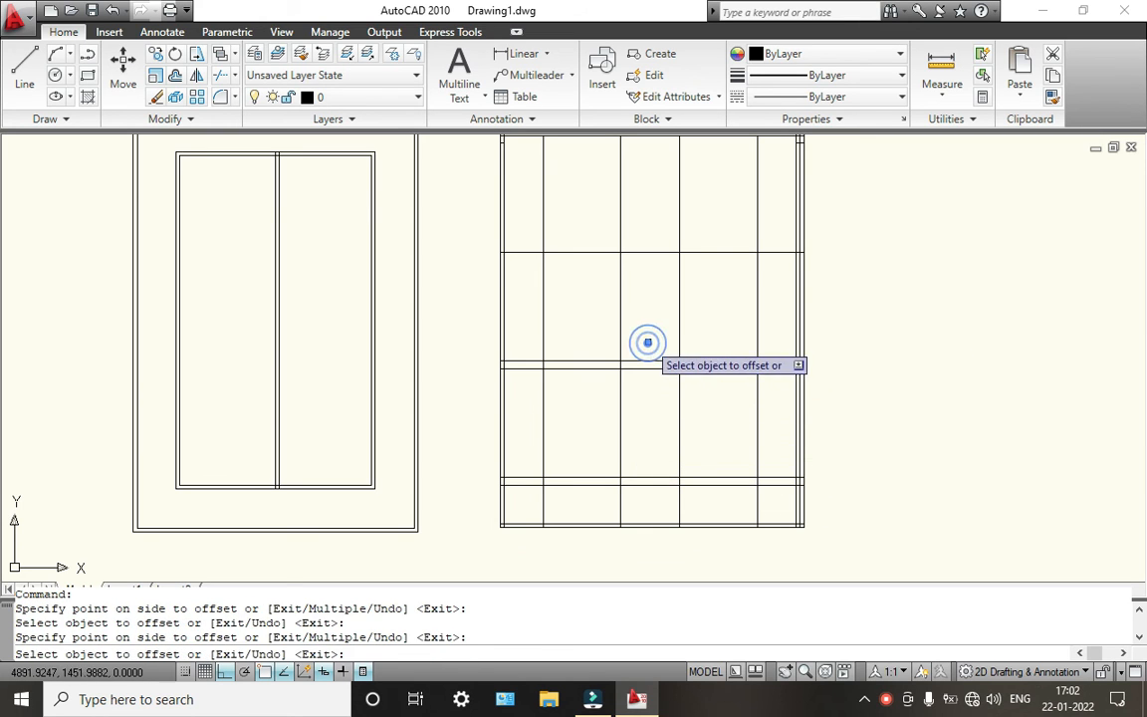
pyautogui.click(643, 254)
pyautogui.click(638, 220)
# Step: Offset the uppermost inner horizontal line 20 units downward and end the Offset command
pyautogui.moveTo(638, 220); pyautogui.dragTo(627, 318, button='middle')
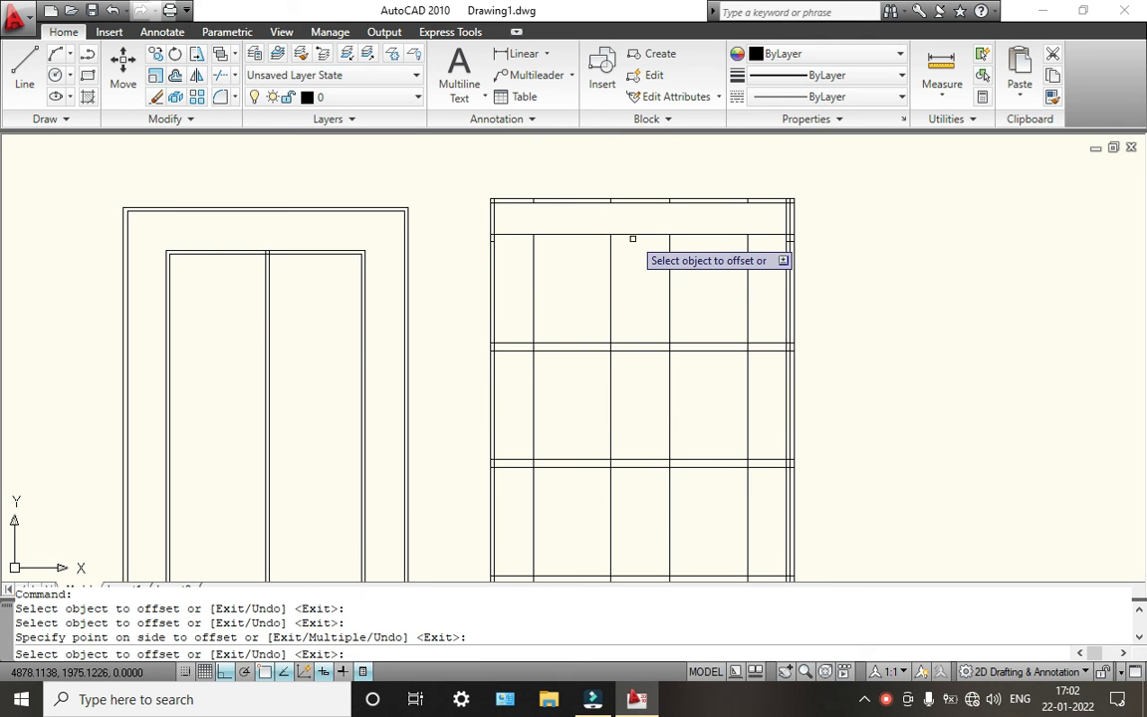
pyautogui.click(636, 236)
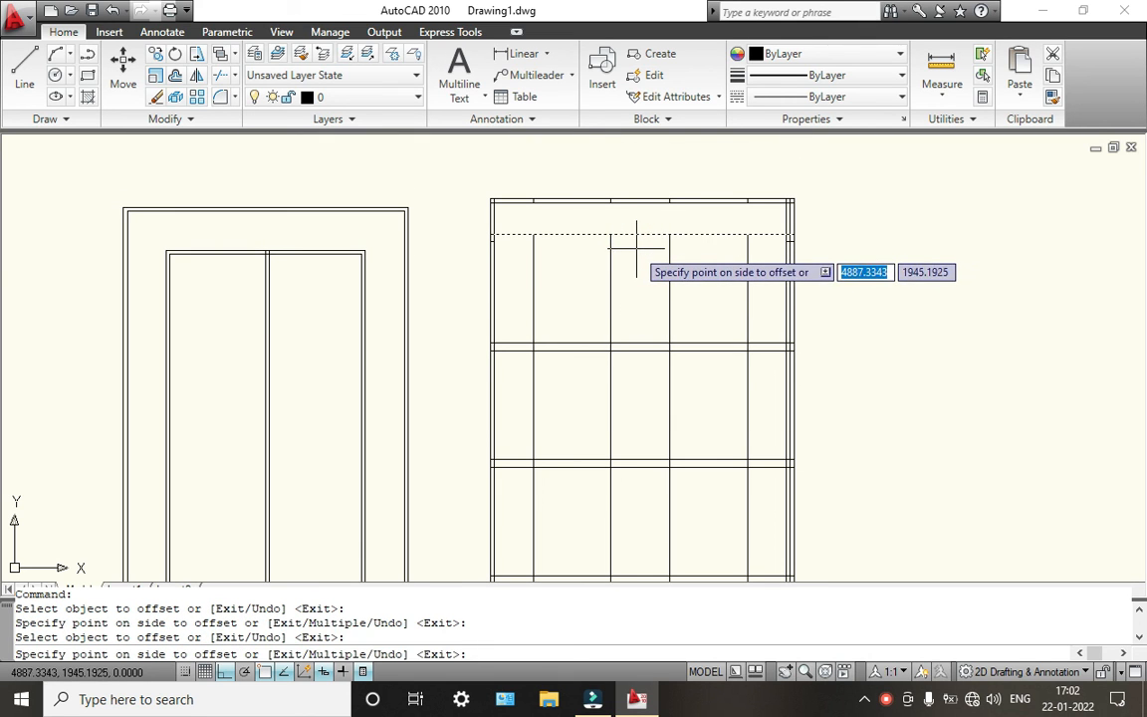
pyautogui.click(637, 228)
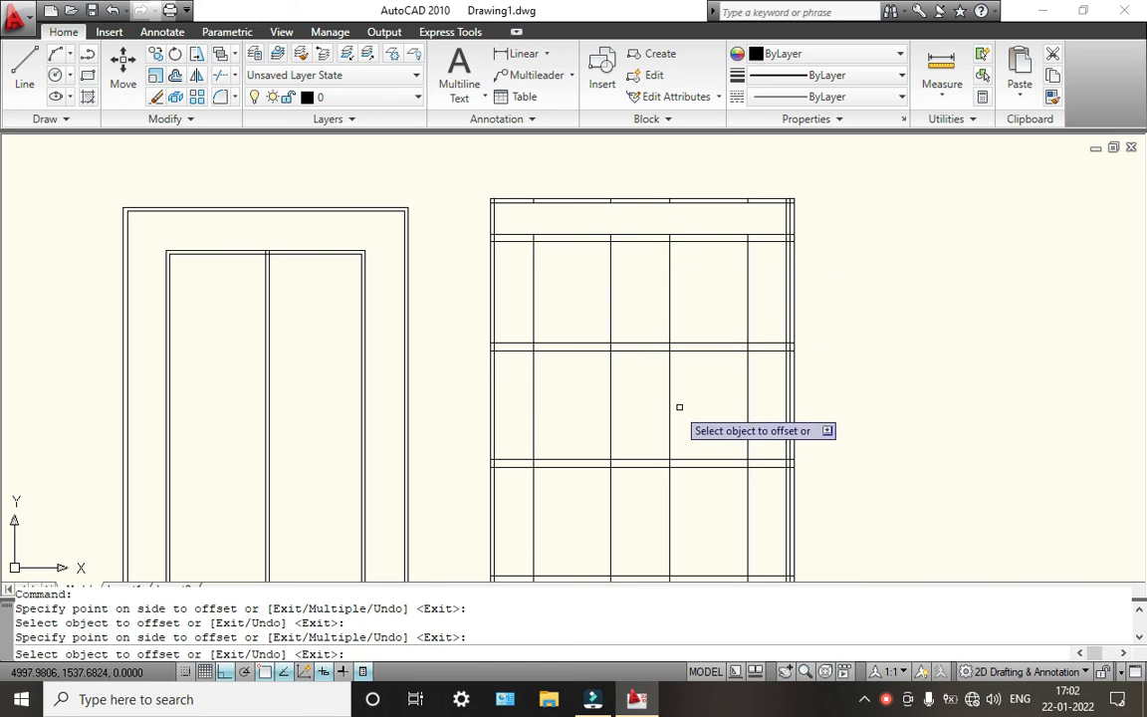
pyautogui.press('Escape')
# Step: Trim the three upper horizontal pairs beside the left frame and the two middle pairs between the second and third inset verticals
pyautogui.press('Return')
pyautogui.press('Return')
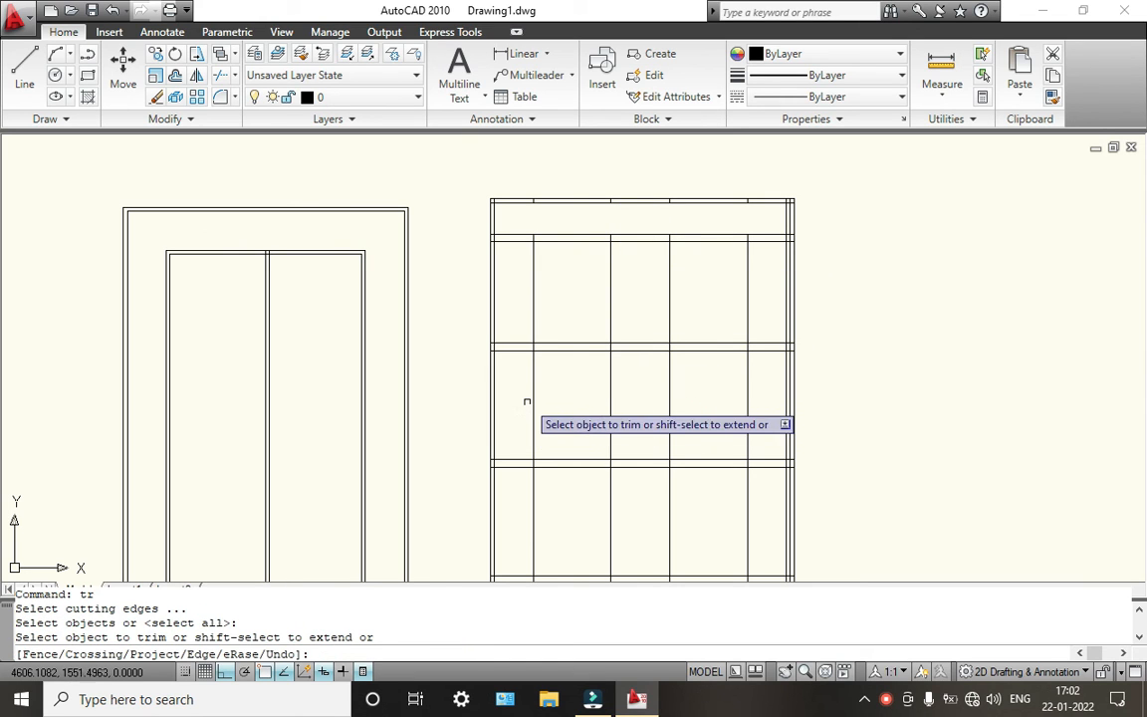
pyautogui.click(517, 361)
pyautogui.click(510, 322)
pyautogui.click(511, 317)
pyautogui.click(512, 230)
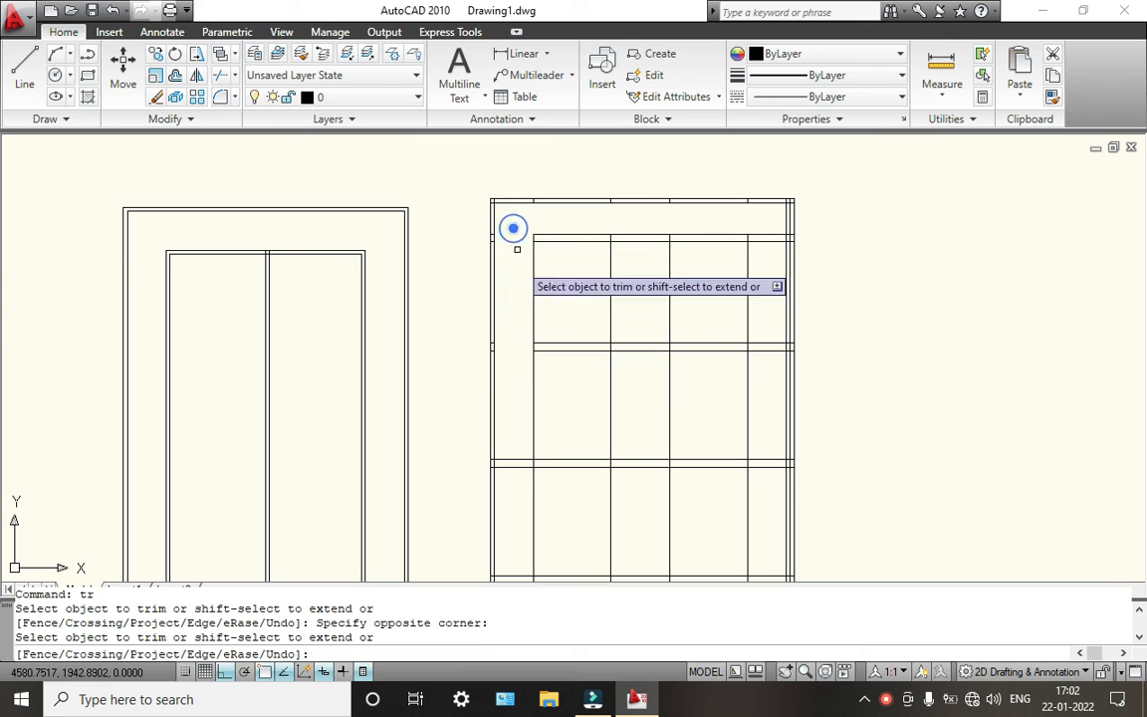
pyautogui.click(512, 519)
pyautogui.click(511, 438)
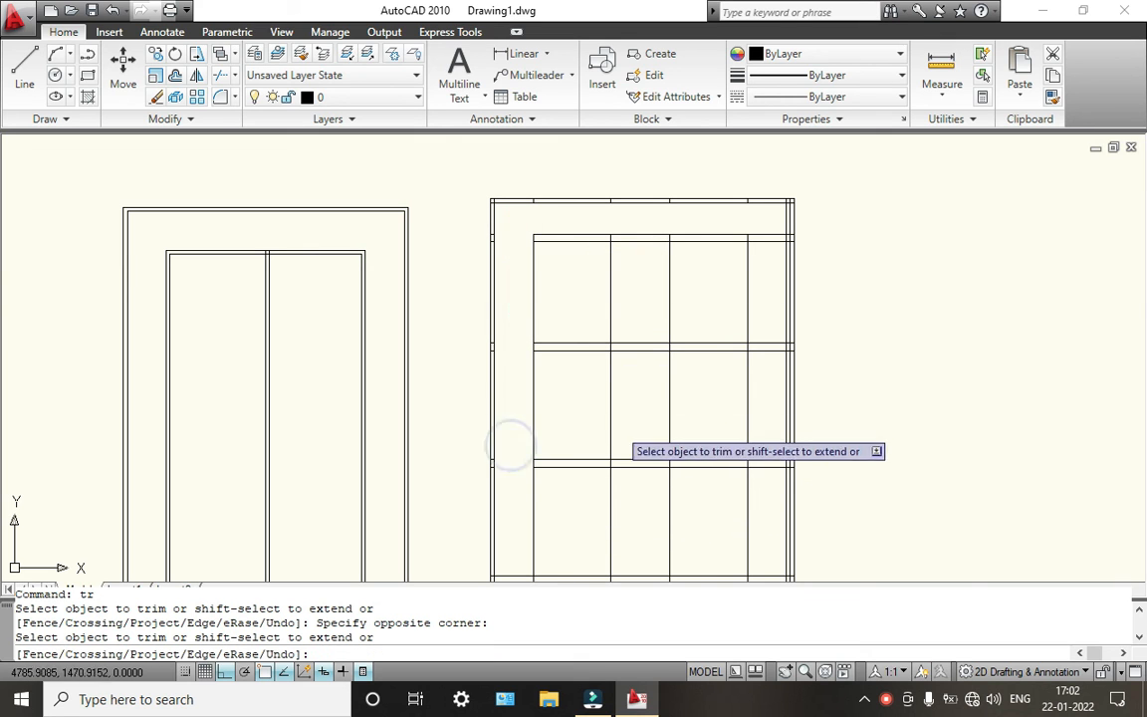
pyautogui.click(633, 347)
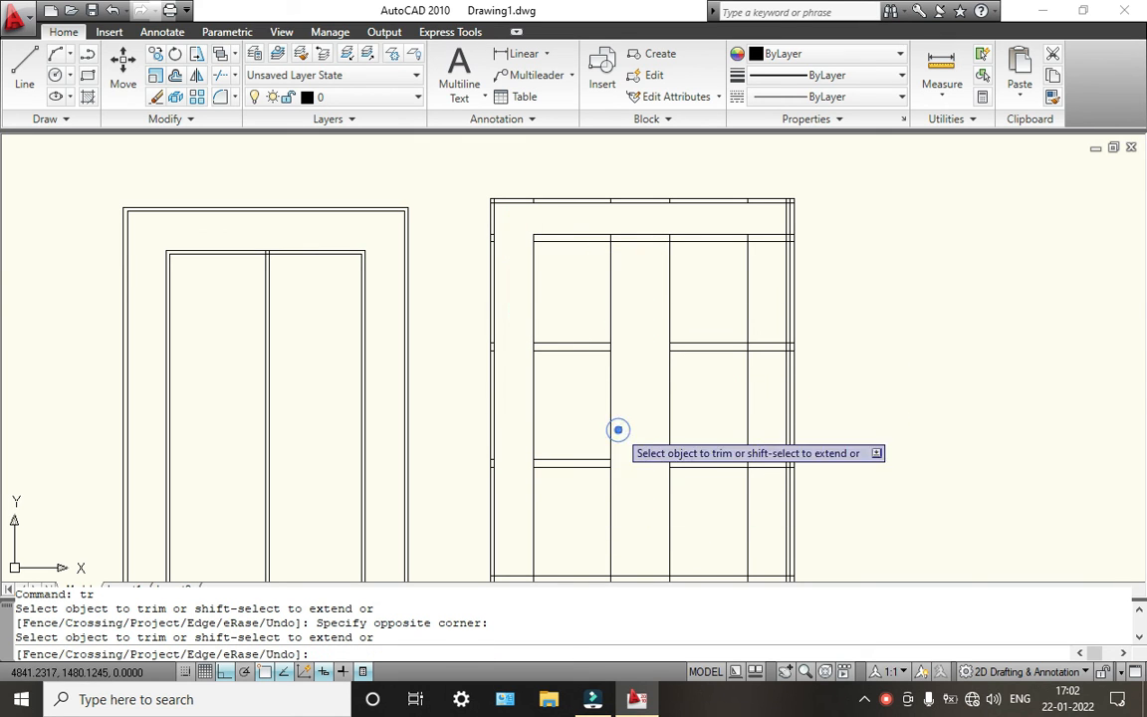
# Step: Trim the lowest horizontal pair out of the left, centre and right gaps beside the two panel columns
pyautogui.scroll(3, 618, 428)
pyautogui.click(414, 415)
pyautogui.click(428, 360)
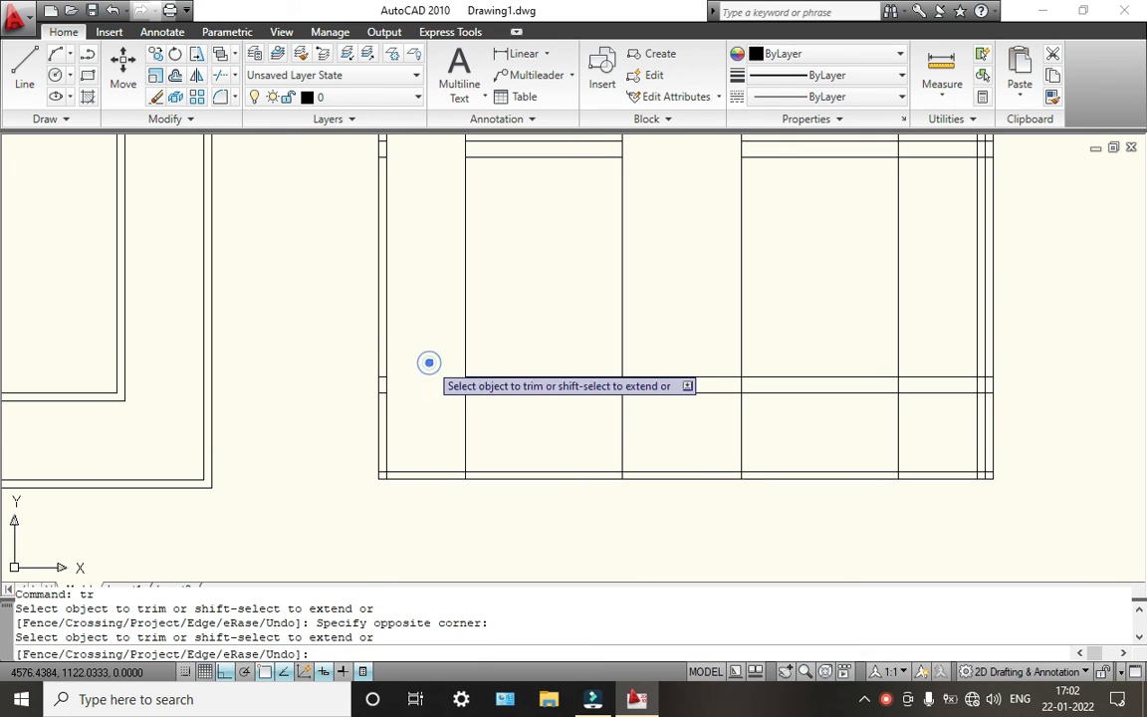
pyautogui.click(678, 421)
pyautogui.click(666, 366)
pyautogui.click(932, 410)
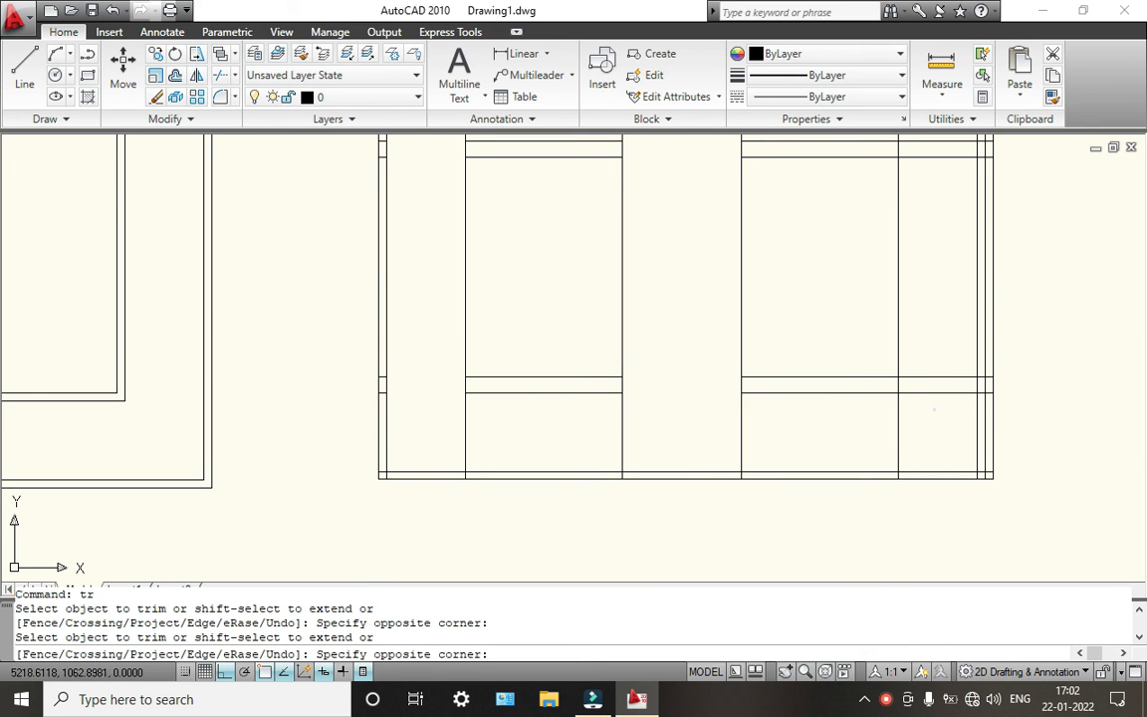
pyautogui.click(918, 356)
# Step: Trim the inset vertical segments lying between the lowest horizontal pair in both panel columns
pyautogui.click(908, 360)
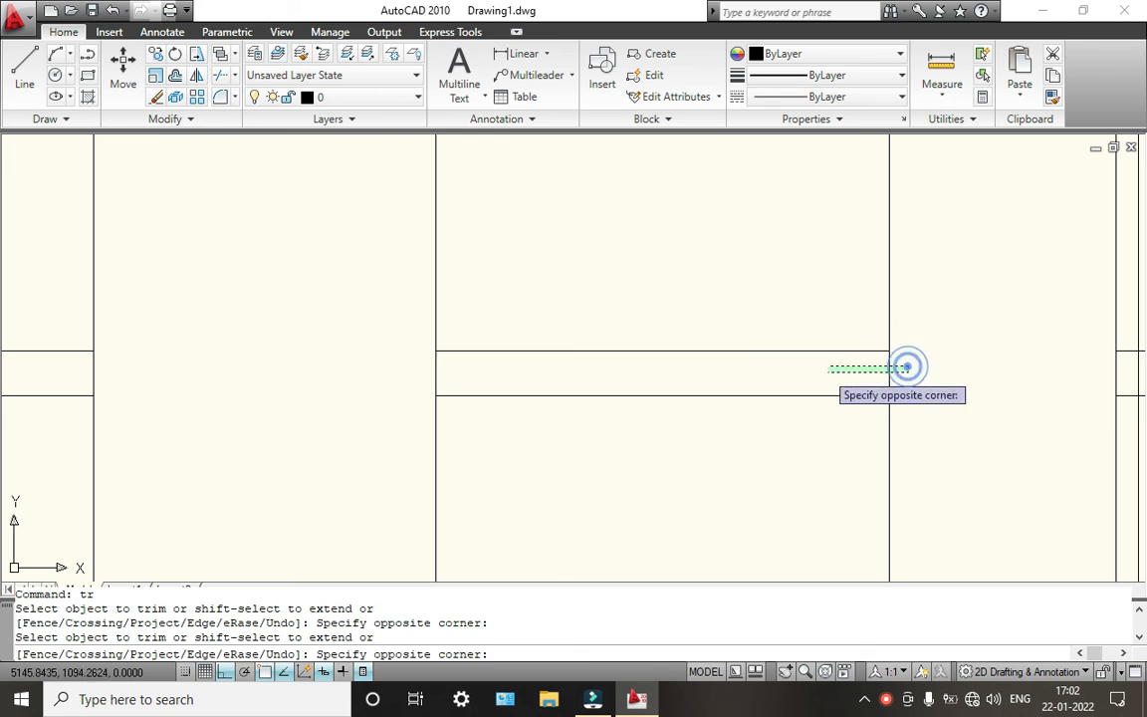
pyautogui.scroll(-2, 396, 370)
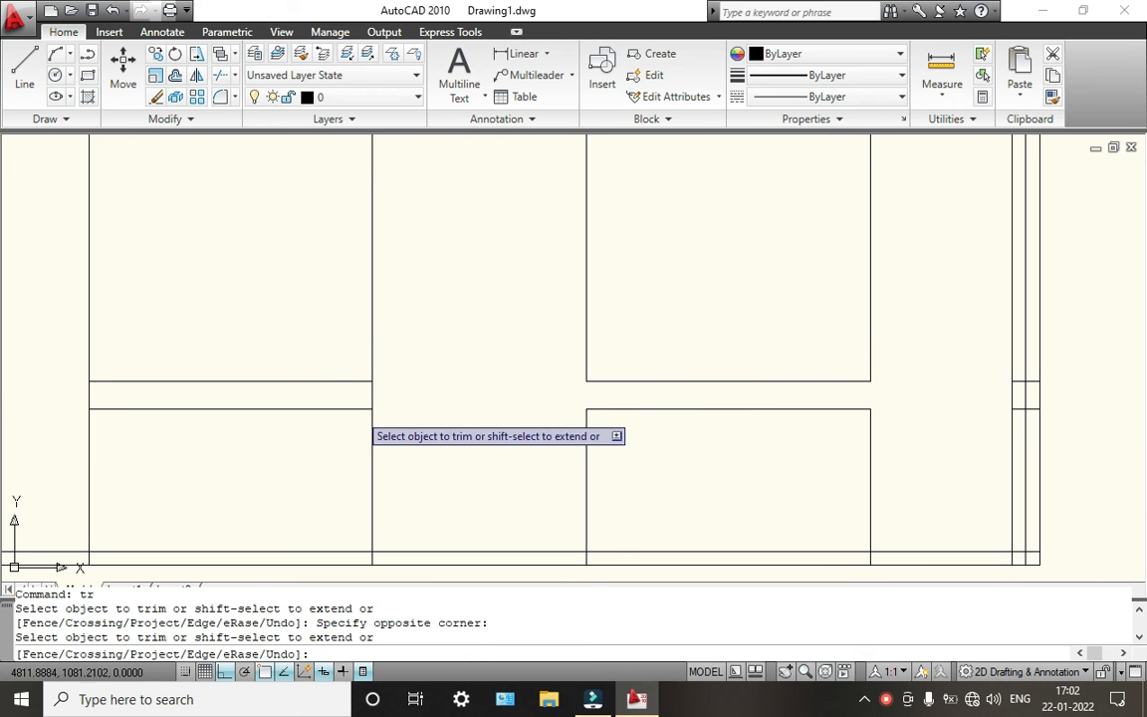
pyautogui.click(59, 389)
# Step: Trim the vertical segments between the second-lowest horizontal pair in the left panel column
pyautogui.scroll(-4, 504, 426)
pyautogui.scroll(-2, 506, 438)
pyautogui.scroll(5, 498, 453)
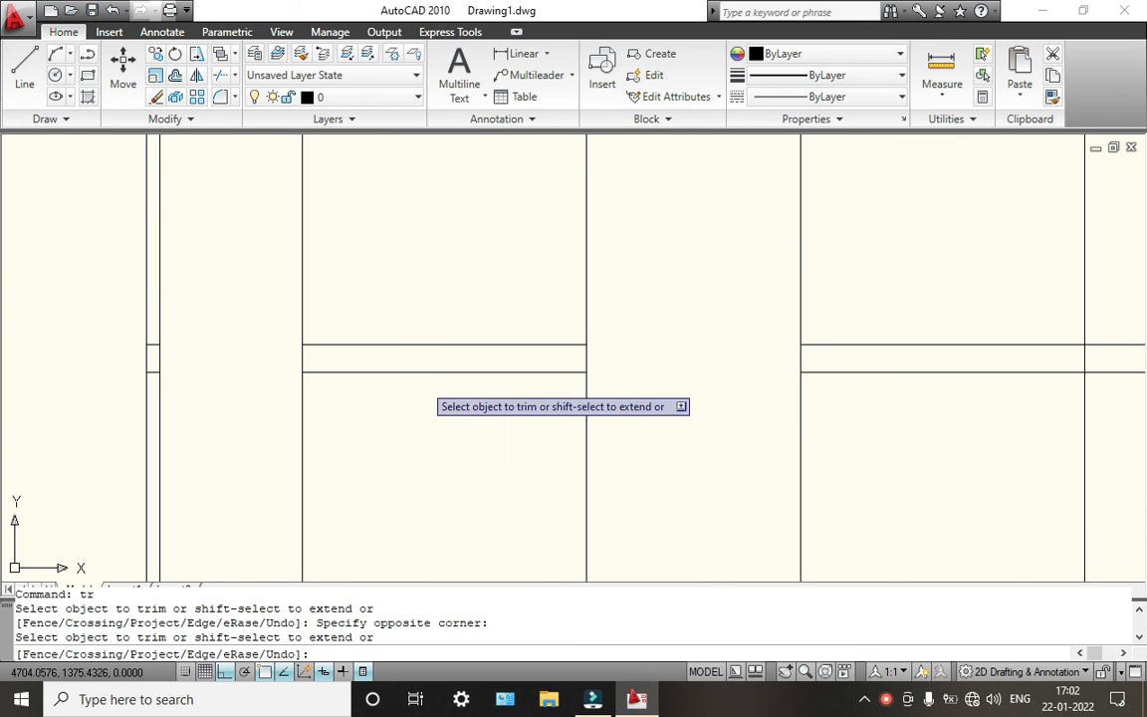
pyautogui.click(618, 357)
pyautogui.click(266, 360)
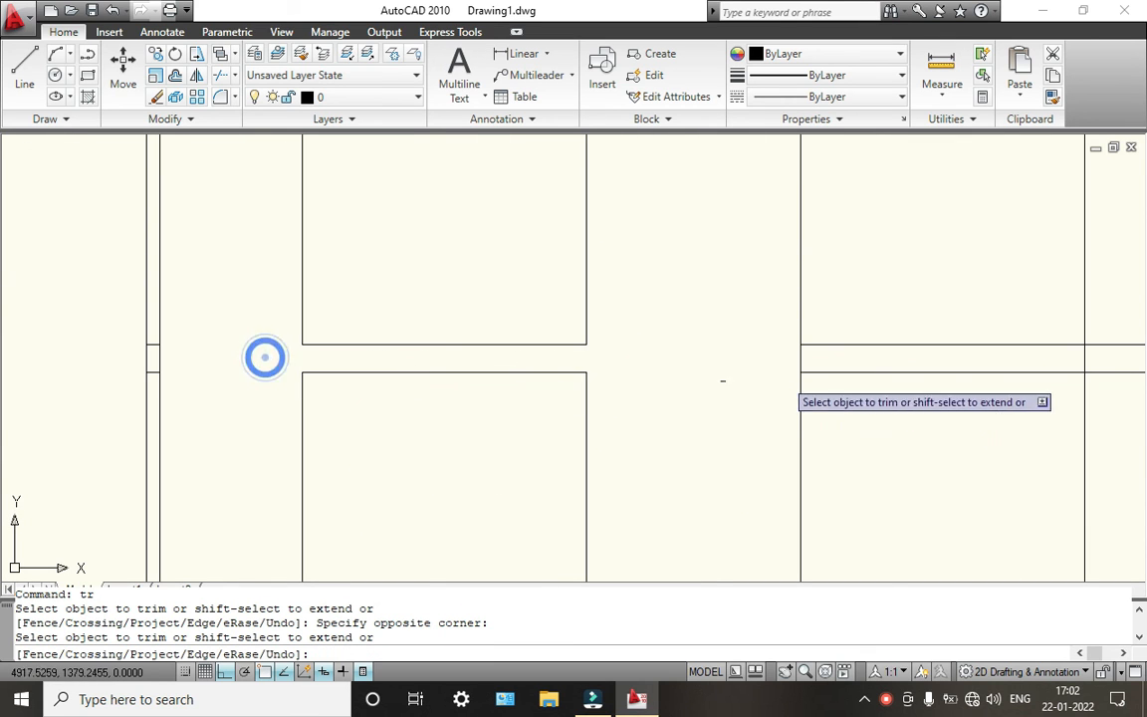
# Step: Trim the second-lowest horizontal pair beside the right frame and the vertical segments between that pair in the right panel column
pyautogui.moveTo(846, 371); pyautogui.dragTo(333, 383, button='middle')
pyautogui.click(622, 404)
pyautogui.click(607, 324)
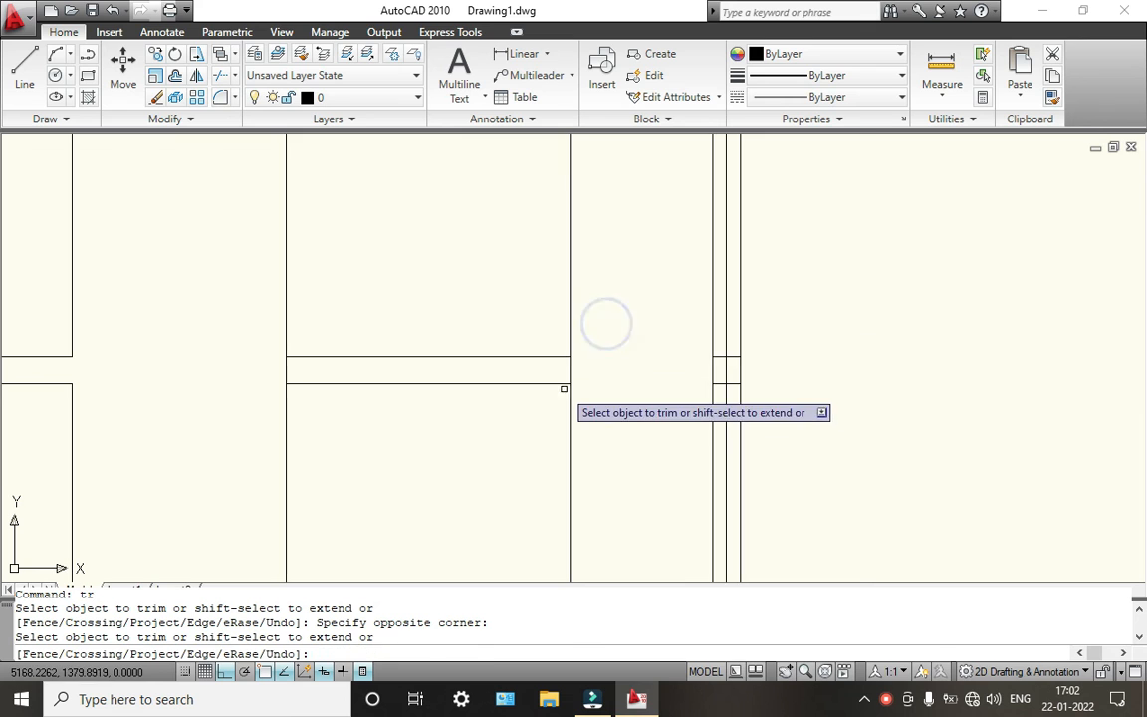
pyautogui.scroll(3, 570, 389)
pyautogui.click(594, 351)
pyautogui.moveTo(266, 360); pyautogui.dragTo(498, 357, button='middle')
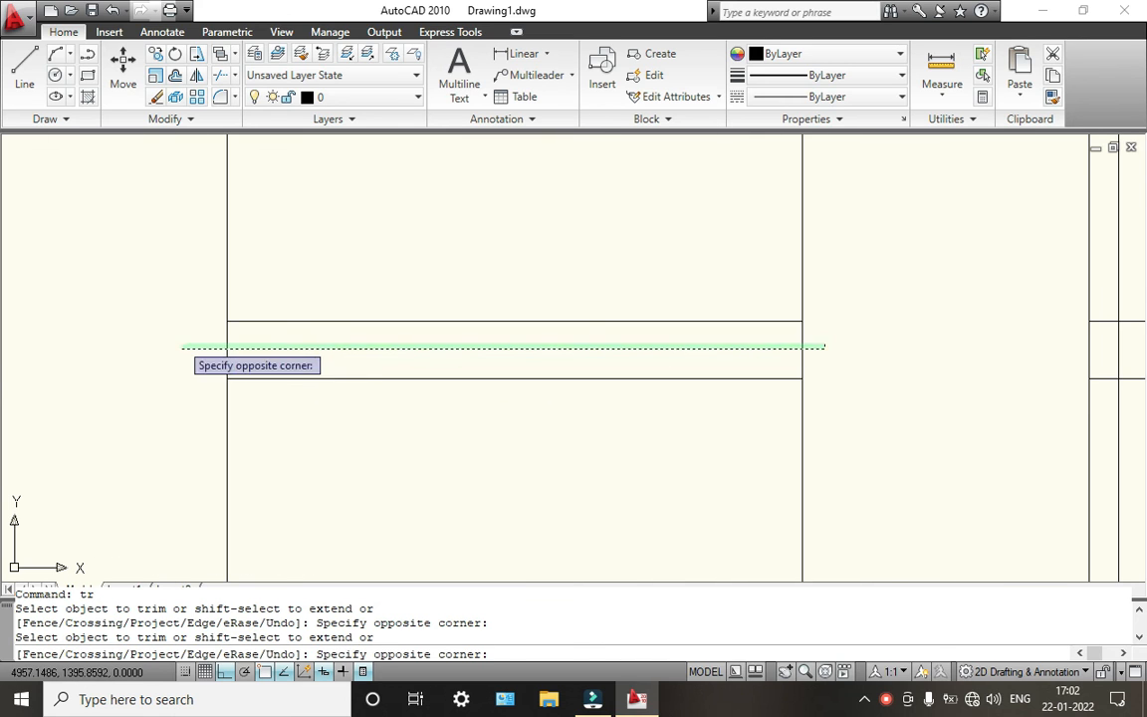
pyautogui.click(182, 345)
# Step: Trim the horizontal pair below the top-right panel beside the right frame, plus the vertical segments between that pair
pyautogui.scroll(-5, 171, 339)
pyautogui.moveTo(337, 315); pyautogui.dragTo(405, 356, button='middle')
pyautogui.scroll(6, 405, 355)
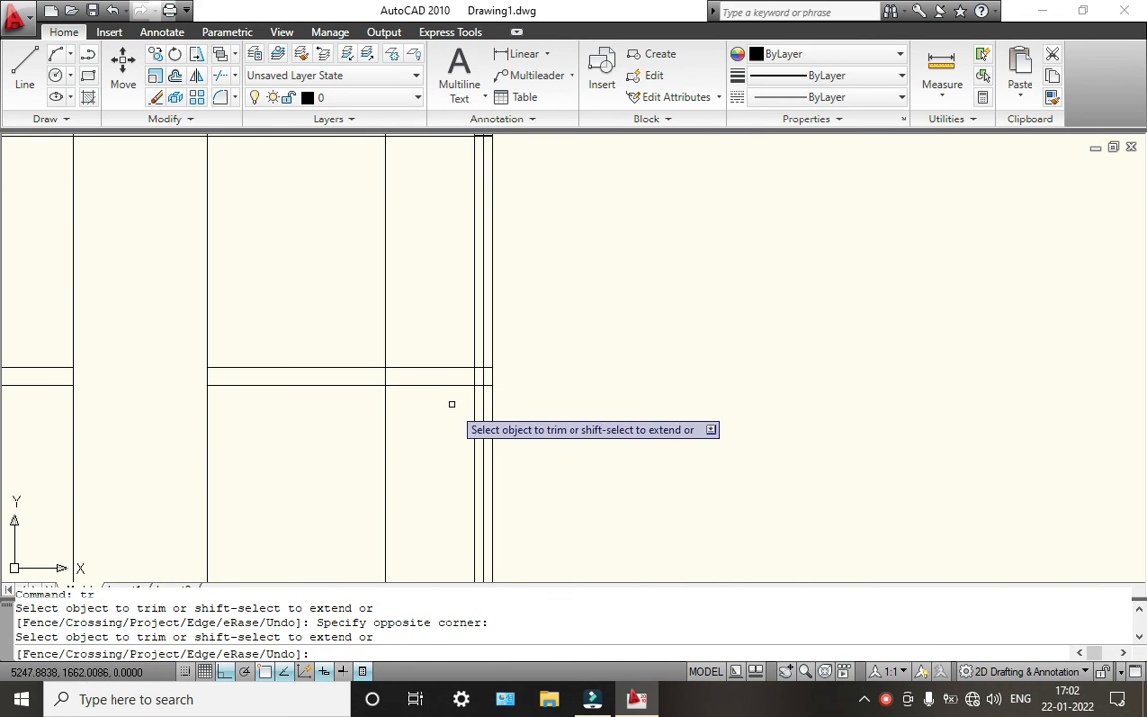
pyautogui.click(399, 356)
pyautogui.moveTo(233, 363); pyautogui.dragTo(454, 378, button='middle')
pyautogui.click(44, 371)
# Step: Trim the vertical segments between the horizontal pair just below the top-left panel
pyautogui.scroll(-5, 44, 370)
pyautogui.moveTo(141, 371); pyautogui.dragTo(709, 386, button='middle')
pyautogui.scroll(2, 458, 391)
pyautogui.click(532, 379)
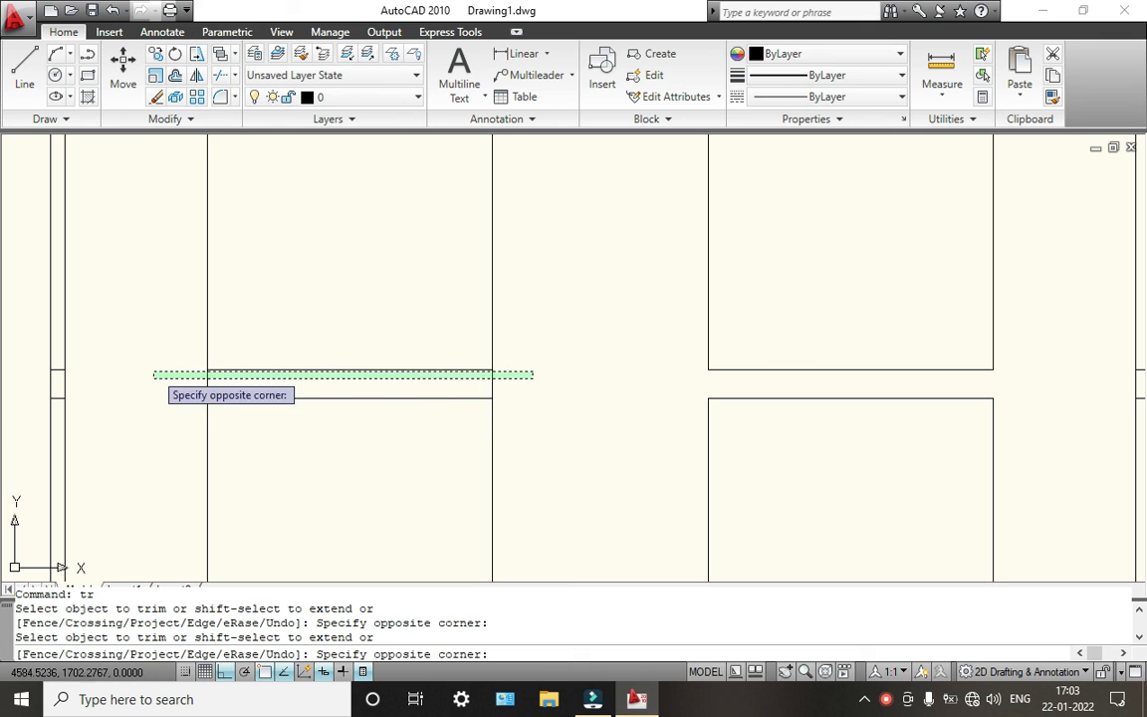
pyautogui.click(158, 378)
pyautogui.scroll(-5, 449, 397)
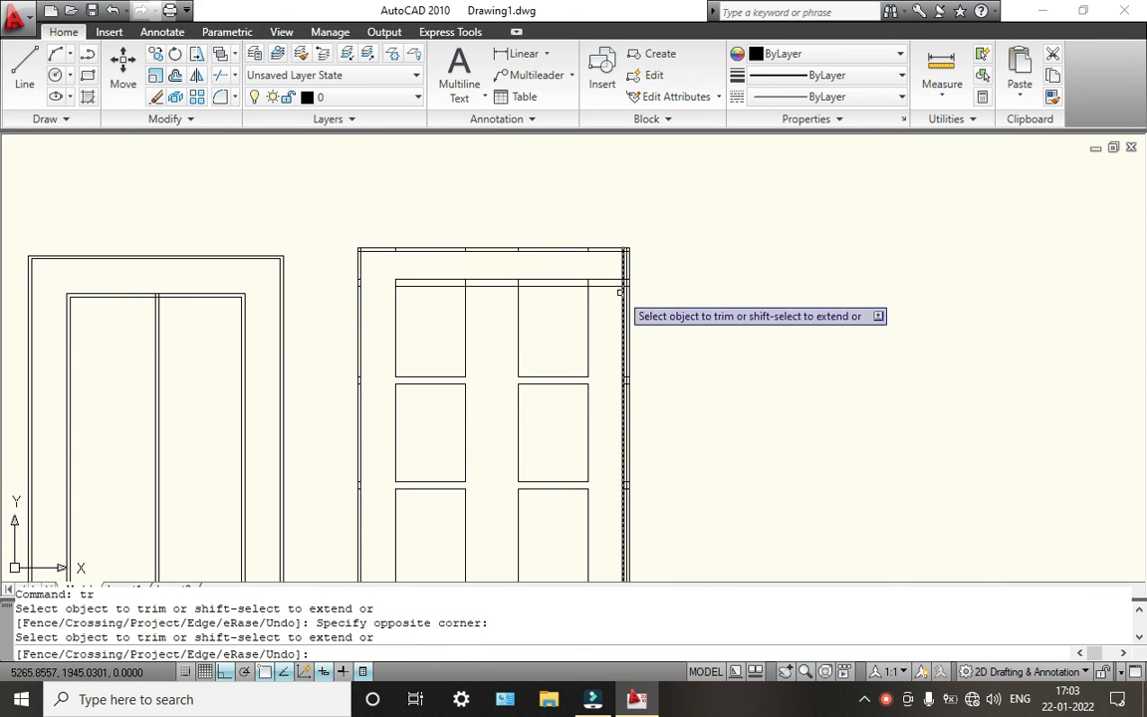
# Step: Trim the topmost horizontal pair out of the centre and right gaps beside the panels, and end the Trim command
pyautogui.click(487, 267)
pyautogui.click(487, 306)
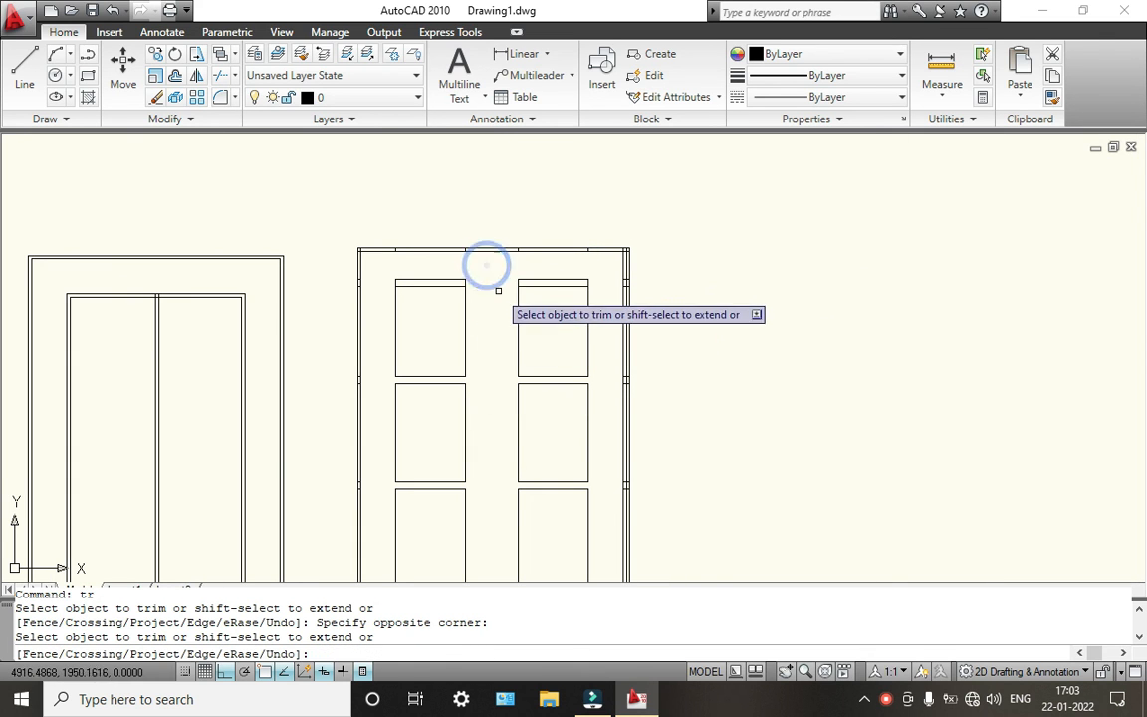
pyautogui.scroll(4, 469, 280)
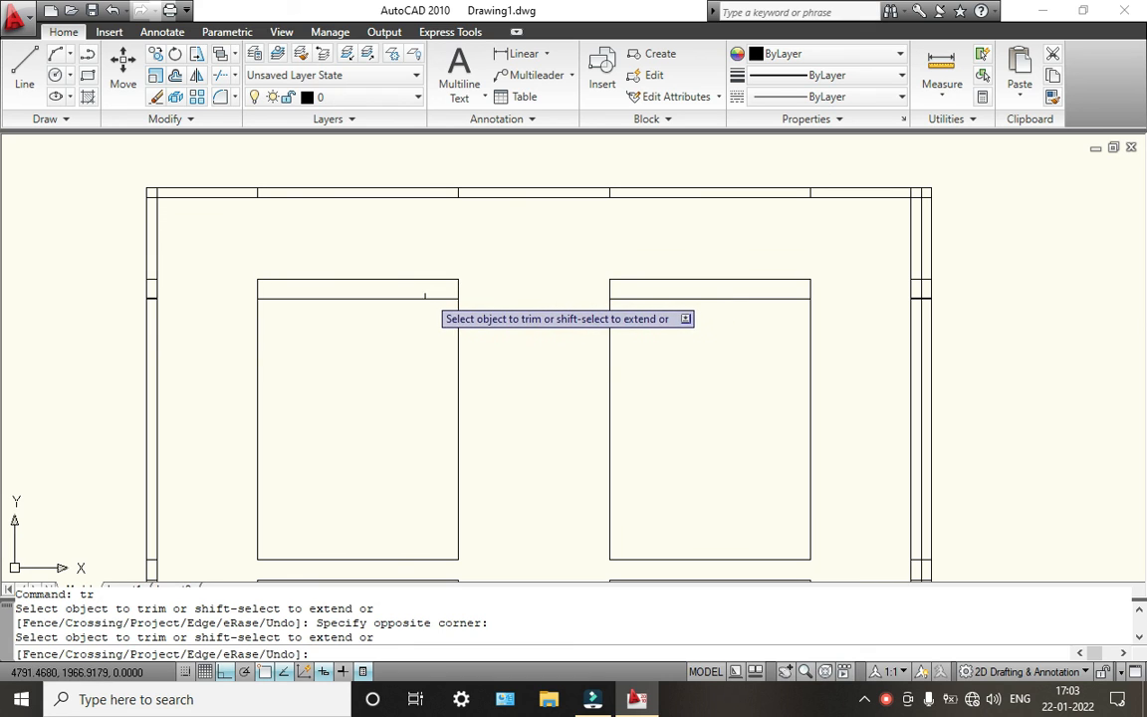
pyautogui.press('Escape')
# Step: Erase the extra horizontal line just below the top edge of both uppermost panels
pyautogui.click(424, 298)
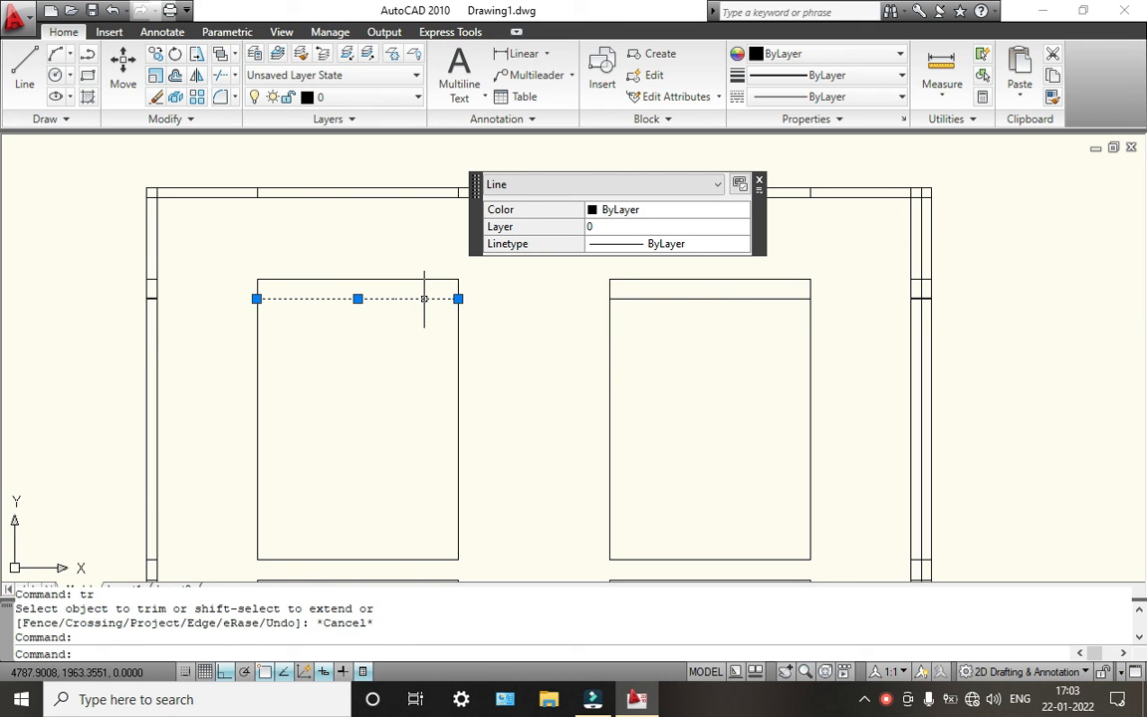
pyautogui.press('Escape')
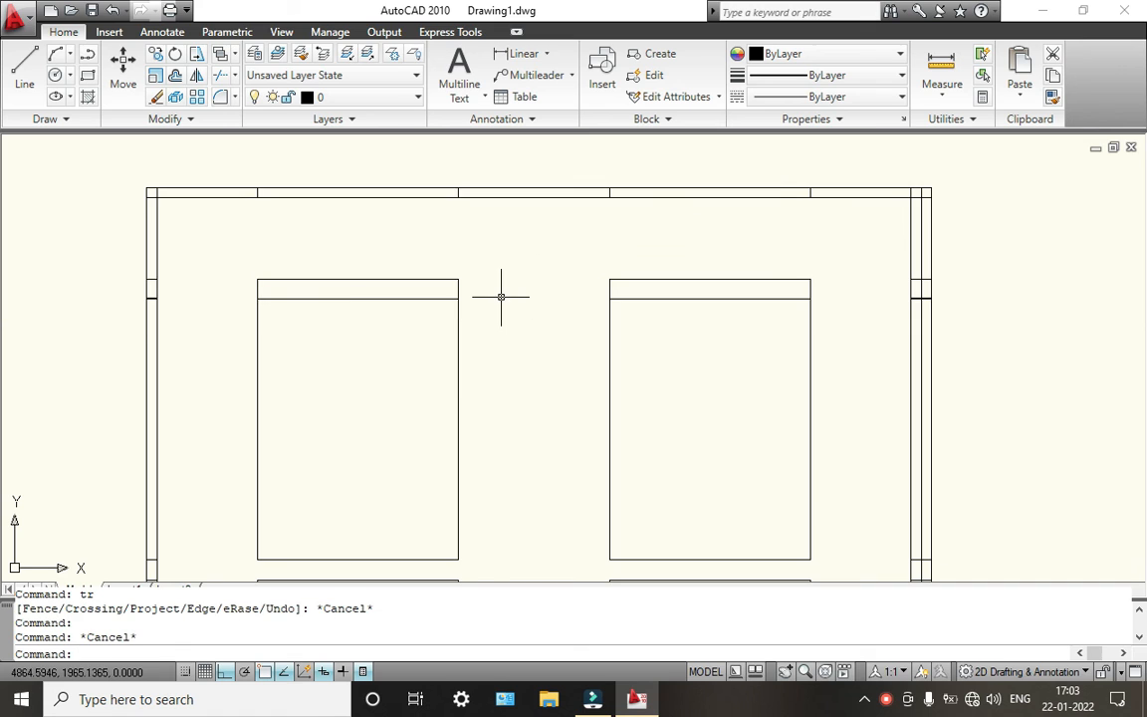
pyautogui.scroll(-3, 501, 294)
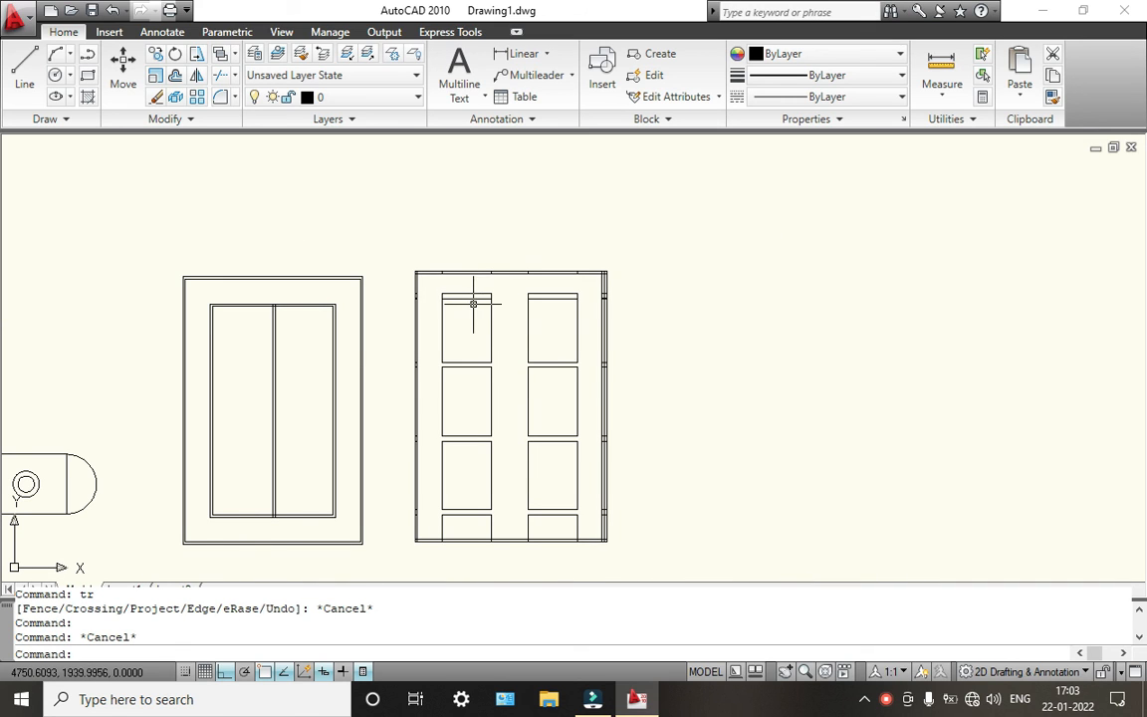
pyautogui.click(471, 298)
pyautogui.press('Delete')
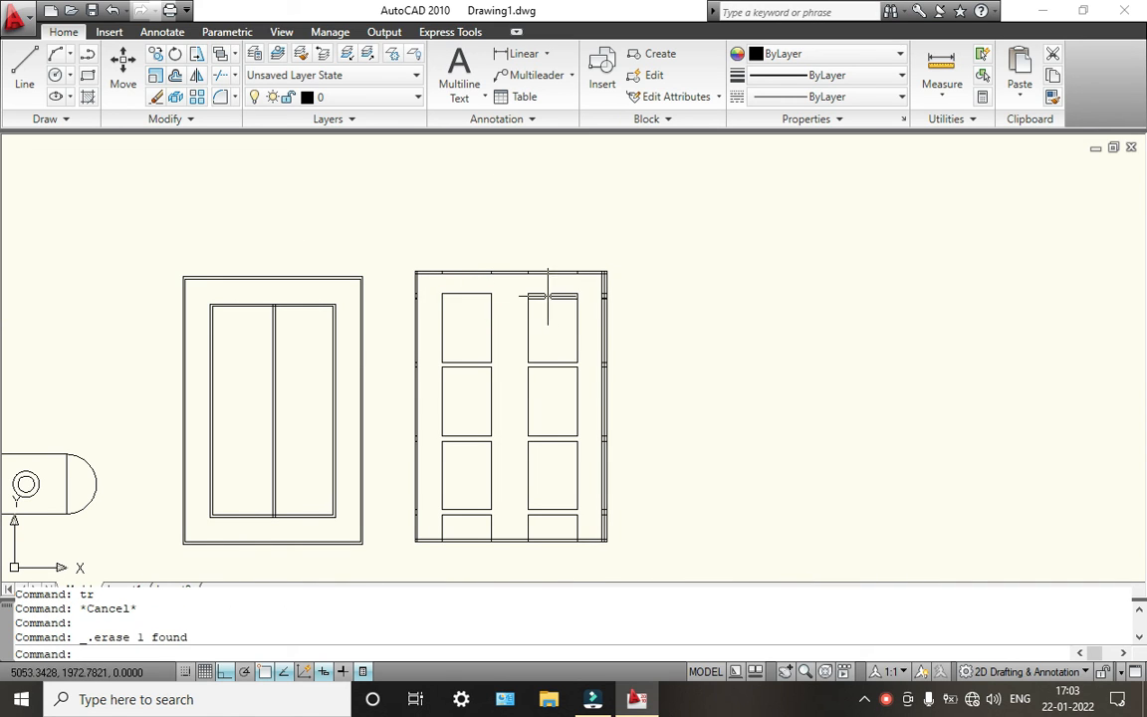
pyautogui.click(563, 299)
pyautogui.press('Delete')
pyautogui.scroll(-2, 508, 390)
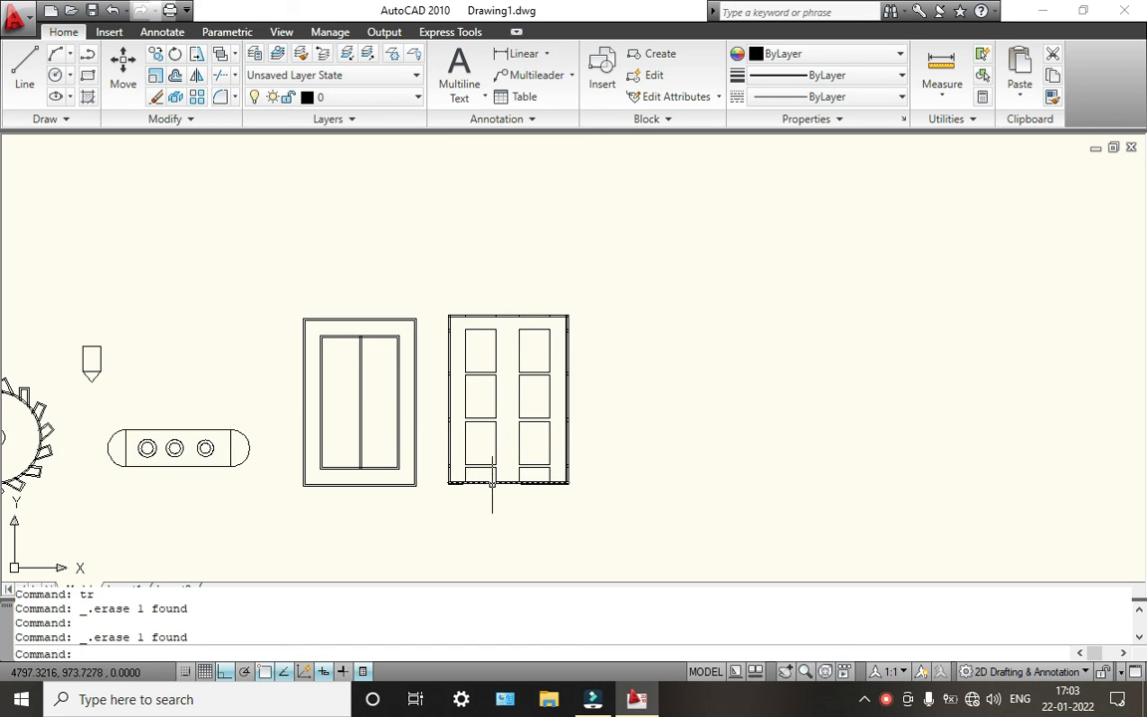
pyautogui.scroll(3, 492, 485)
pyautogui.moveTo(499, 418); pyautogui.dragTo(448, 483, button='middle')
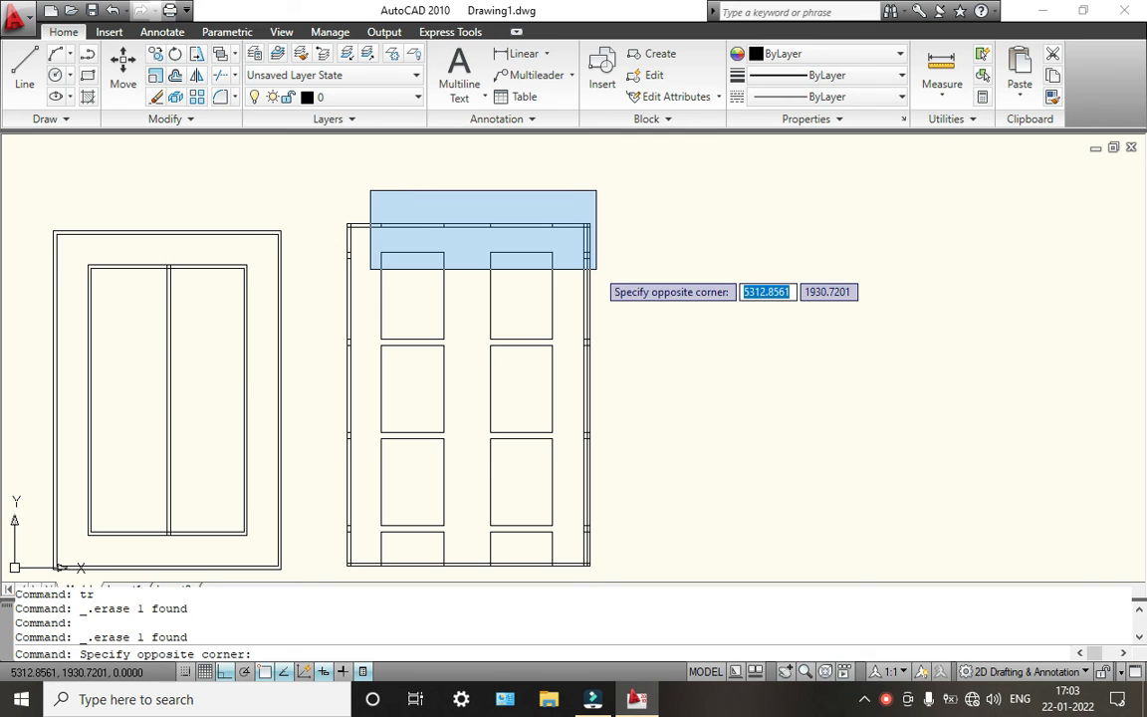
pyautogui.click(596, 266)
pyautogui.click(444, 187)
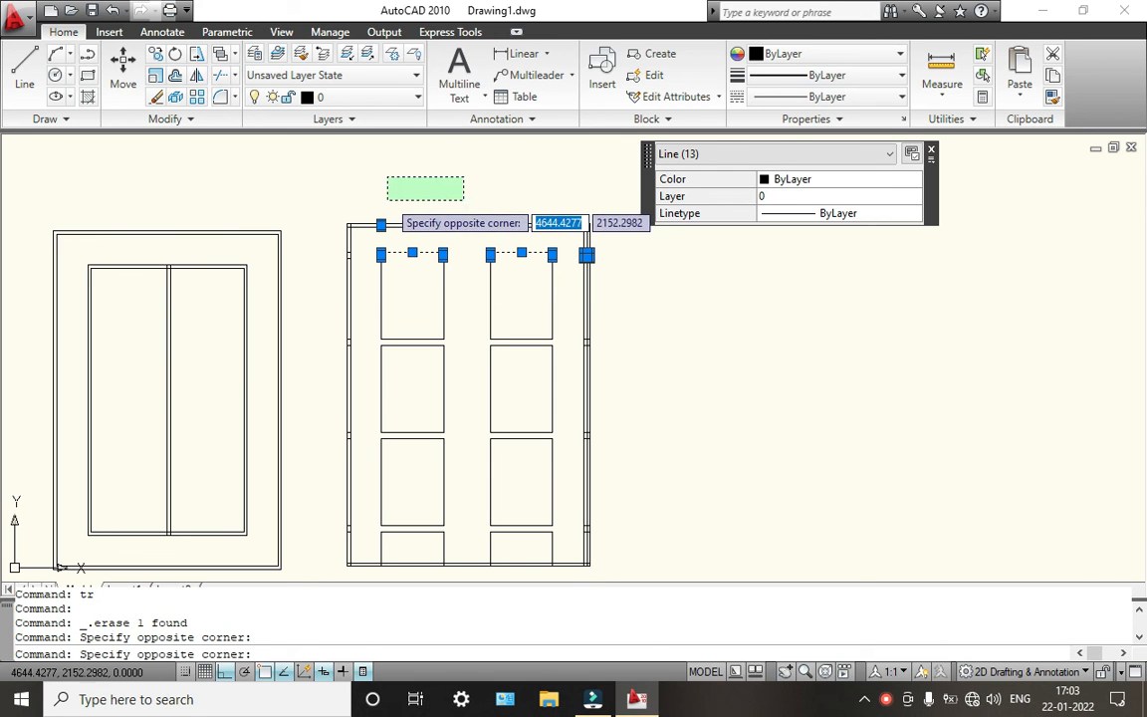
pyautogui.press('Escape')
pyautogui.press('Escape')
# Step: Erase the four short vertical stubs inside the door's top frame
pyautogui.scroll(2, 379, 209)
pyautogui.scroll(1, 378, 204)
pyautogui.click(372, 204)
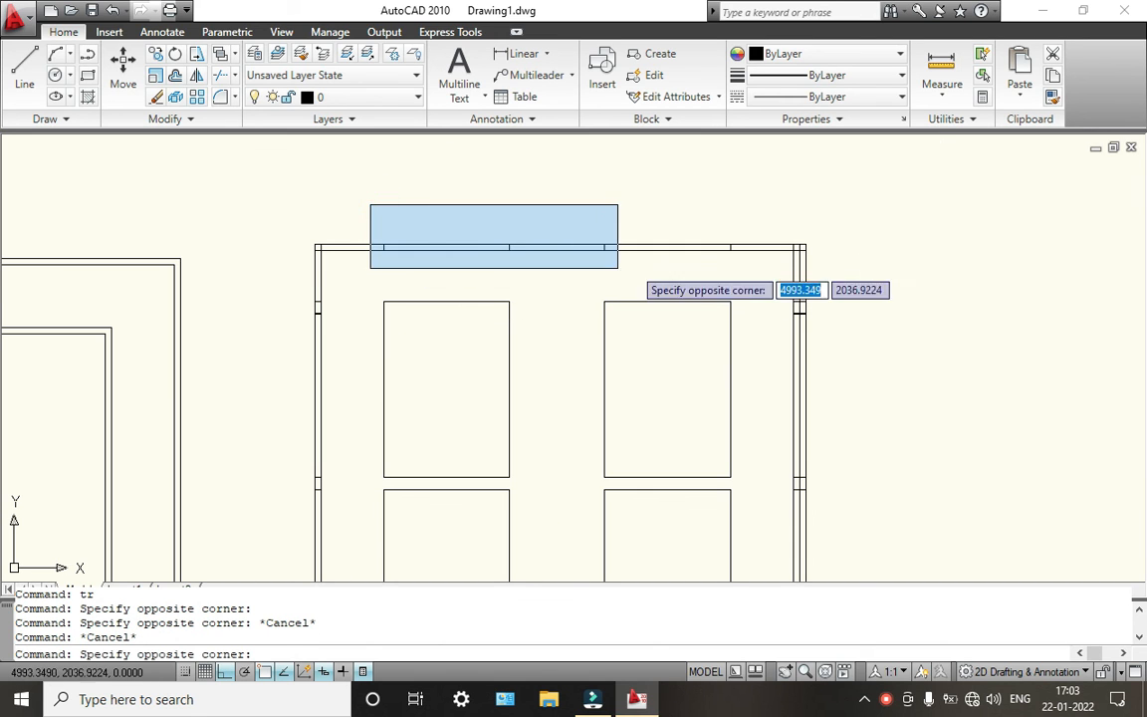
pyautogui.click(760, 285)
pyautogui.press('Delete')
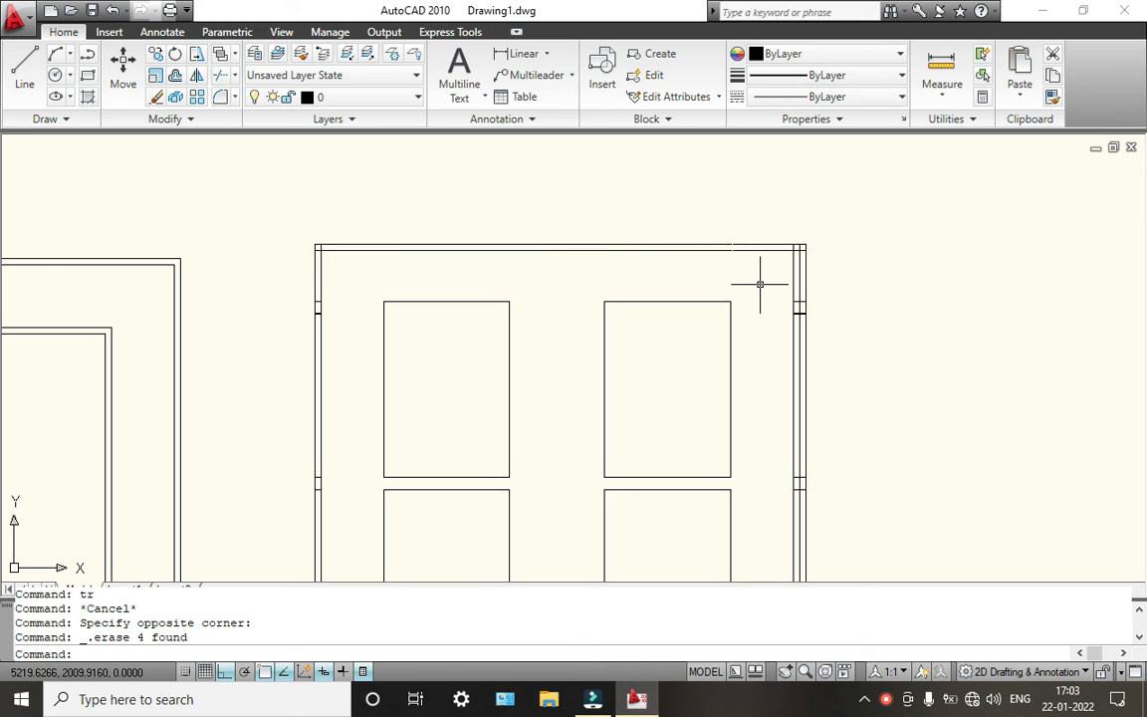
# Step: Erase the short horizontal stubs inside the left and right frames near the tops of the uppermost panels
pyautogui.click(297, 300)
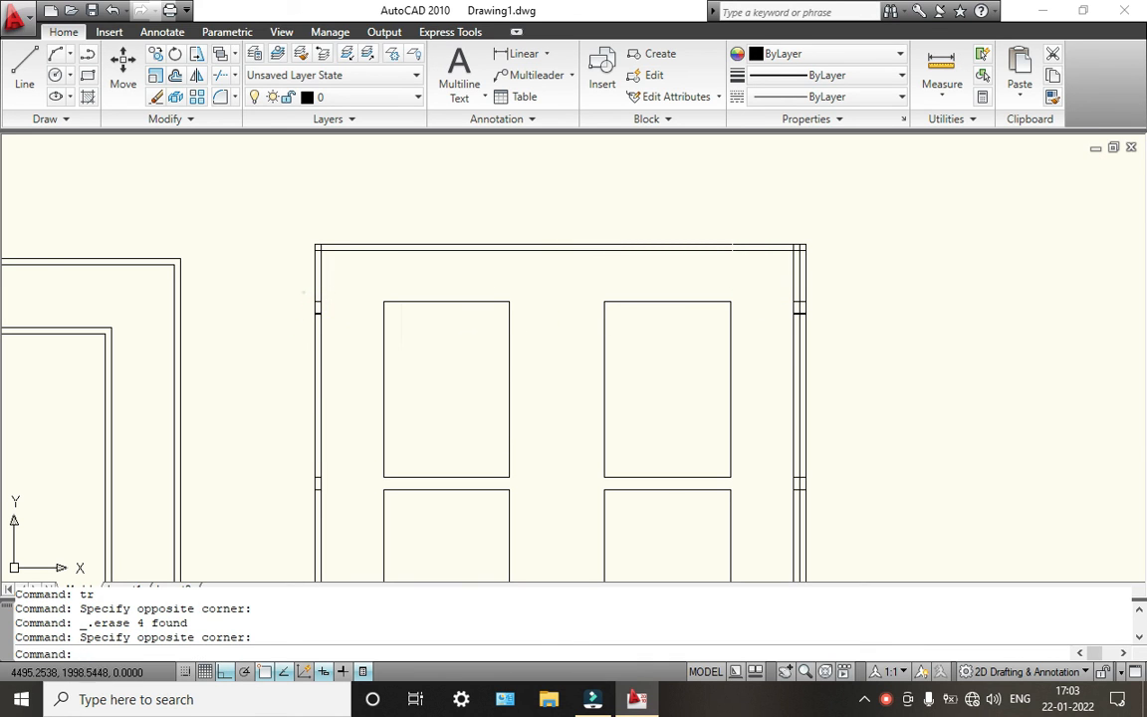
pyautogui.click(302, 289)
pyautogui.click(346, 339)
pyautogui.press('Delete')
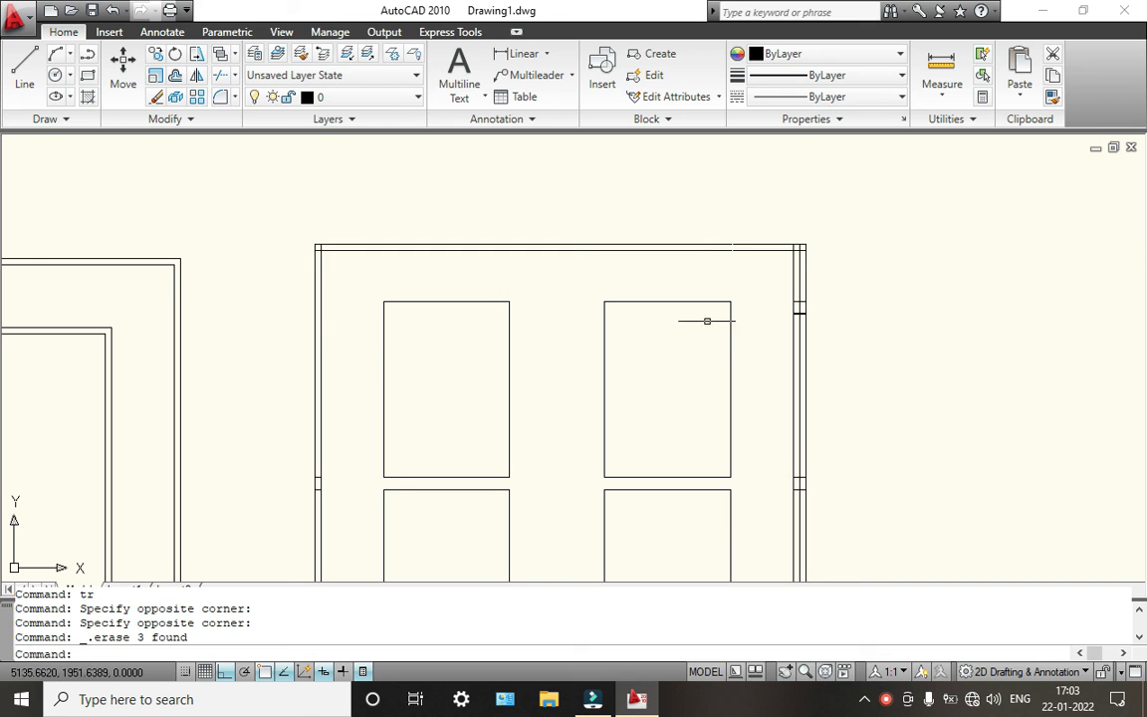
pyautogui.click(766, 298)
pyautogui.click(847, 354)
pyautogui.press('Delete')
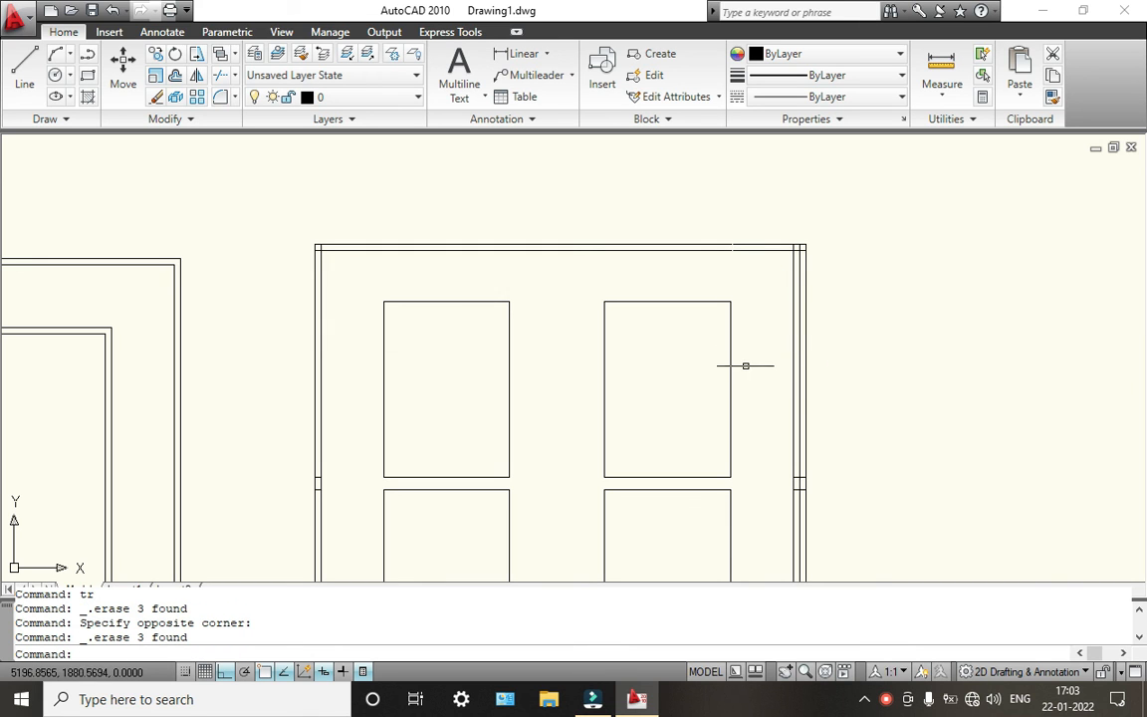
# Step: Erase the leftover horizontal stubs in the right frame beside the gap below the first panel row and beside the lowest gap
pyautogui.moveTo(743, 366); pyautogui.dragTo(690, 264, button='middle')
pyautogui.moveTo(736, 398); pyautogui.dragTo(733, 330, button='middle')
pyautogui.click(786, 346)
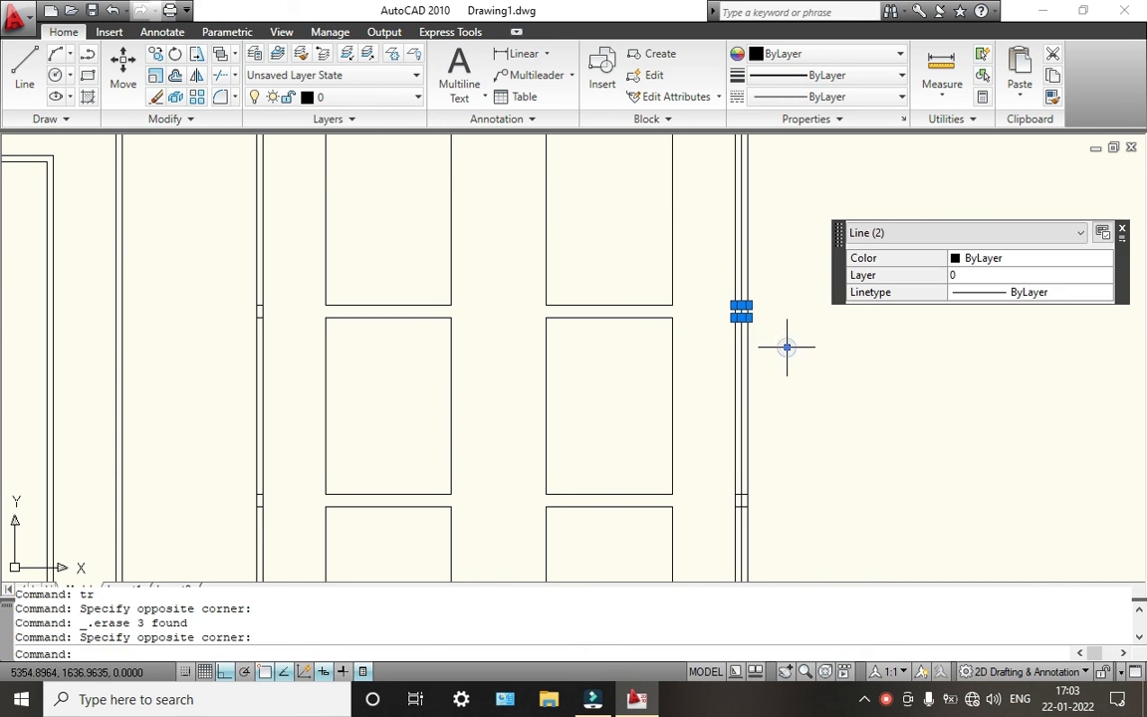
pyautogui.press('Delete')
pyautogui.scroll(-5, 692, 346)
pyautogui.scroll(2, 681, 321)
pyautogui.scroll(4, 682, 321)
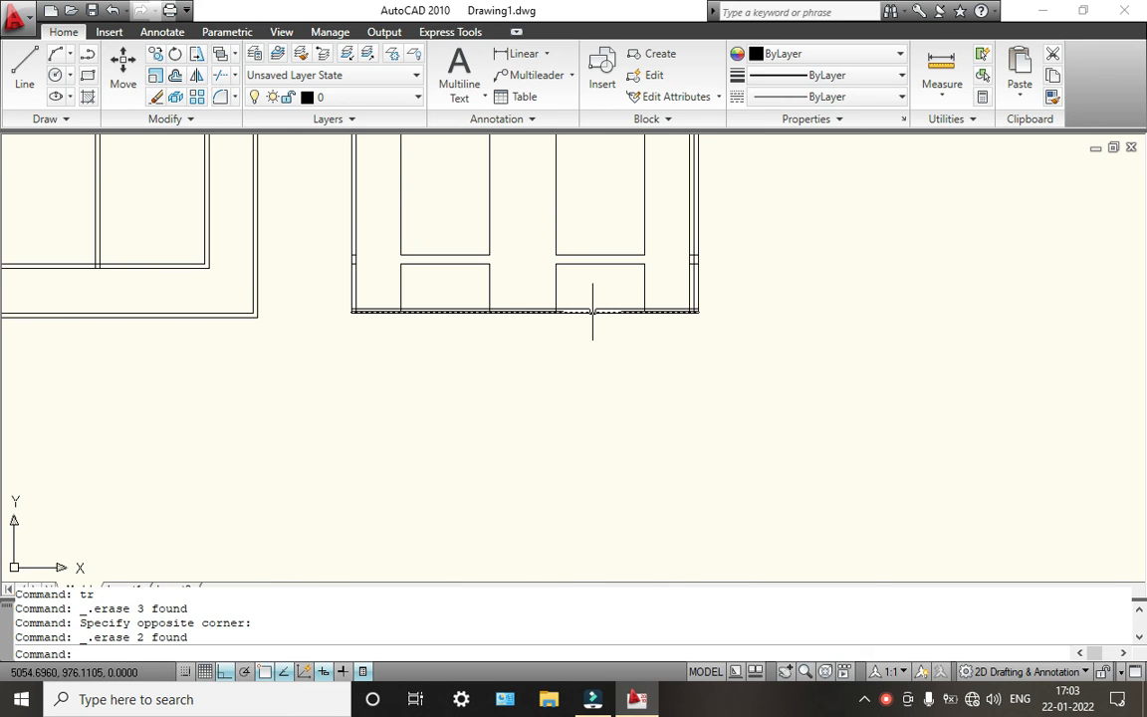
pyautogui.click(692, 238)
pyautogui.click(816, 328)
pyautogui.press('Delete')
# Step: Erase the leftover horizontal stubs in the left frame beside the lowest gap and the gap between the second and third panel rows
pyautogui.scroll(-5, 689, 340)
pyautogui.moveTo(689, 340); pyautogui.dragTo(841, 386, button='middle')
pyautogui.click(445, 357)
pyautogui.click(522, 409)
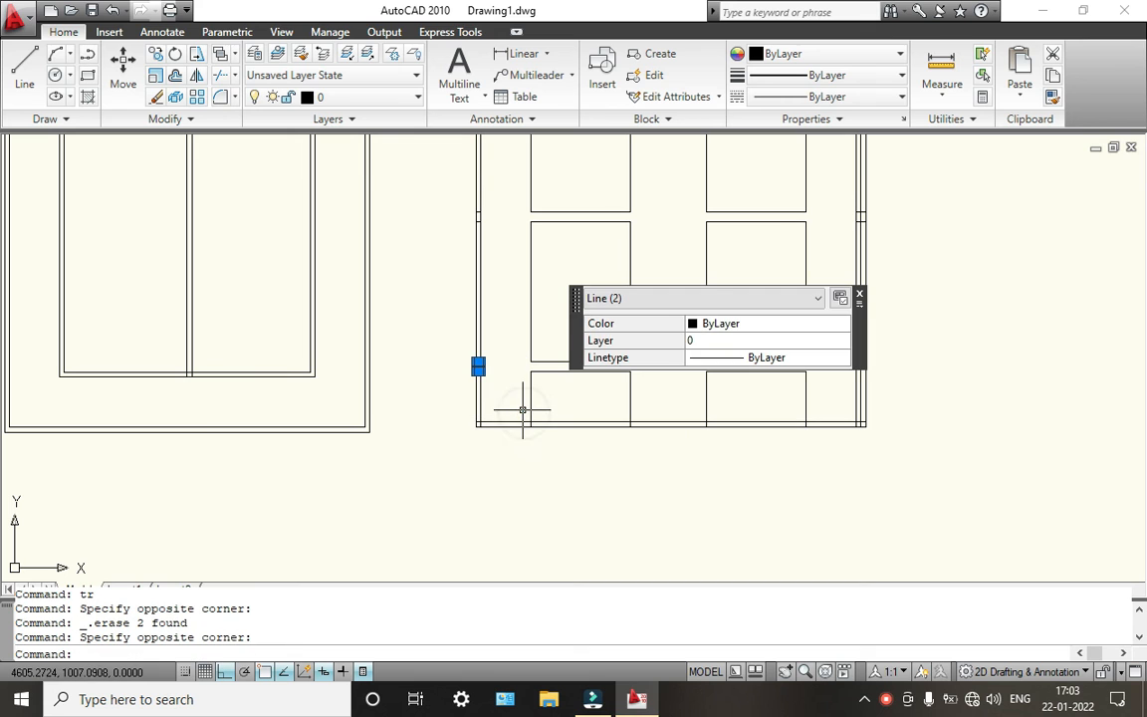
pyautogui.press('Delete')
pyautogui.click(448, 199)
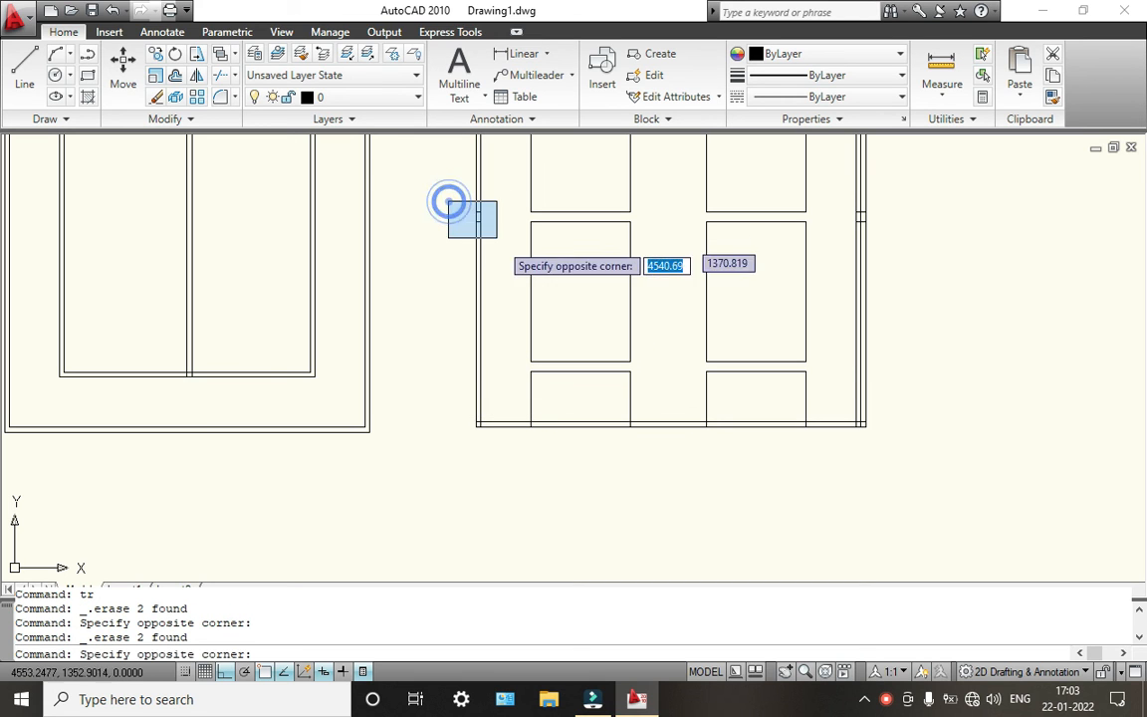
pyautogui.click(499, 243)
# Step: Erase the leftover horizontal stubs in the right frame beside the gap between the second and third panel rows
pyautogui.scroll(-3, 476, 318)
pyautogui.scroll(5, 582, 411)
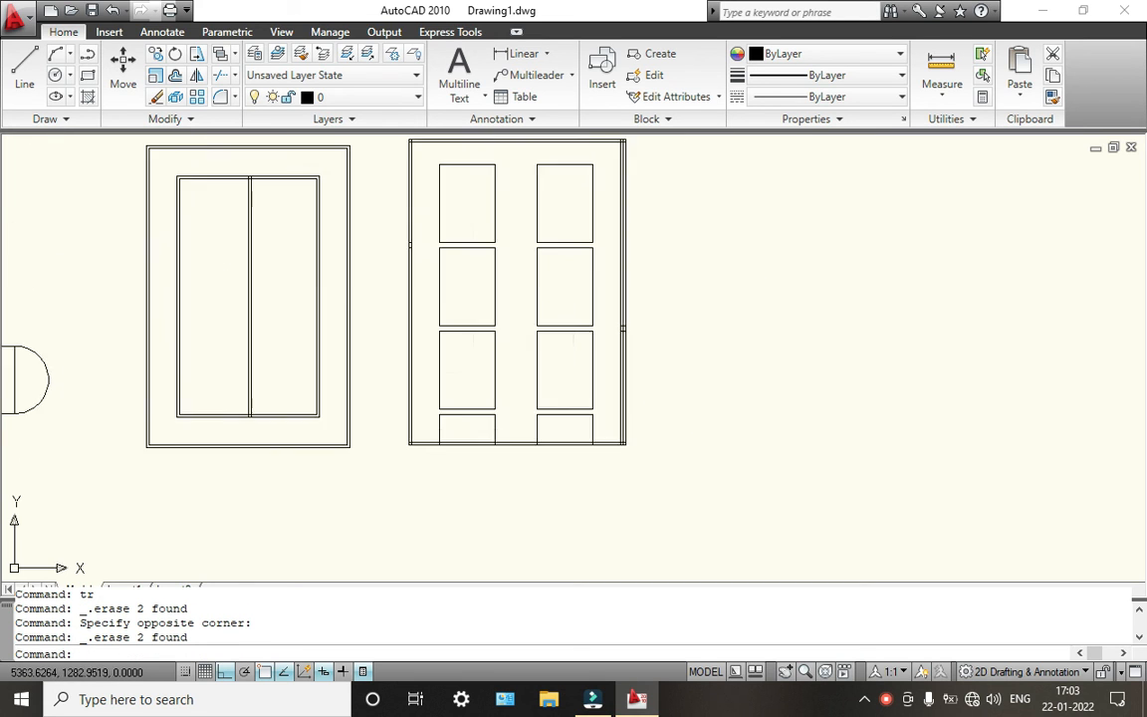
pyautogui.click(561, 280)
pyautogui.click(654, 336)
pyautogui.press('Delete')
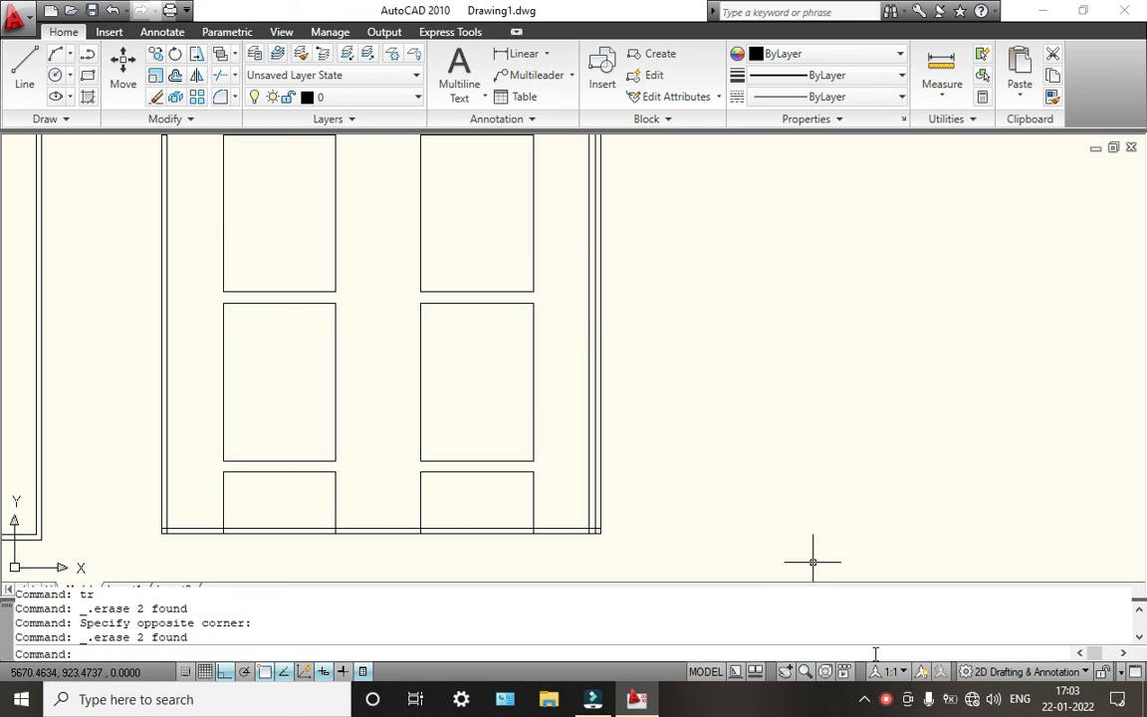
pyautogui.click(885, 705)
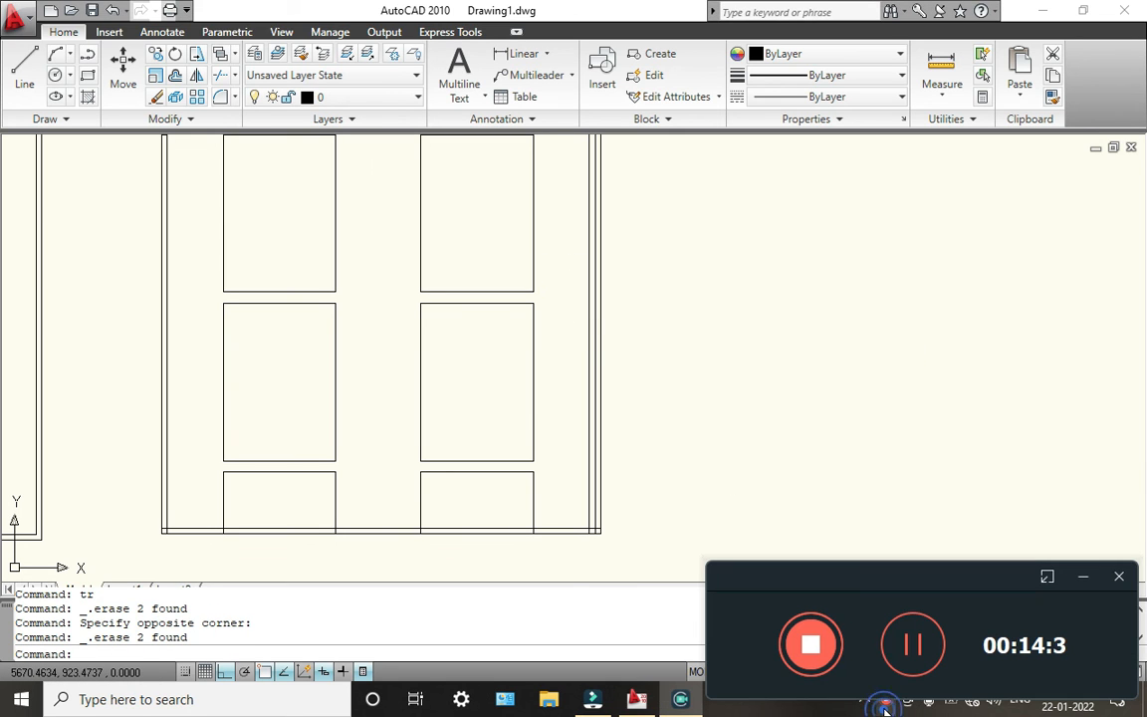
pyautogui.click(1084, 578)
# Step: Set up a one-colour gradient hatch in steel blue (RGB 63,95,127) for the panelled door
pyautogui.scroll(-6, 635, 532)
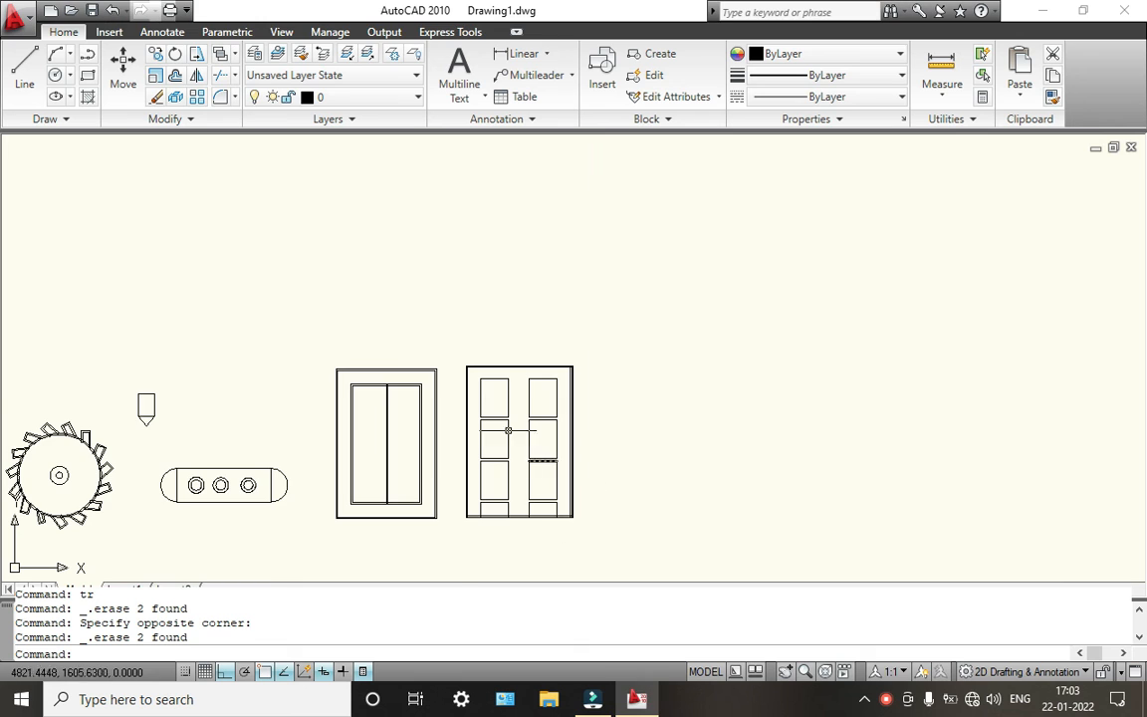
pyautogui.scroll(3, 508, 430)
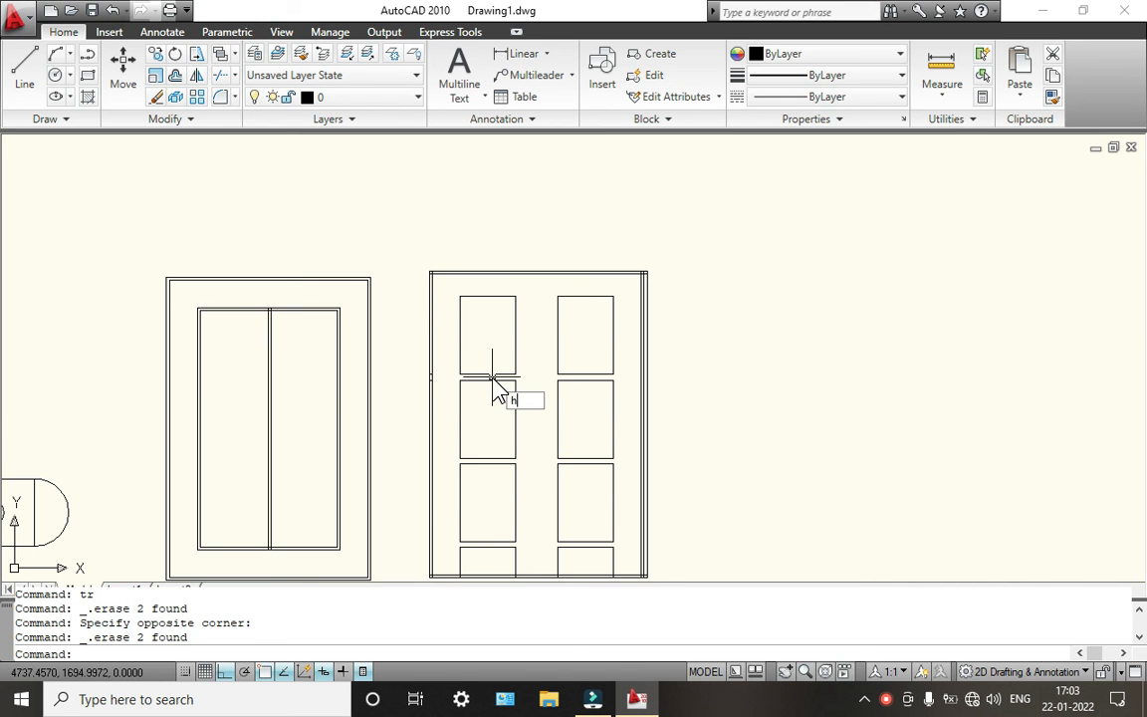
pyautogui.press('Return')
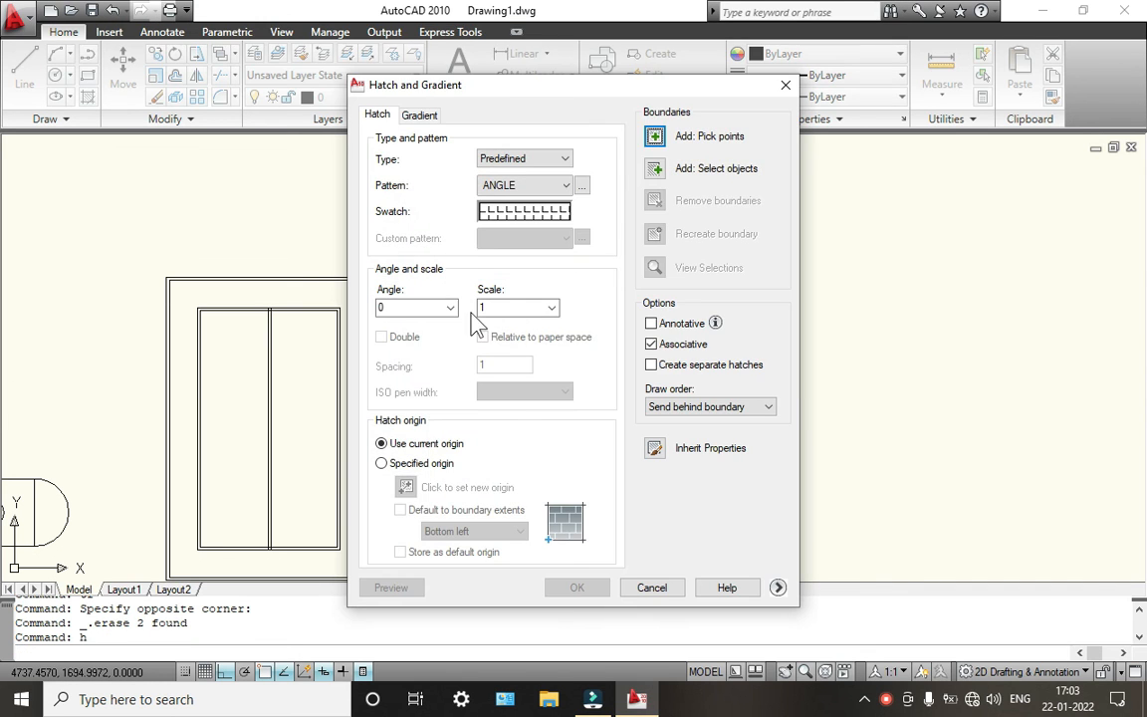
pyautogui.click(422, 116)
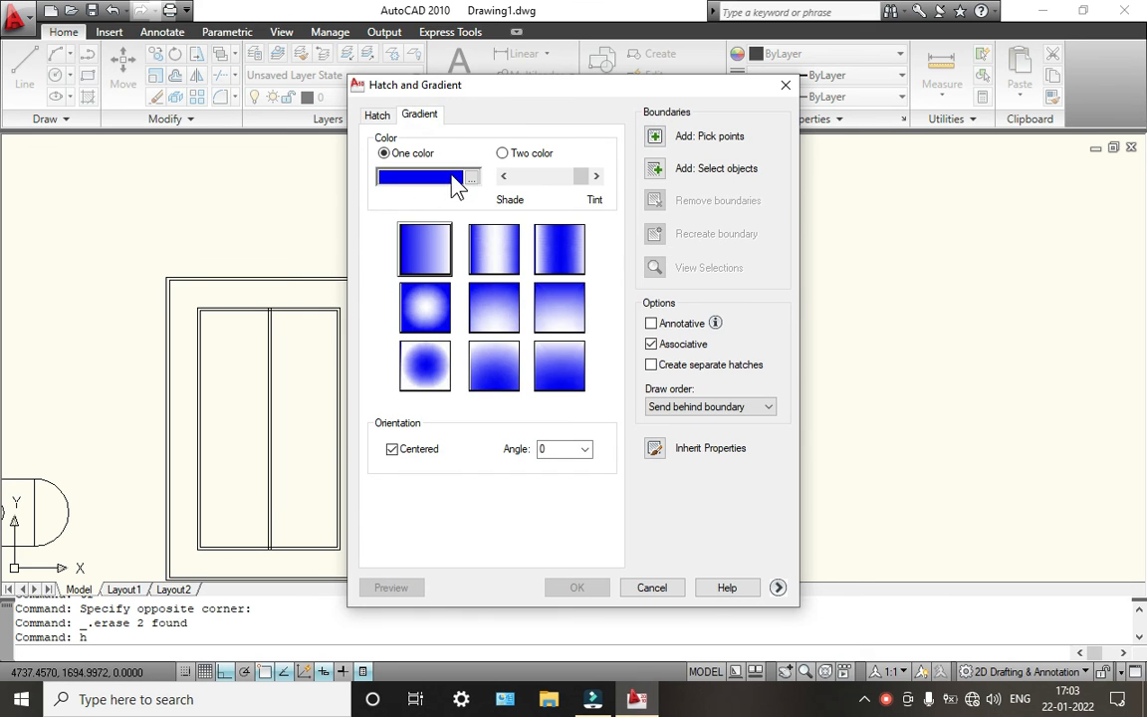
pyautogui.click(456, 178)
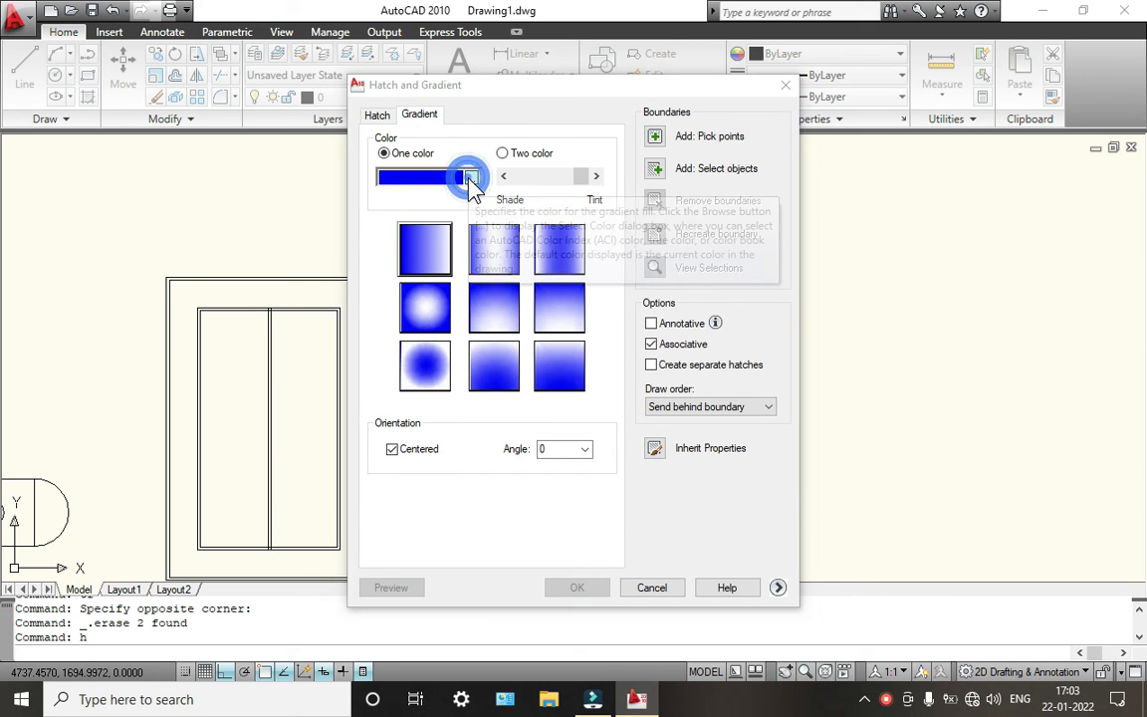
pyautogui.click(495, 220)
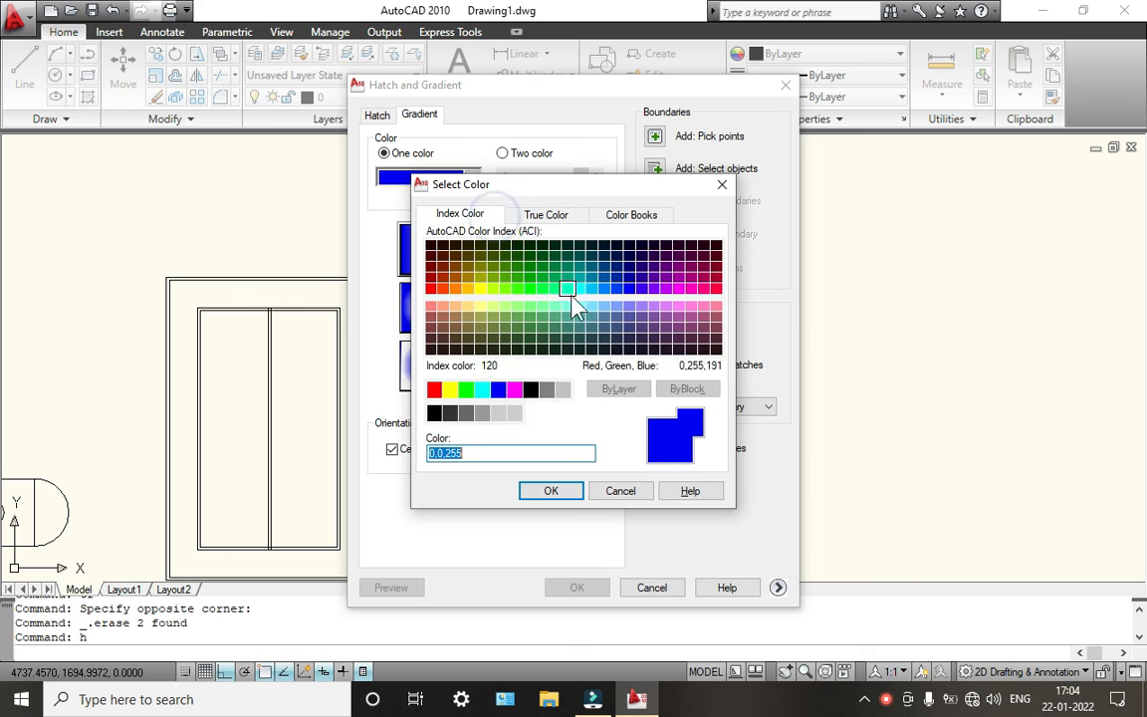
pyautogui.click(642, 330)
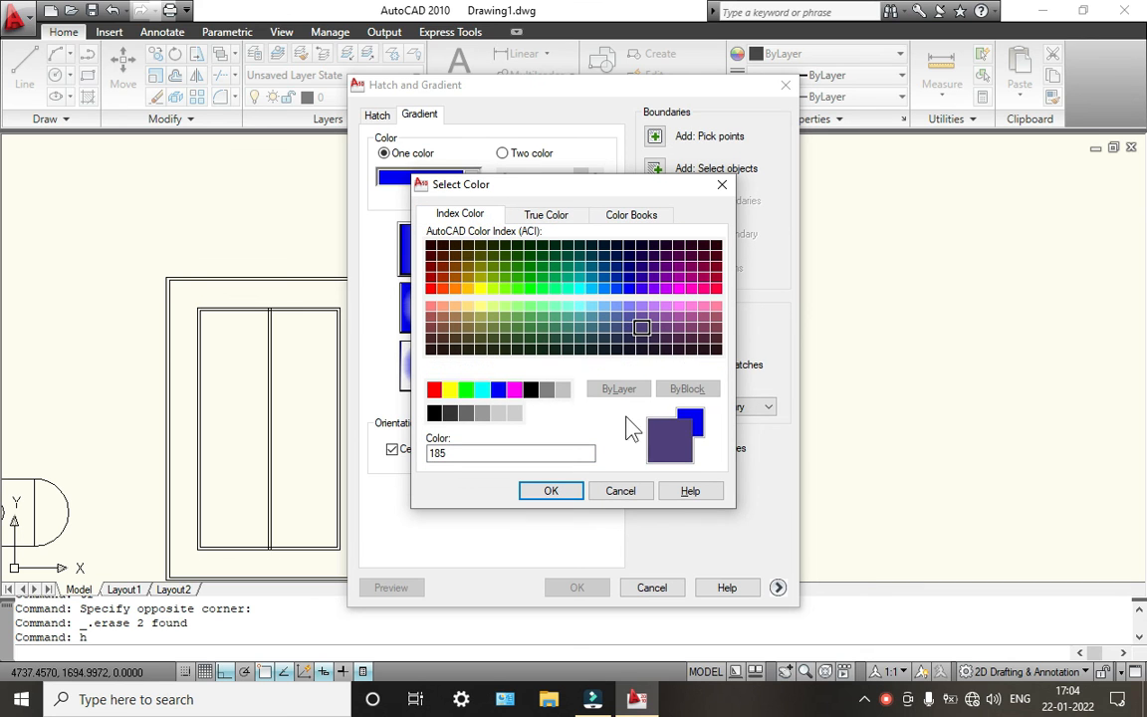
pyautogui.click(551, 492)
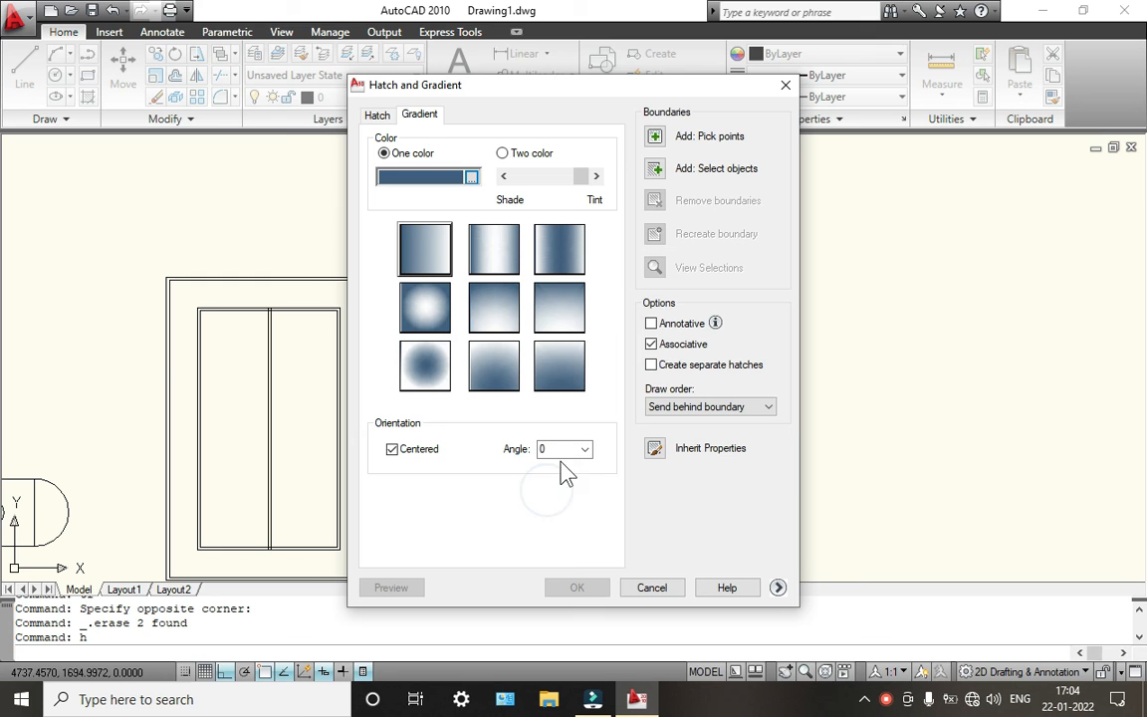
# Step: Fill all eight door panels with the steel-blue gradient, using the linear style that darkens towards the bottom
pyautogui.click(656, 138)
pyautogui.click(485, 332)
pyautogui.click(586, 347)
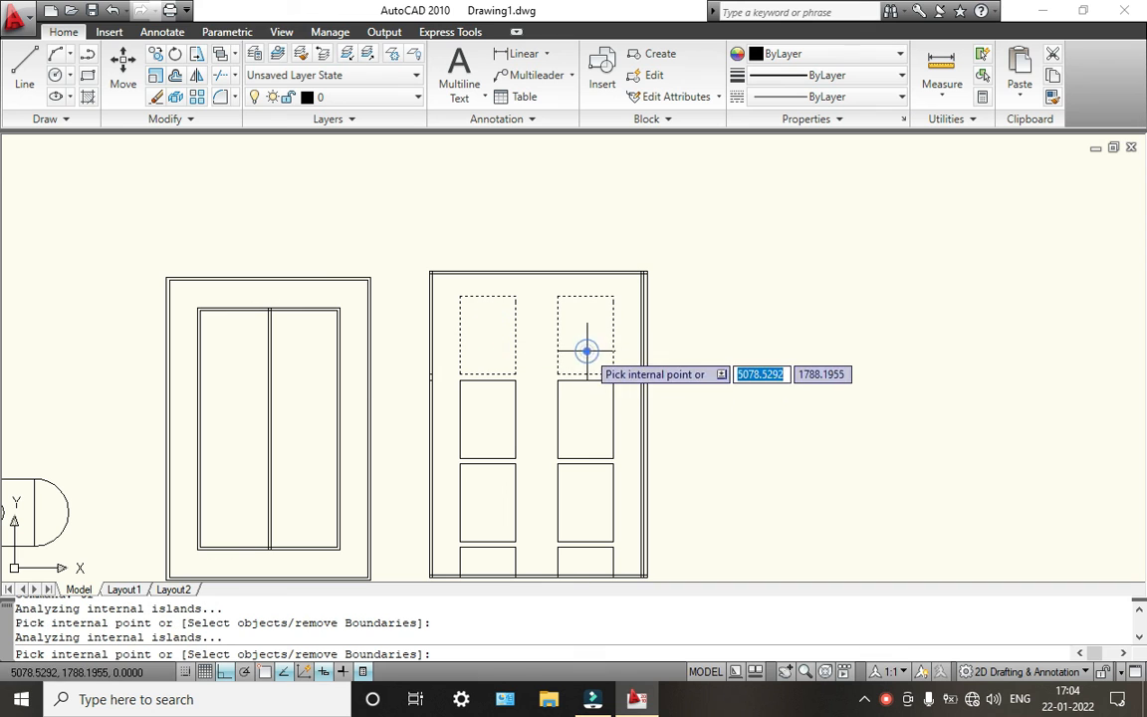
pyautogui.click(498, 426)
pyautogui.click(596, 426)
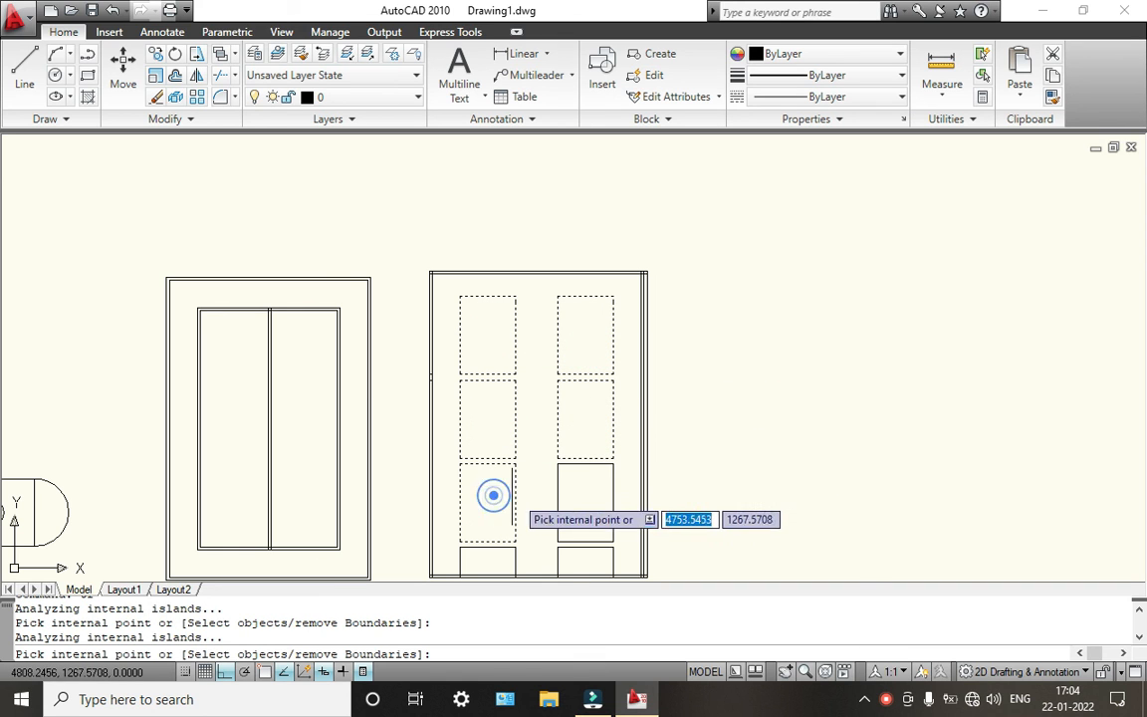
pyautogui.scroll(3, 540, 385)
pyautogui.click(484, 413)
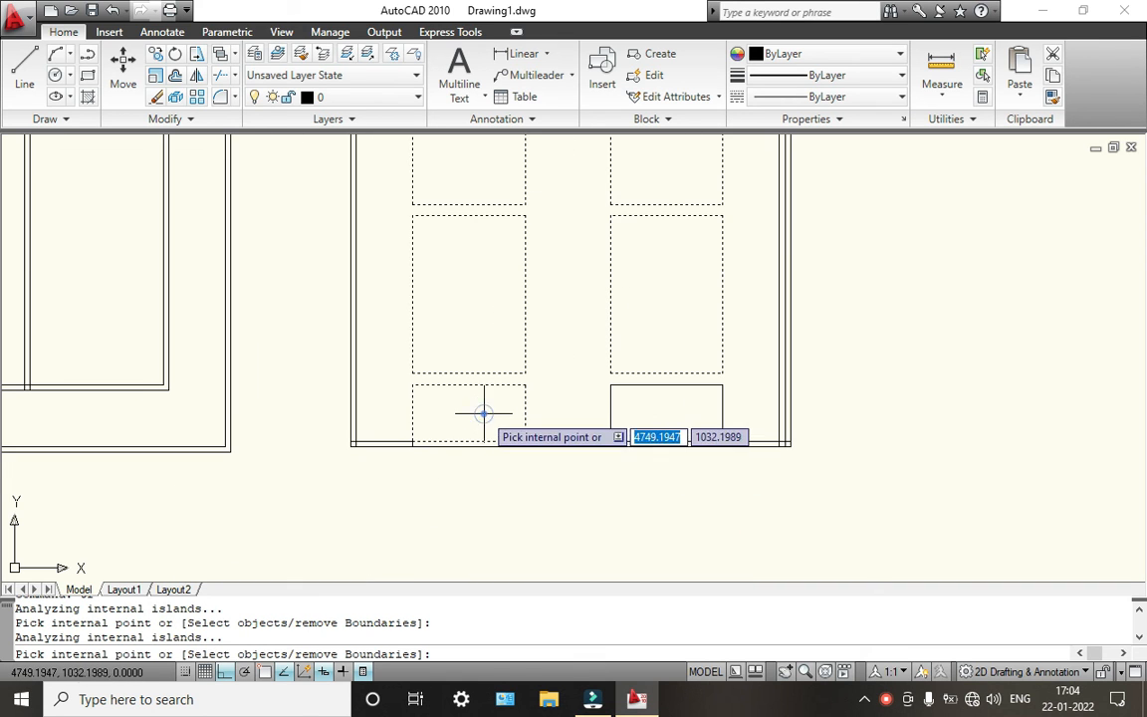
pyautogui.click(645, 418)
pyautogui.press('Return')
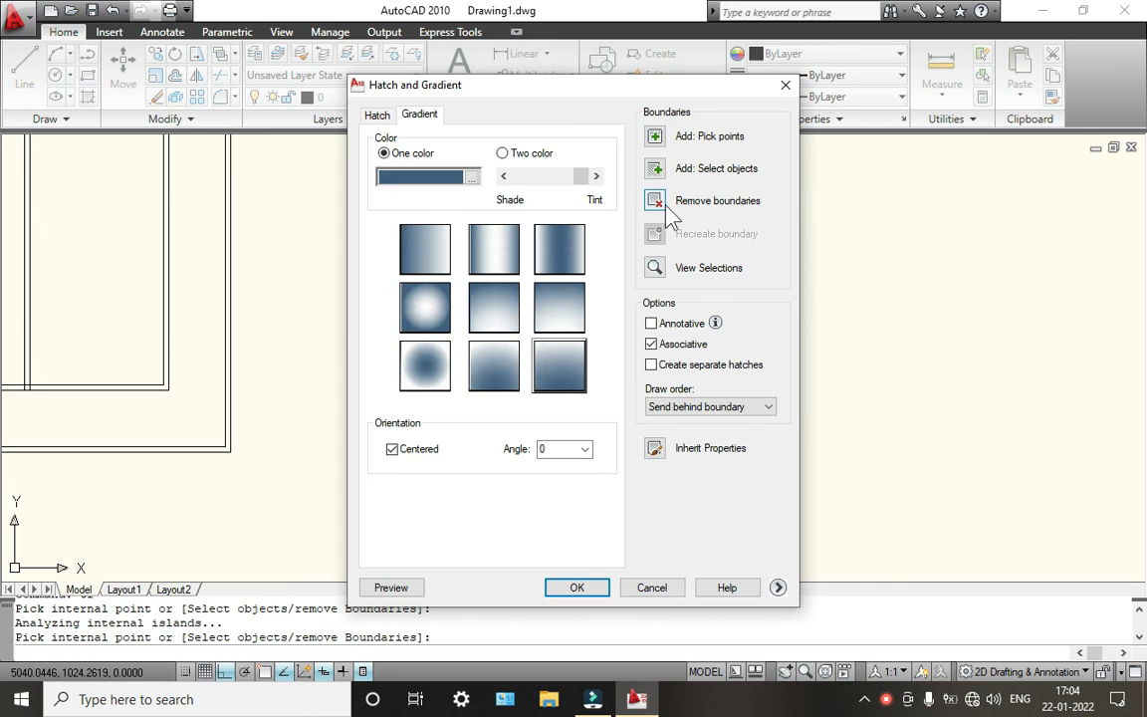
pyautogui.click(578, 587)
# Step: Set up a new one-colour gradient hatch in brown for the door's frame area
pyautogui.scroll(-3, 530, 456)
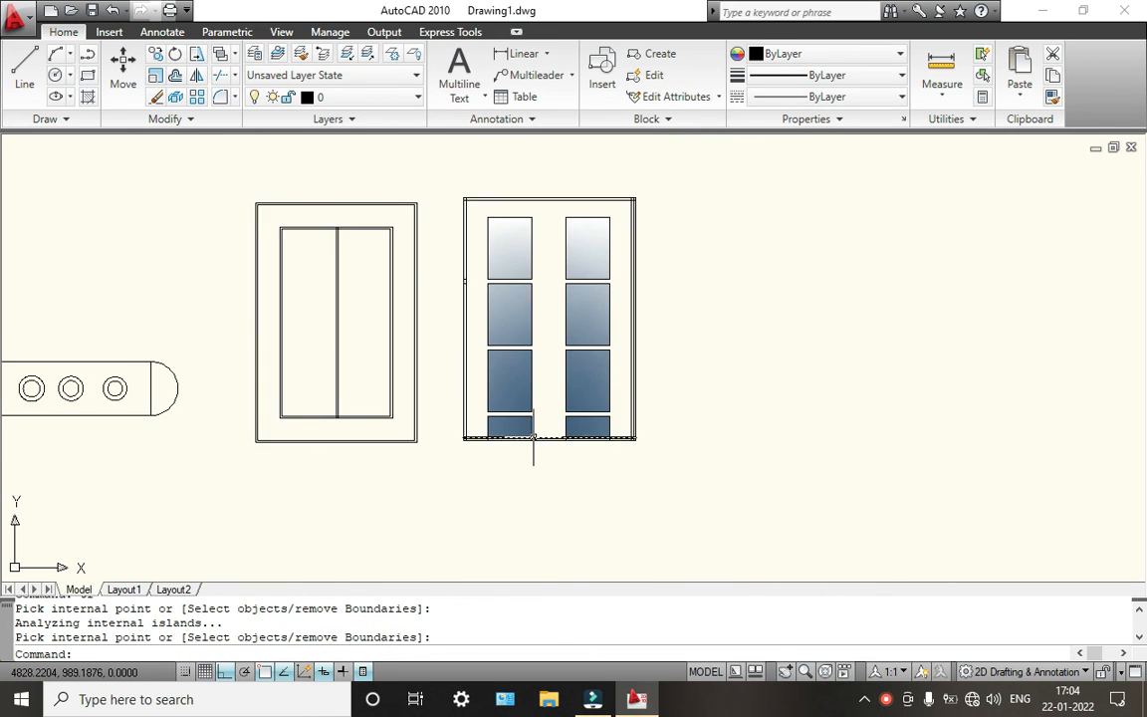
pyautogui.scroll(3, 528, 343)
pyautogui.scroll(-4, 533, 326)
pyautogui.scroll(2, 507, 282)
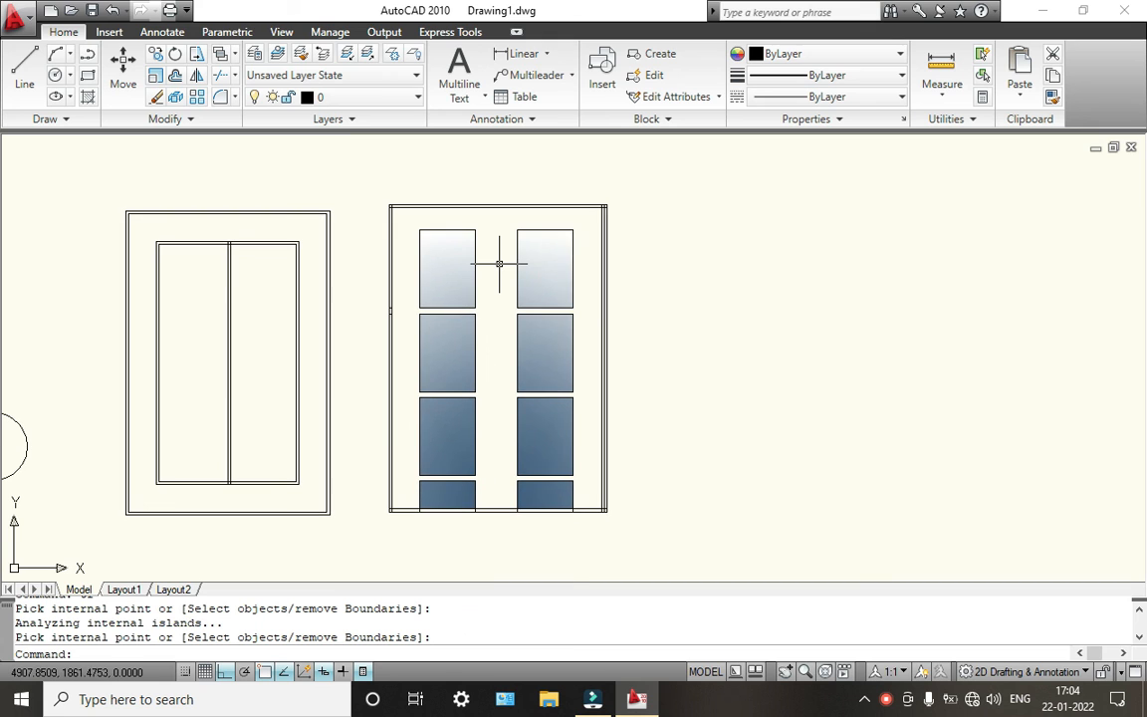
pyautogui.write('h')
pyautogui.press('Return')
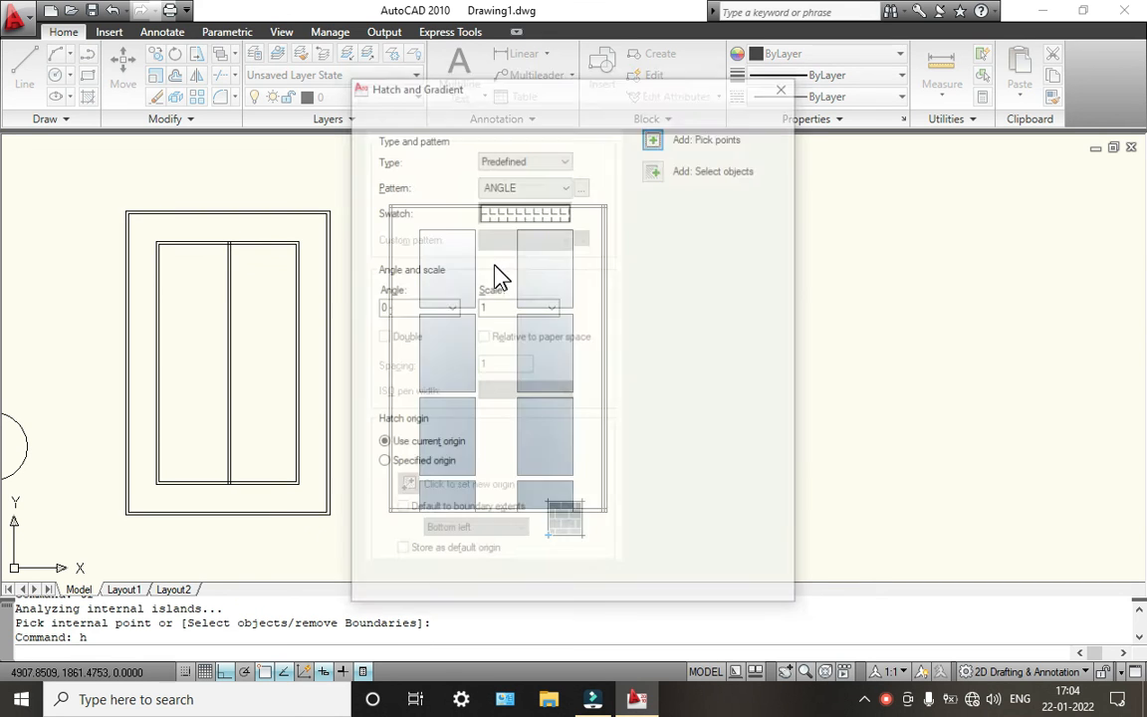
pyautogui.click(419, 115)
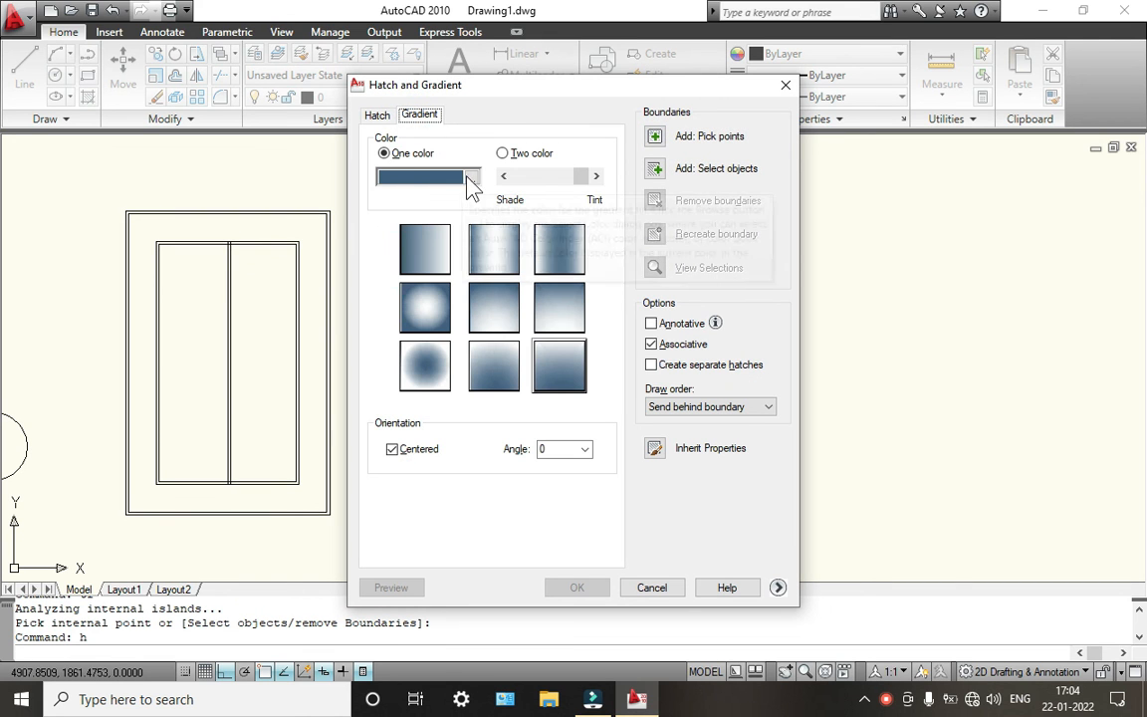
pyautogui.click(468, 180)
pyautogui.click(460, 215)
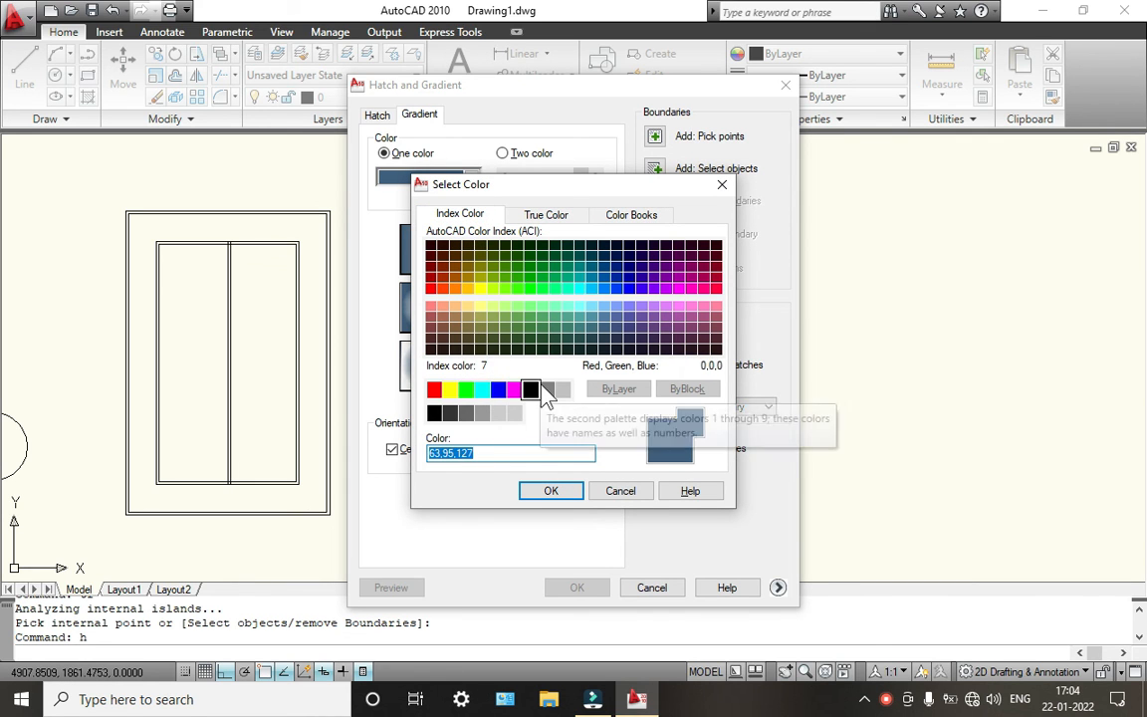
pyautogui.click(453, 265)
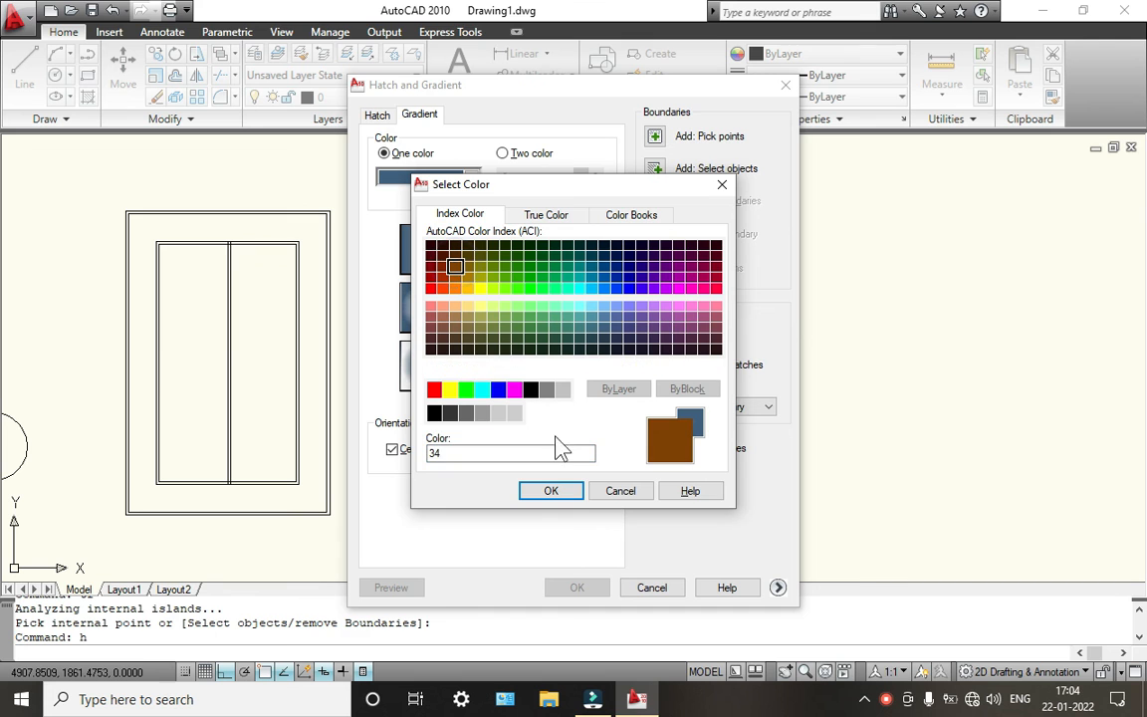
pyautogui.click(571, 489)
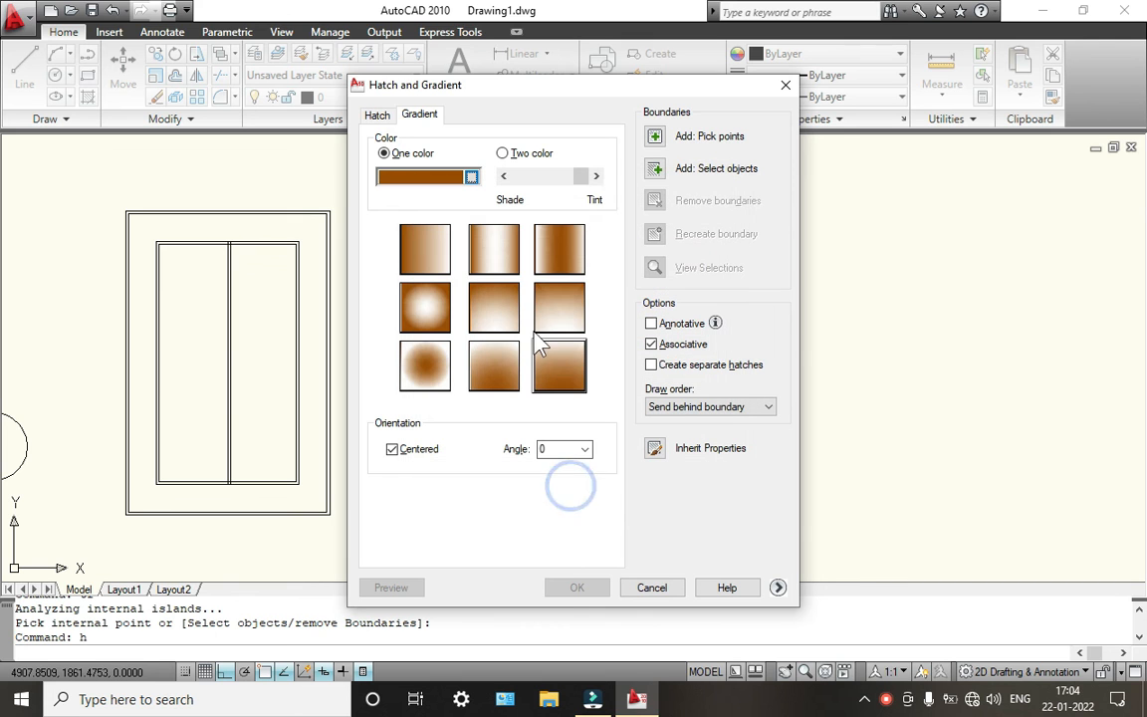
# Step: Apply the brown gradient to the door surface around the panels, inside the outer frame
pyautogui.click(656, 139)
pyautogui.click(592, 228)
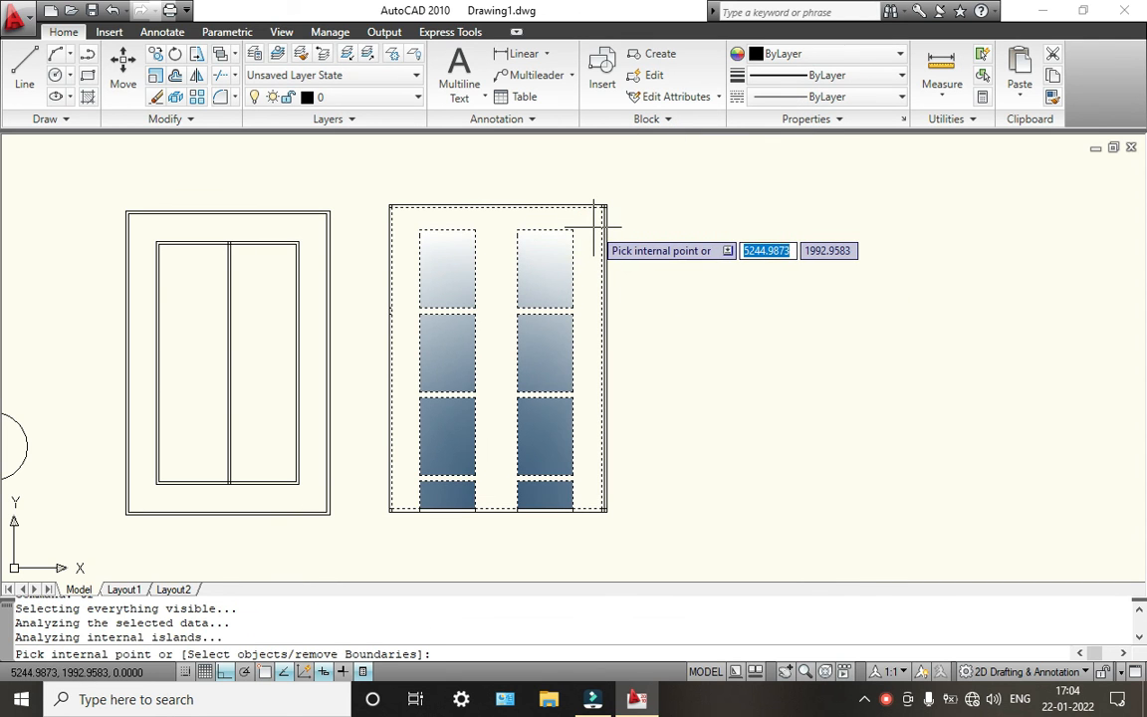
pyautogui.press('Return')
pyautogui.press('Return')
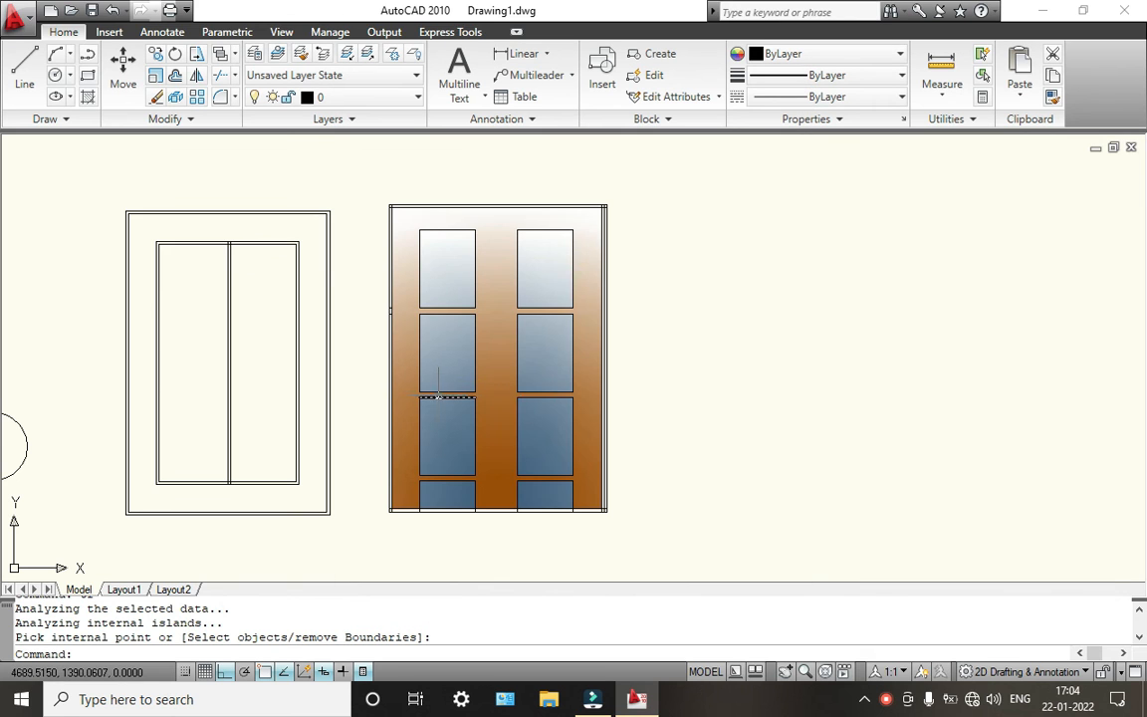
pyautogui.scroll(3, 439, 396)
pyautogui.scroll(-4, 451, 366)
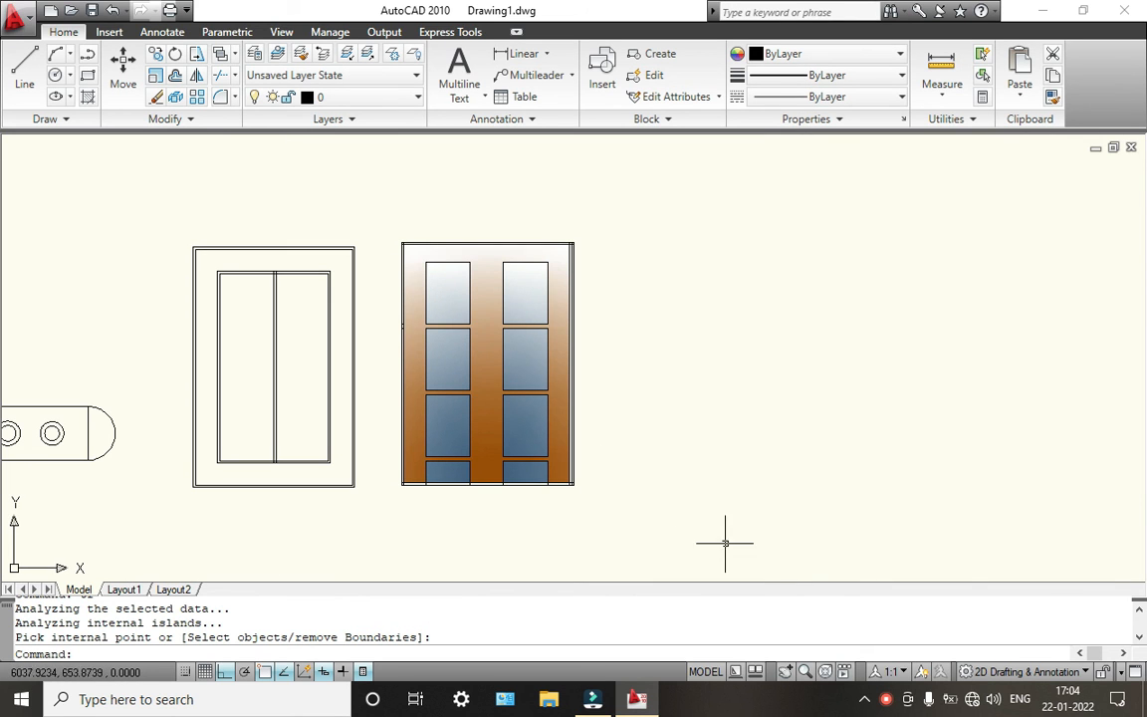
pyautogui.click(886, 700)
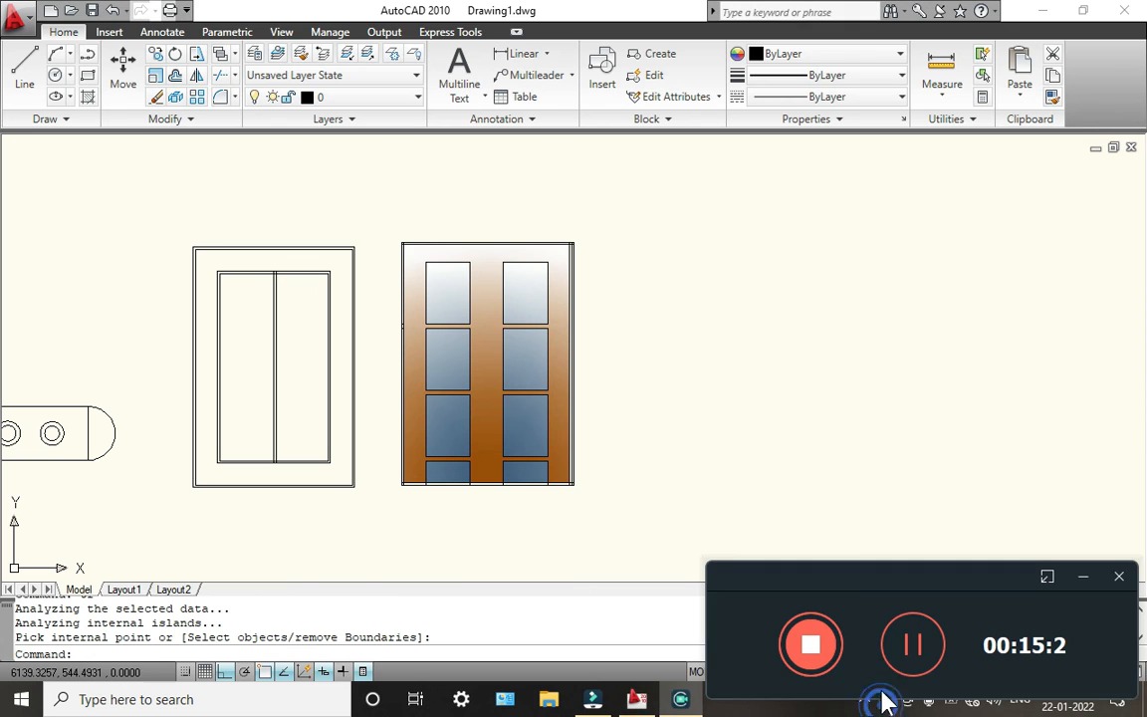